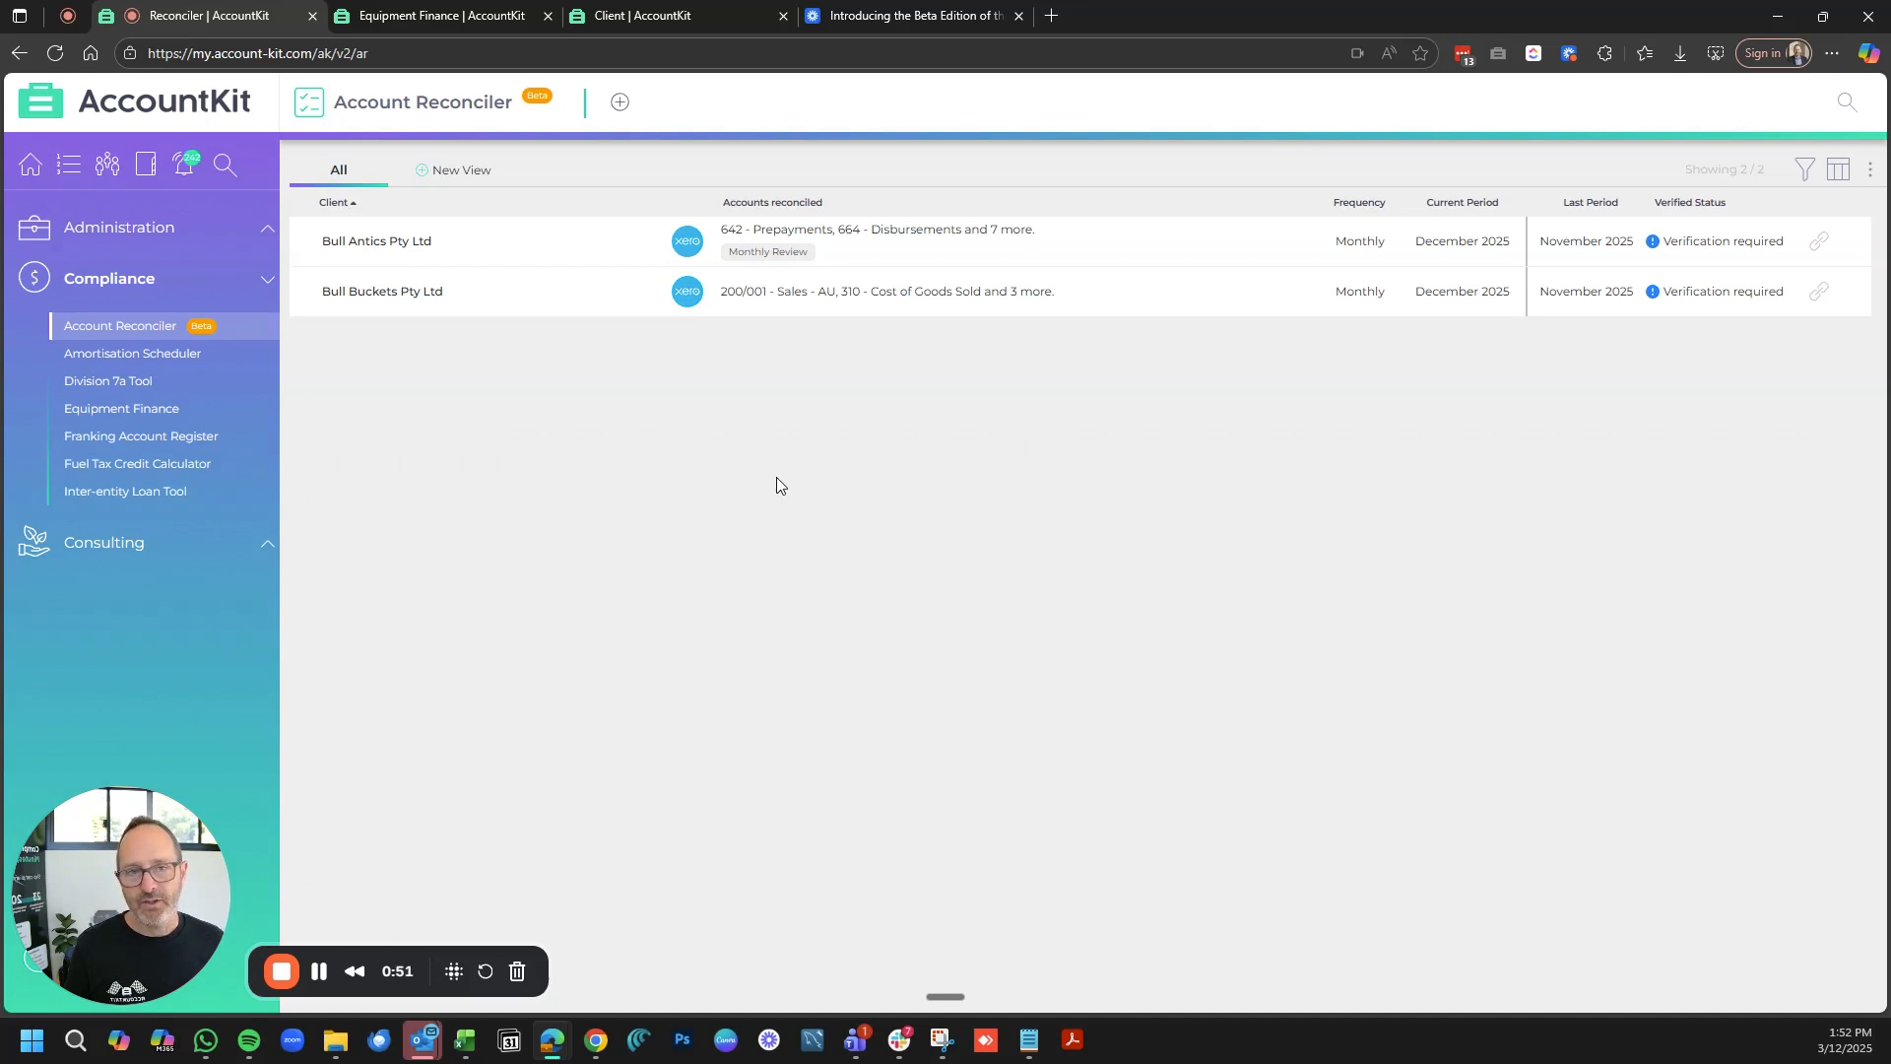
- Open the Bull Antics Pty Ltd reconciliation and set the view range to start from December 2023
click(523, 242)
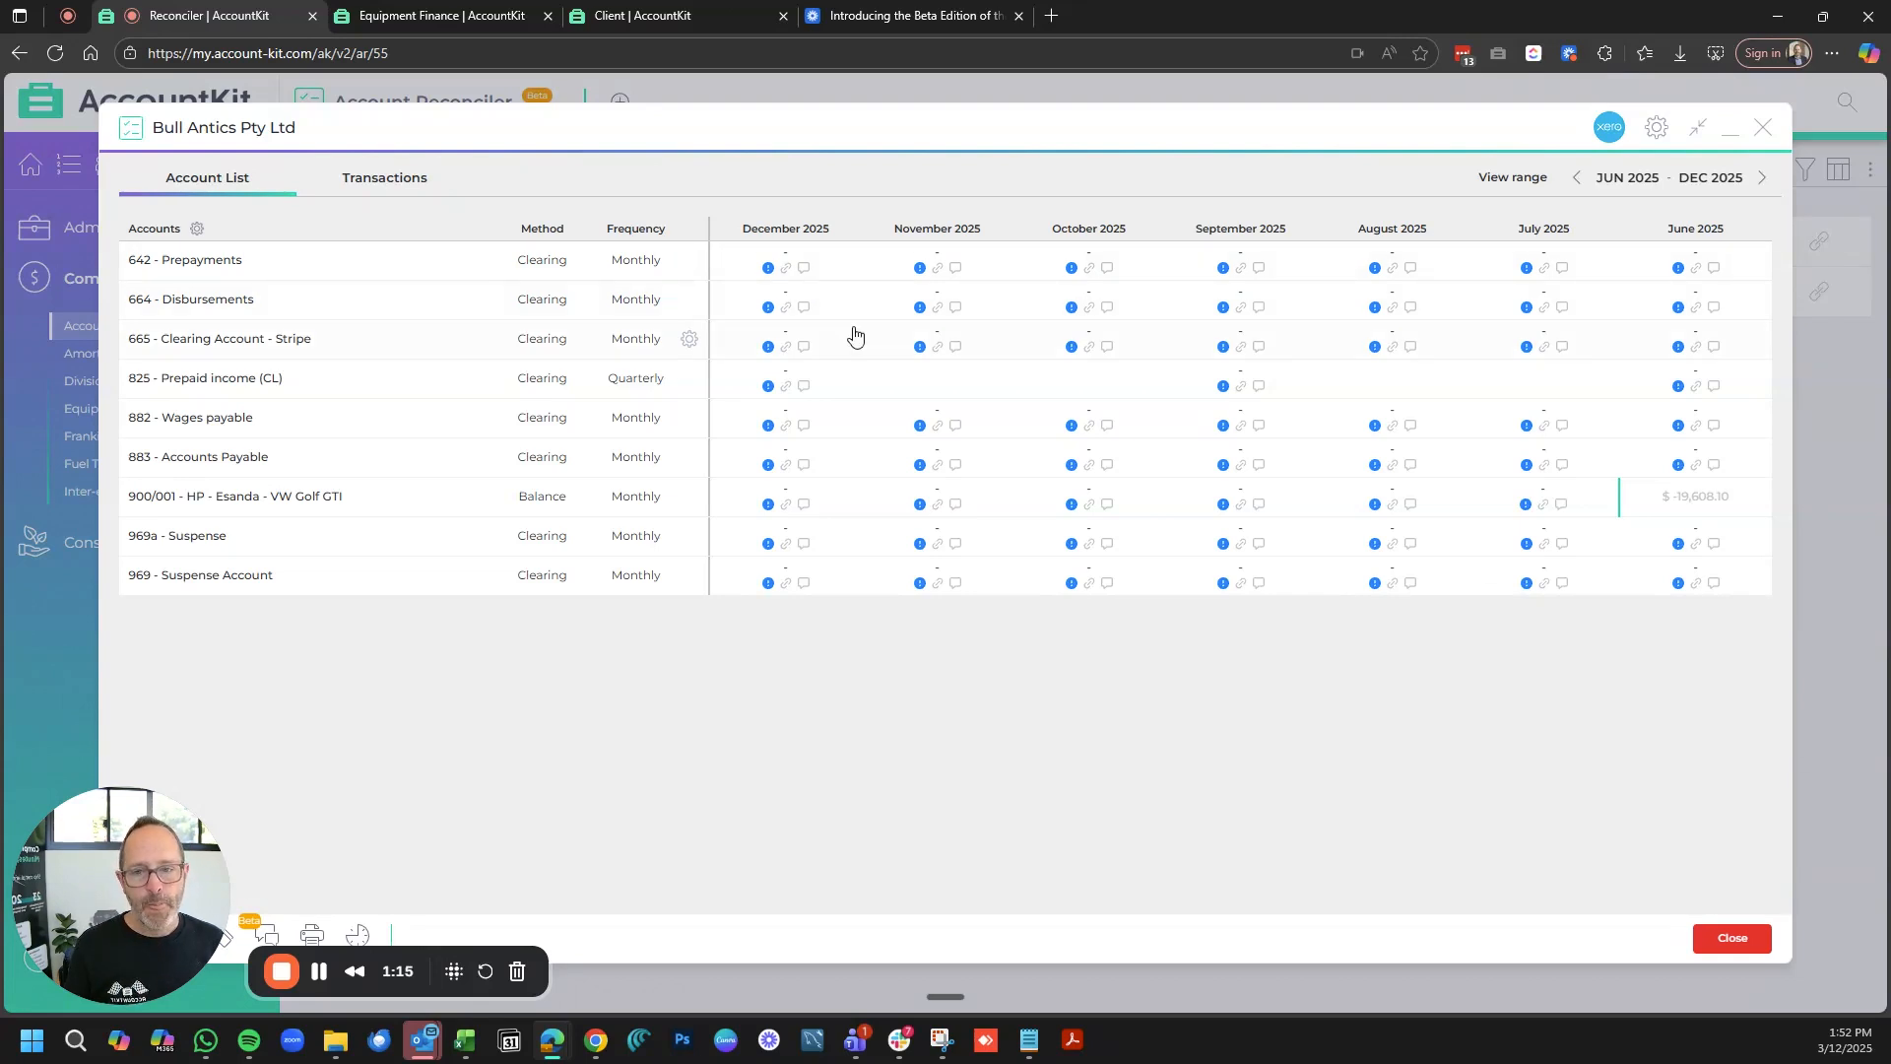
click(1631, 187)
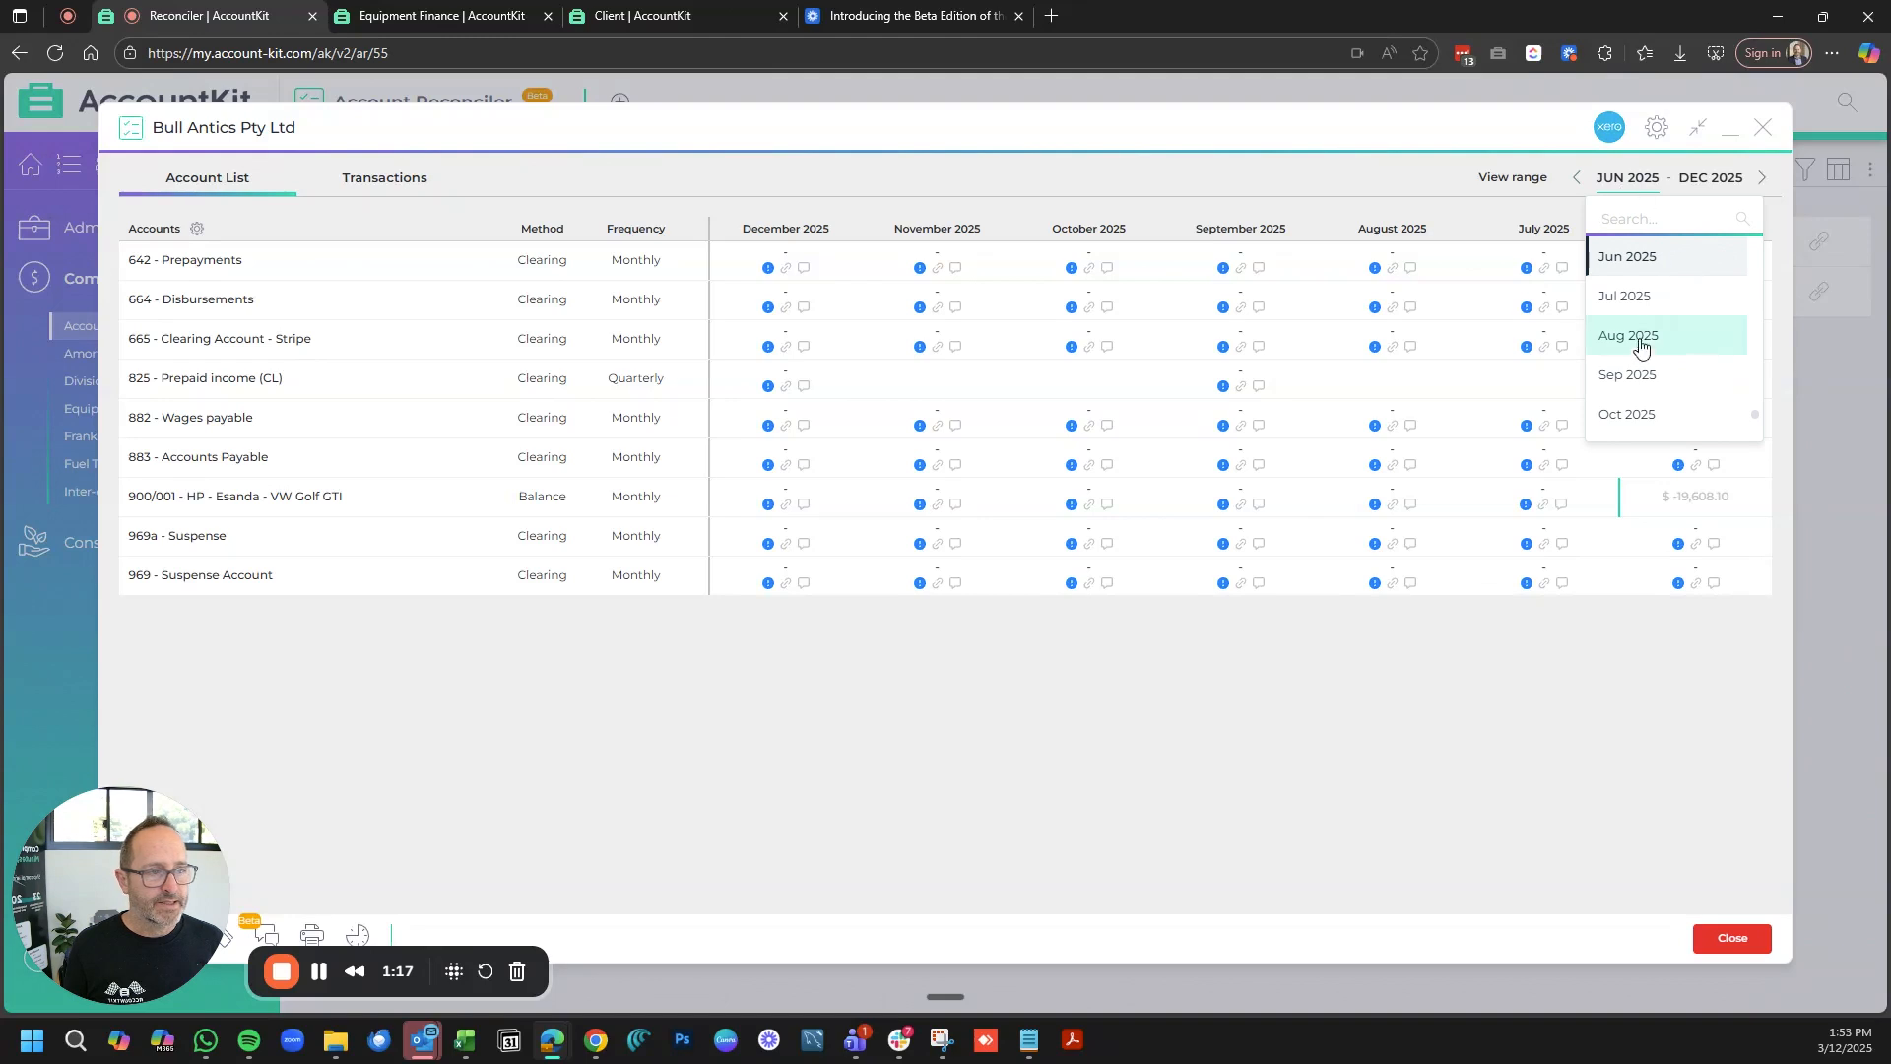
scroll(1644, 360, down, 1)
scroll(1645, 366, up, 1)
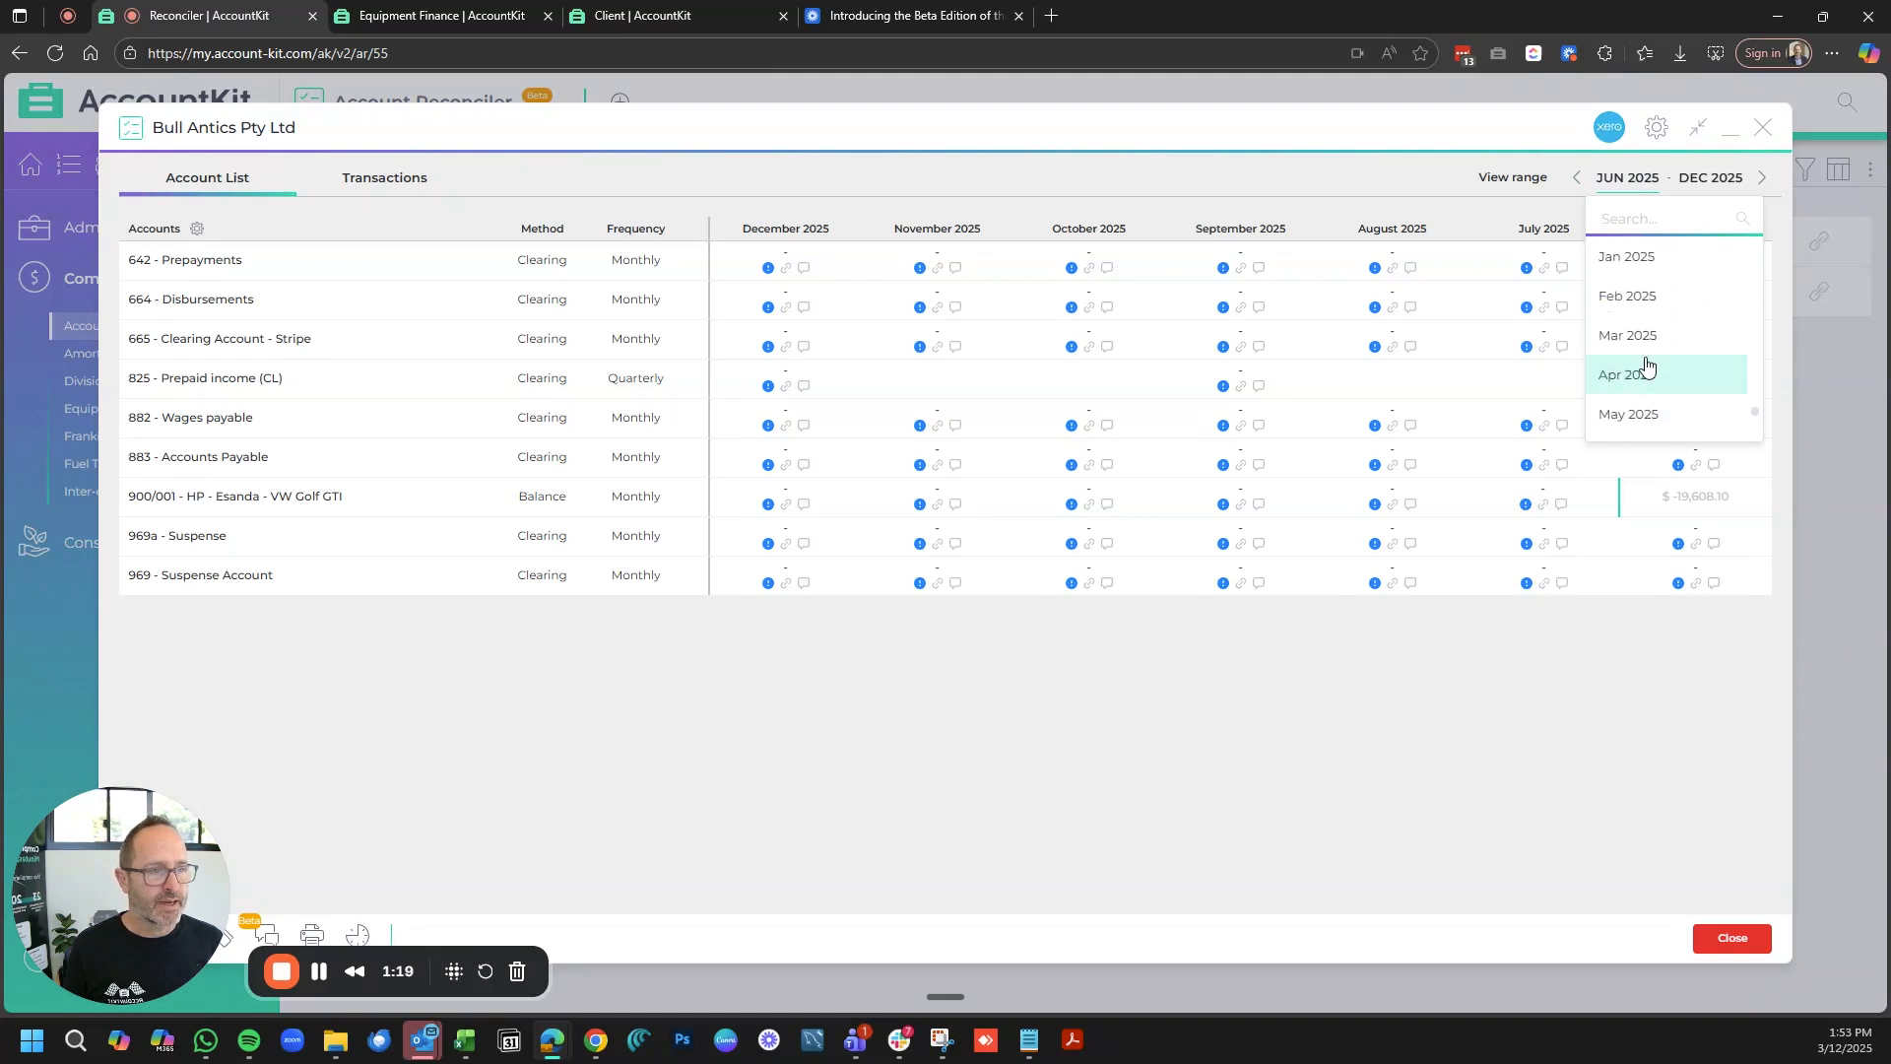
scroll(1646, 367, up, 4)
scroll(1646, 366, up, 13)
scroll(1645, 367, up, 3)
scroll(1637, 355, up, 8)
scroll(1667, 396, down, 14)
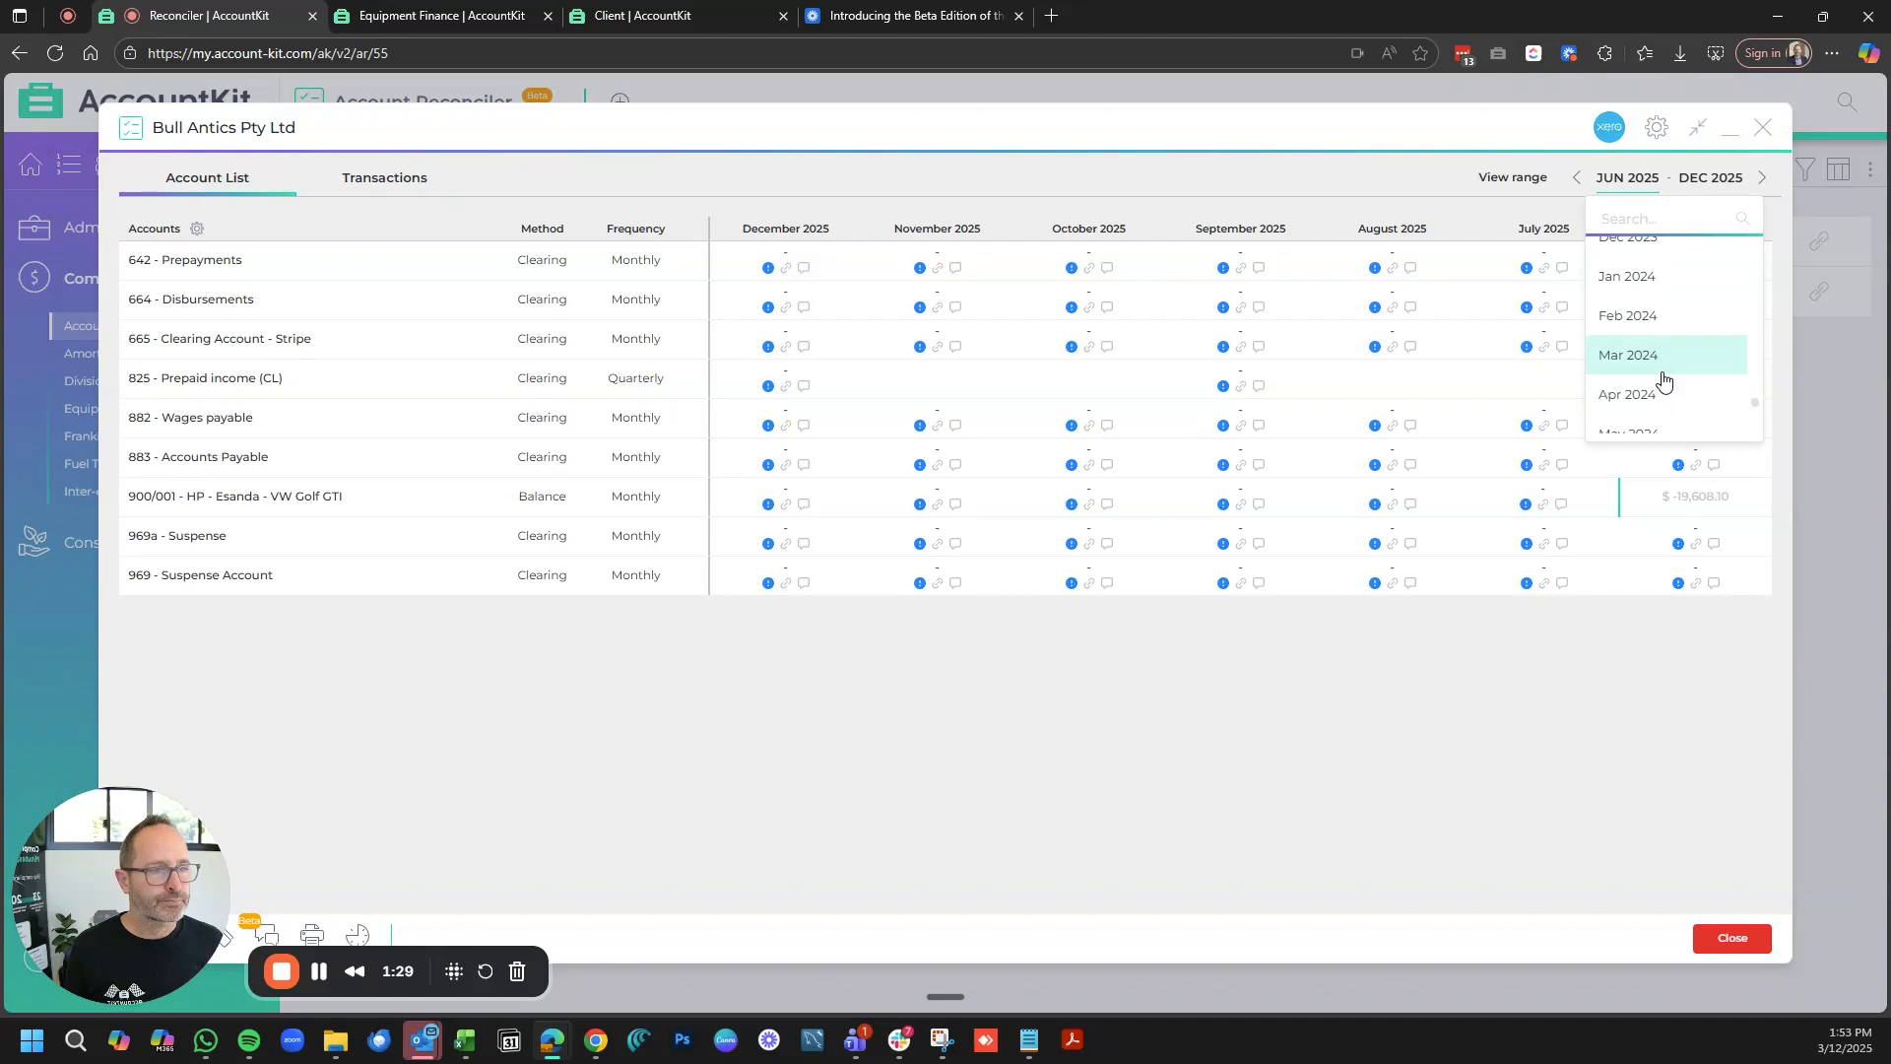
scroll(1663, 381, up, 3)
click(1632, 335)
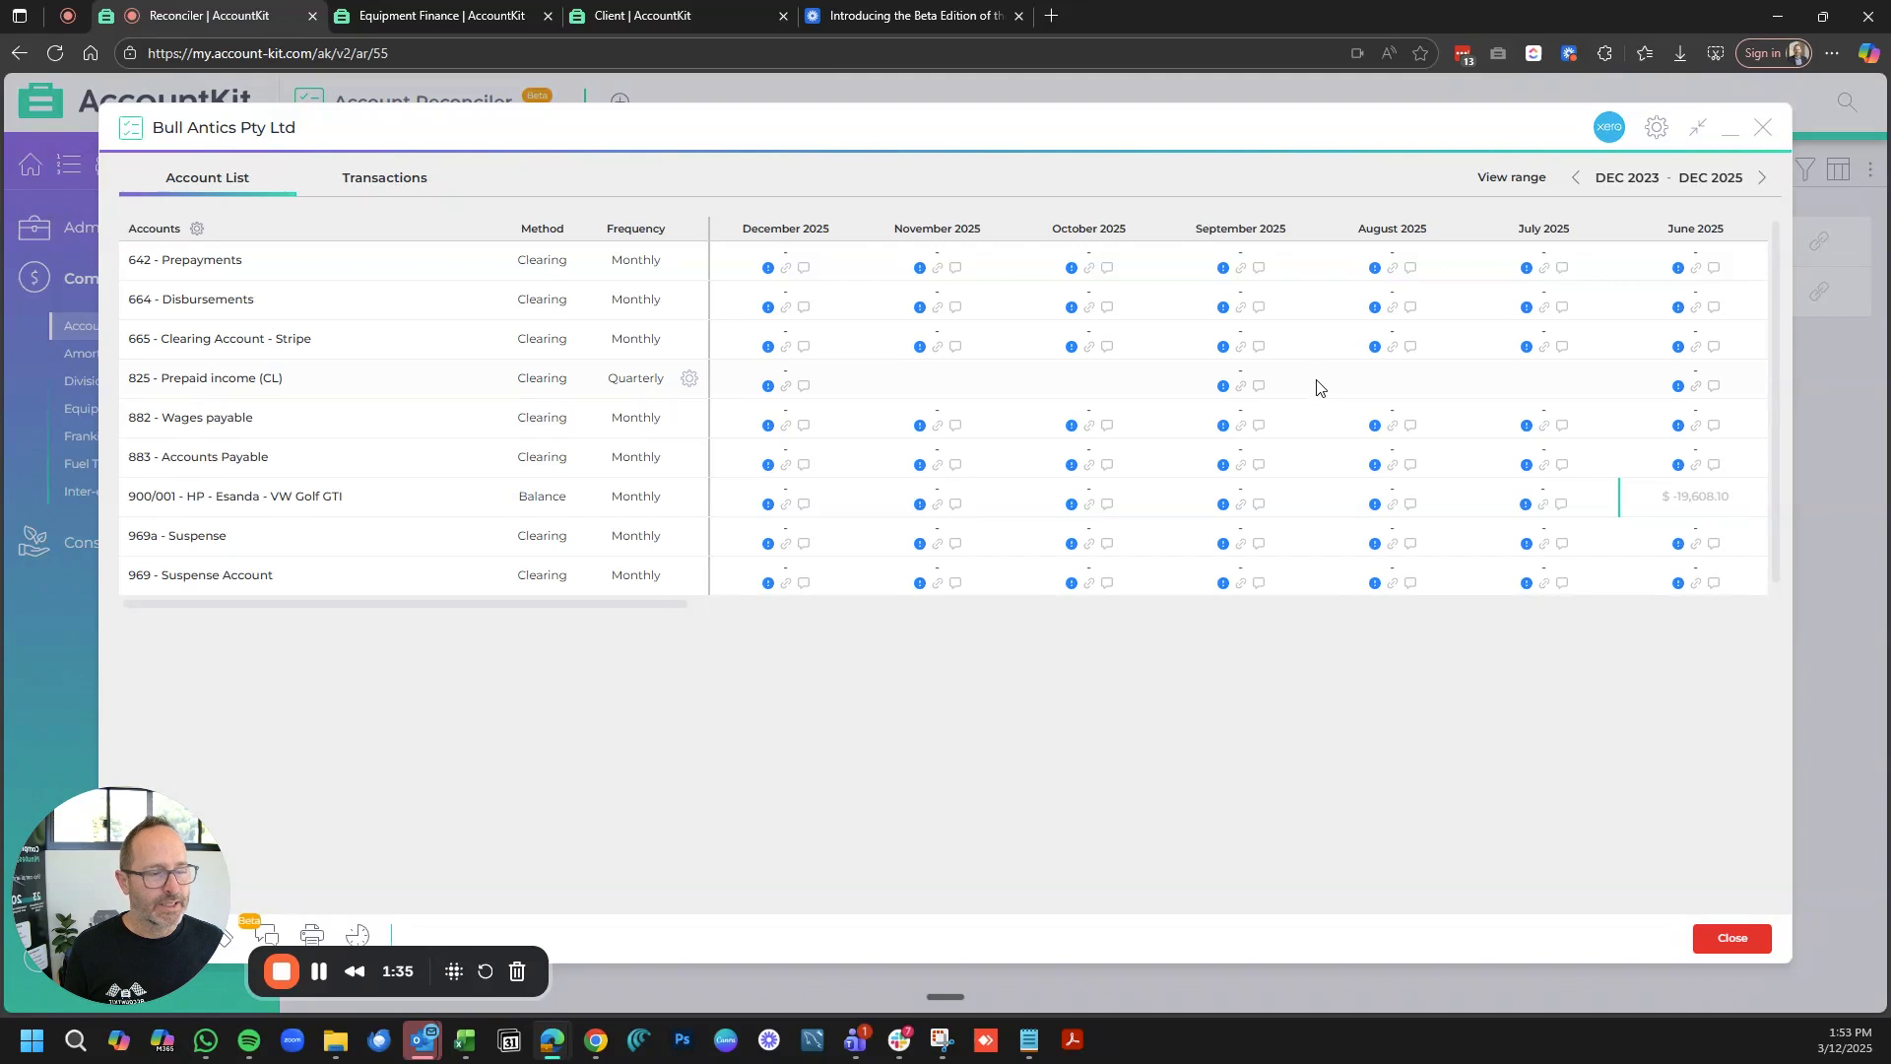
scroll(1270, 422, right, 10)
scroll(1271, 408, right, 10)
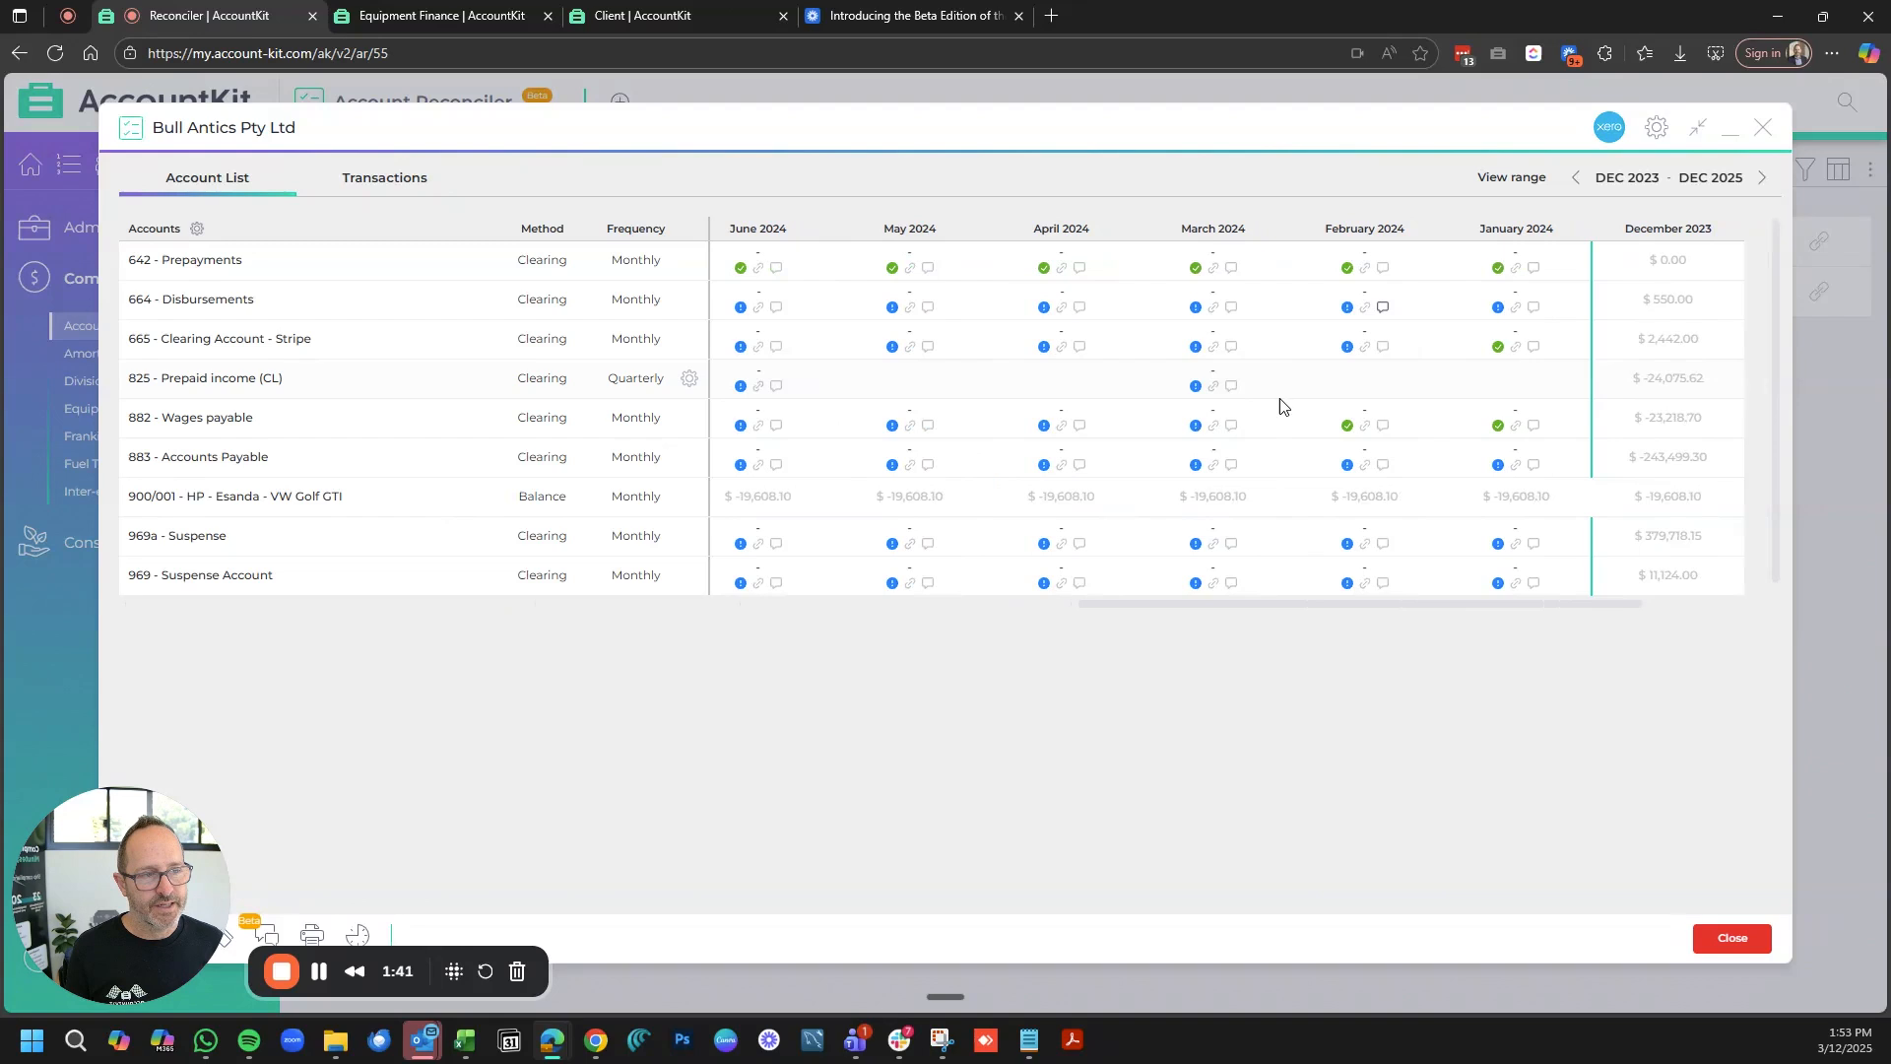
drag(1315, 605, 347, 615)
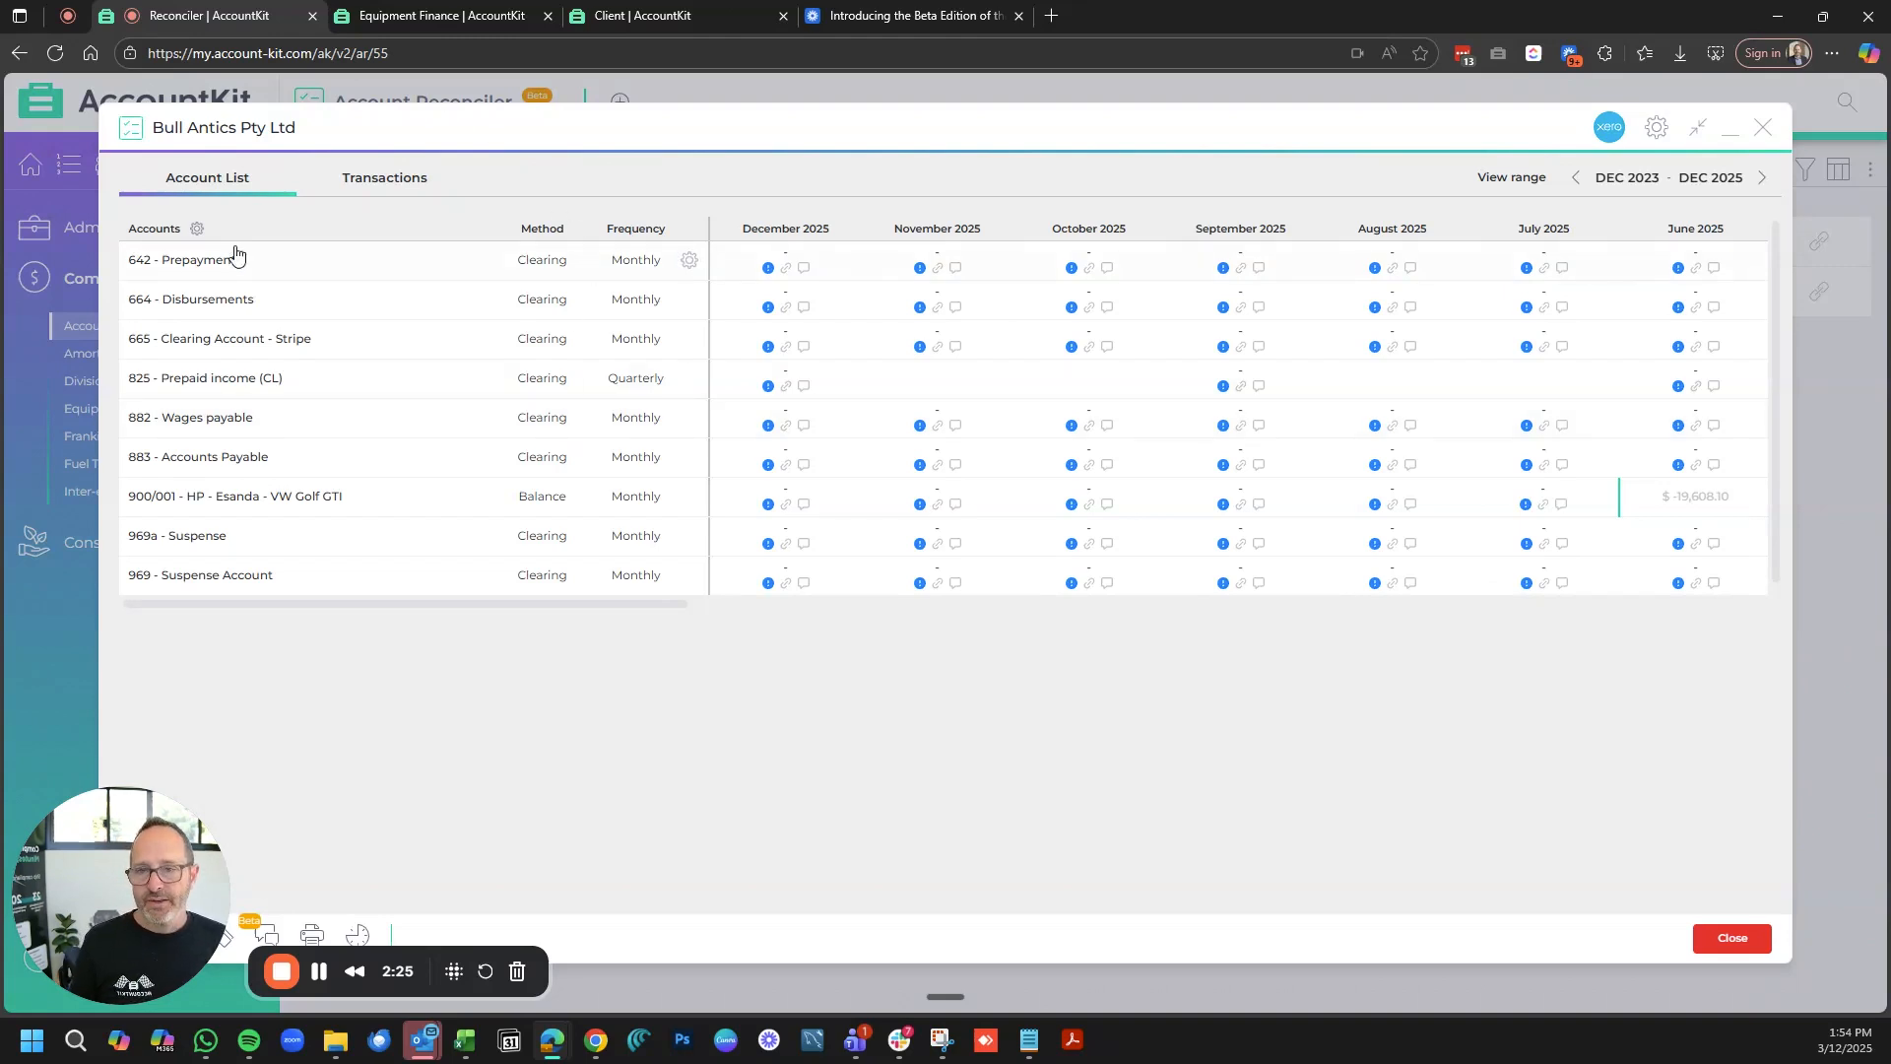
- Filter the account list for "super" and add the 881 Super payable account to the accounts to reconcile
click(196, 233)
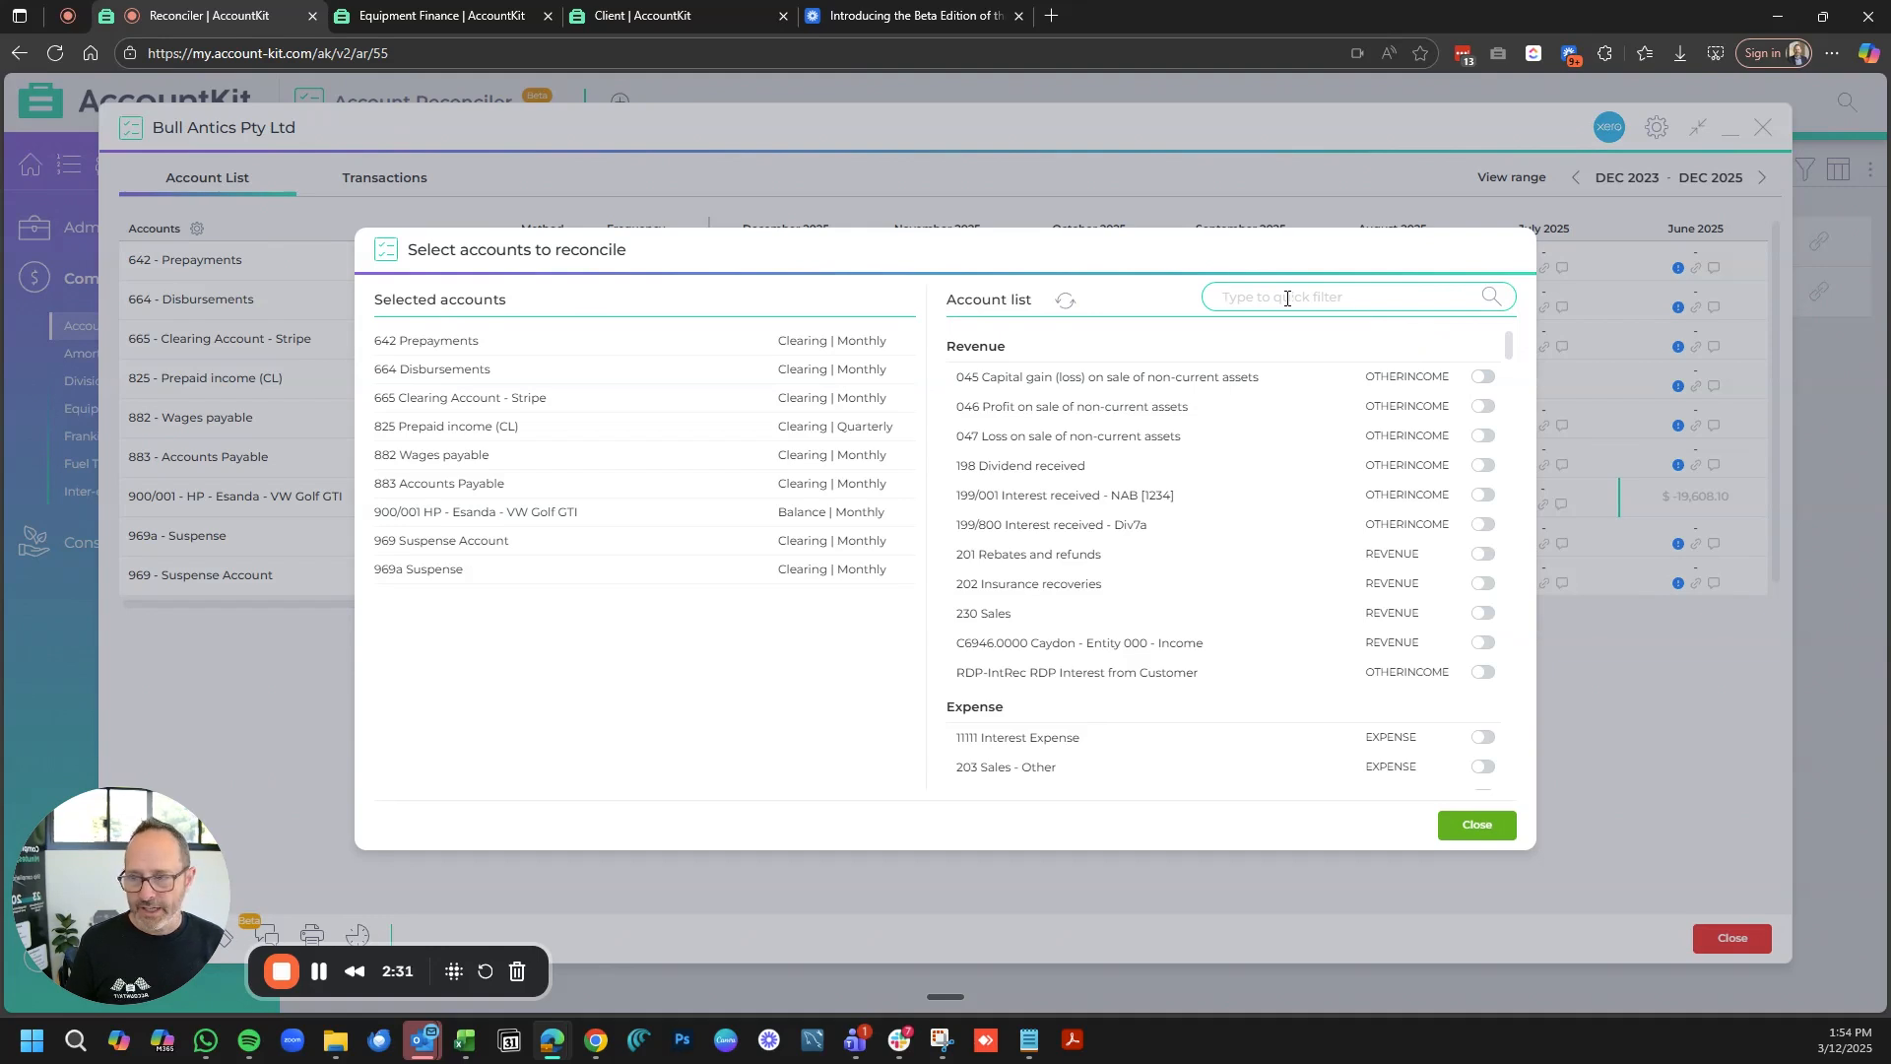
text(super)
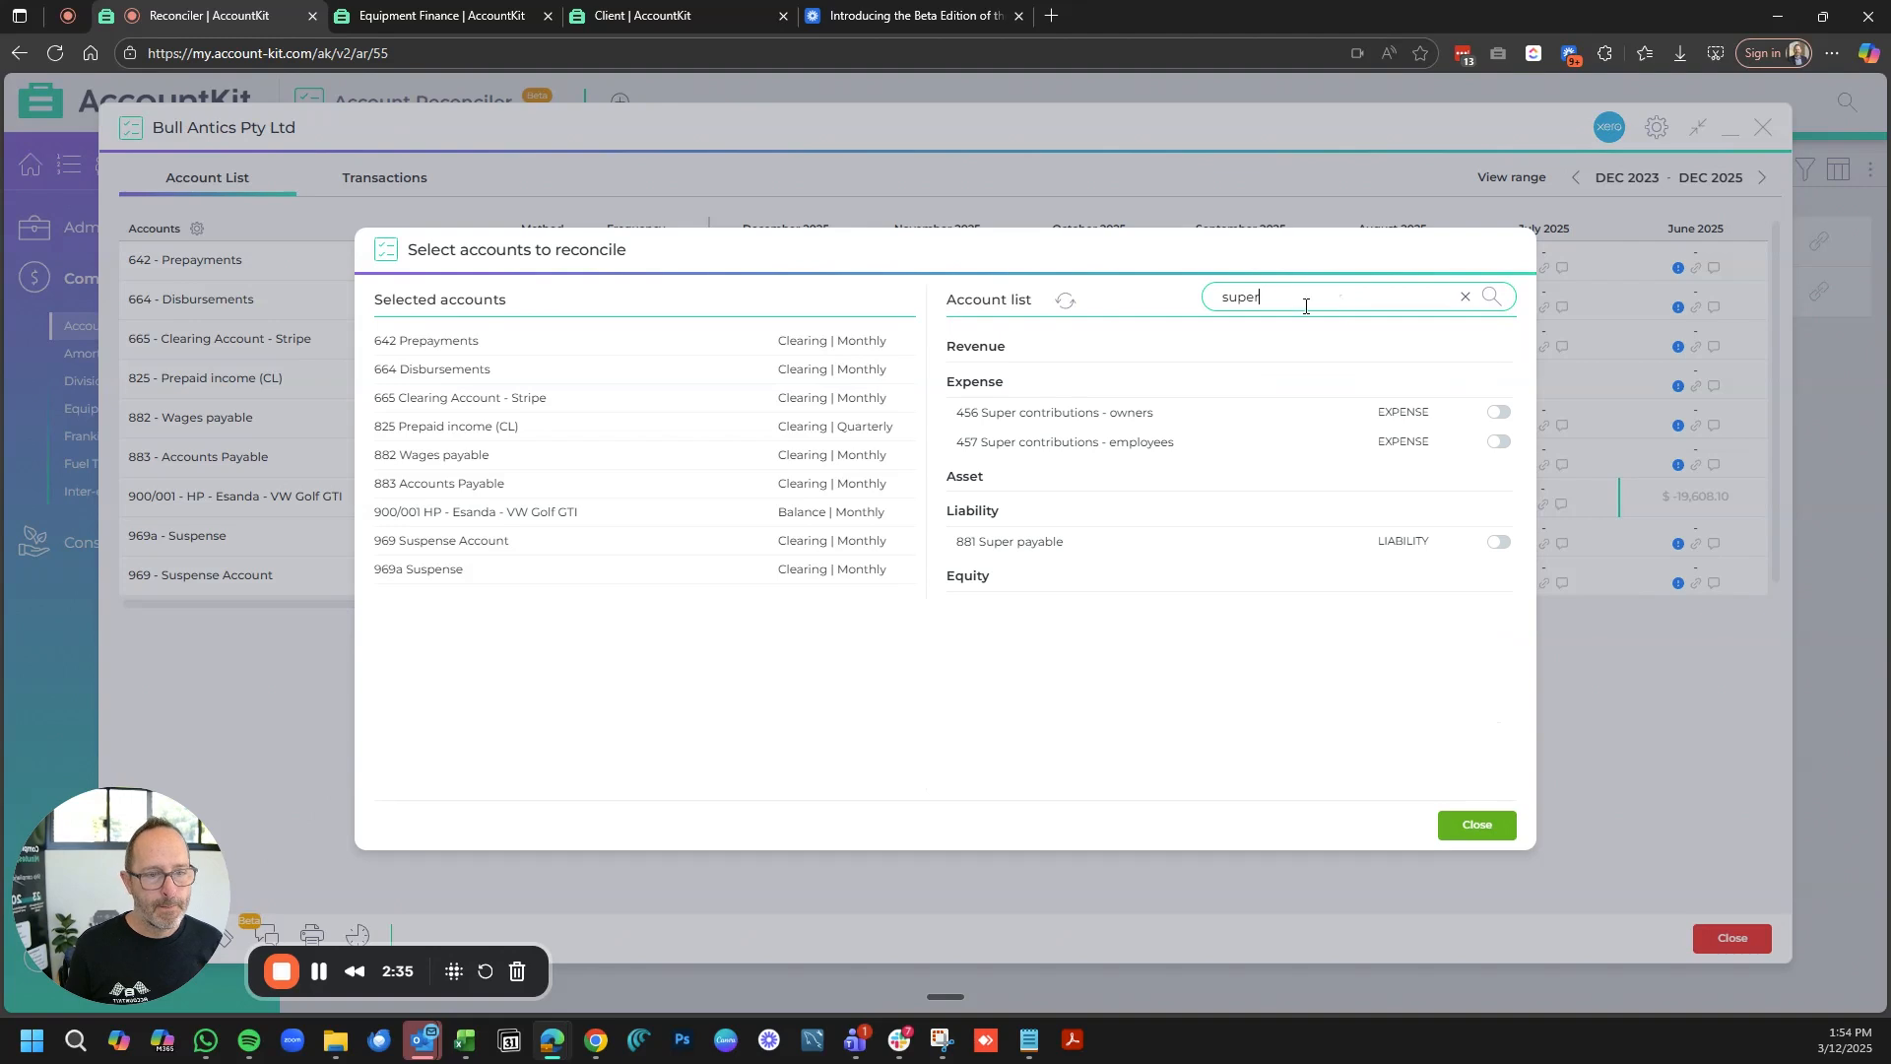
click(1500, 541)
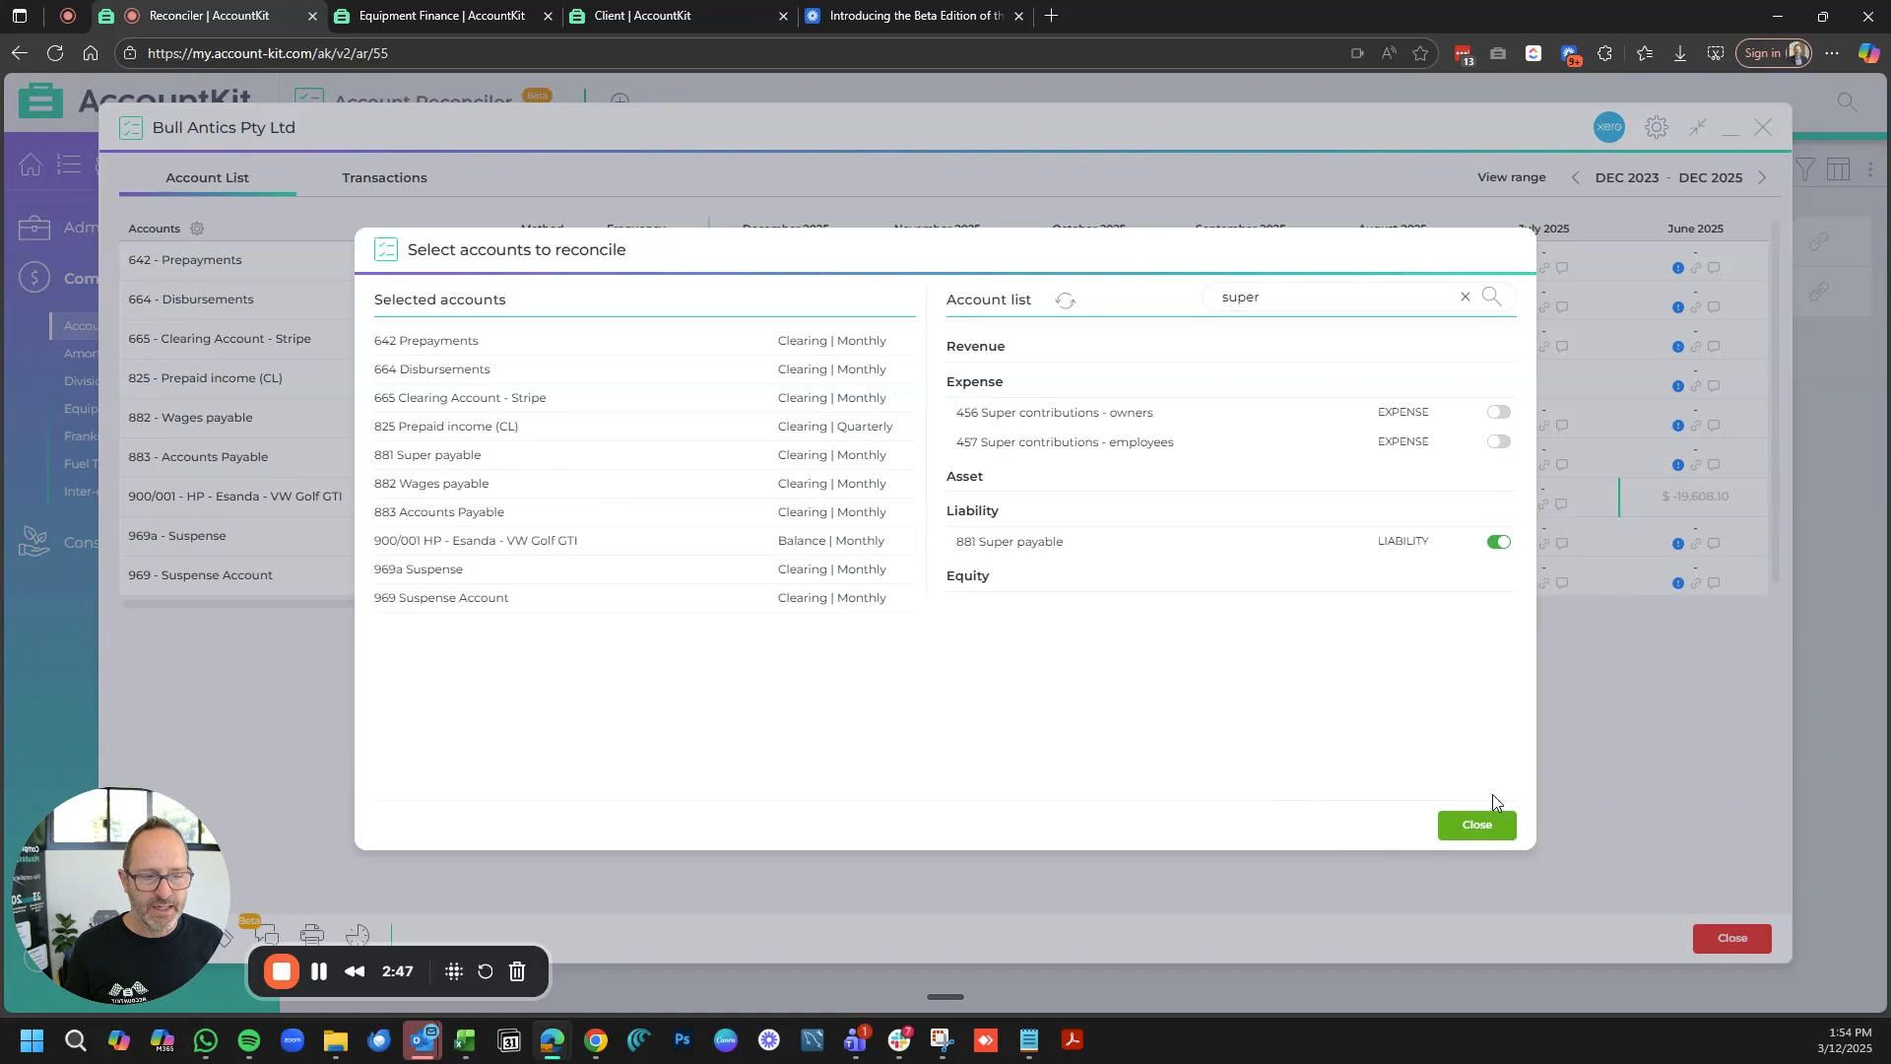
click(1492, 826)
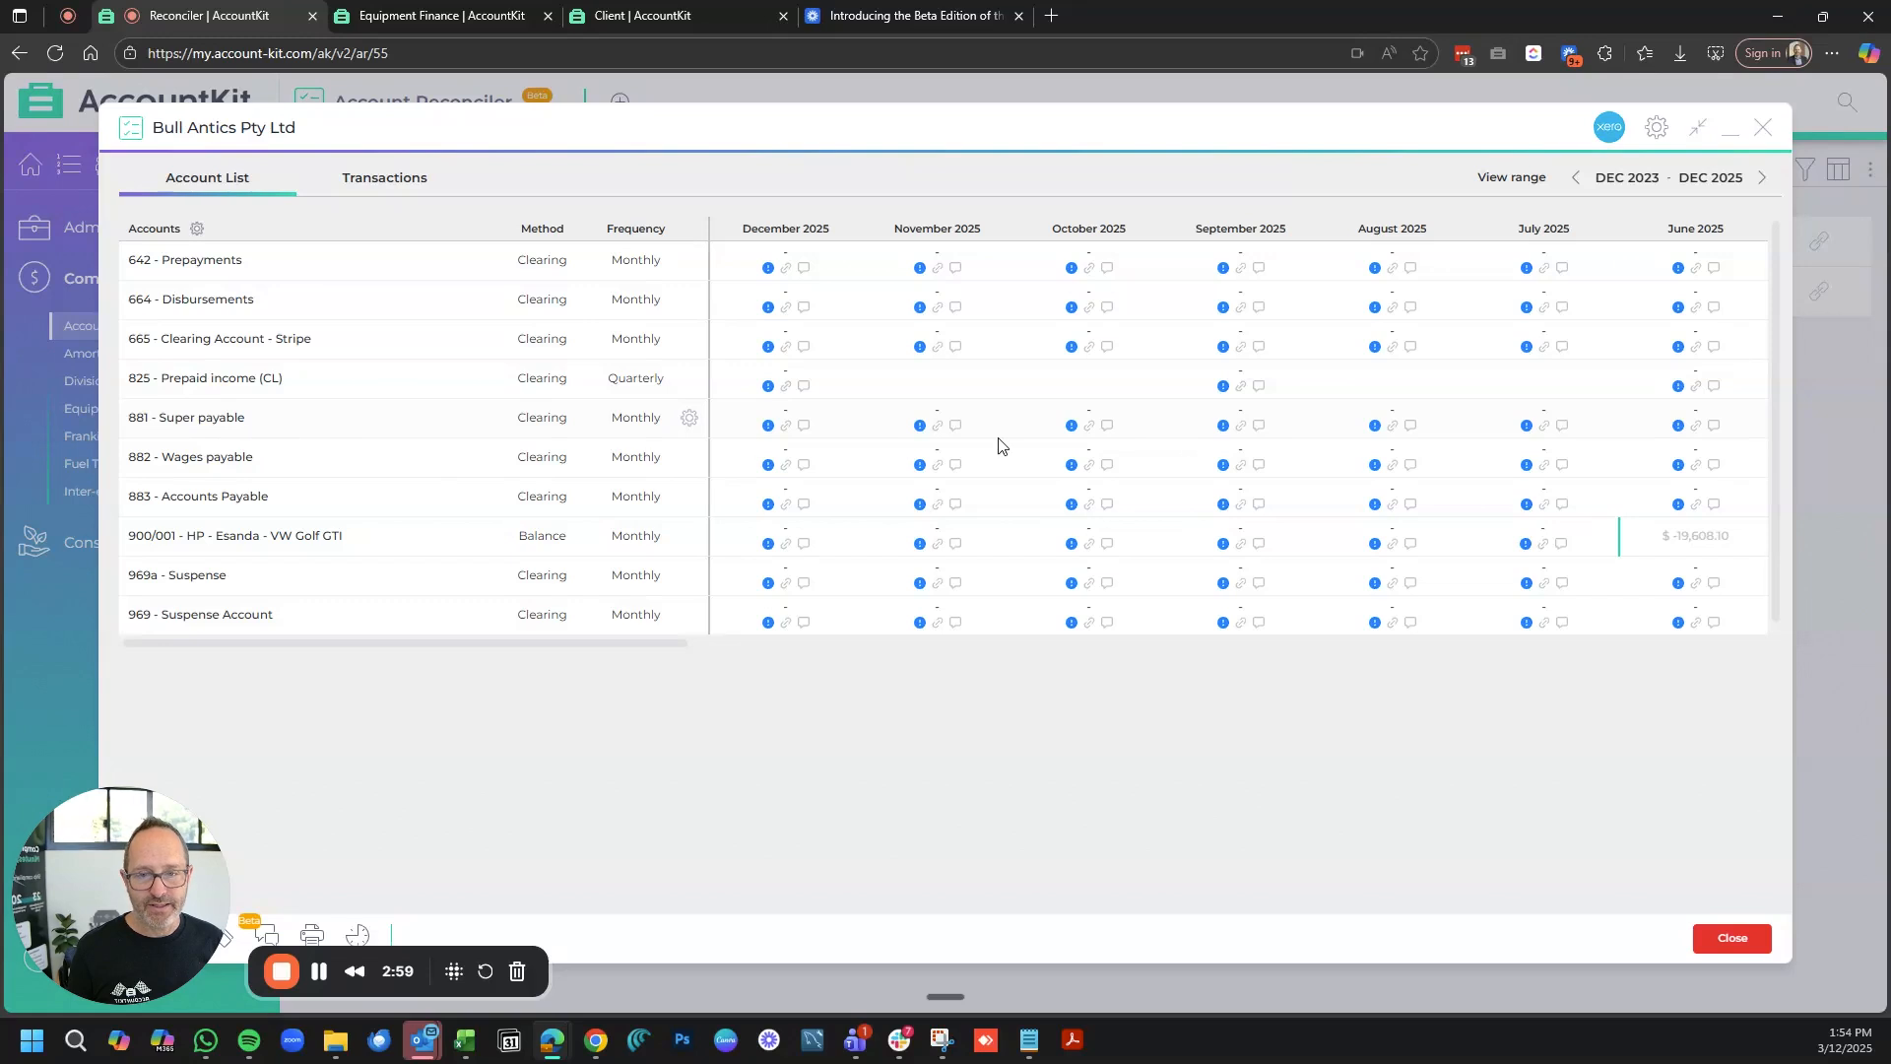
- Open Super payable for January 2024 and establish its opening balance from the two journals dated 25/12/2023
scroll(1286, 443, right, 5)
scroll(1286, 443, right, 10)
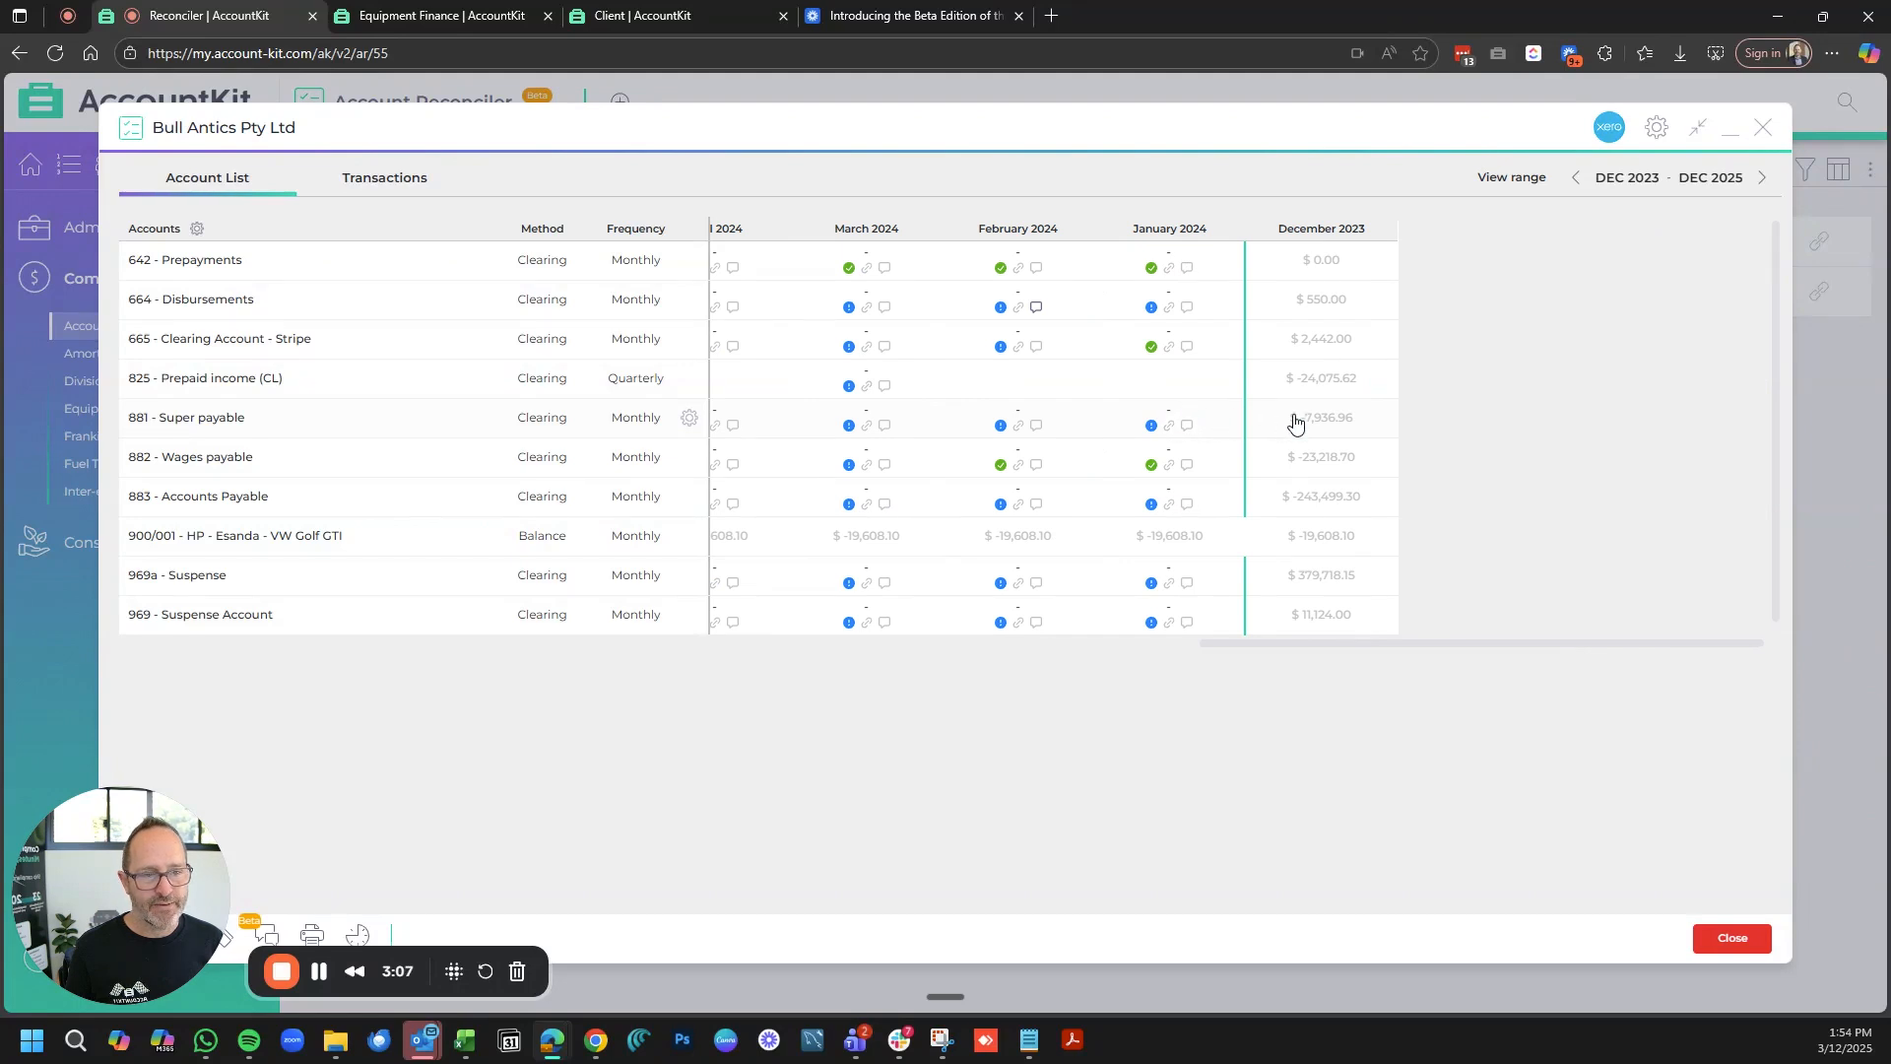
click(1173, 414)
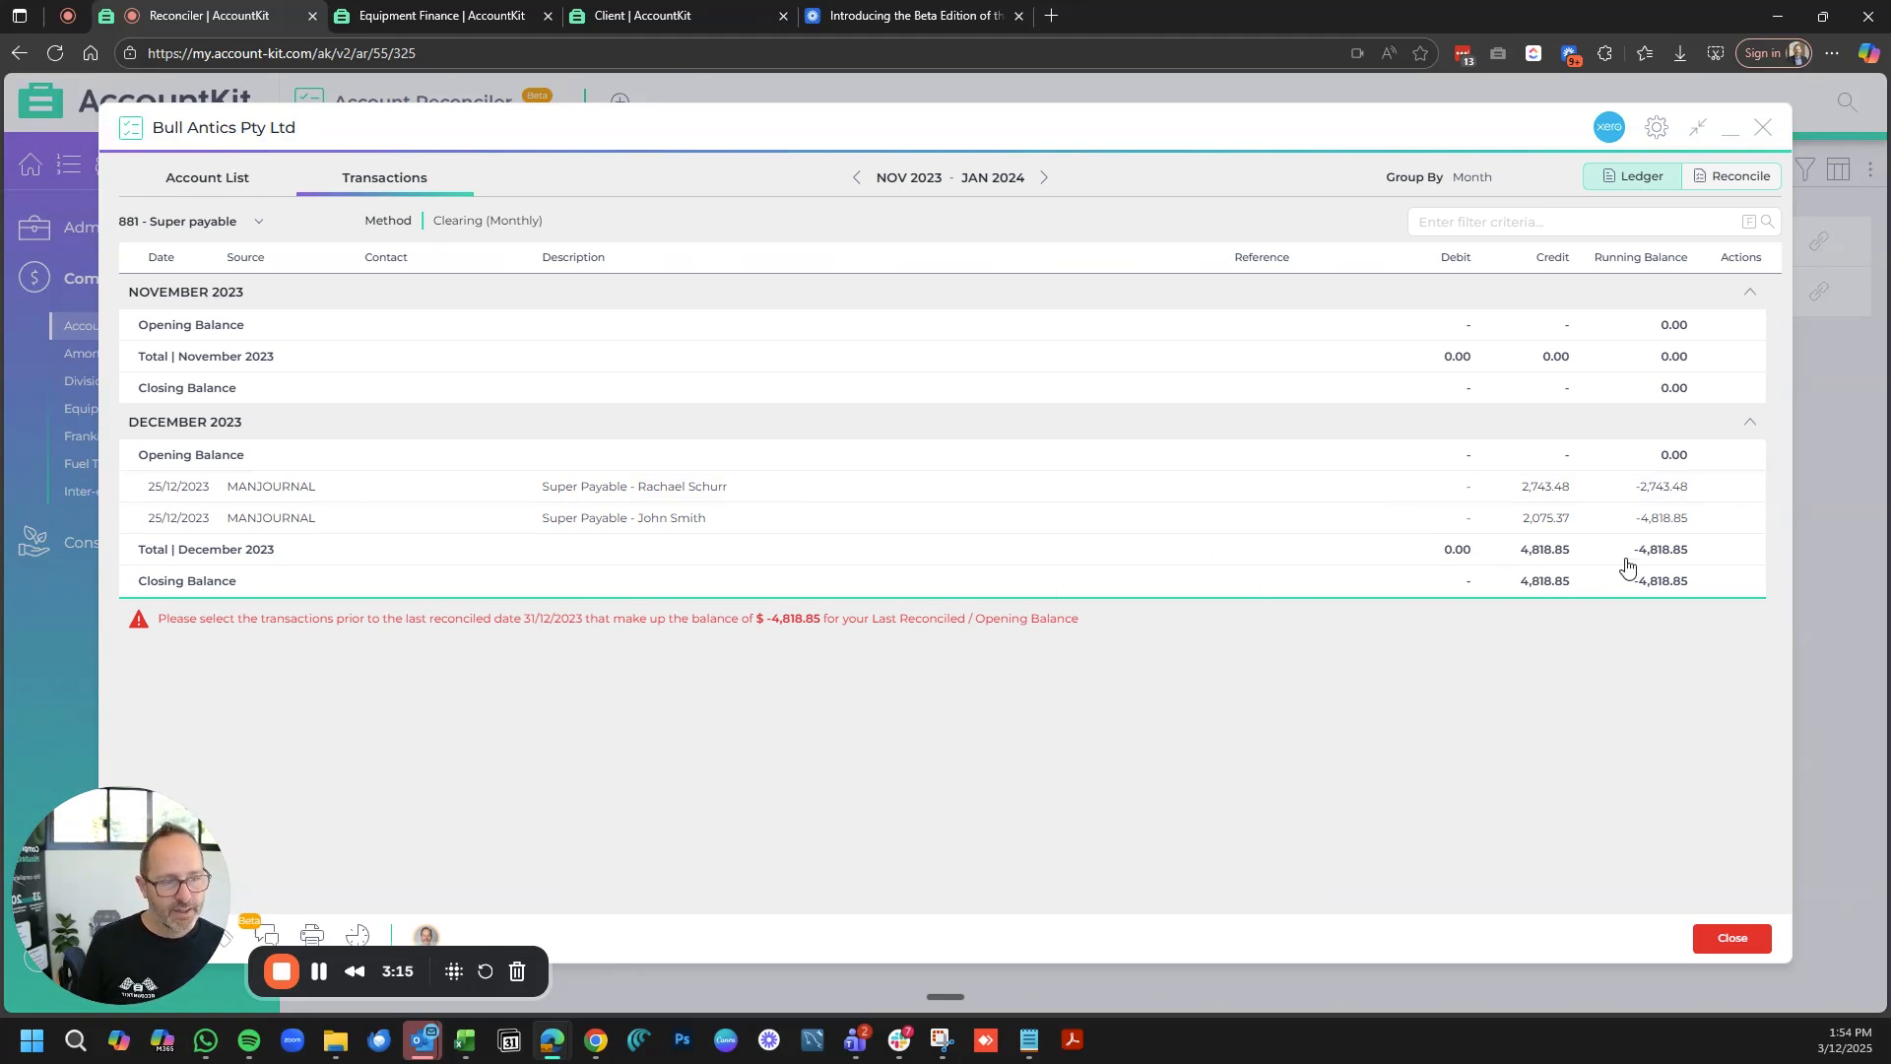
click(722, 492)
click(718, 519)
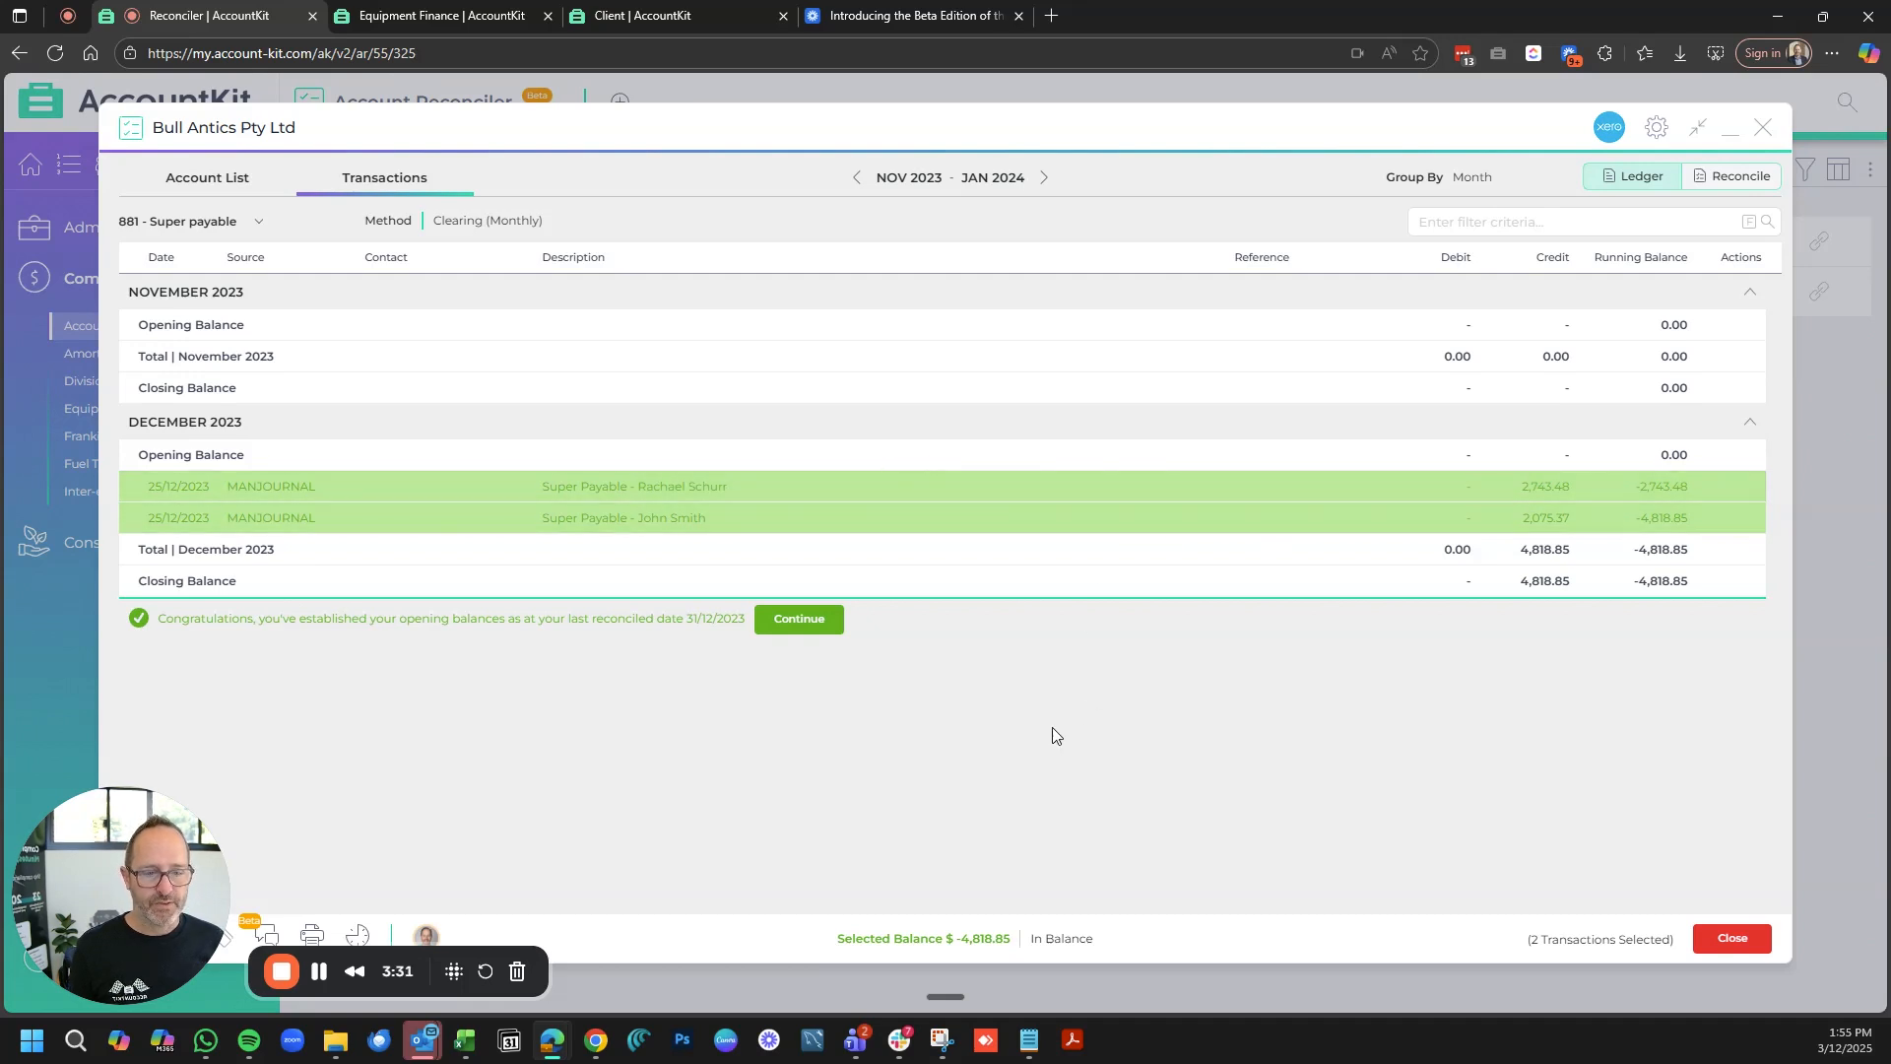
click(812, 622)
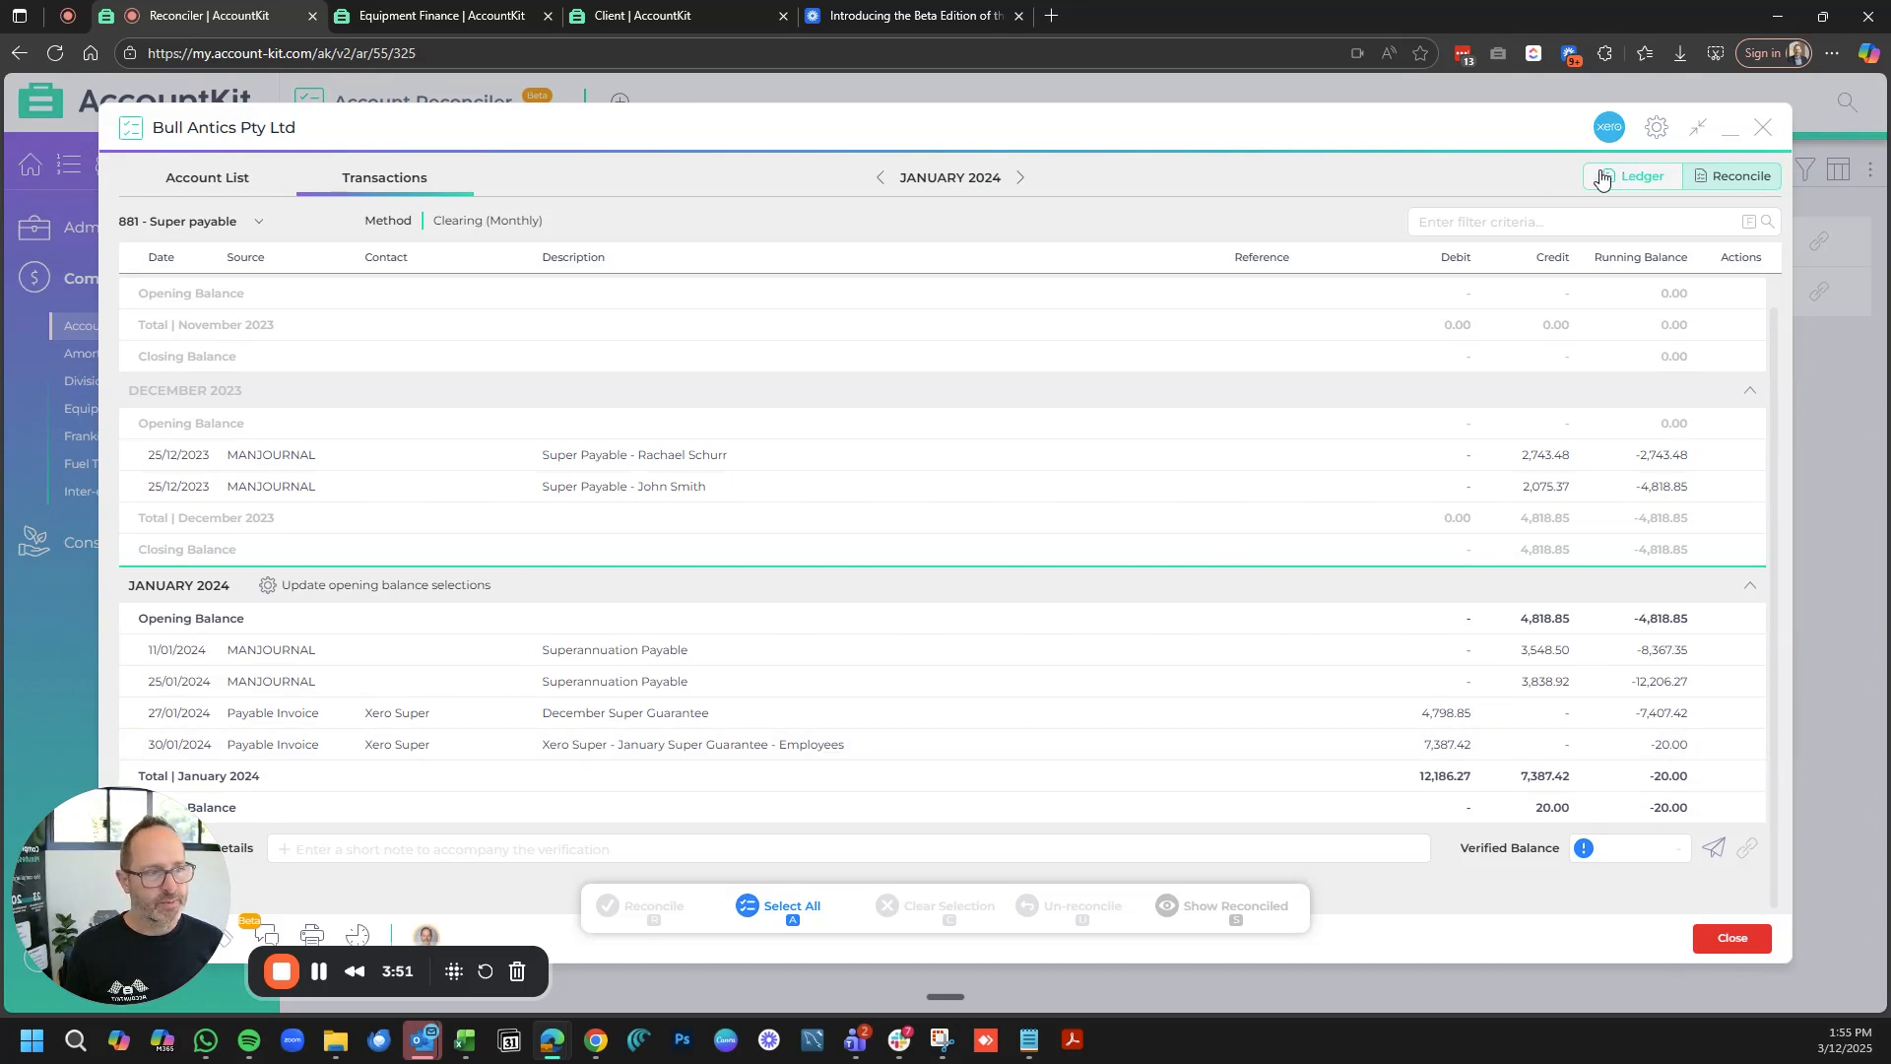
- In the ledger view, extend the range to March 2024, group by quarter, and examine the January–March transactions and running balance
click(1642, 182)
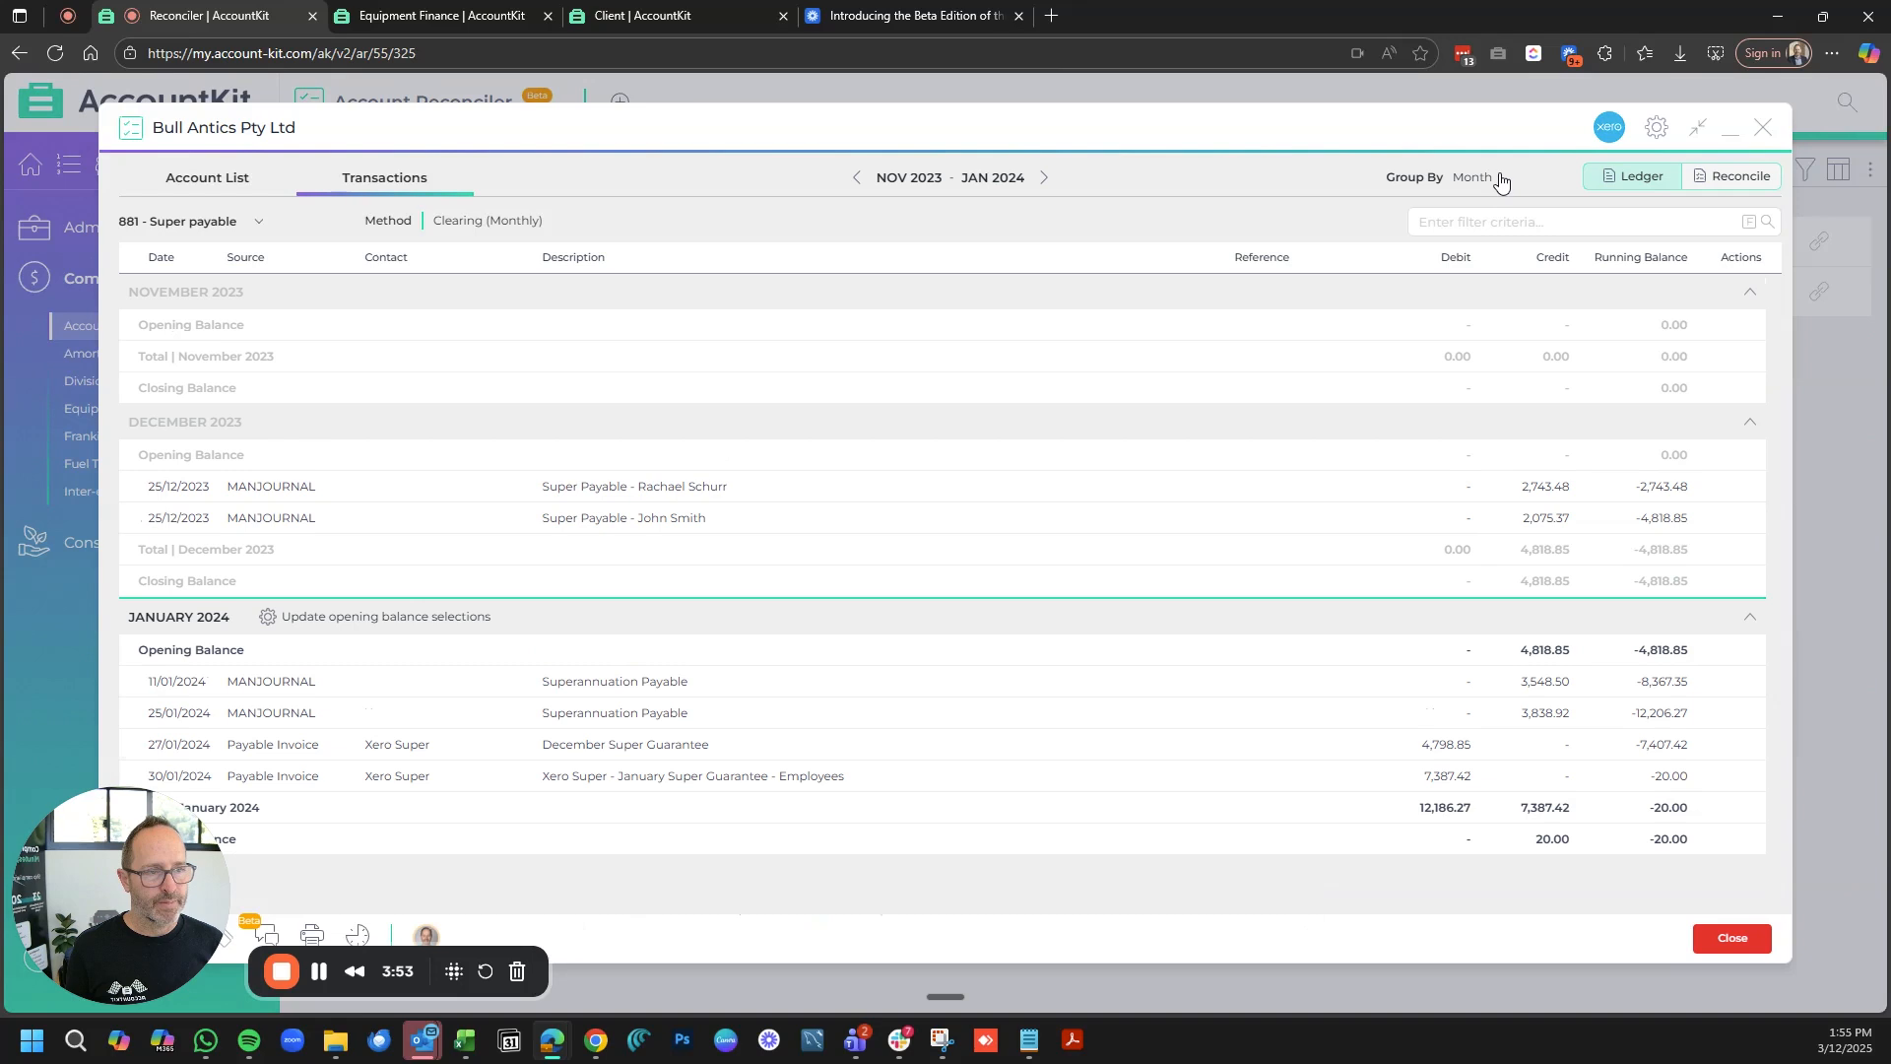
click(1008, 180)
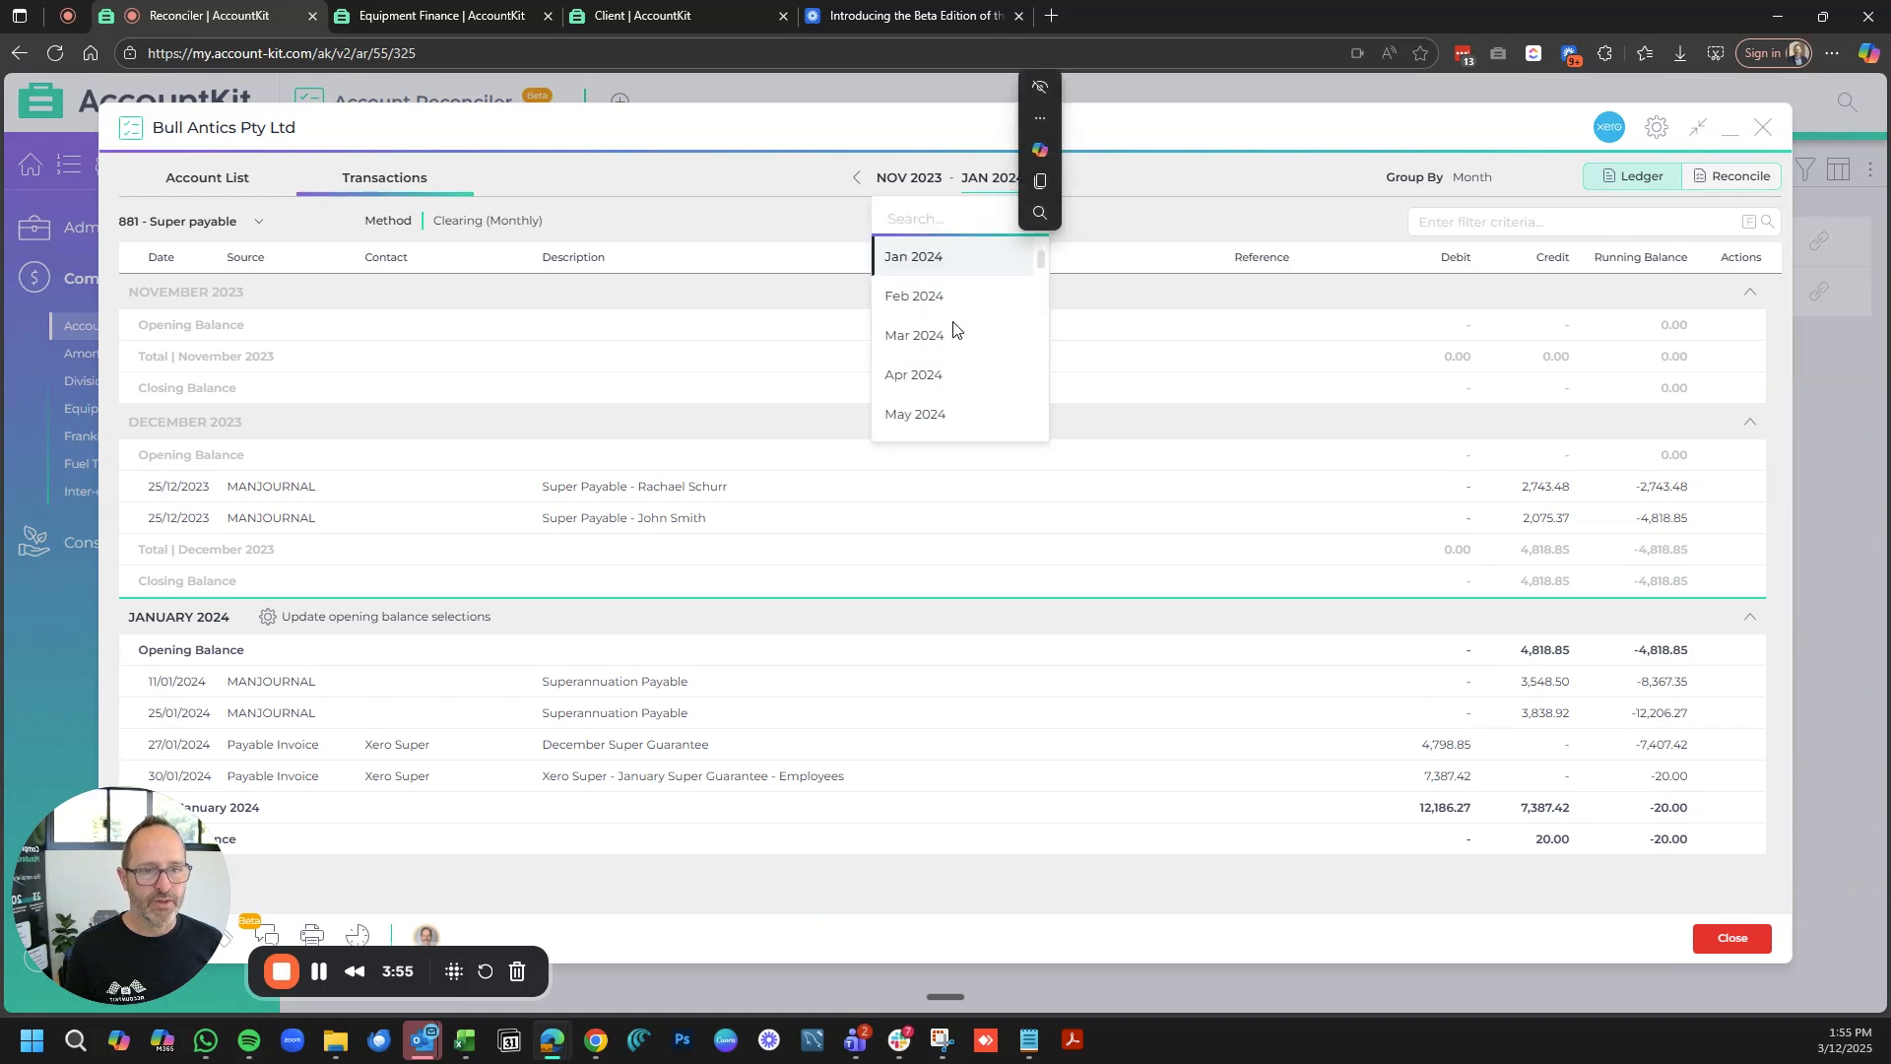
click(929, 341)
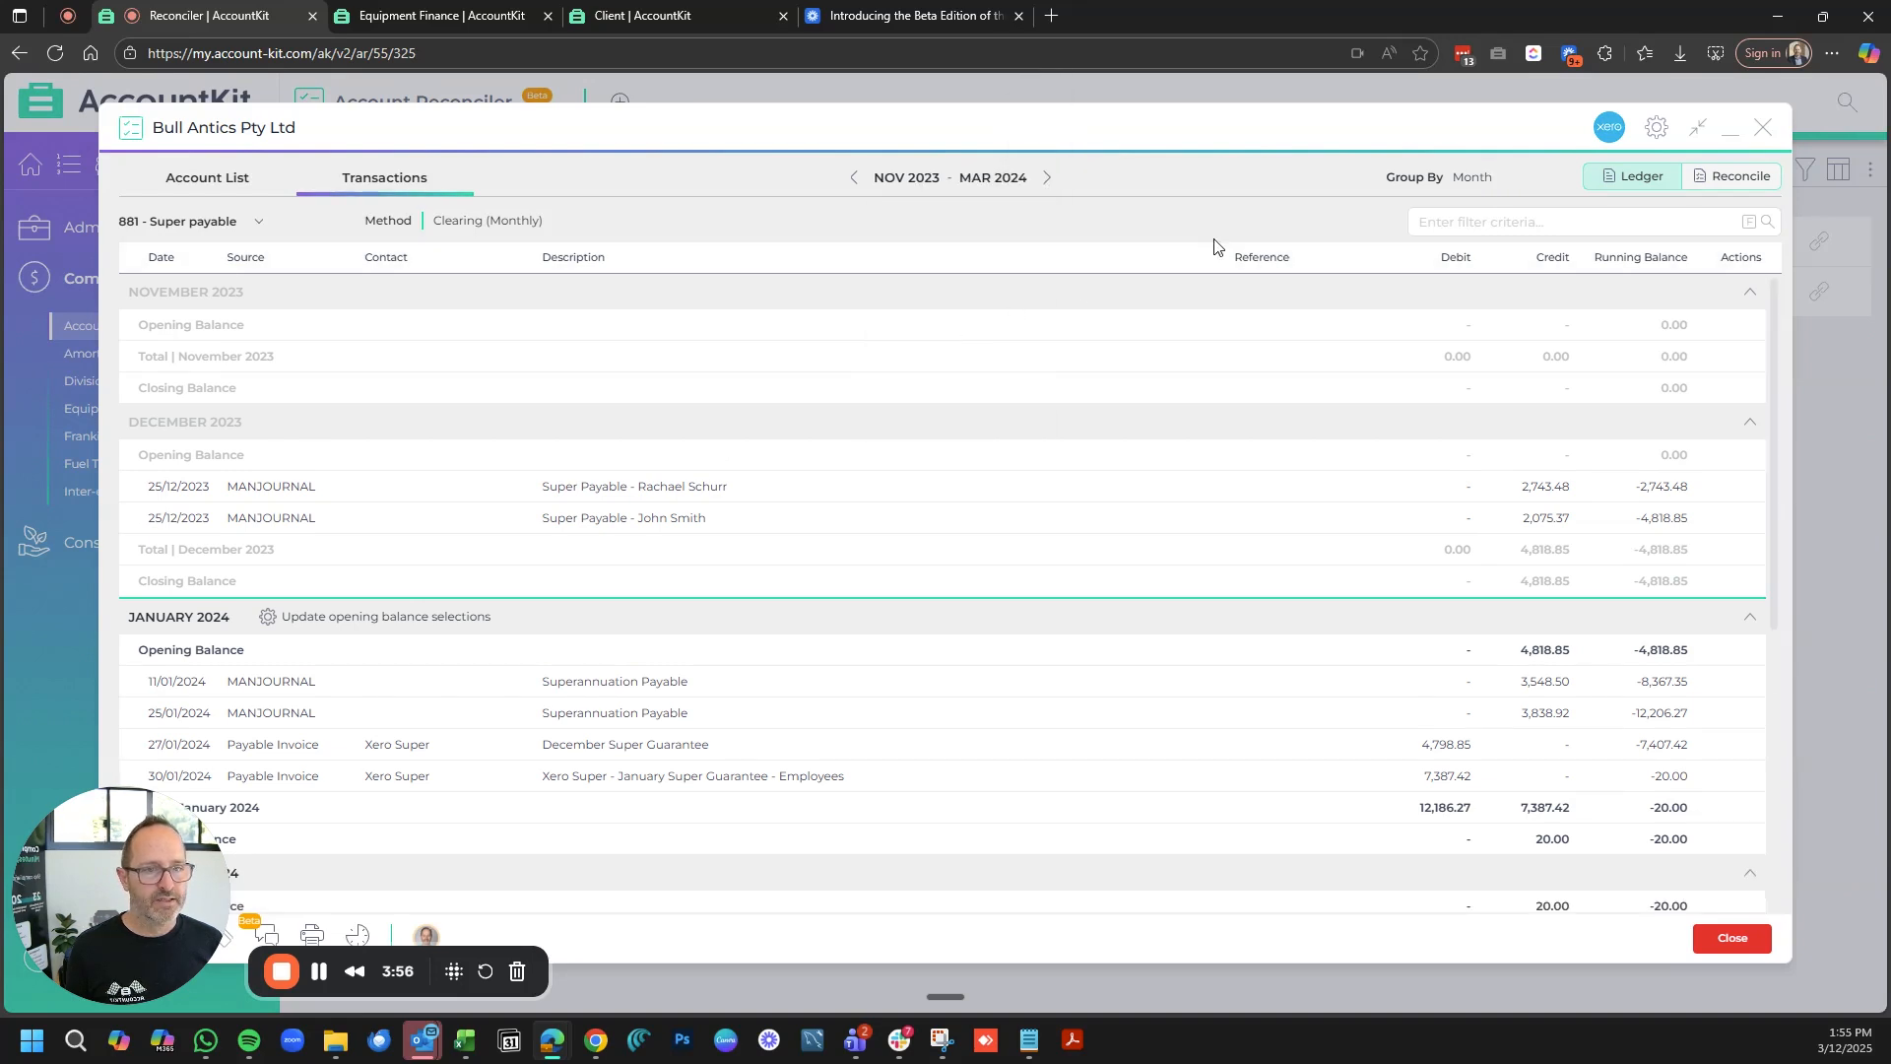
click(1473, 179)
click(1480, 264)
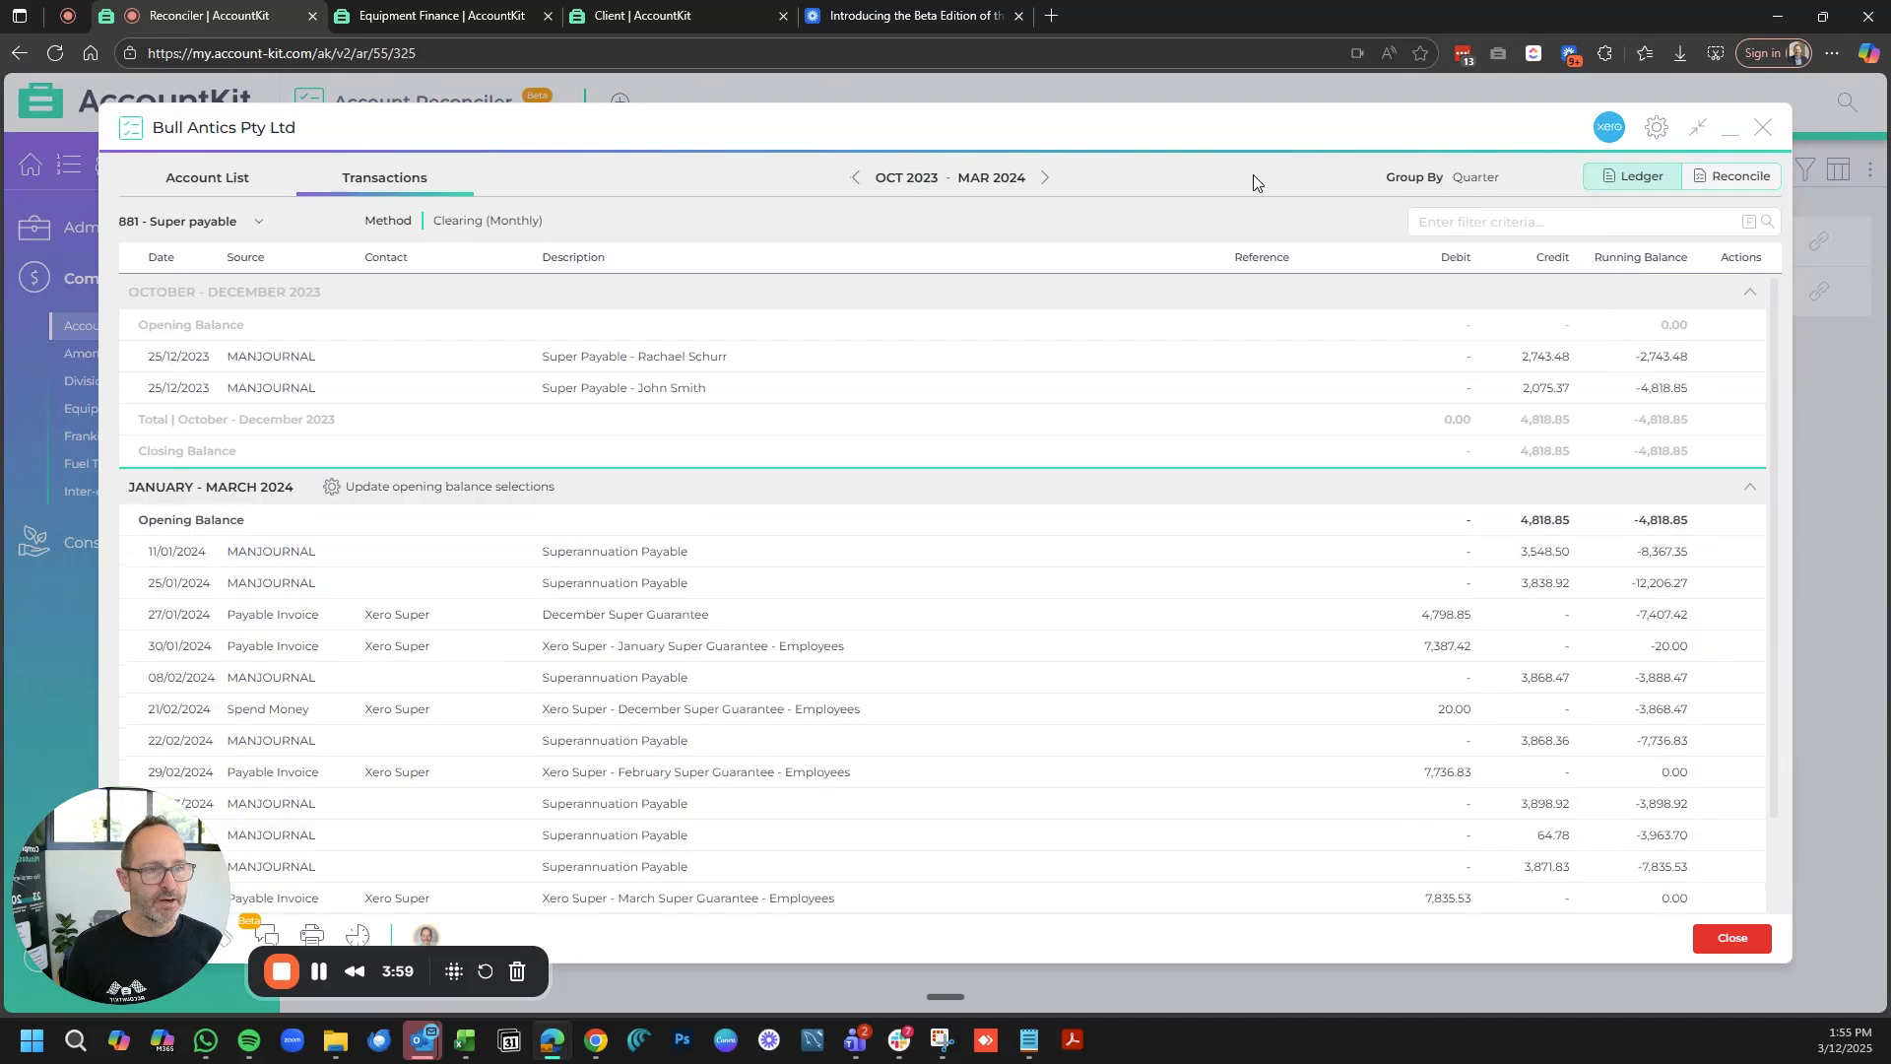
scroll(1198, 611, down, 2)
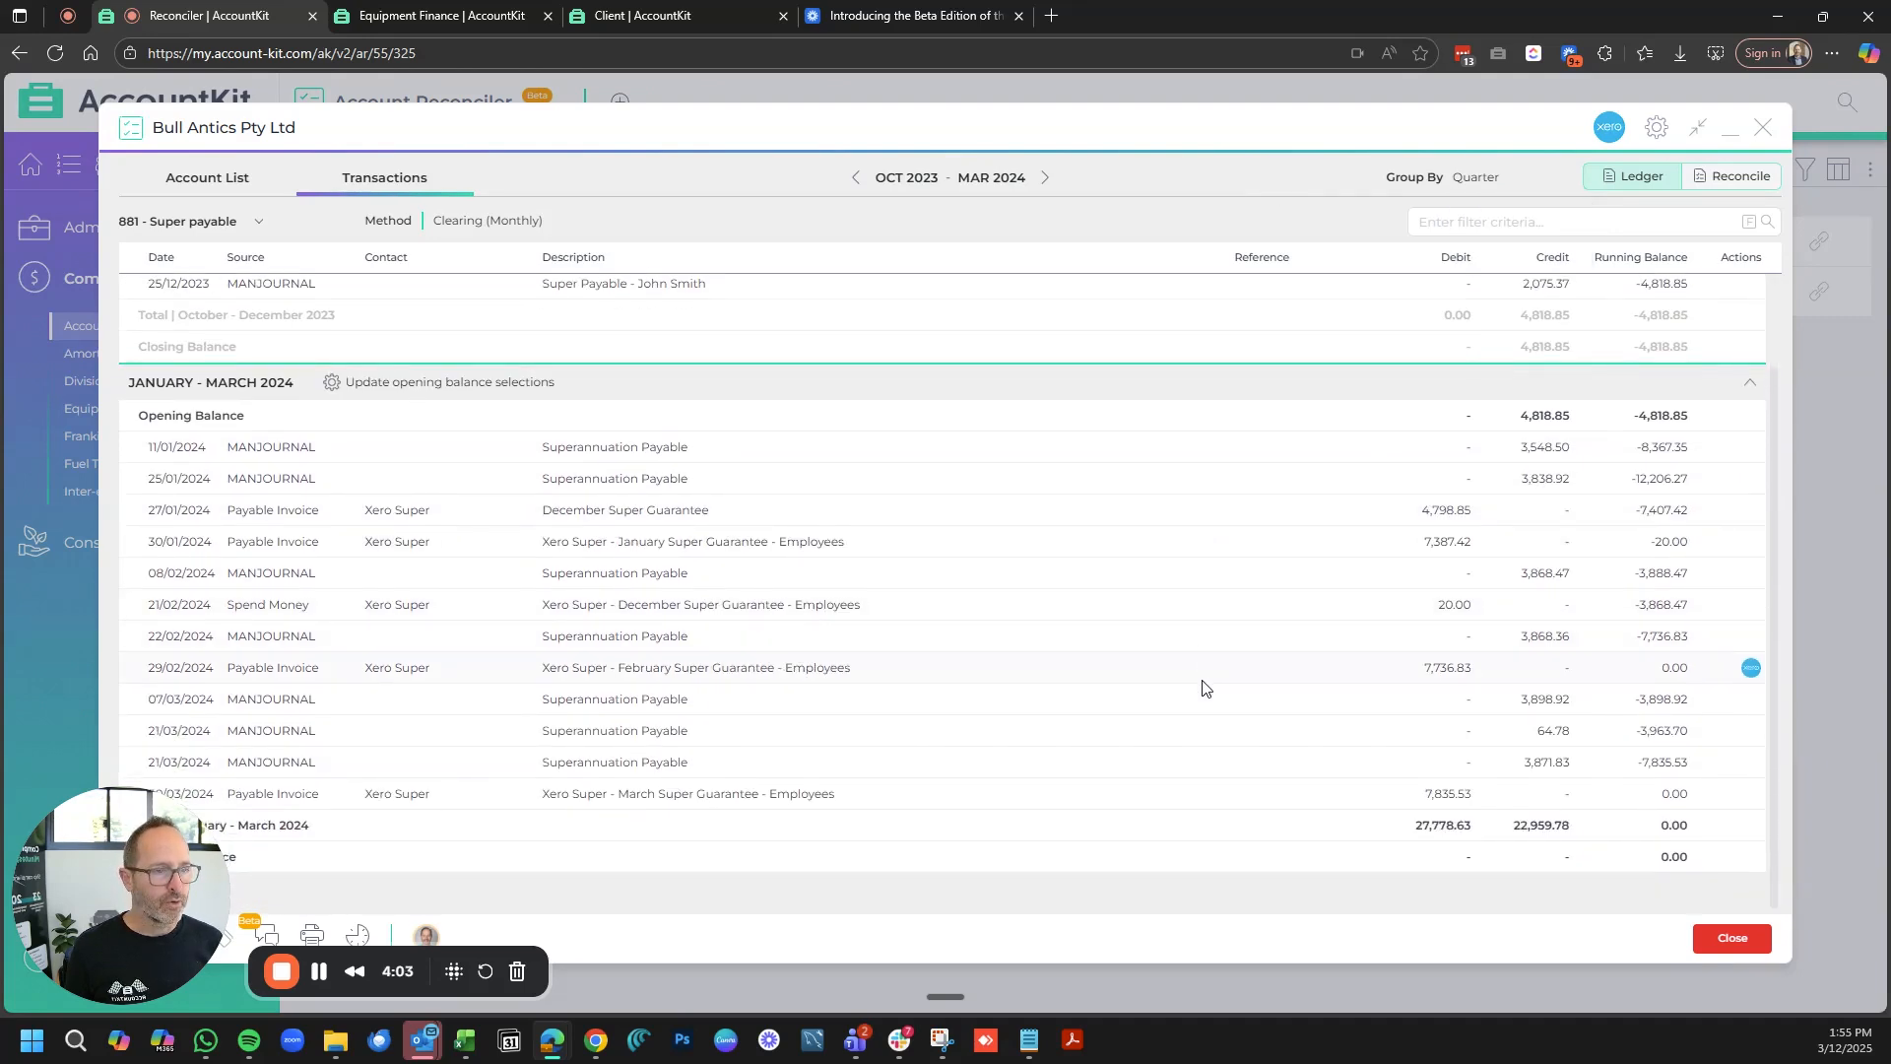
scroll(1201, 687, up, 2)
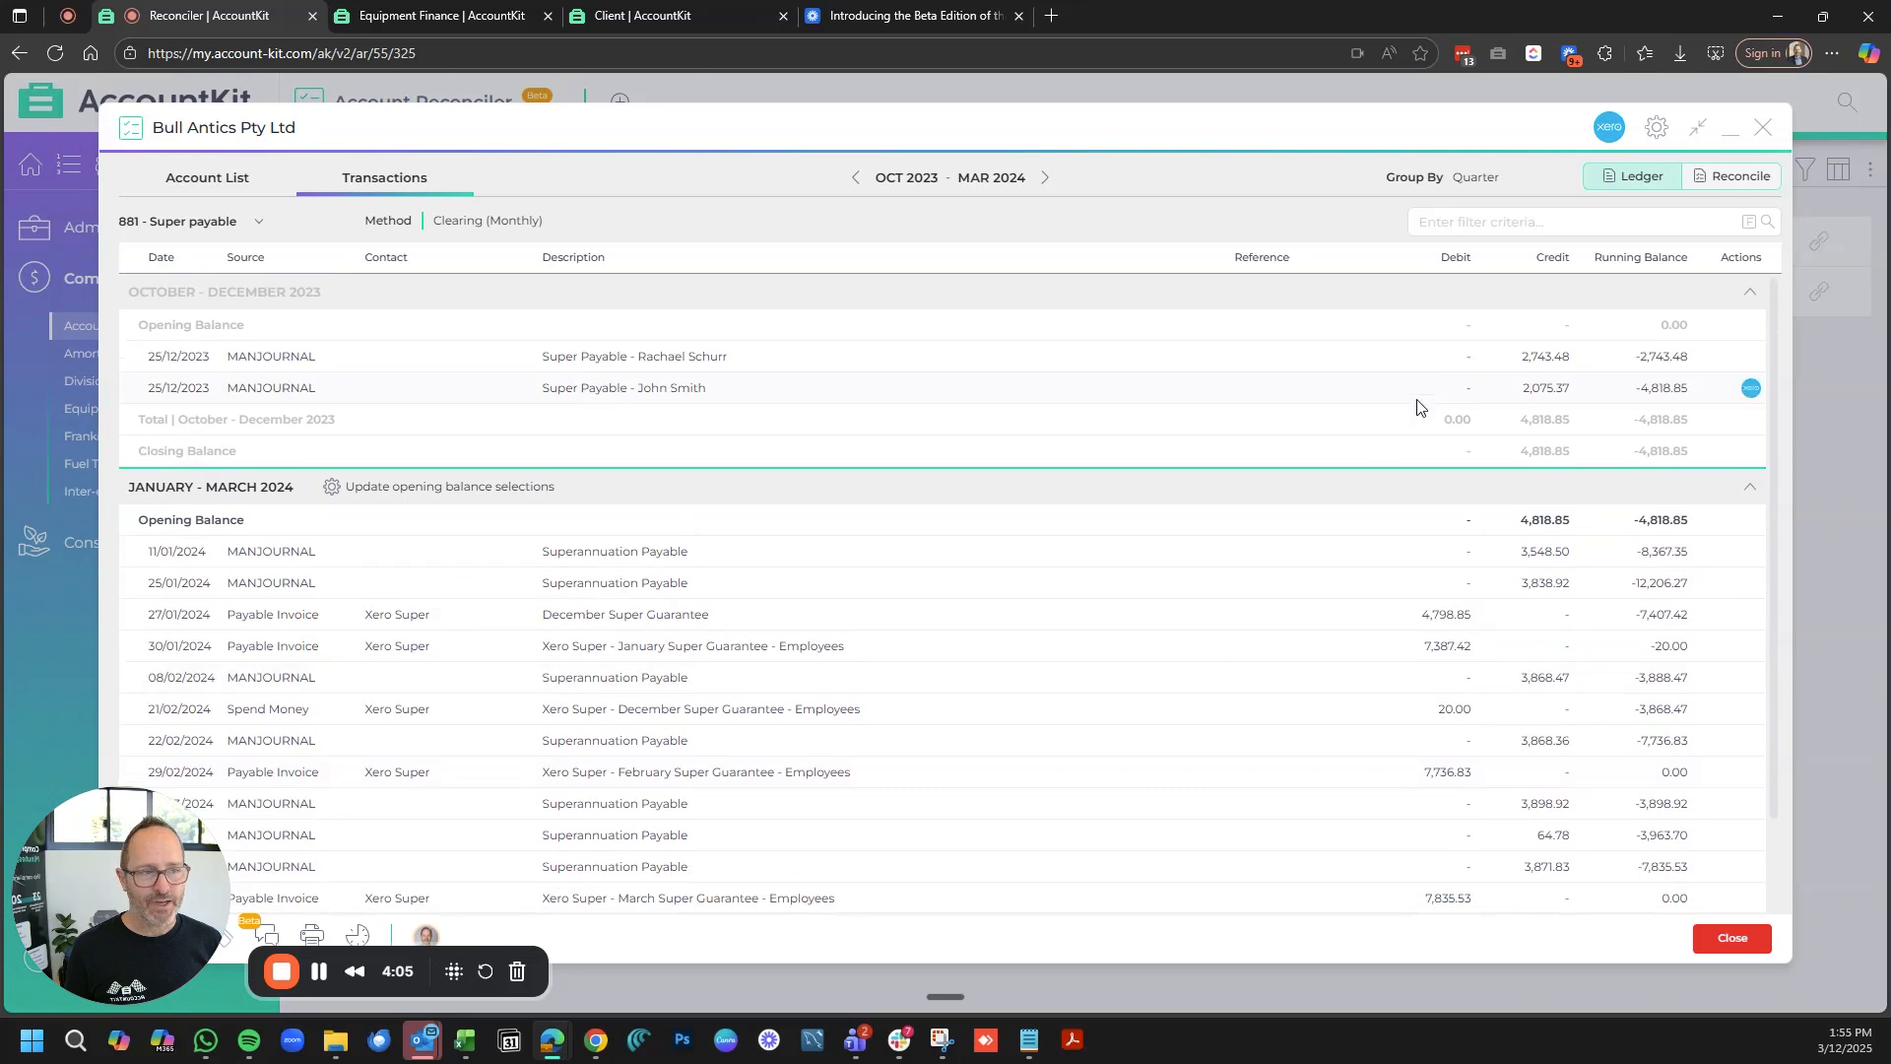
scroll(1570, 591, down, 2)
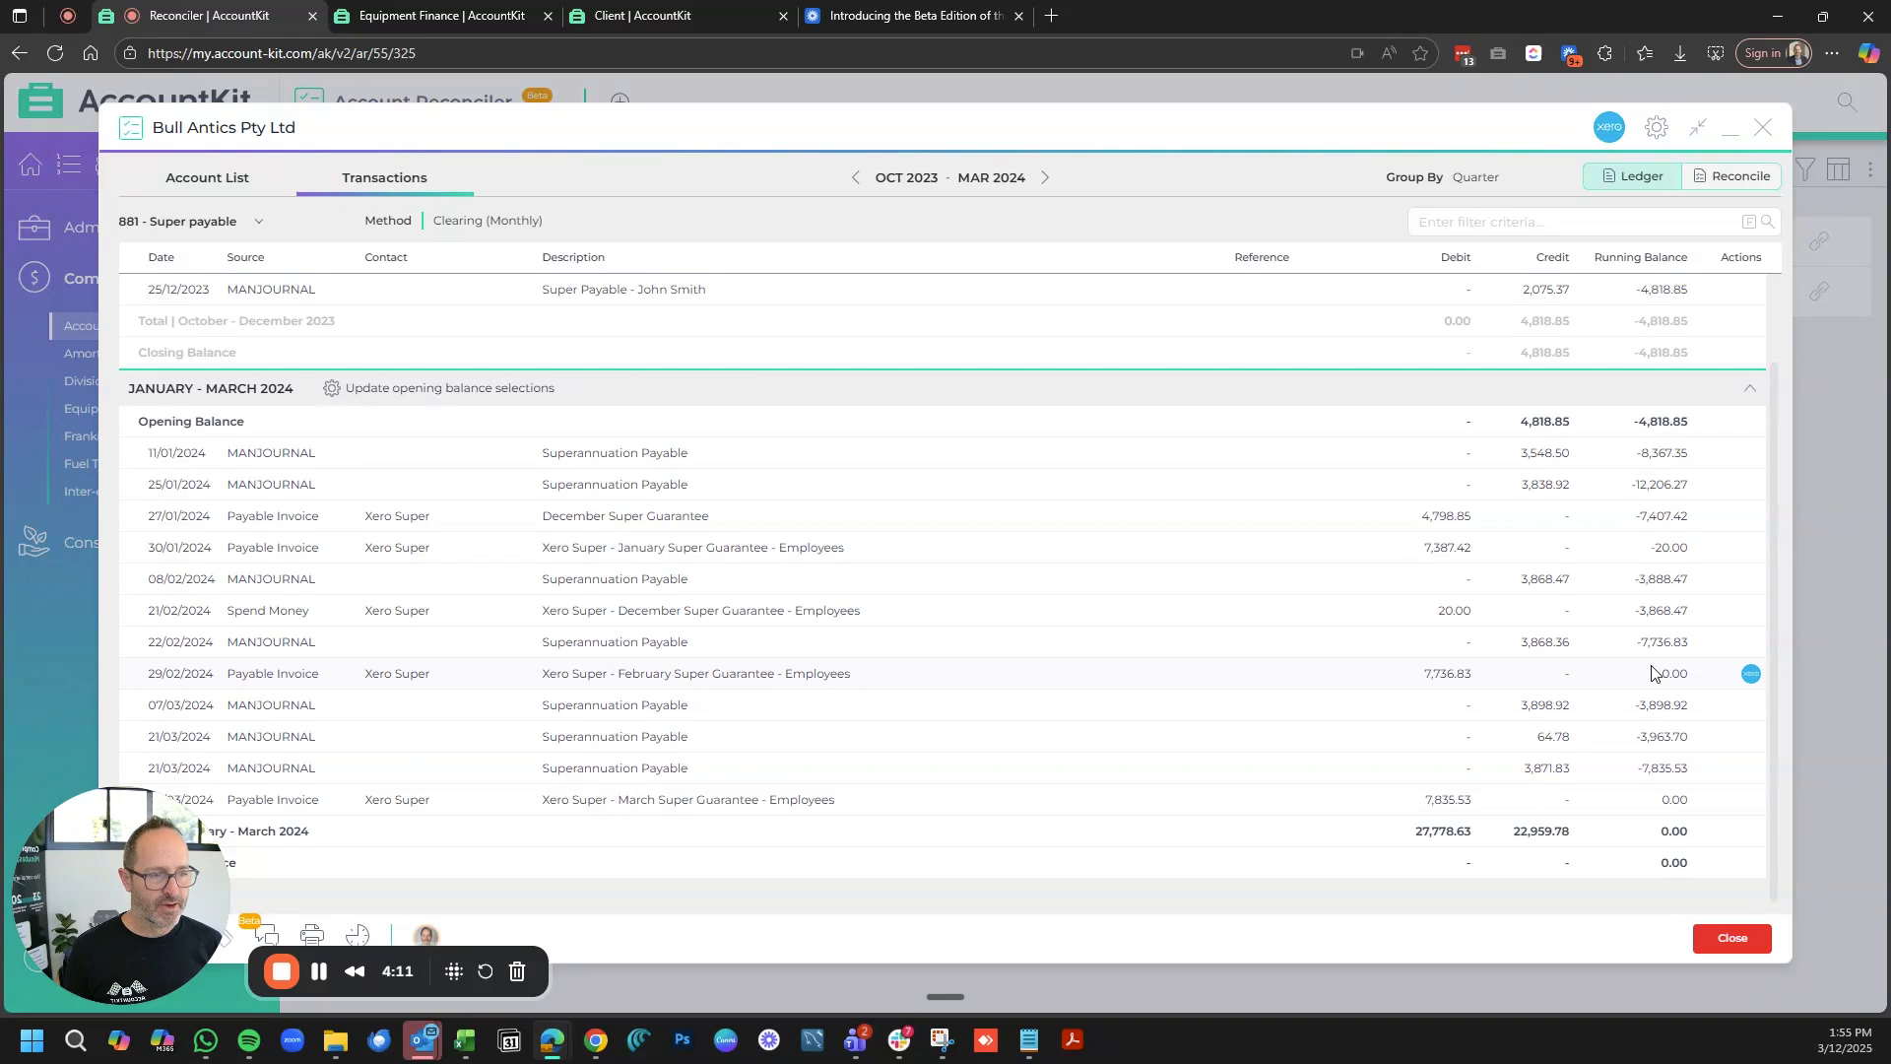
scroll(1152, 582, up, 2)
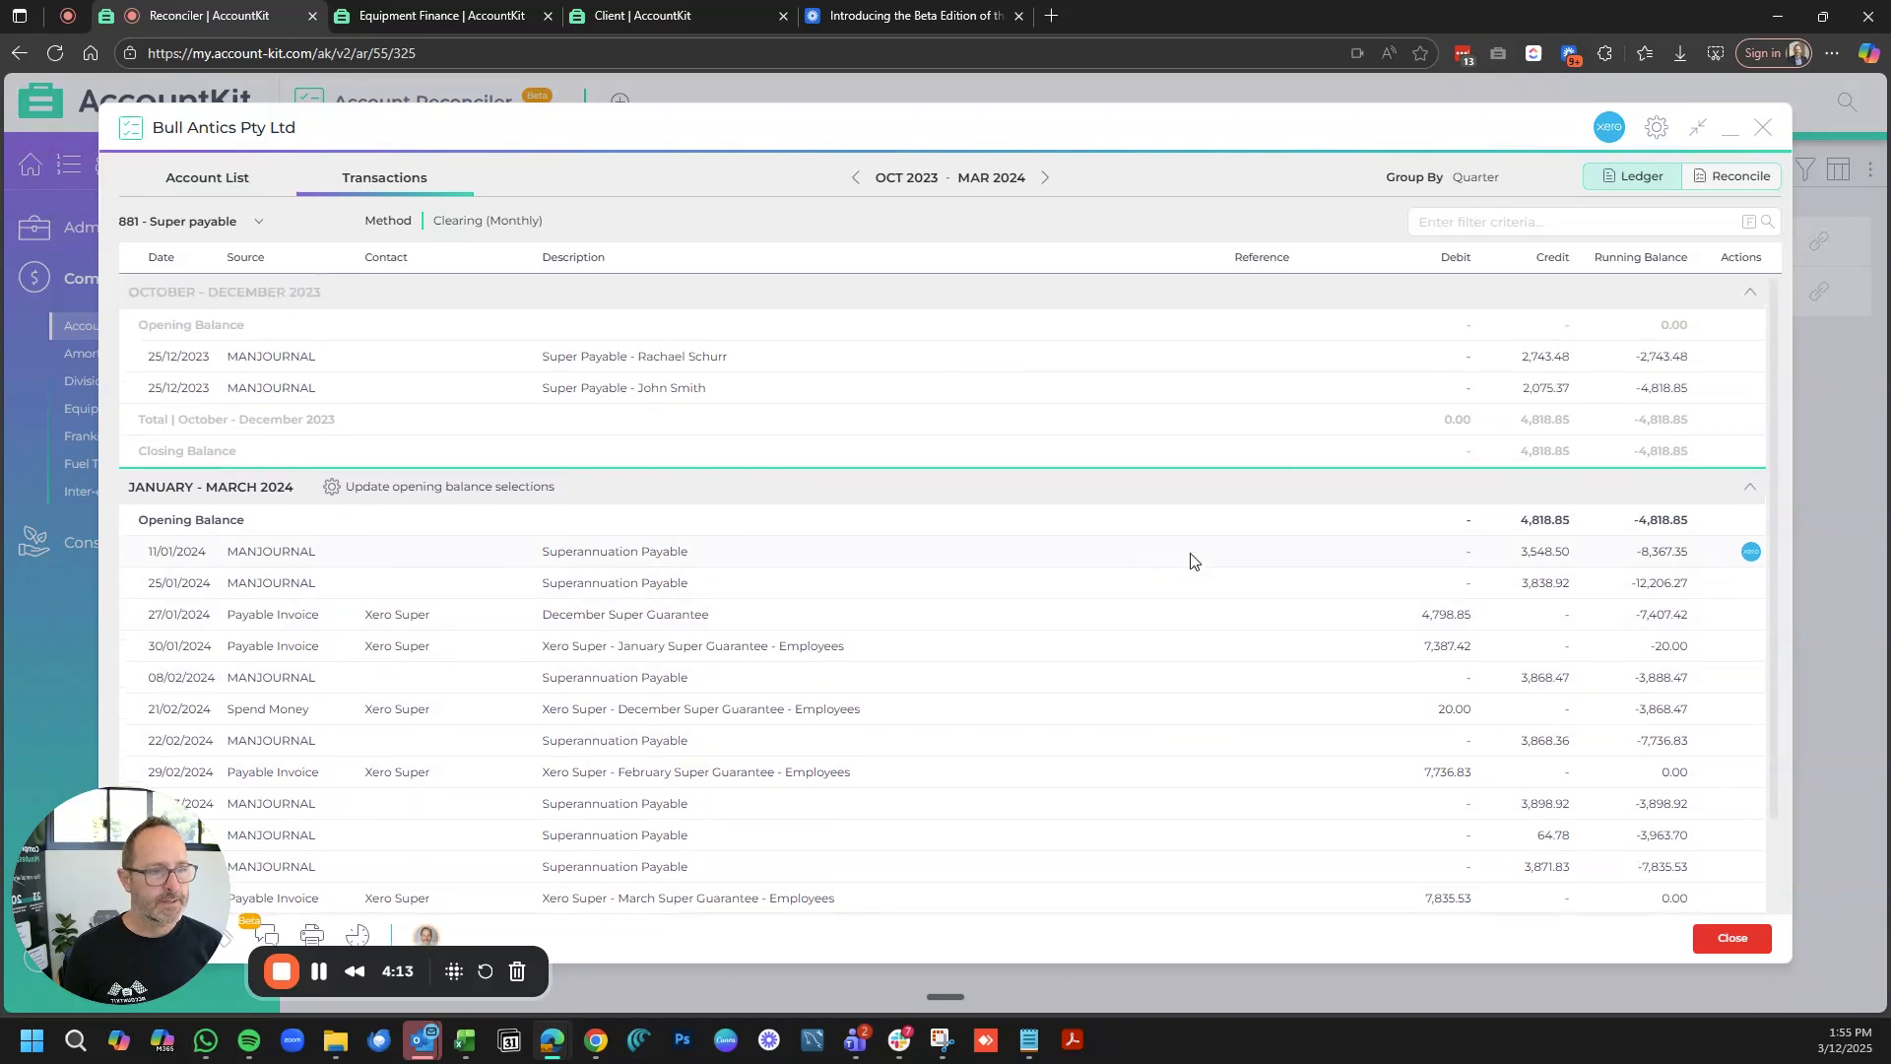
- Return to the reconcile view for January 2024 and verify the closing balance of Super payable
click(1734, 176)
click(883, 178)
click(883, 177)
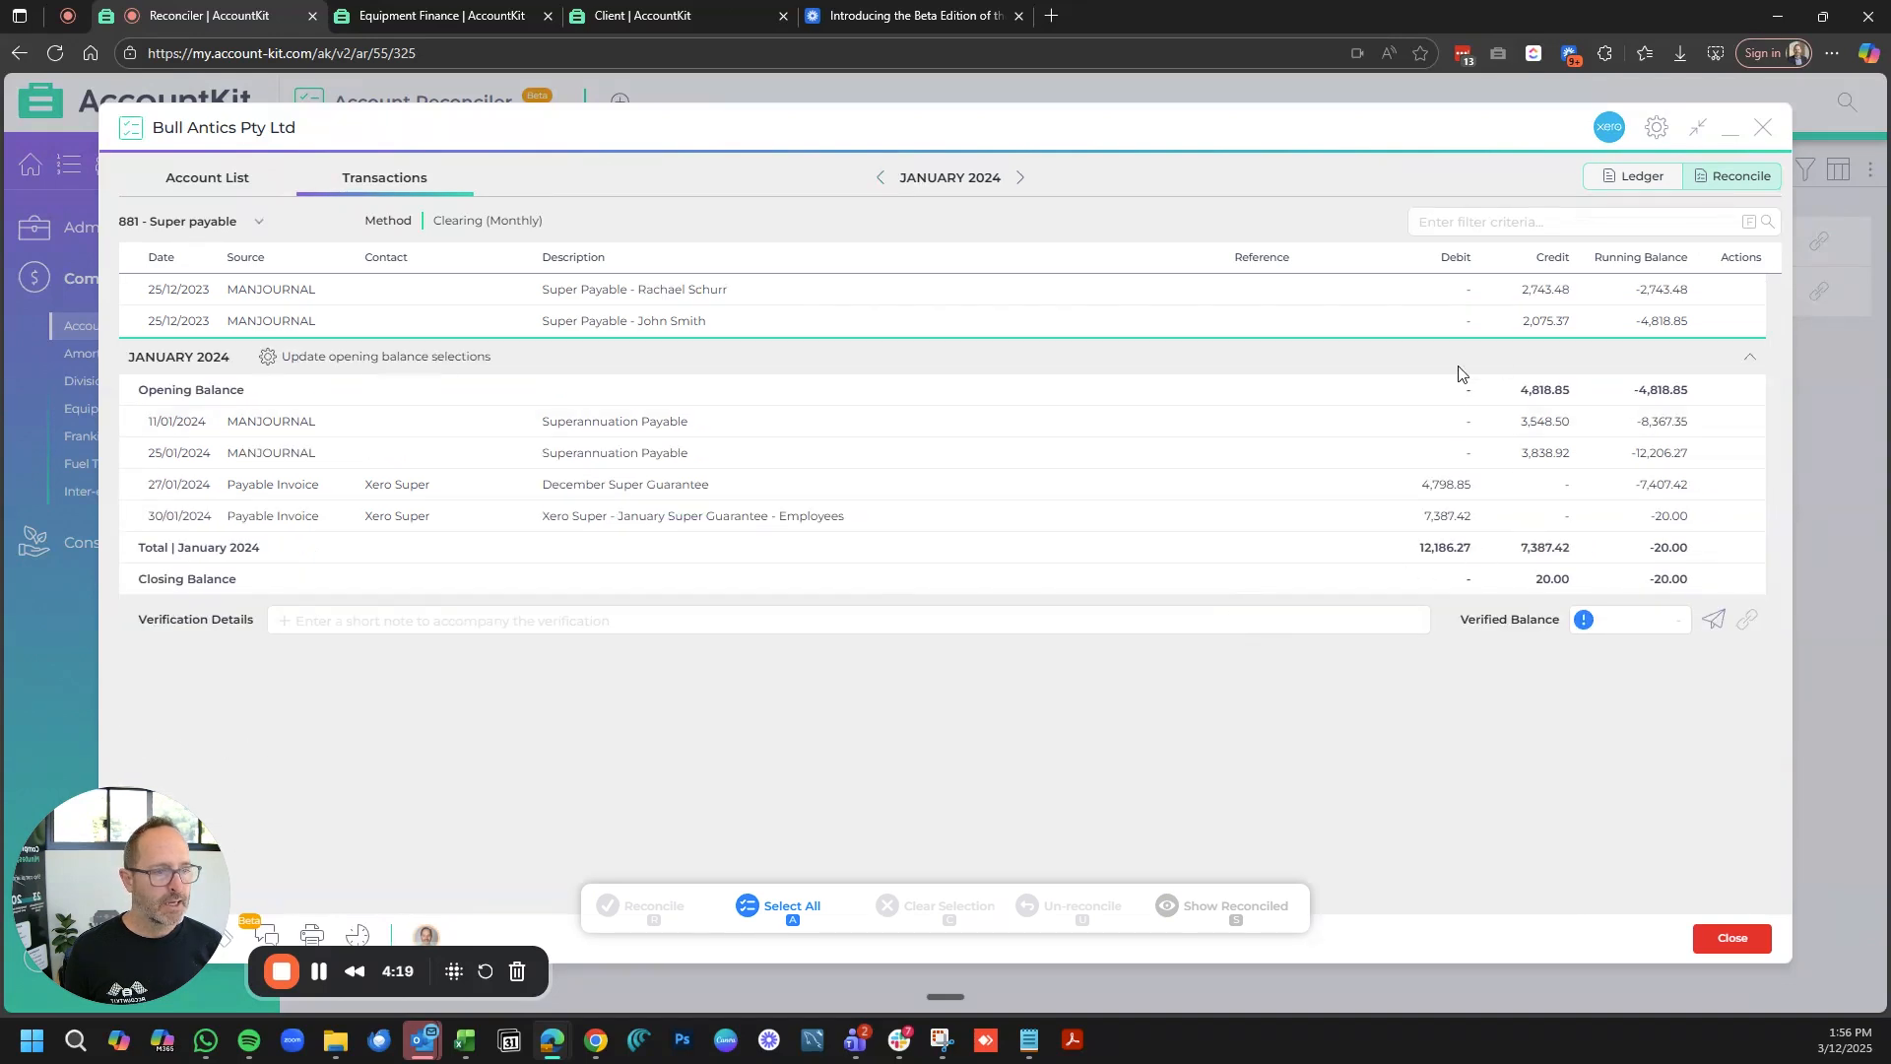
click(1583, 620)
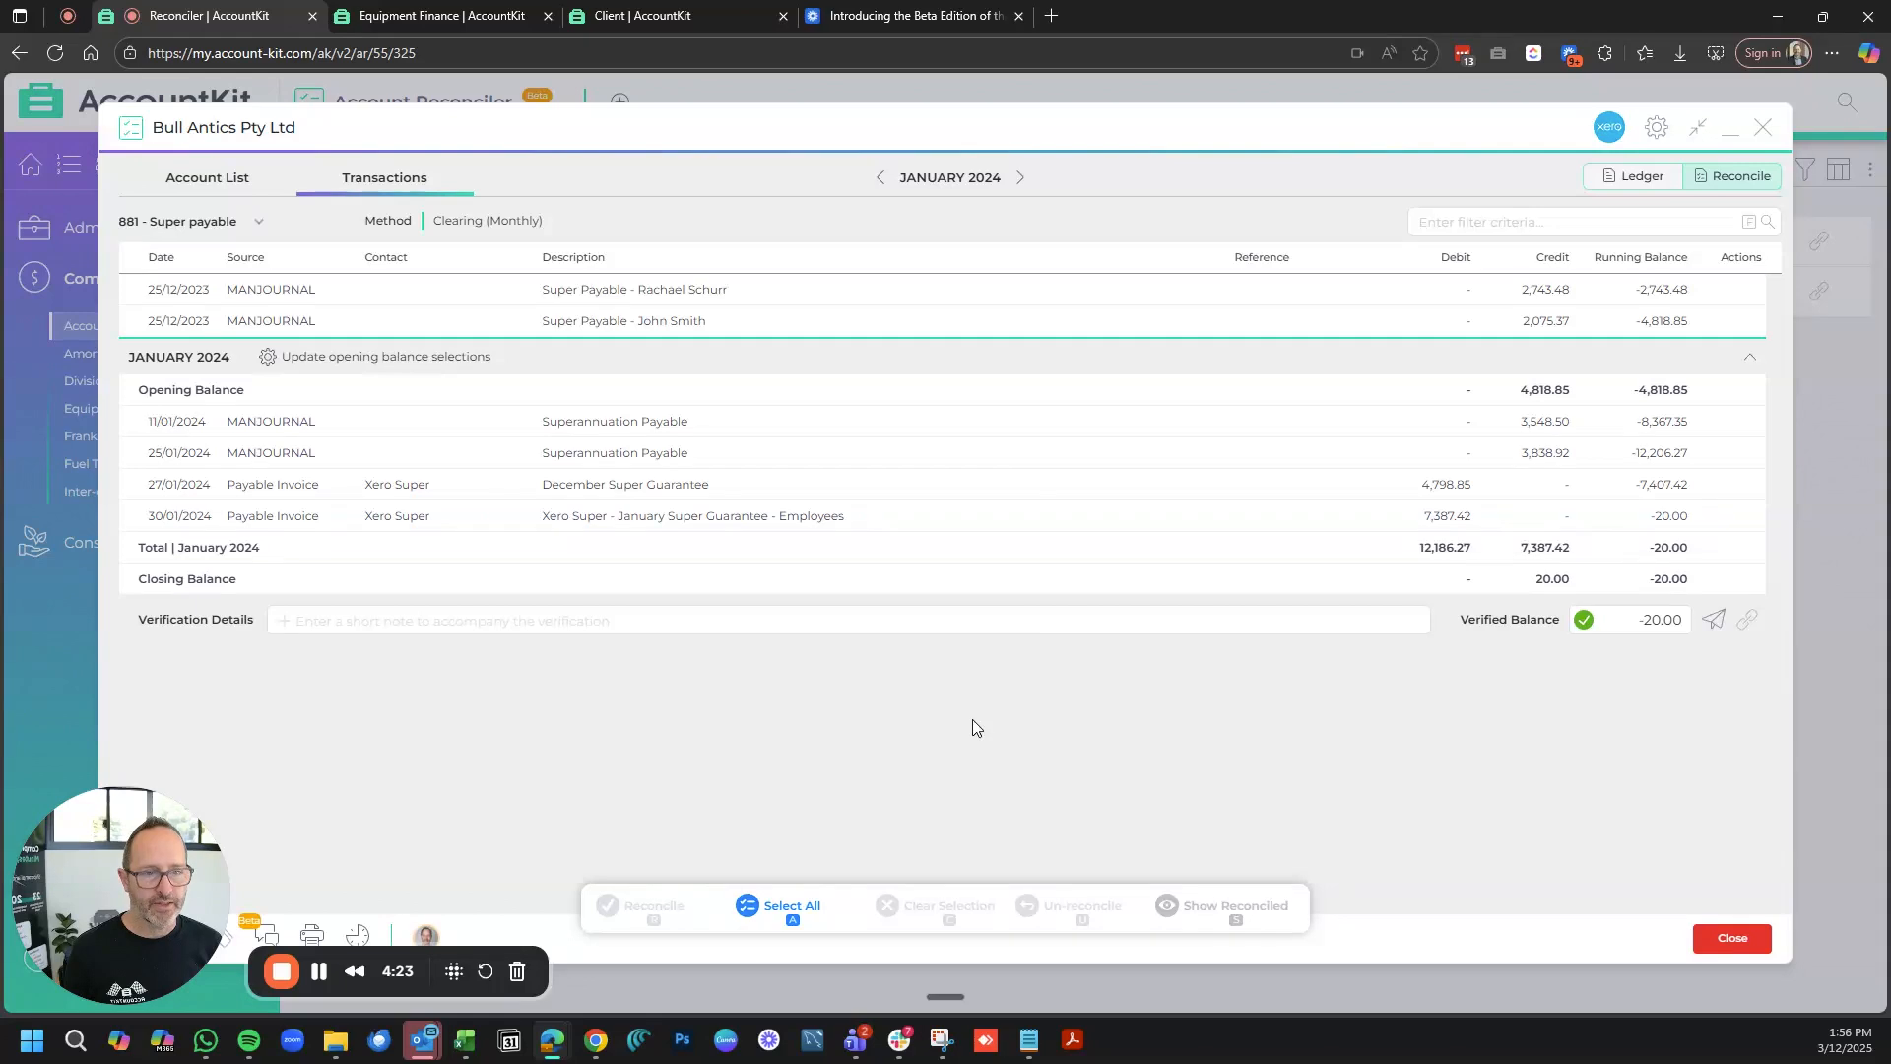
- In February 2024, reconcile the carried-forward transactions with the 21/02/2024 spend money entry, and reconcile the remaining February entries as a second set
click(1020, 178)
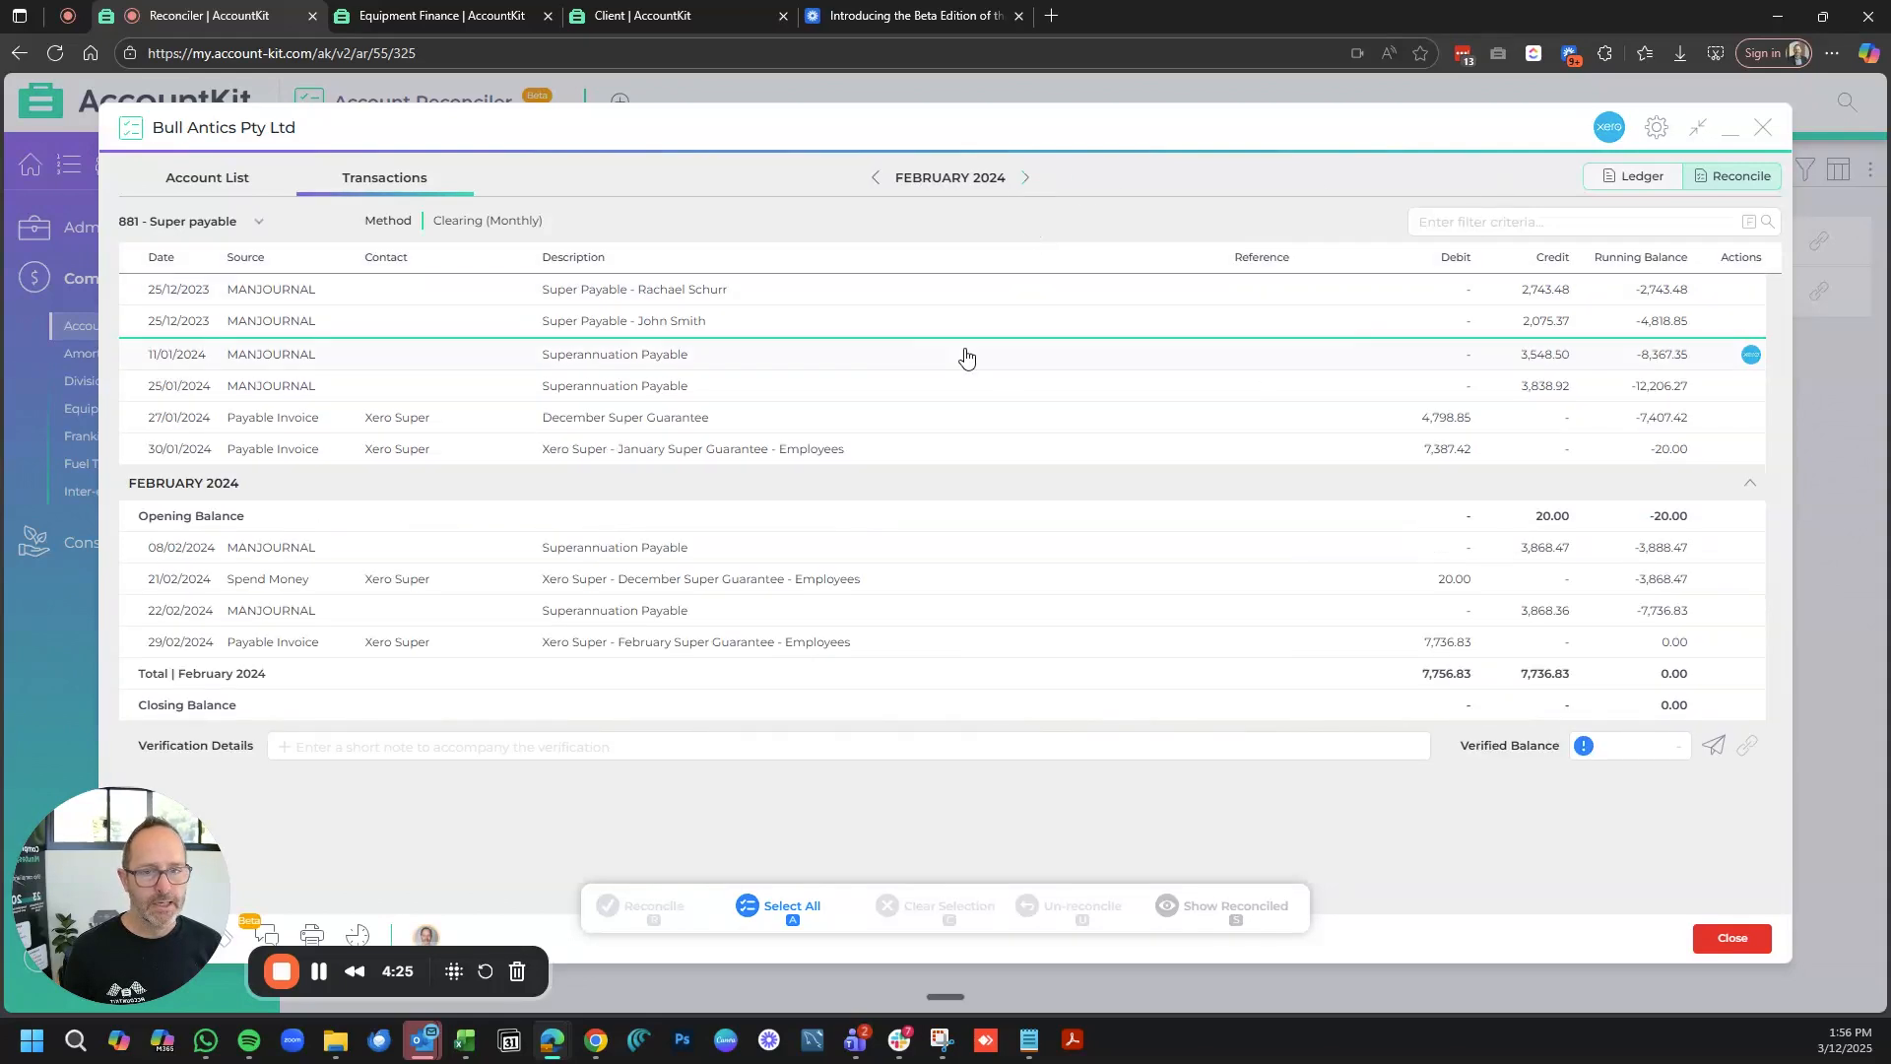
drag(914, 294, 907, 439)
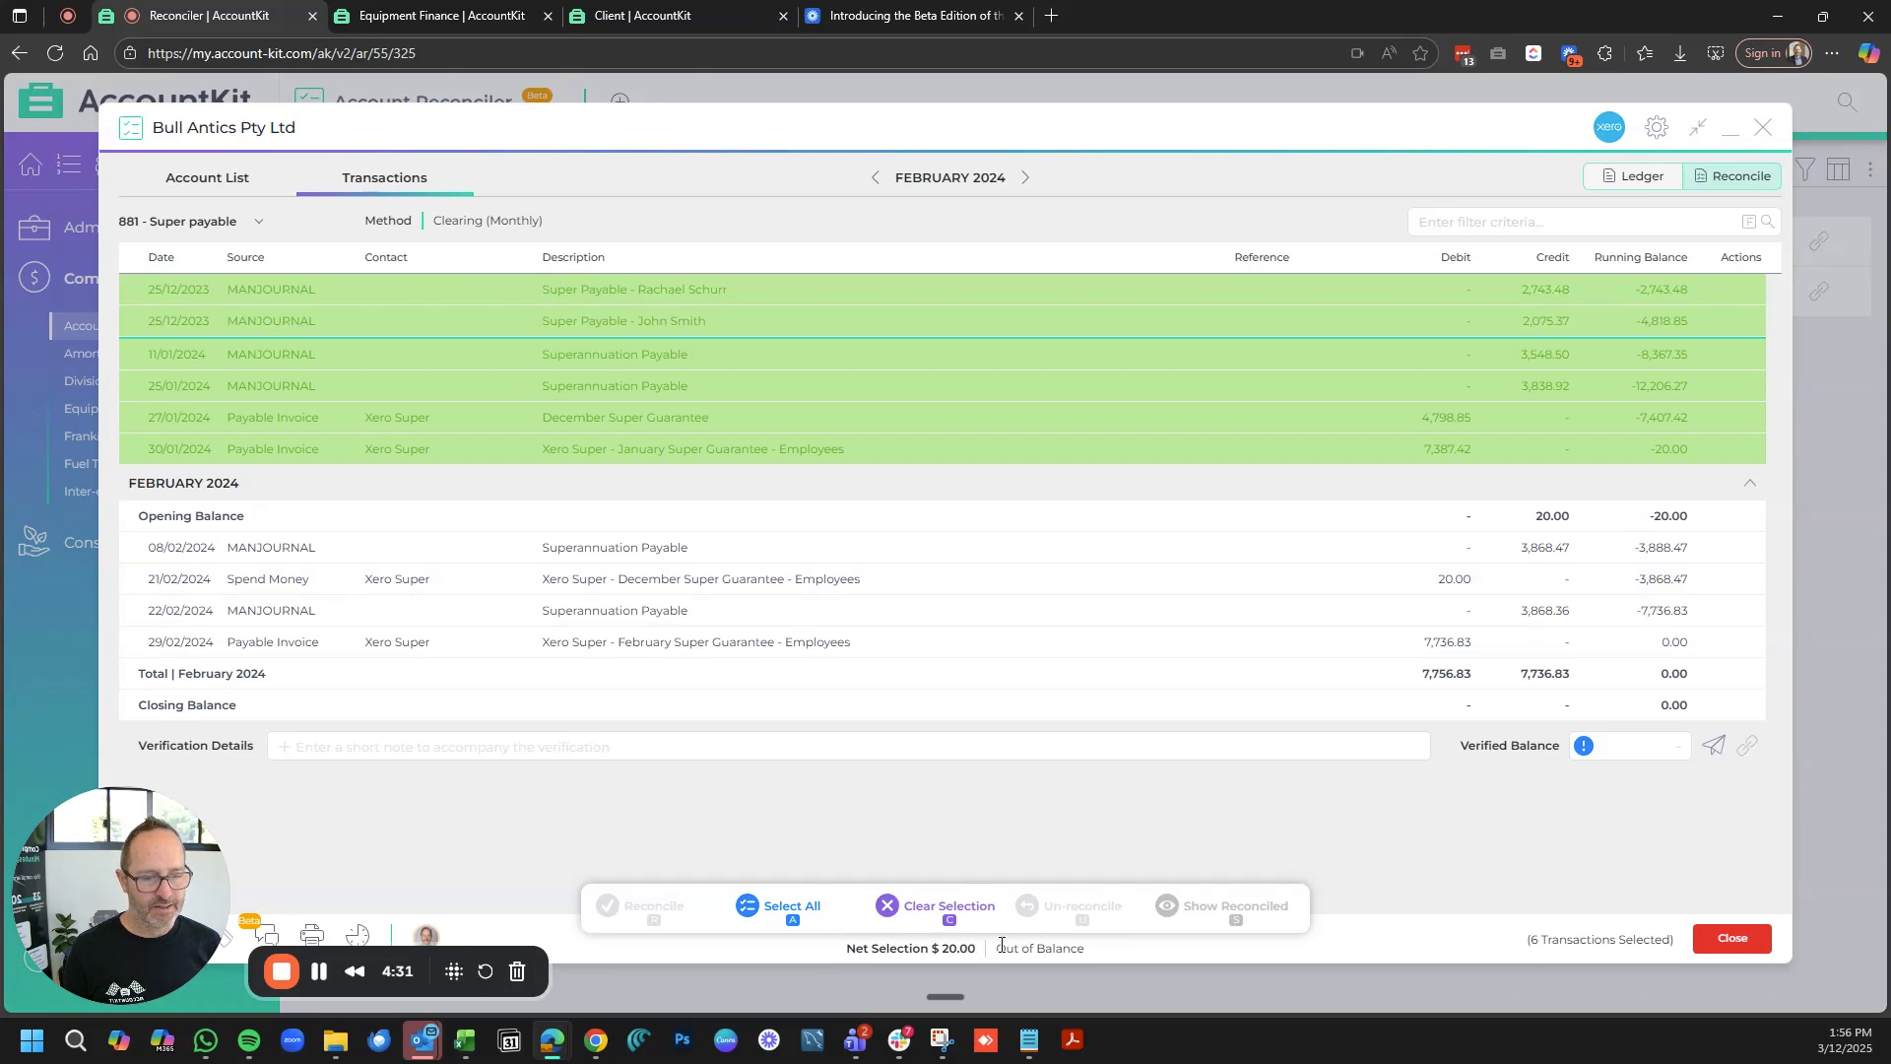
click(1054, 581)
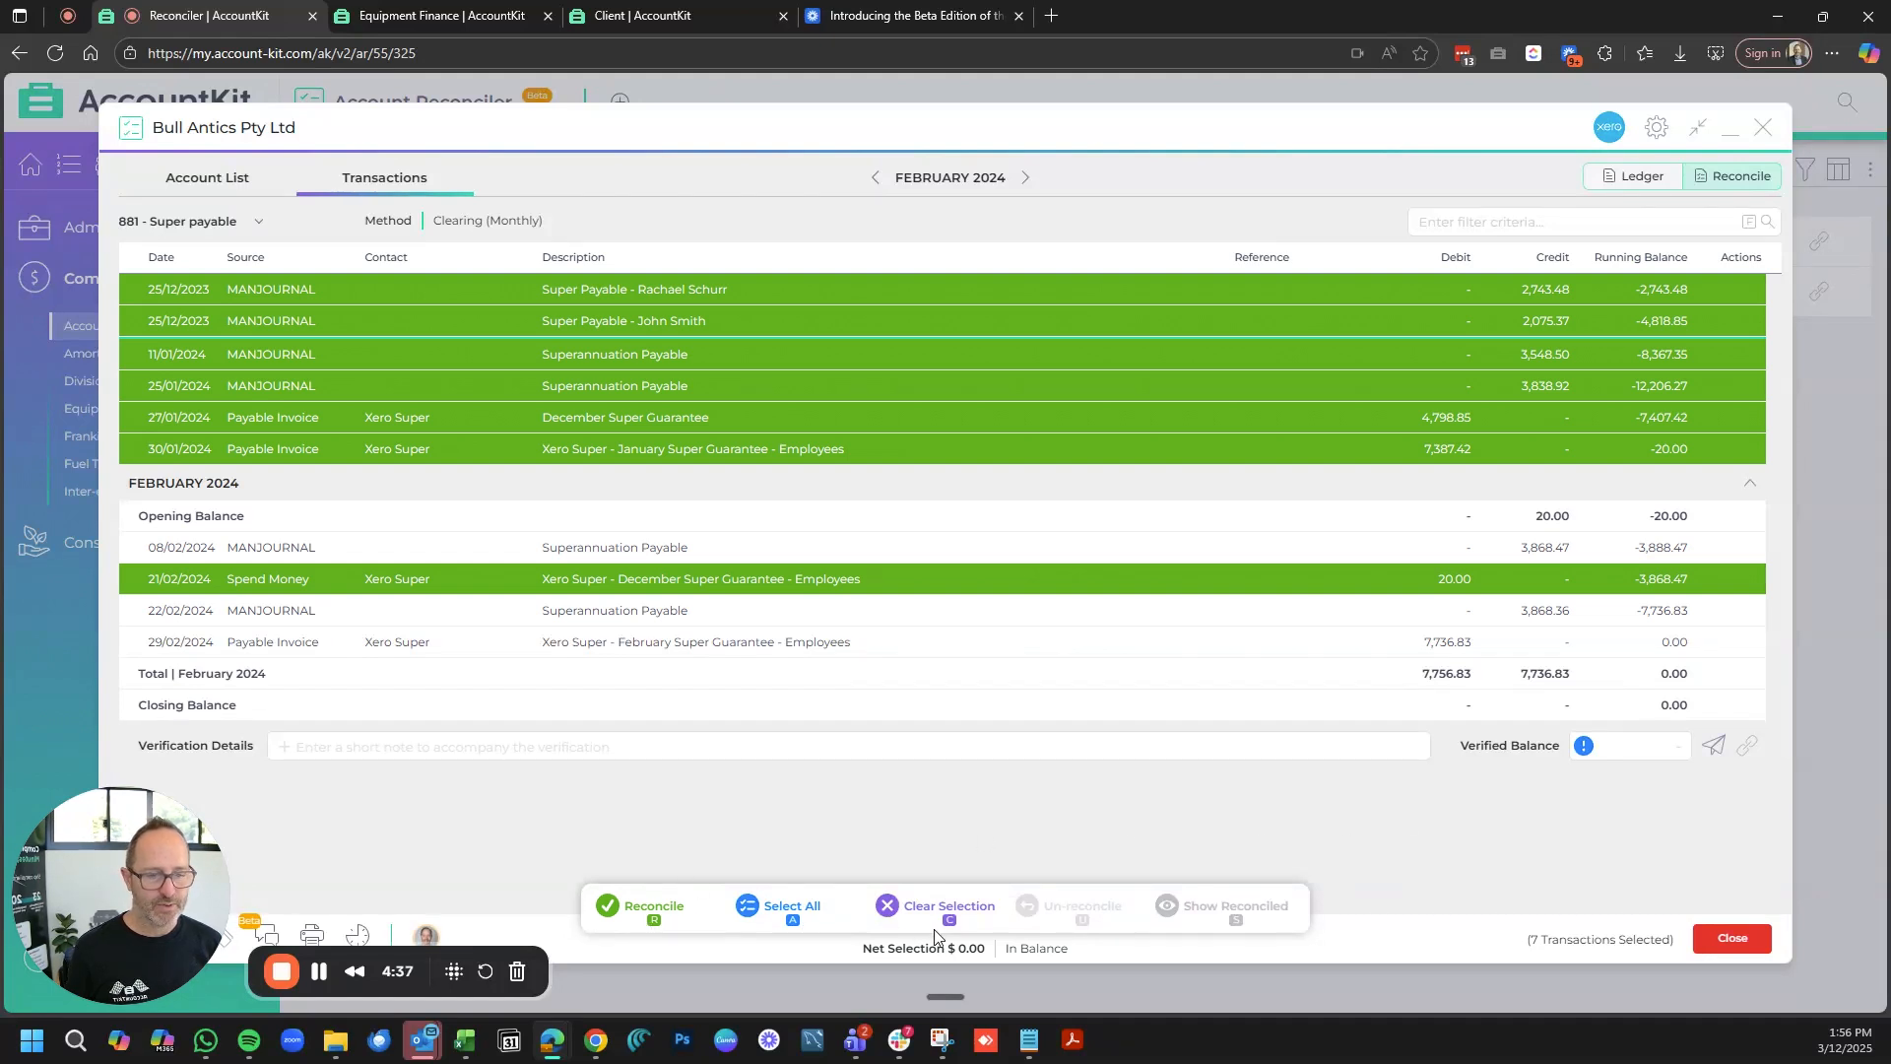
key(r)
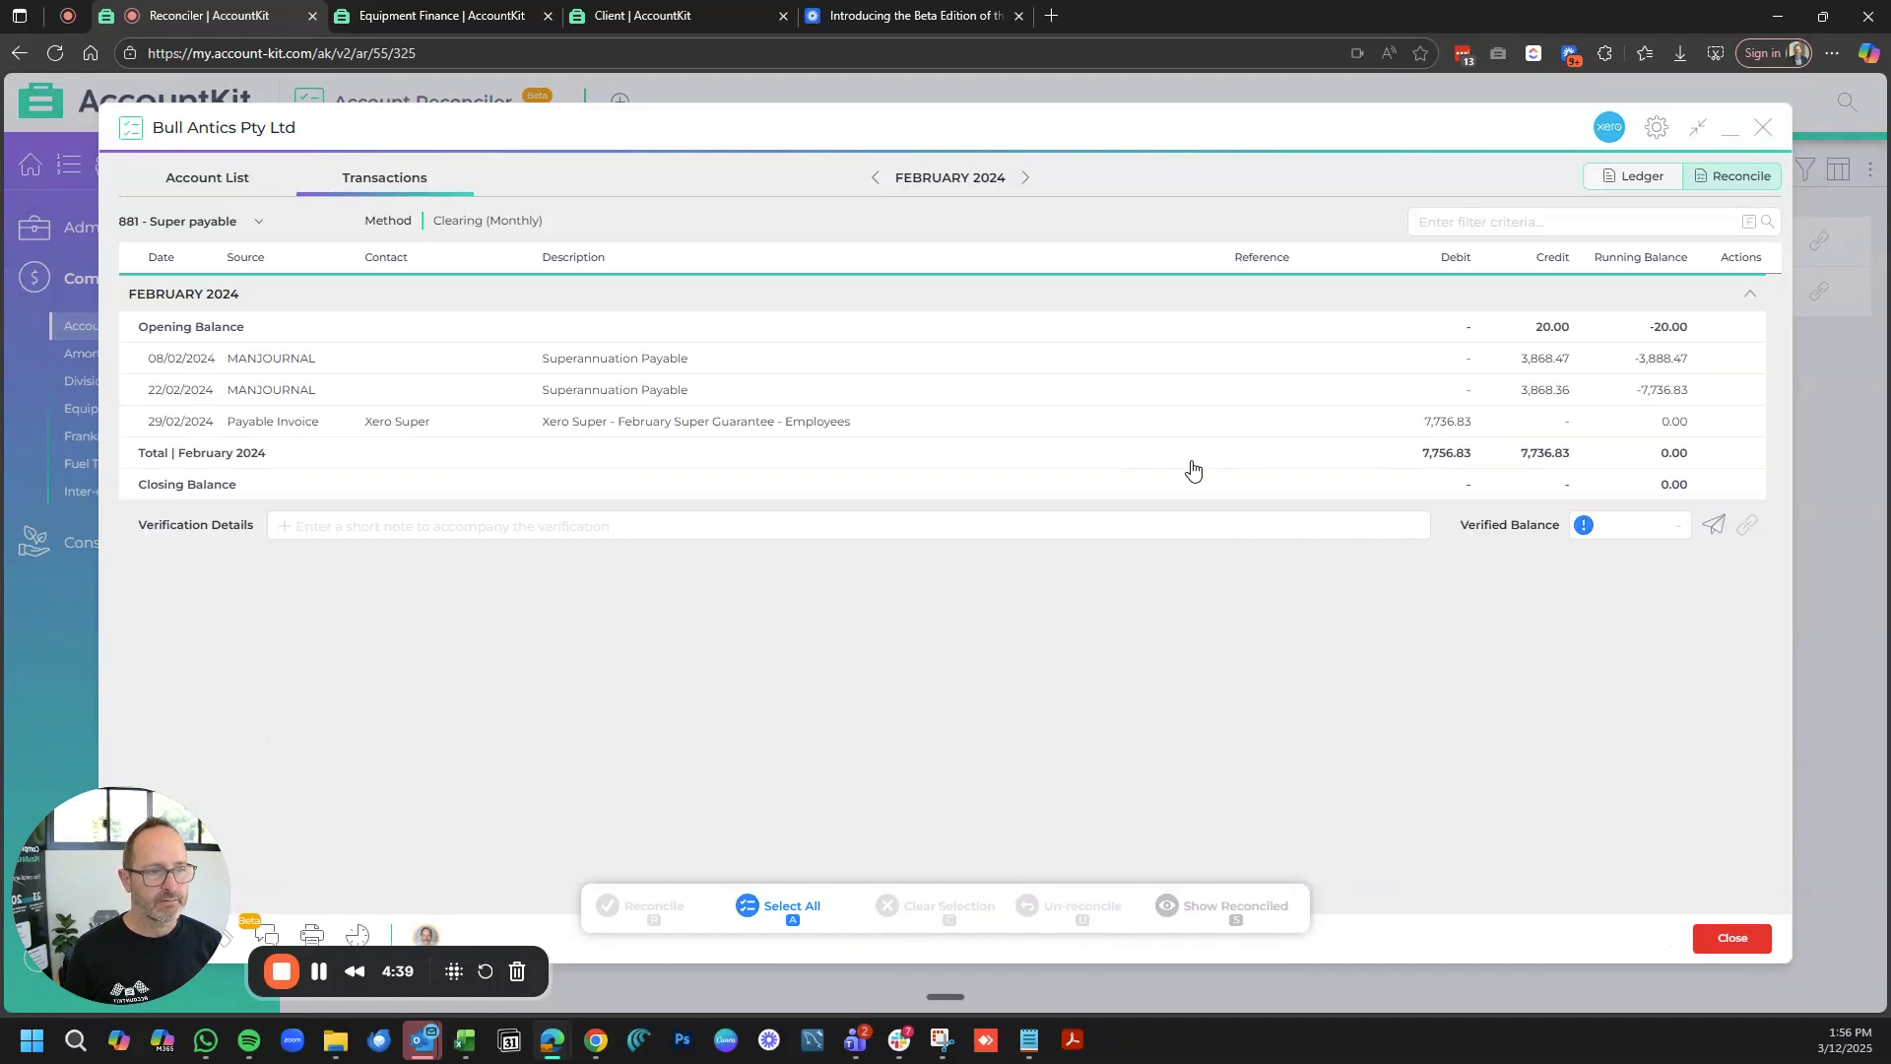
key(a)
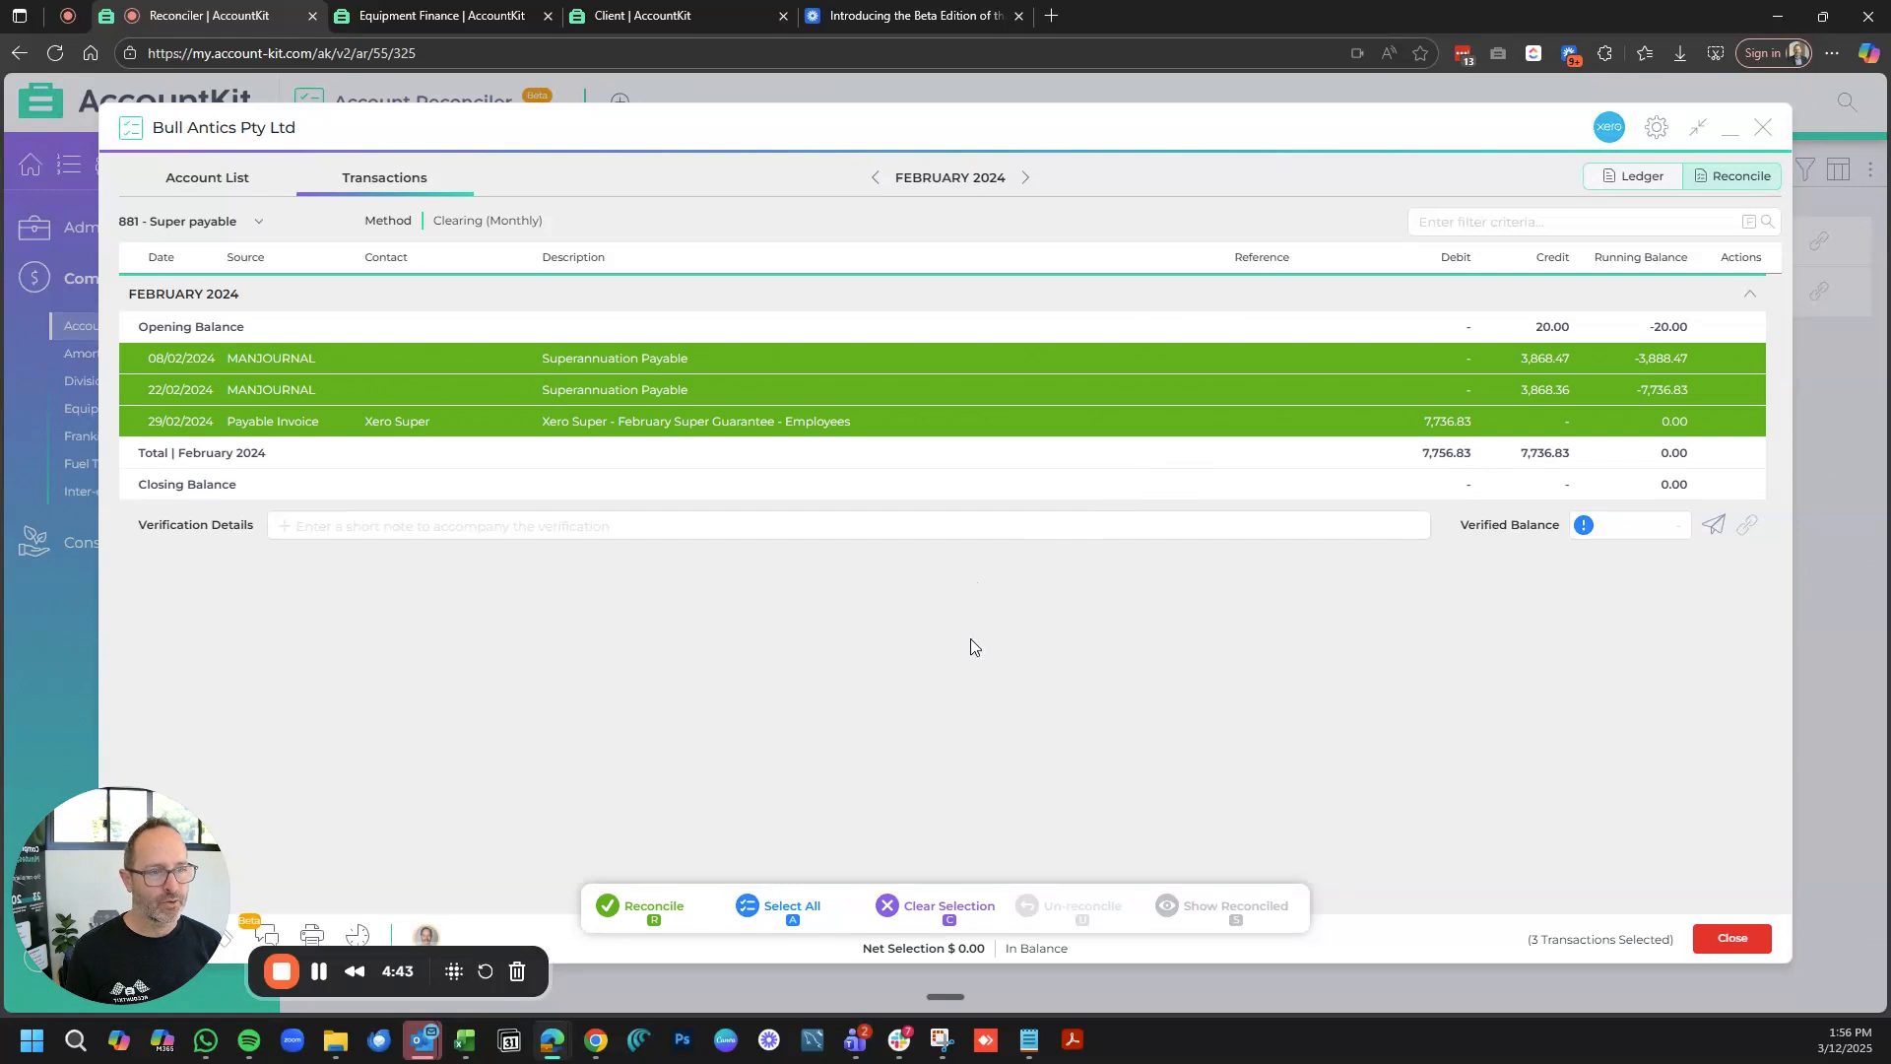
key(r)
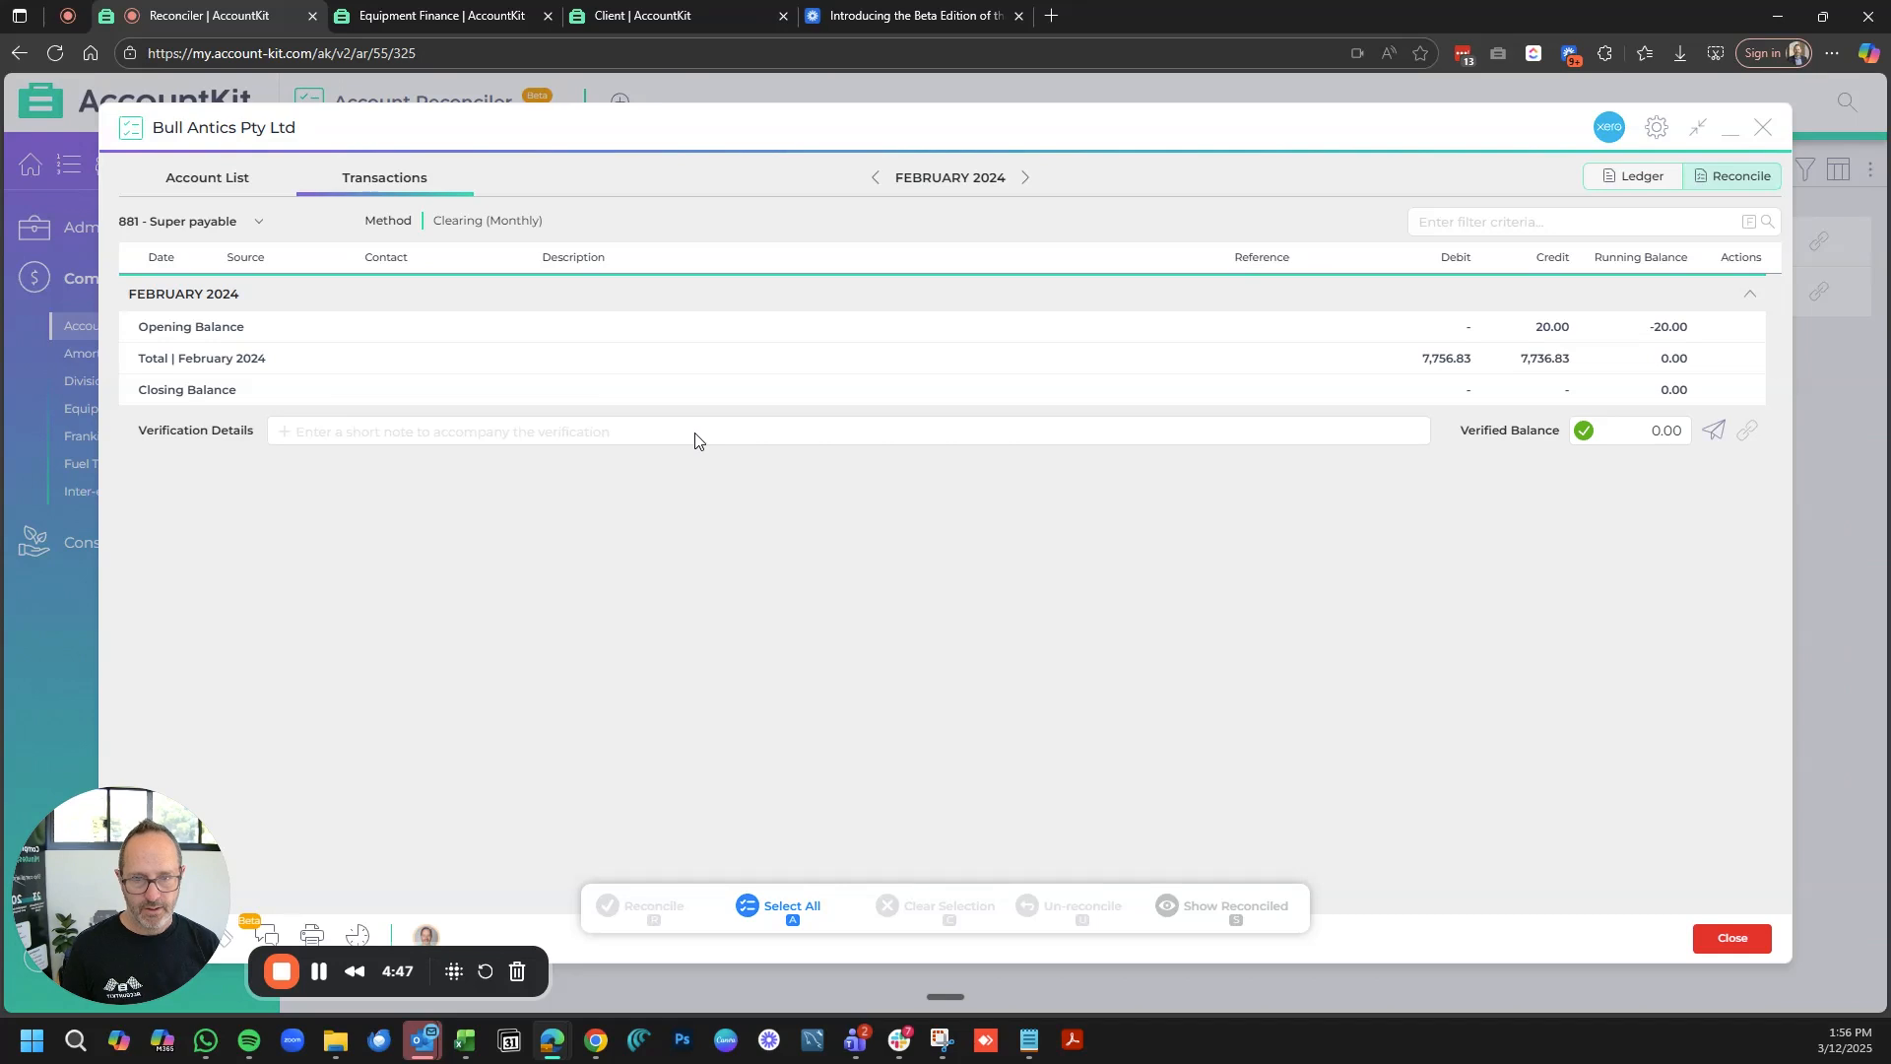
- Add the verification note "Looking fab!" with an emoji to February 2024 and open its comment history
click(396, 433)
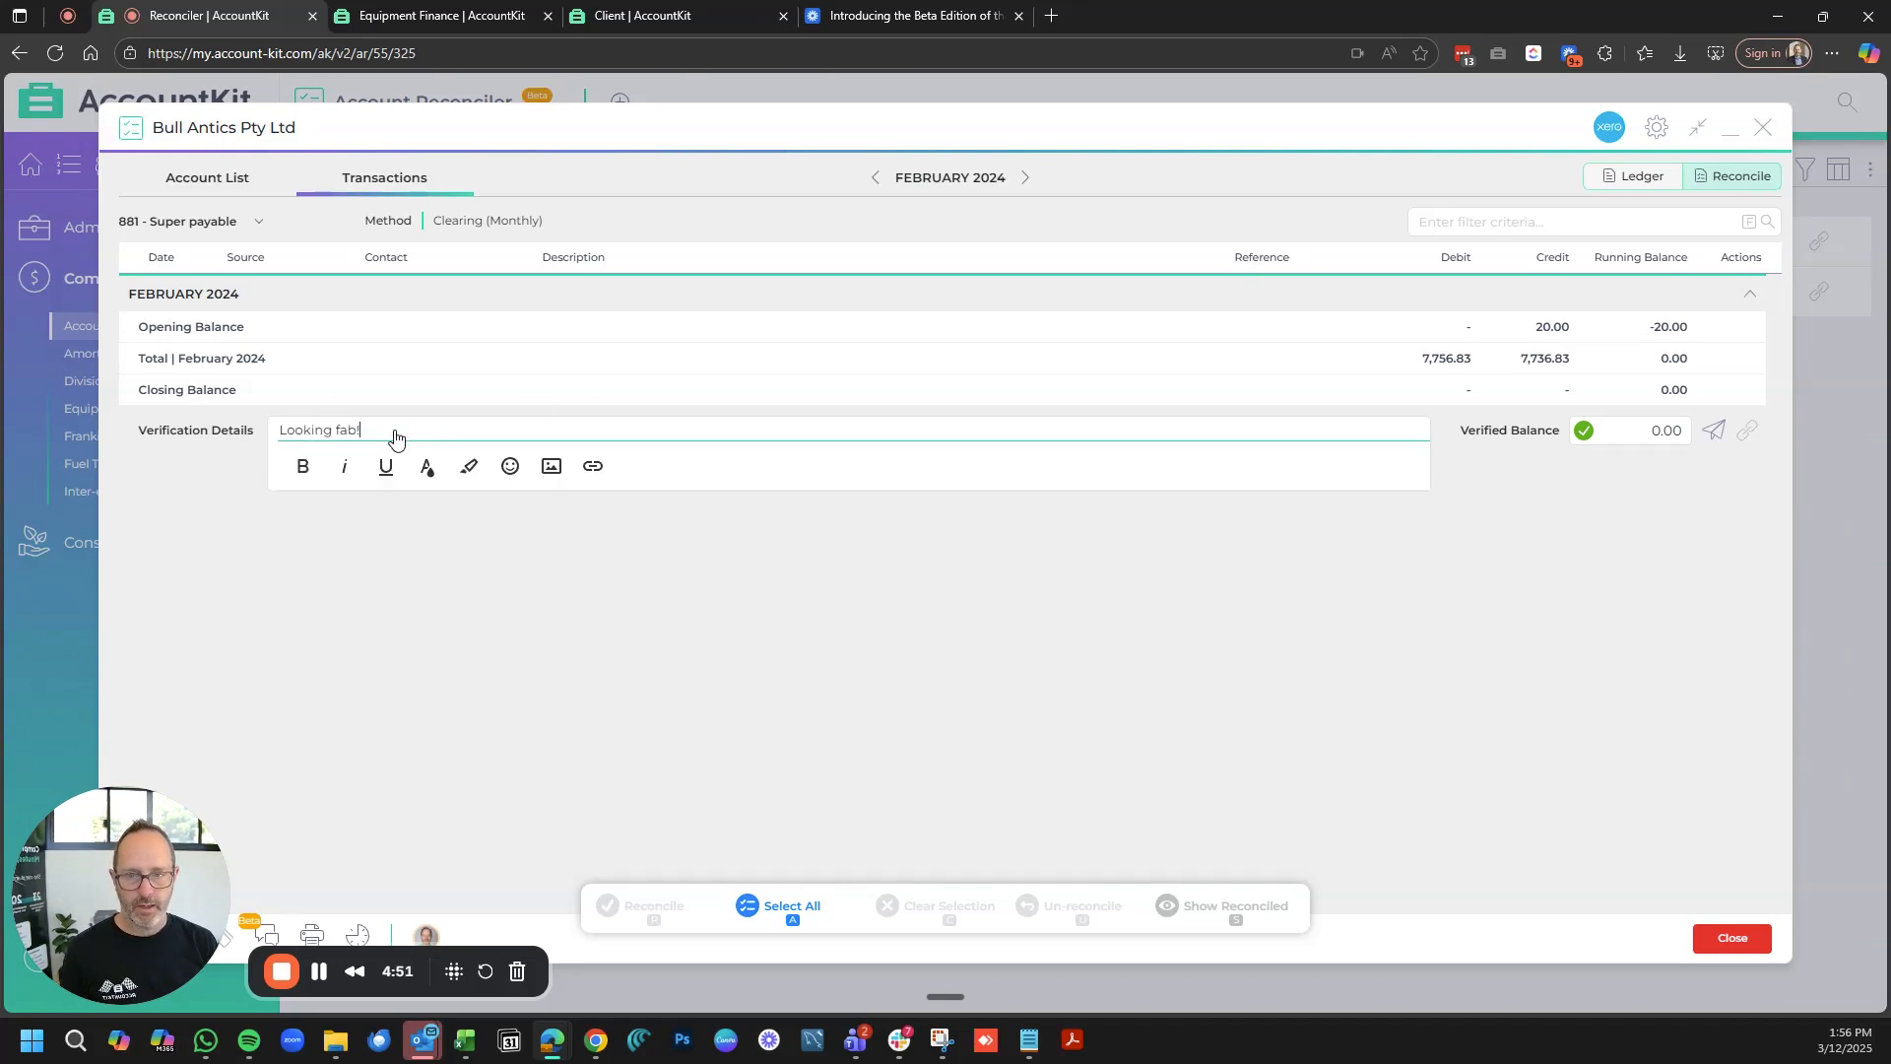
key(super+period)
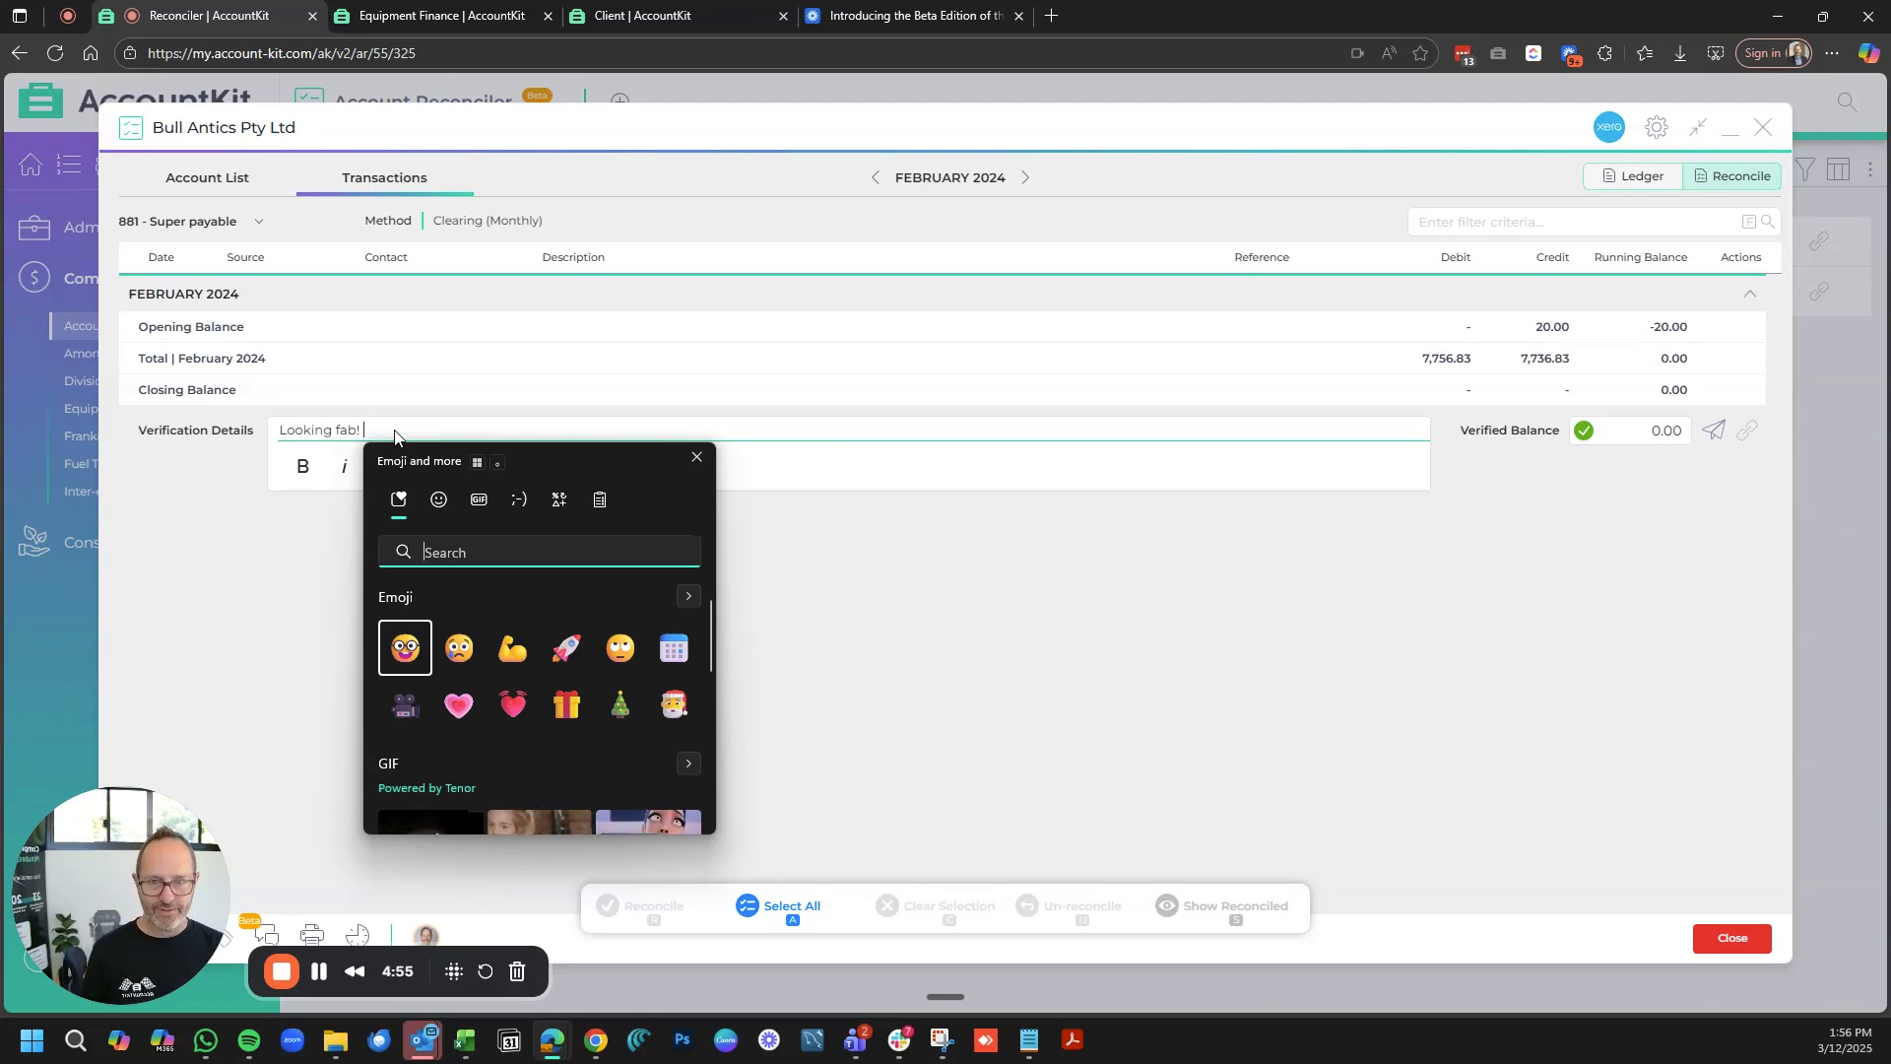
click(405, 647)
click(1024, 601)
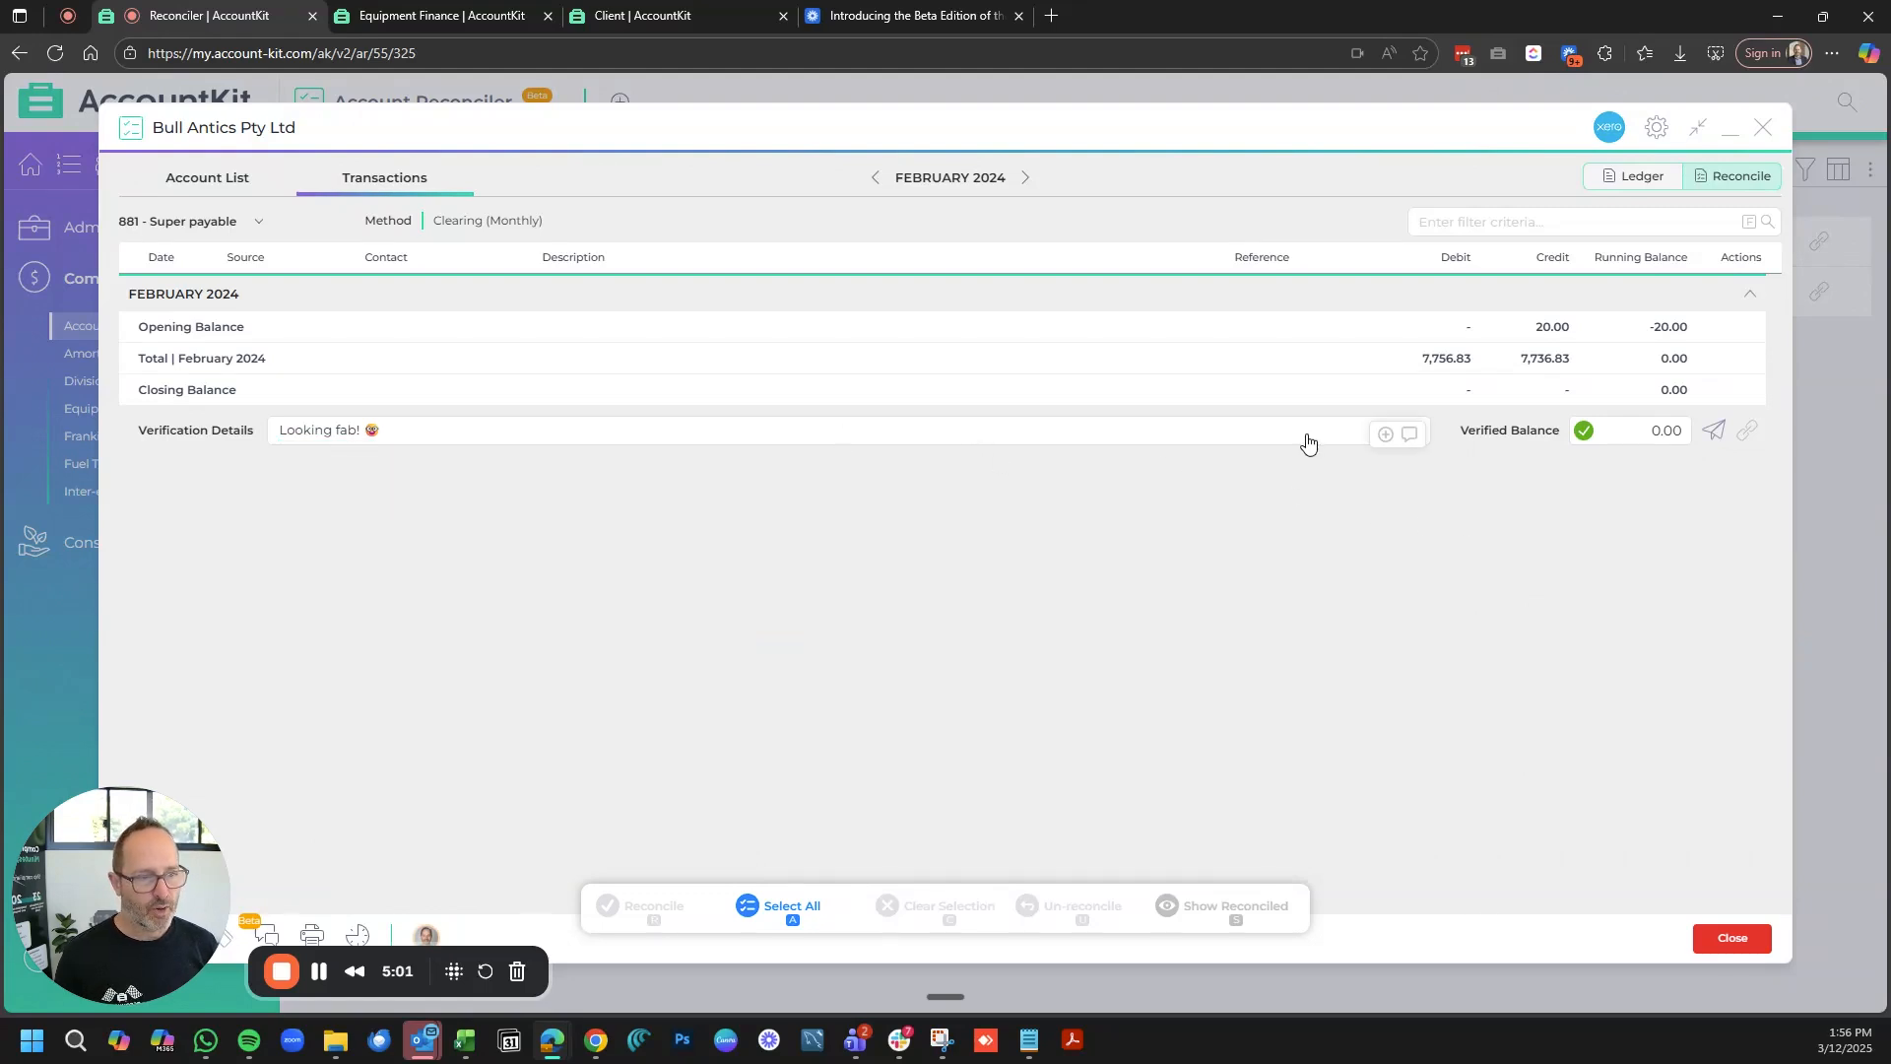
click(1408, 437)
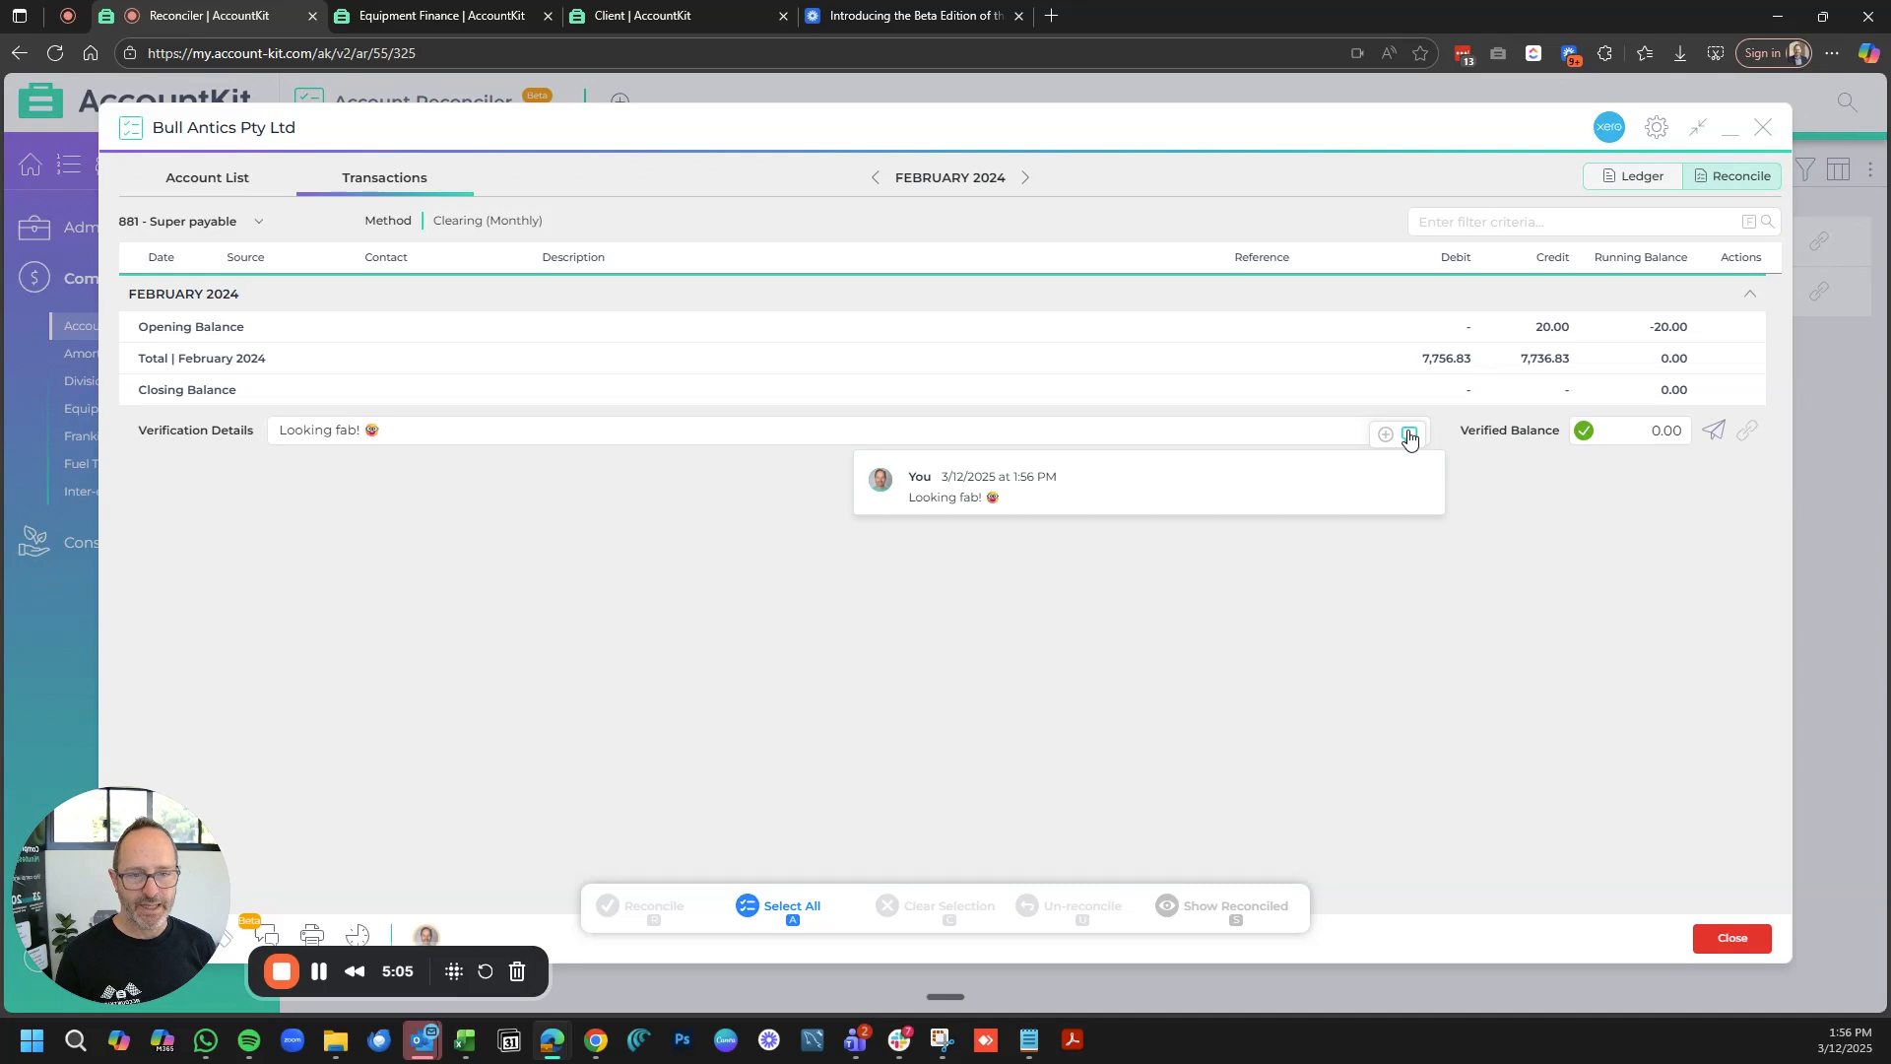
- Preview the Account Reconciler Detail Report for Super payable in February 2024, review its balances, transactions and comments, and close it
click(1487, 577)
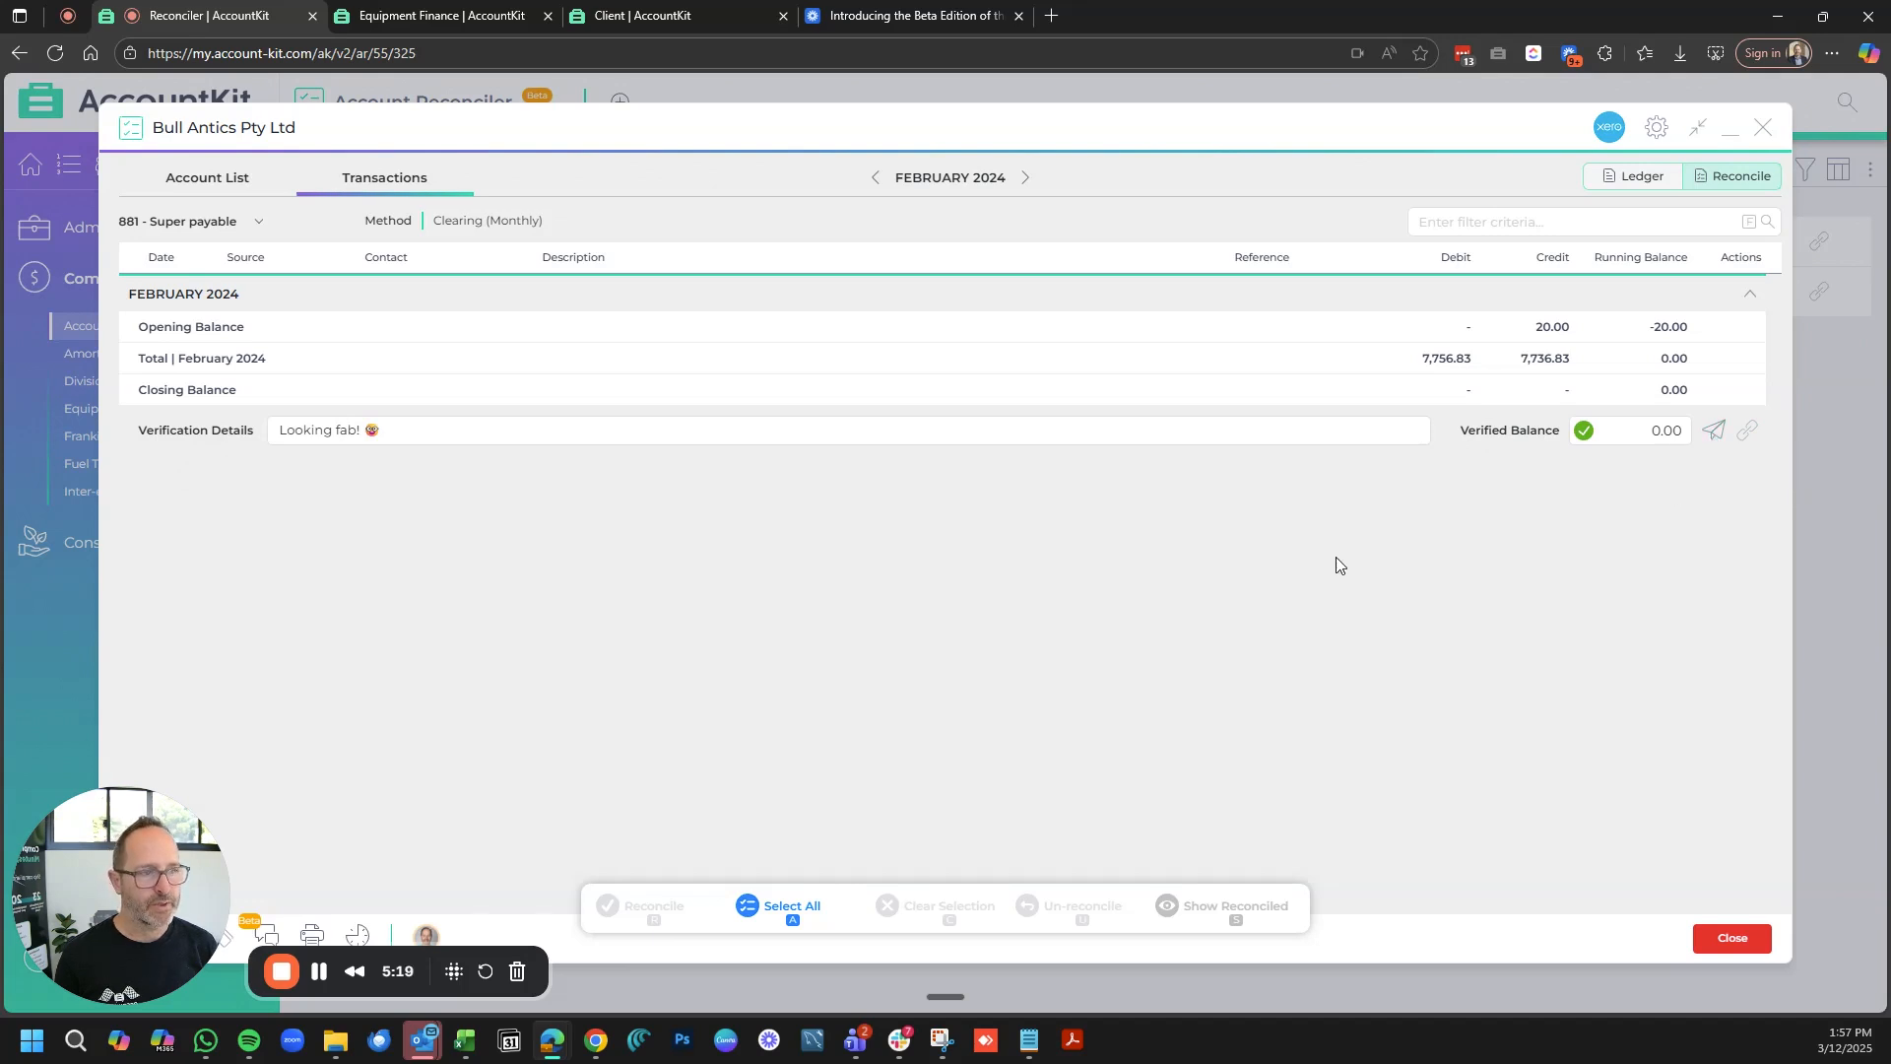
click(312, 935)
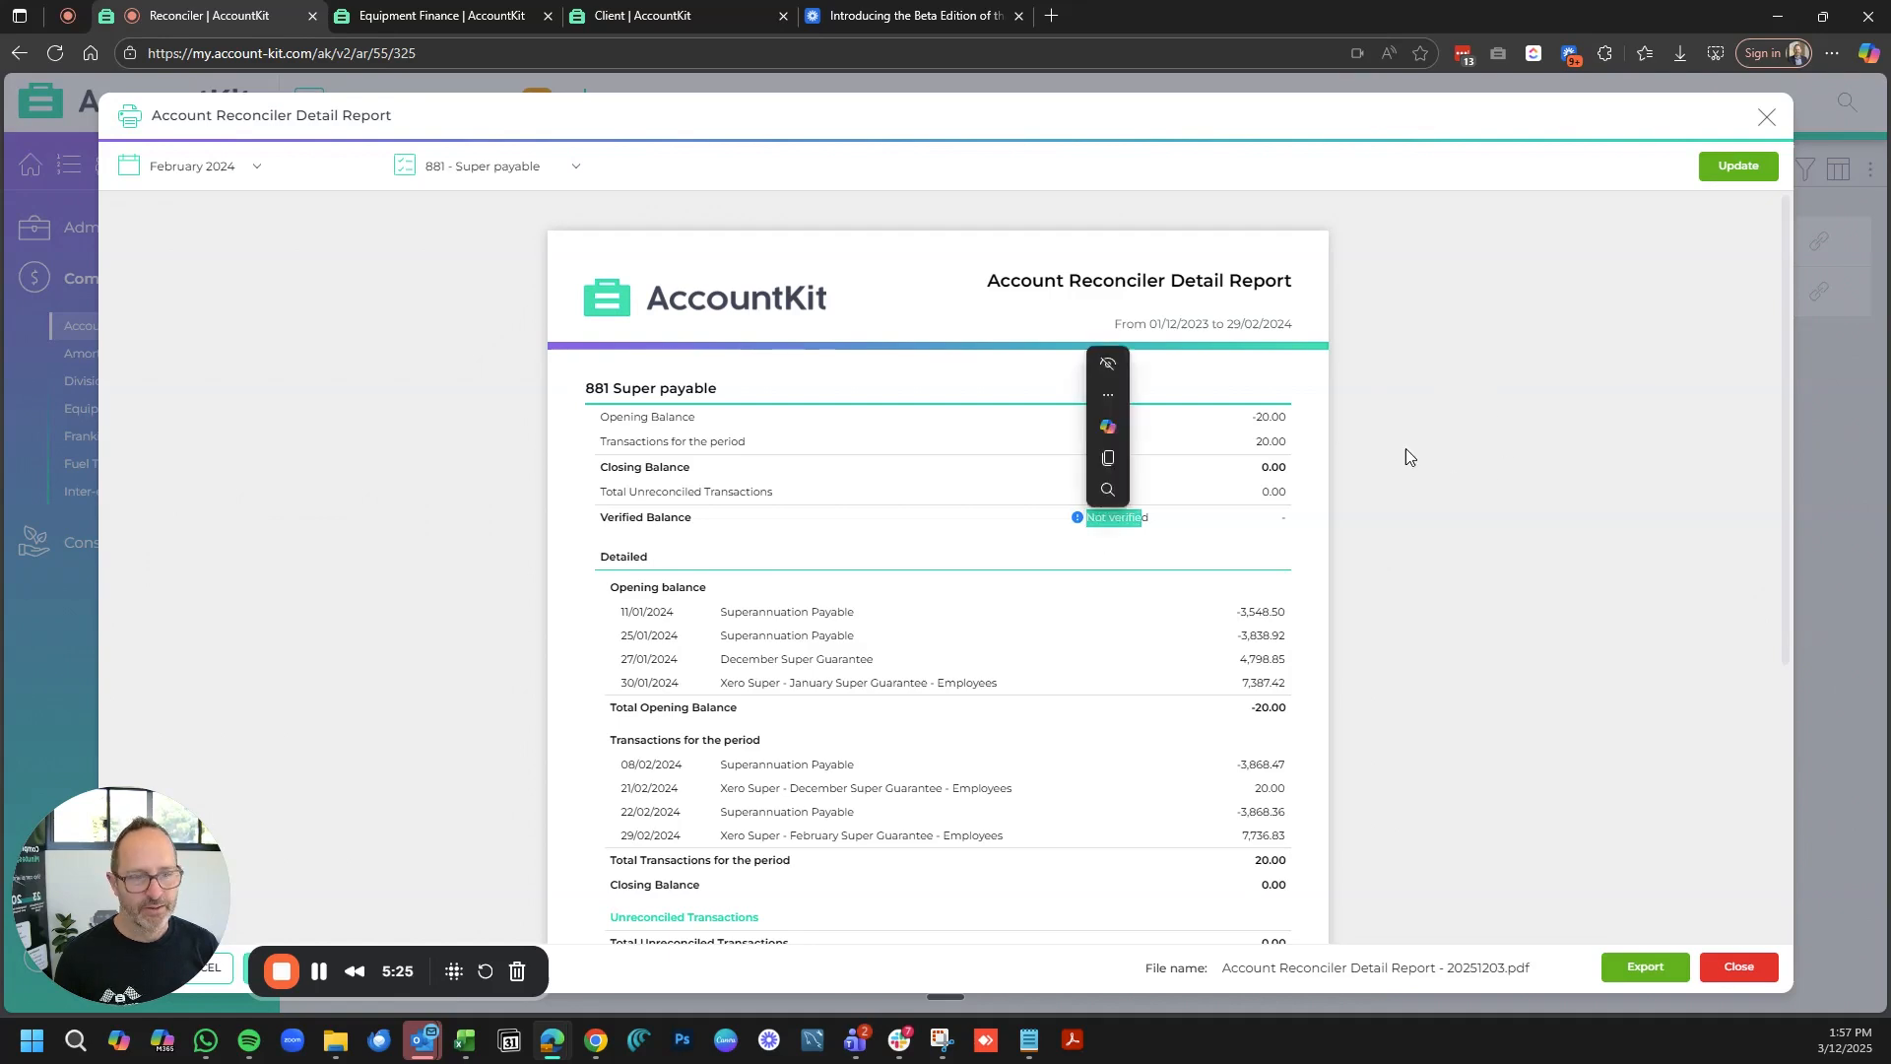
scroll(1497, 488, down, 2)
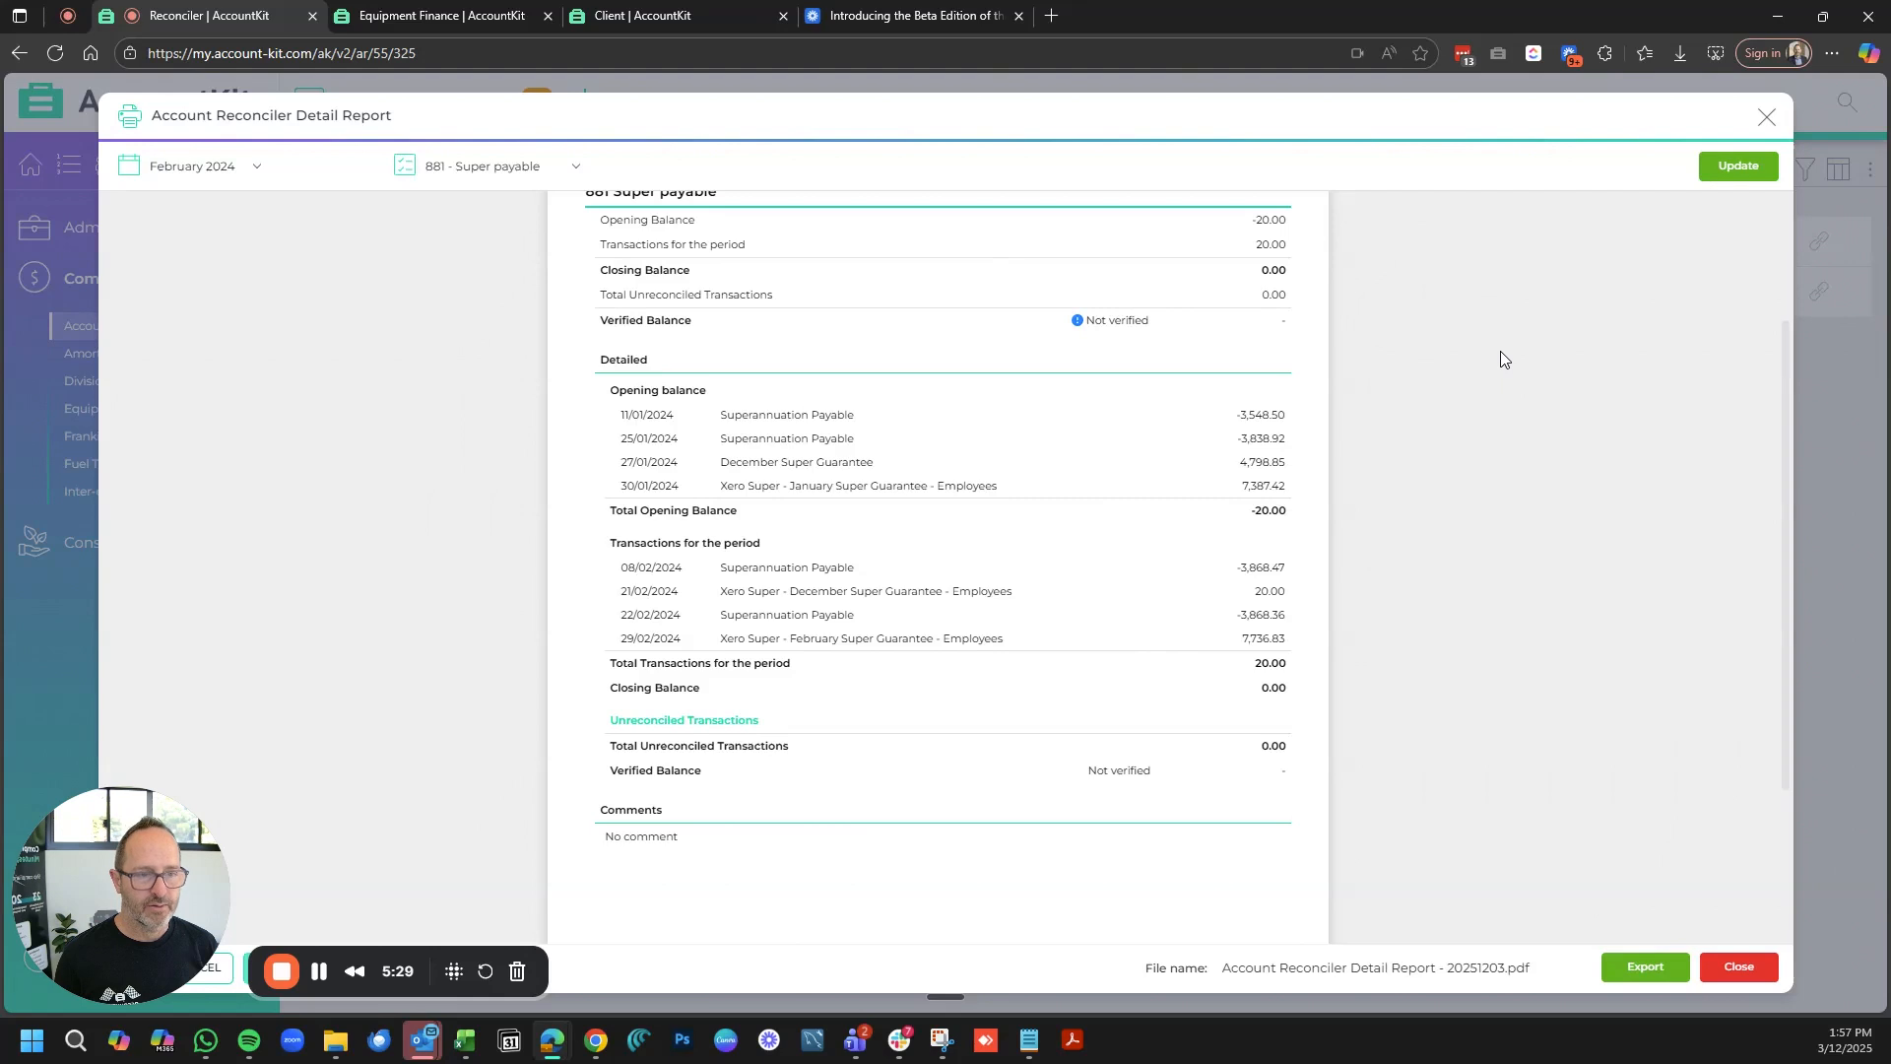
scroll(1498, 350, up, 2)
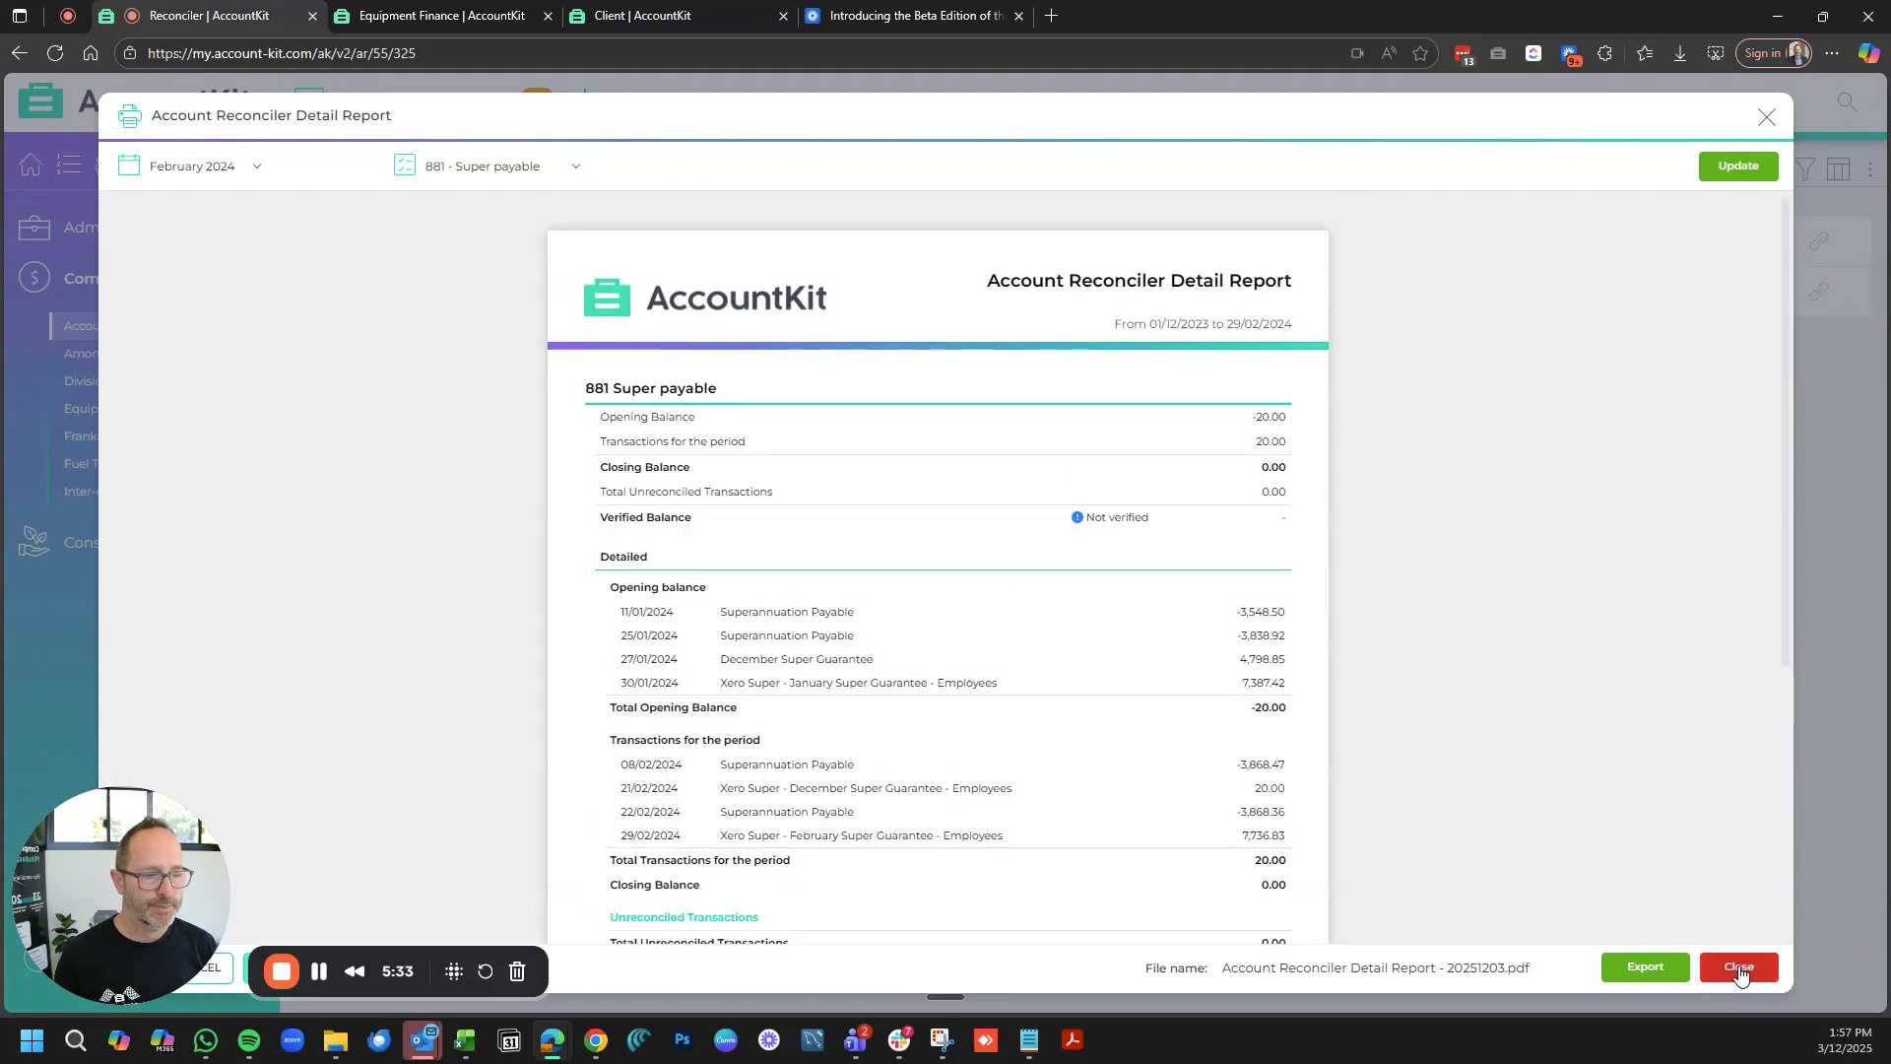
click(1739, 969)
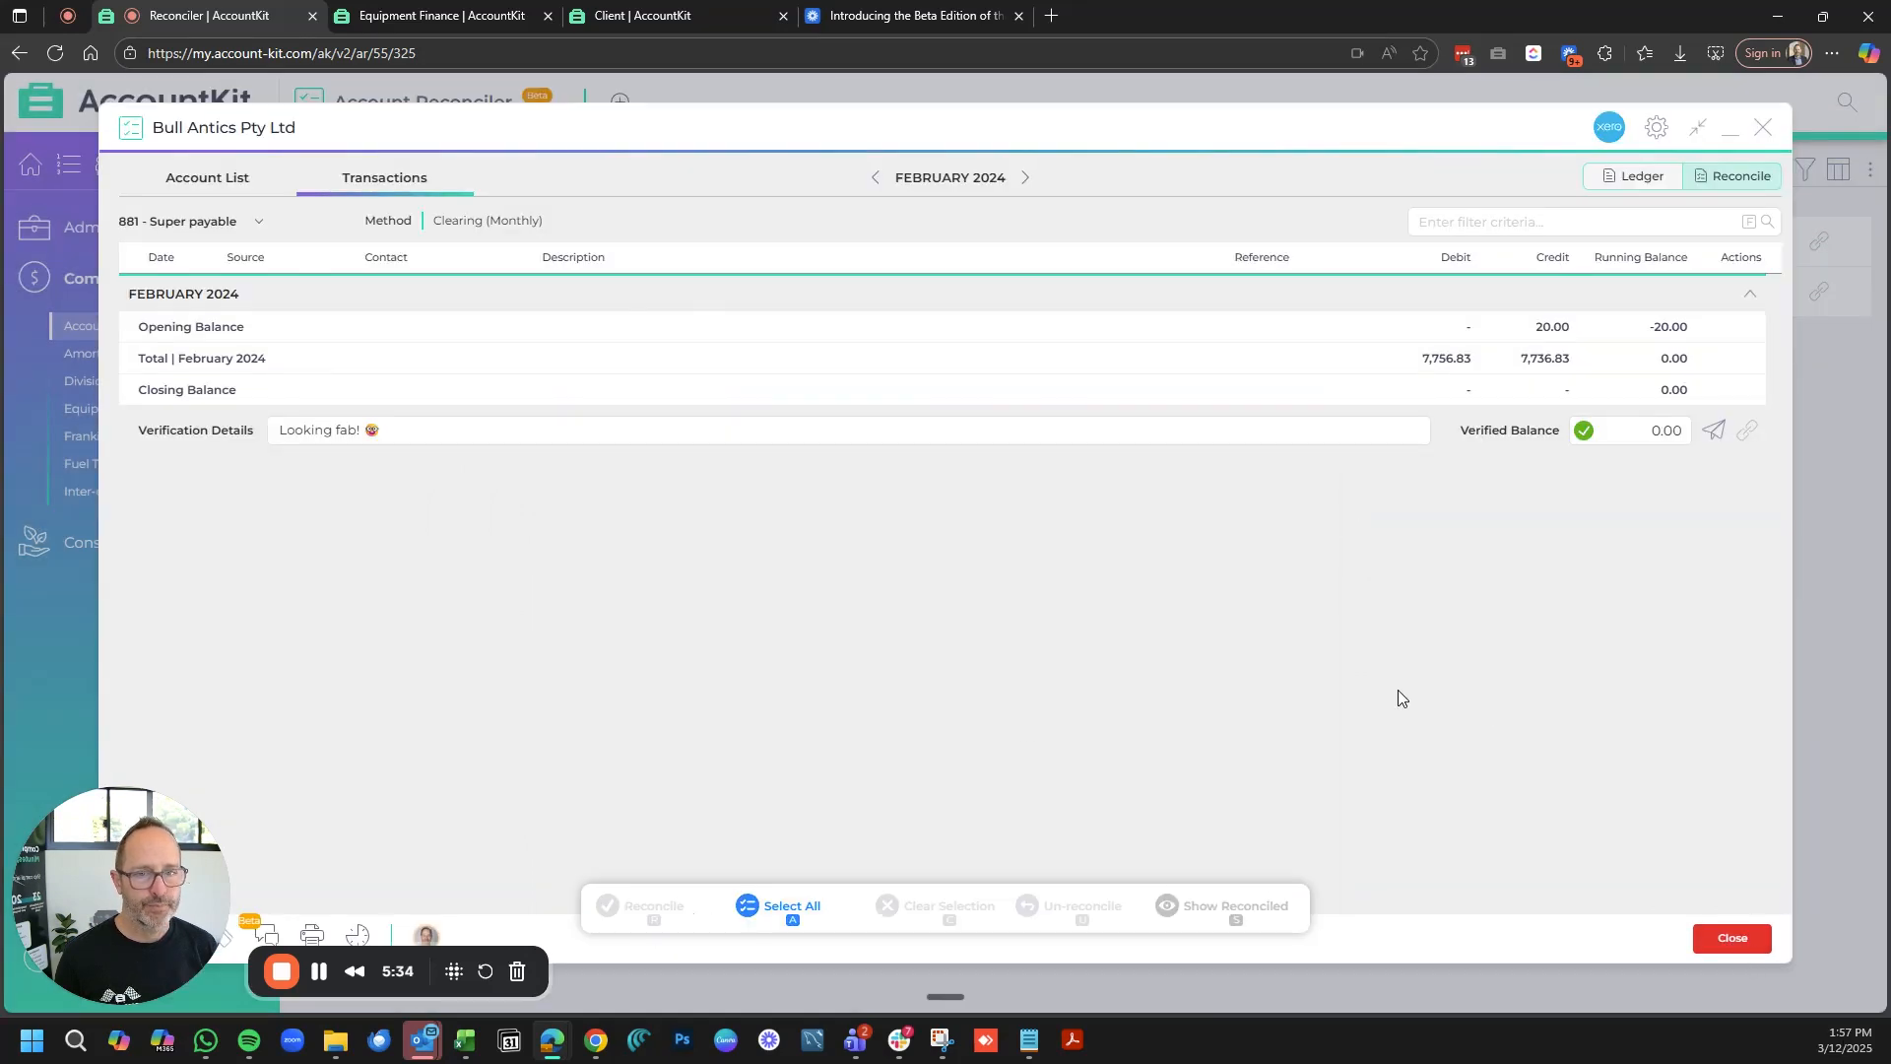
- In the account list, find 924-002 HP - NAB - Landcruiser 200 (03-2028) and add it to the accounts to reconcile
click(190, 184)
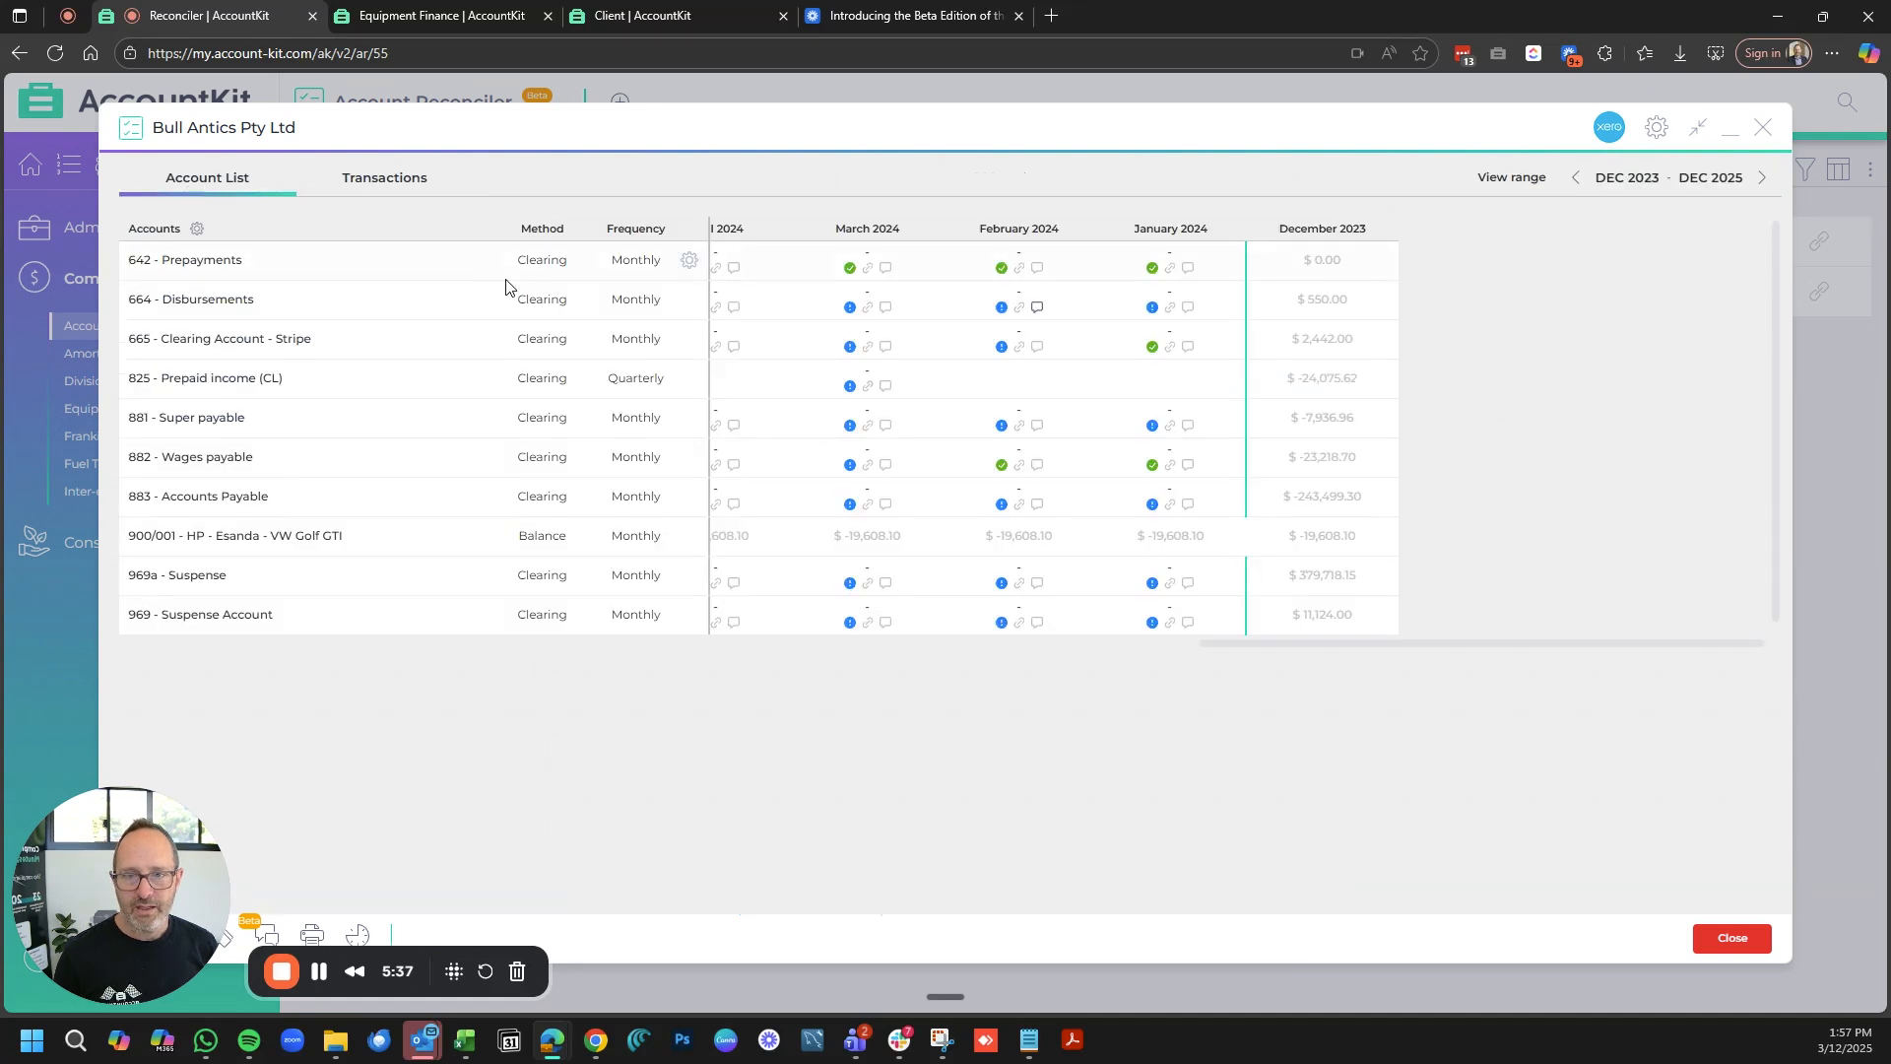
click(198, 231)
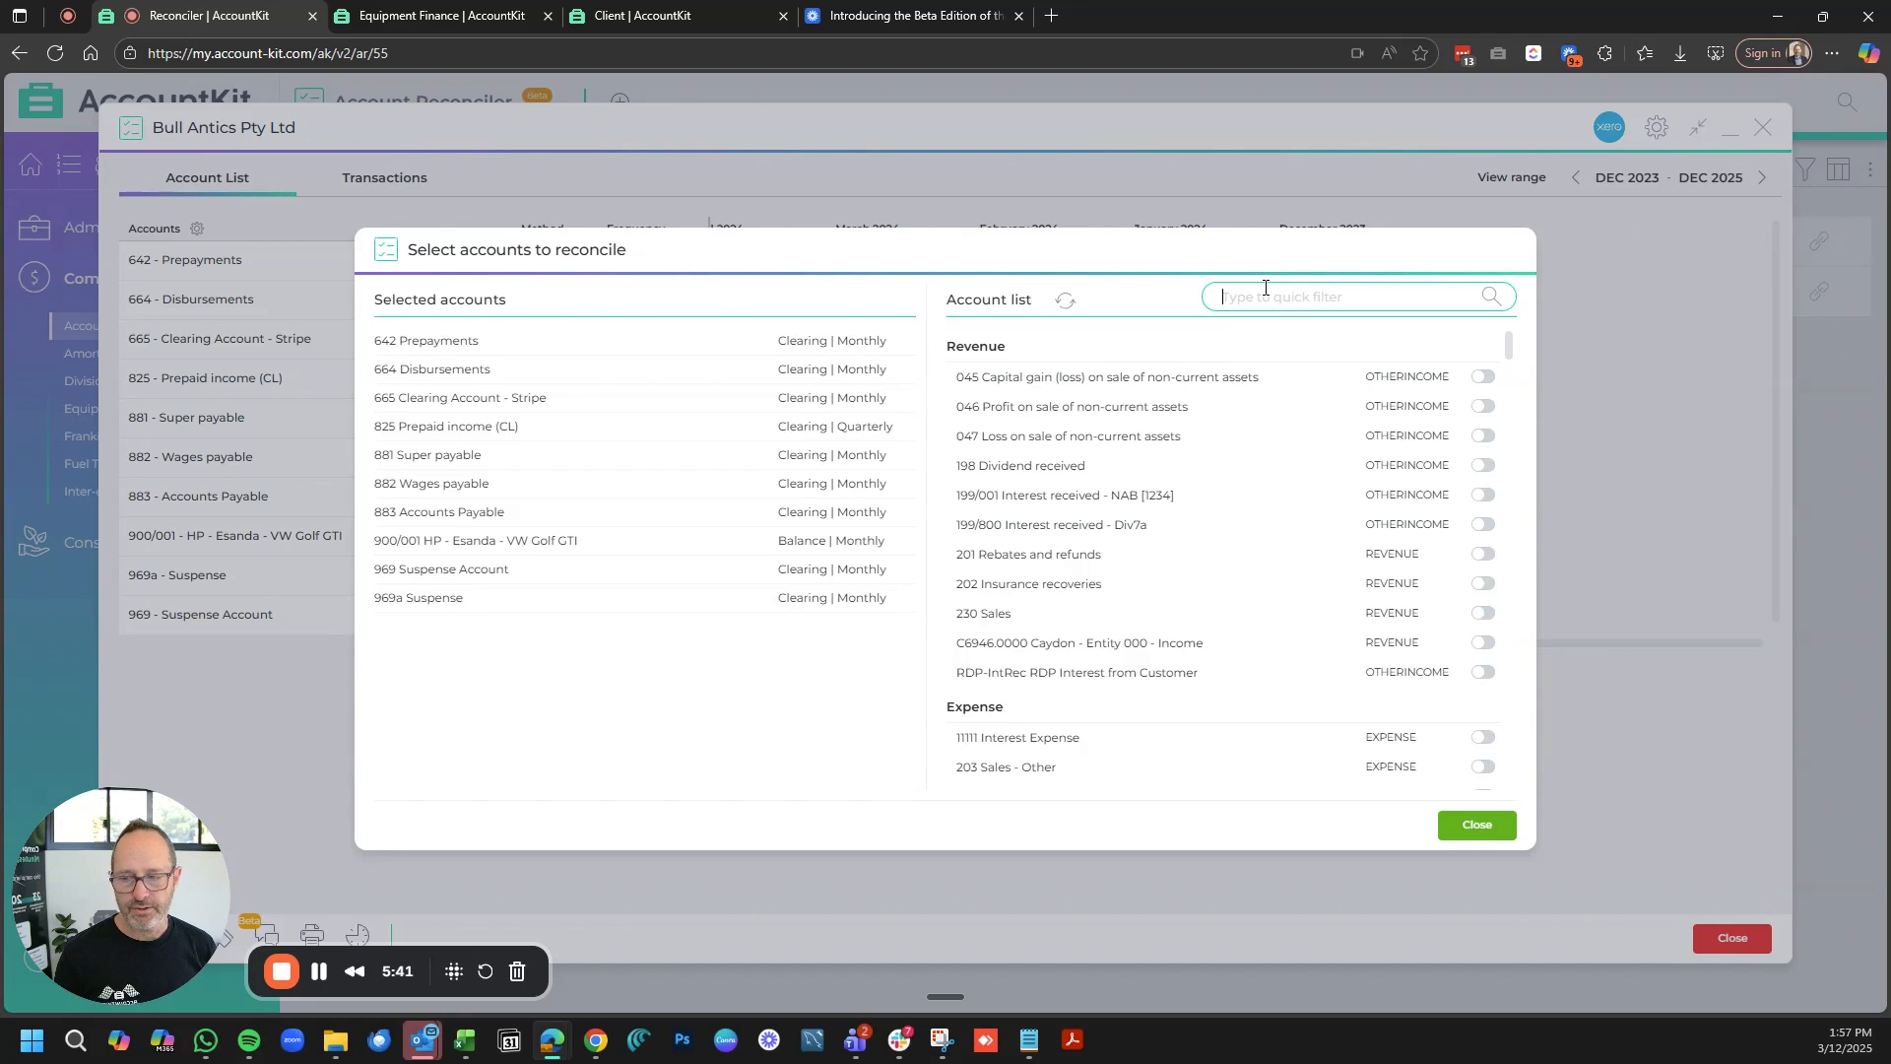
text(924)
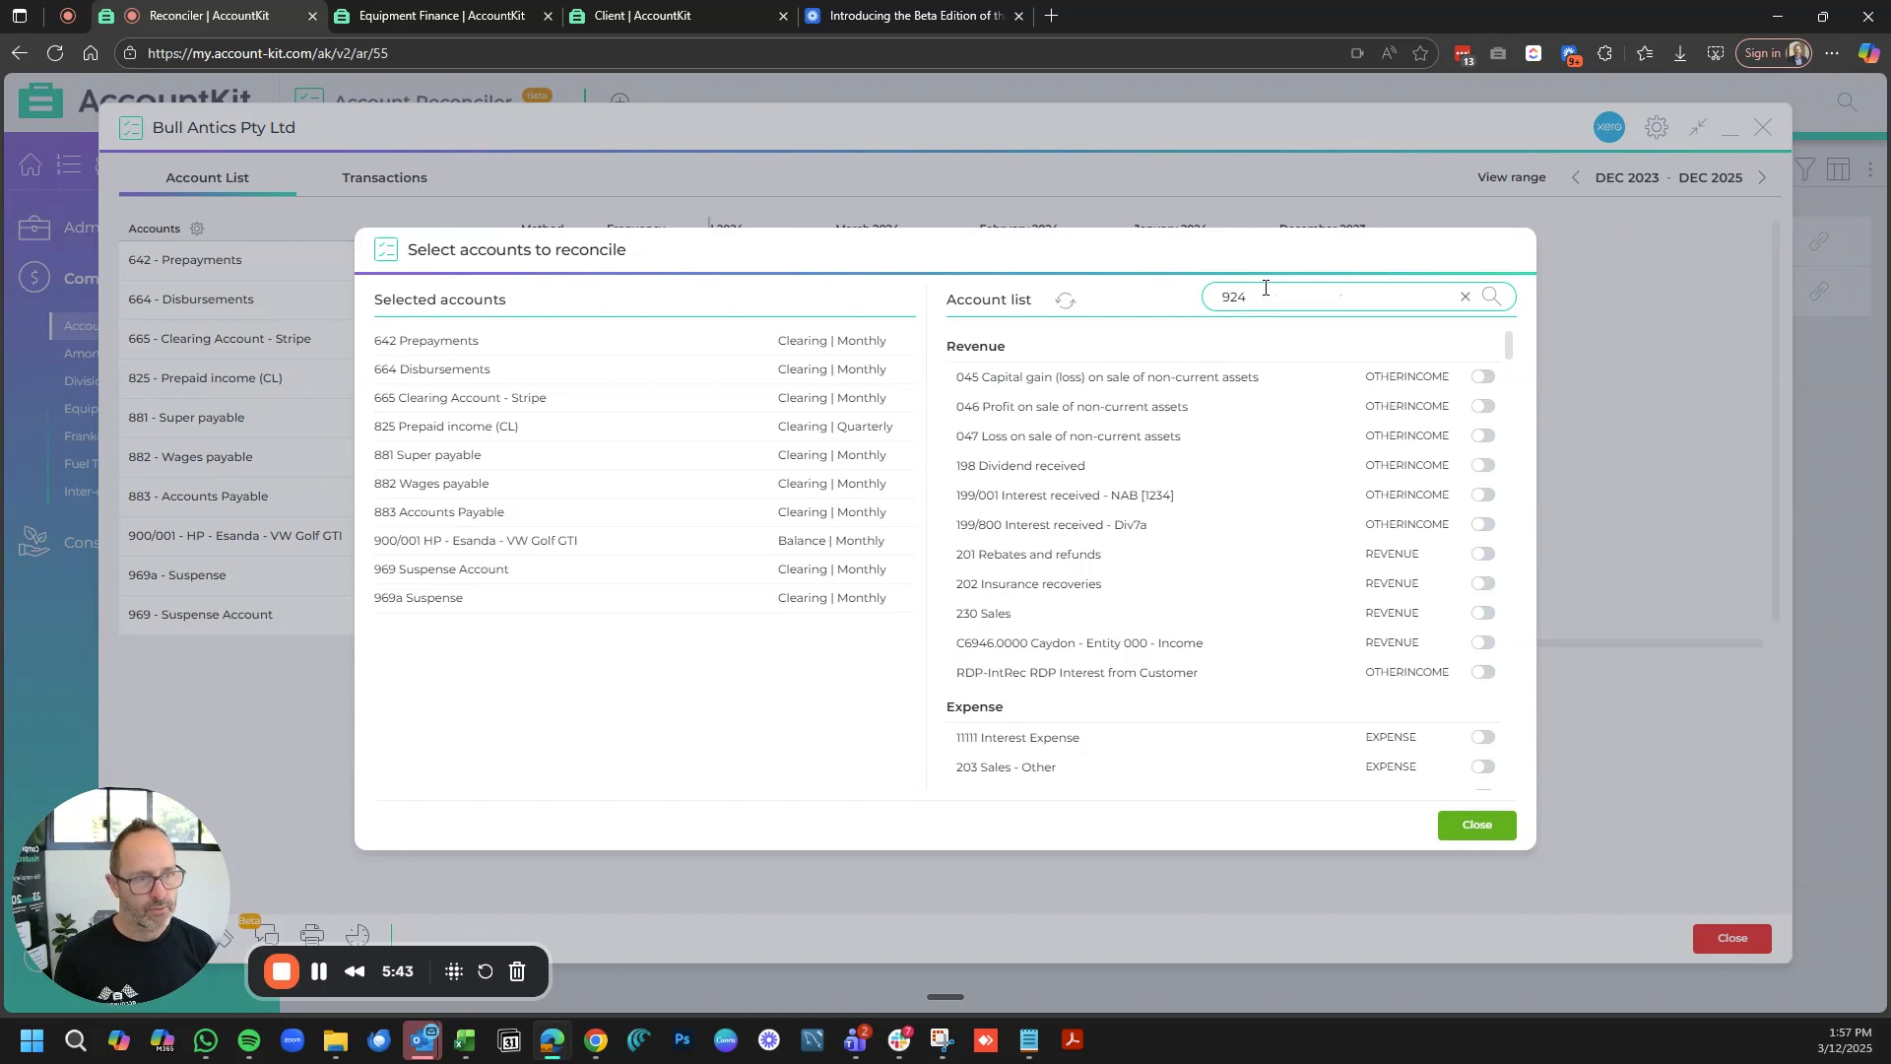
click(1495, 485)
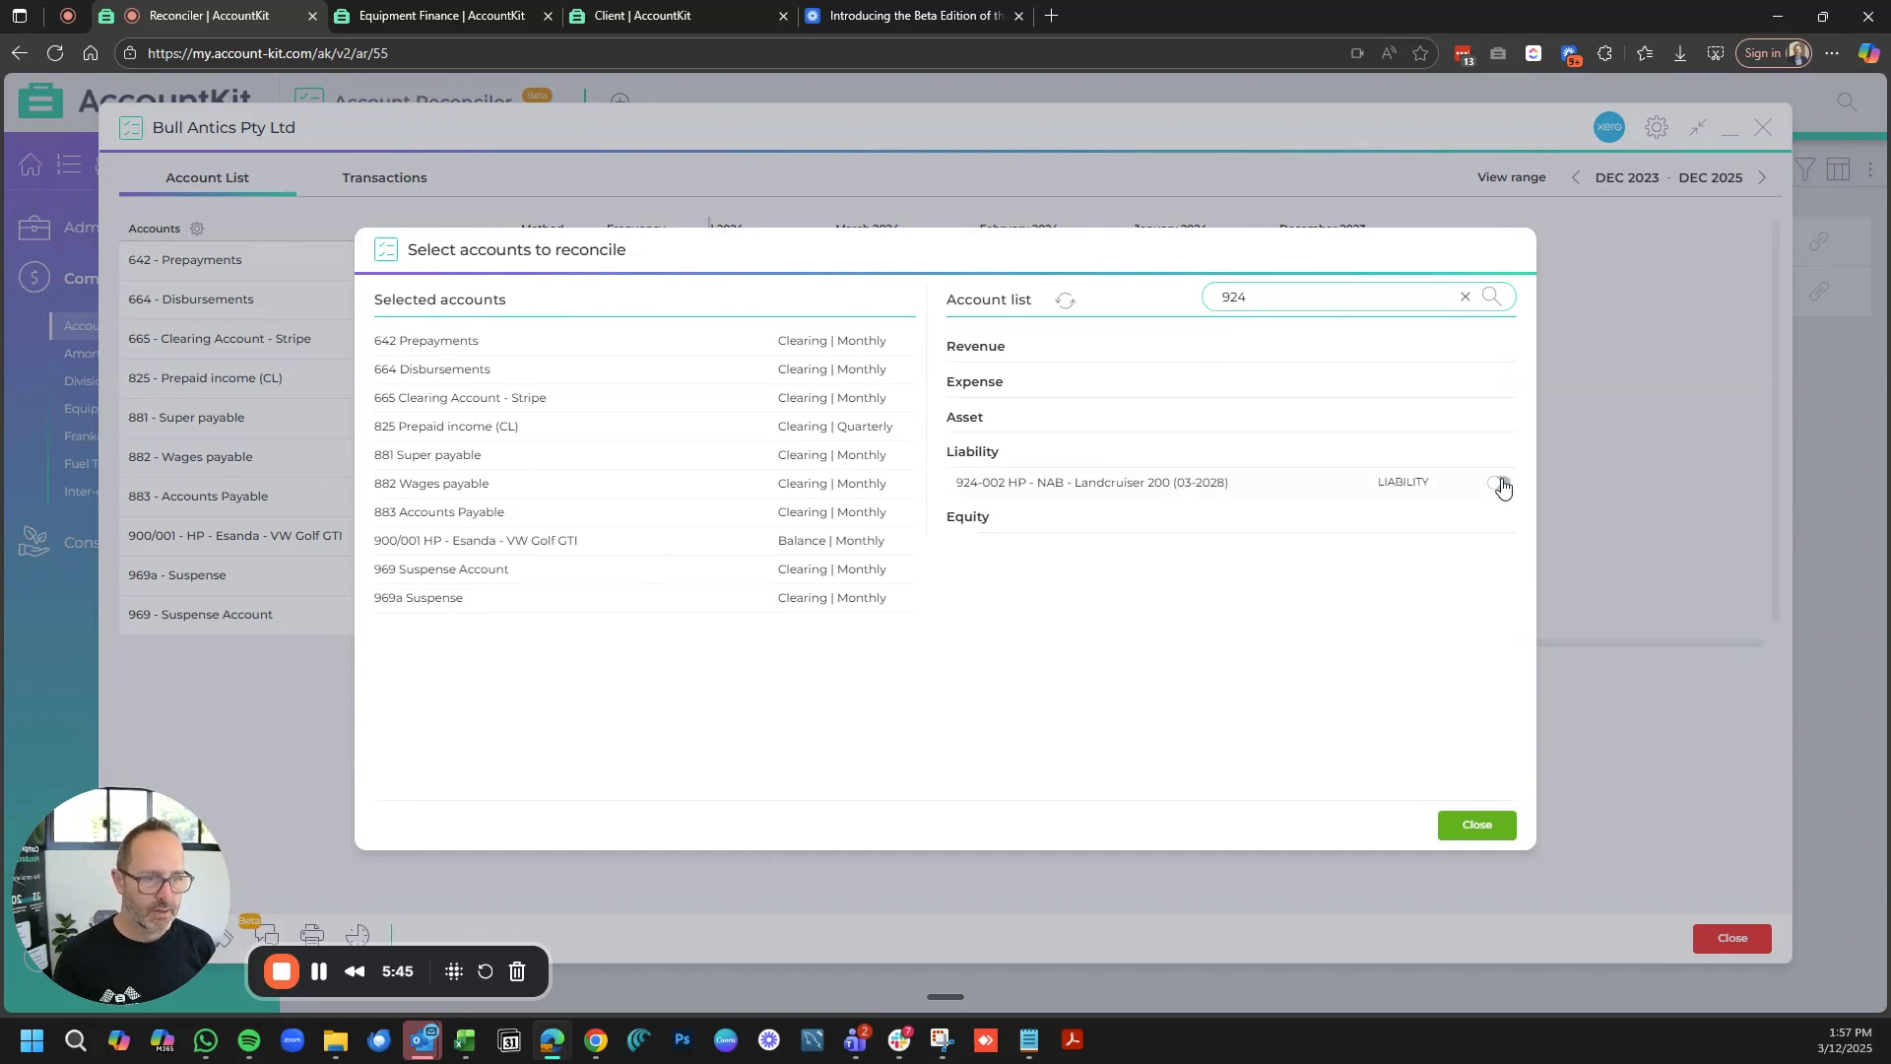
click(1474, 824)
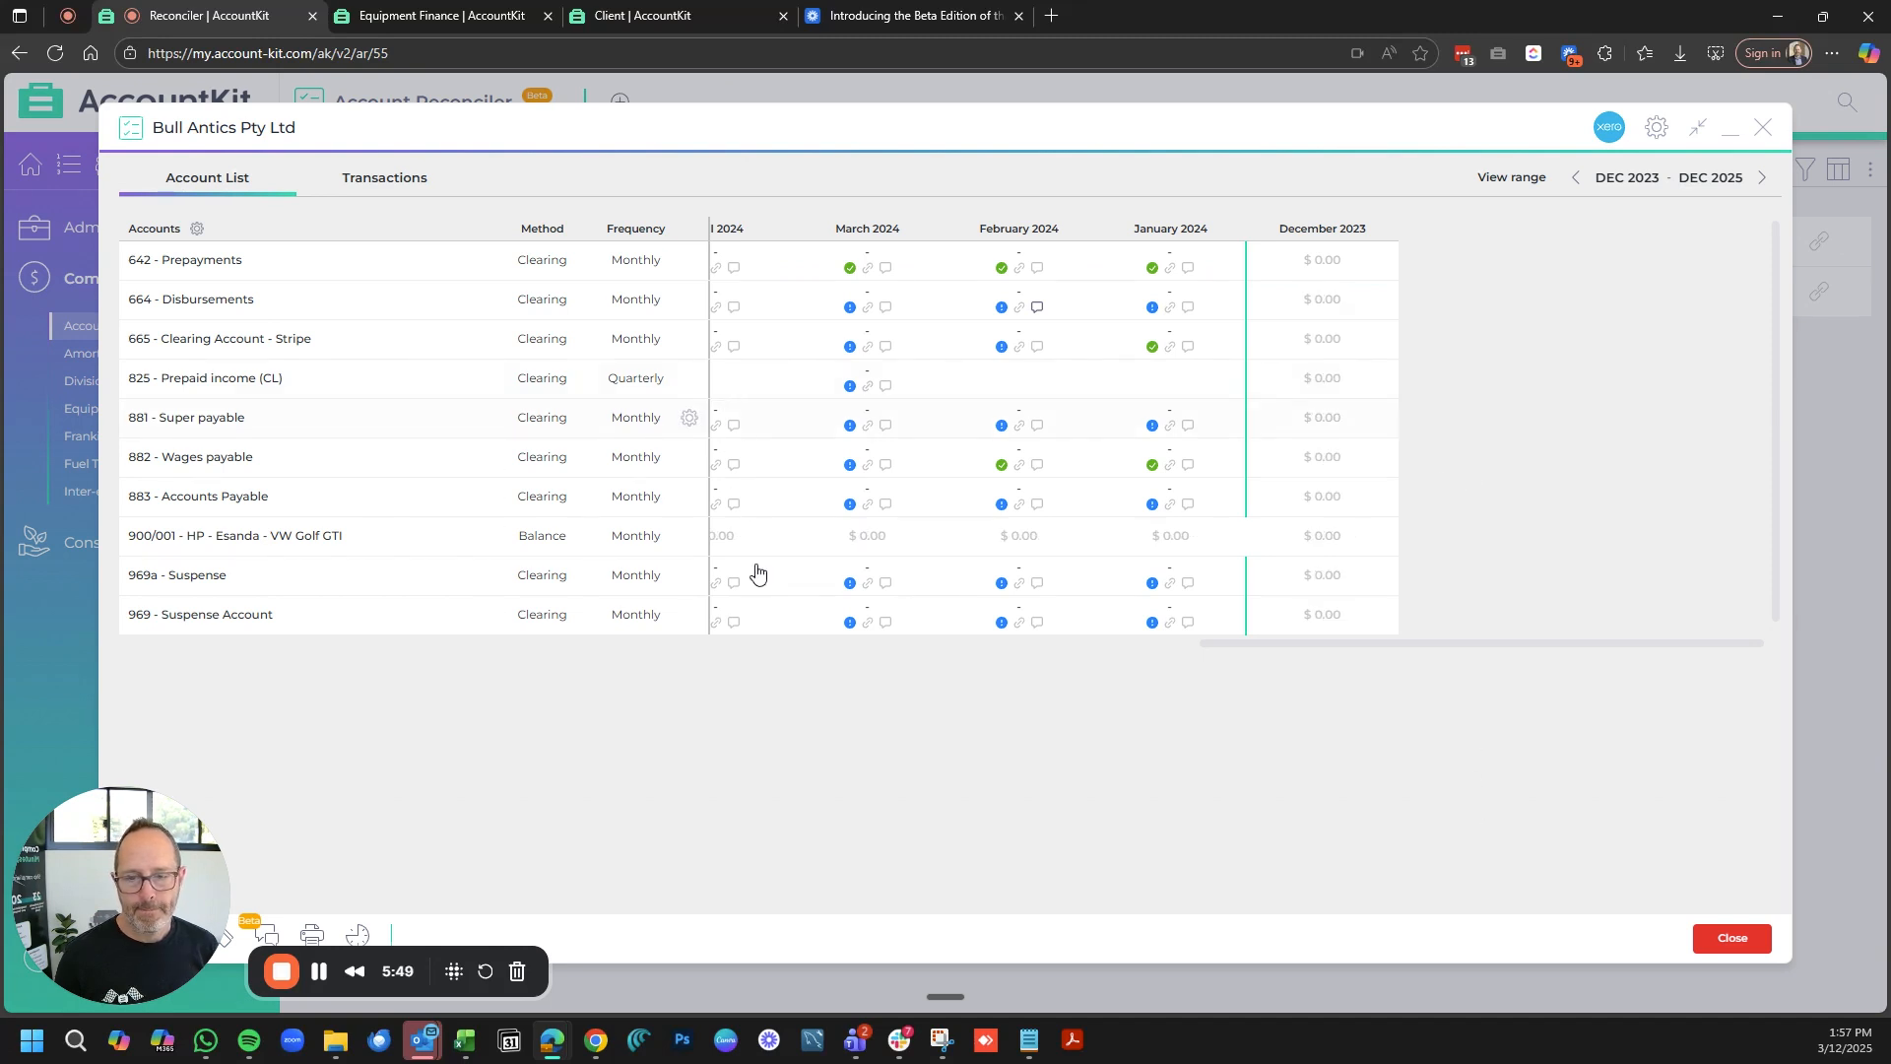
- Set the Landcruiser 200 account's reconciliation method to Balance and its last reconciled period to Jun 2025
click(688, 581)
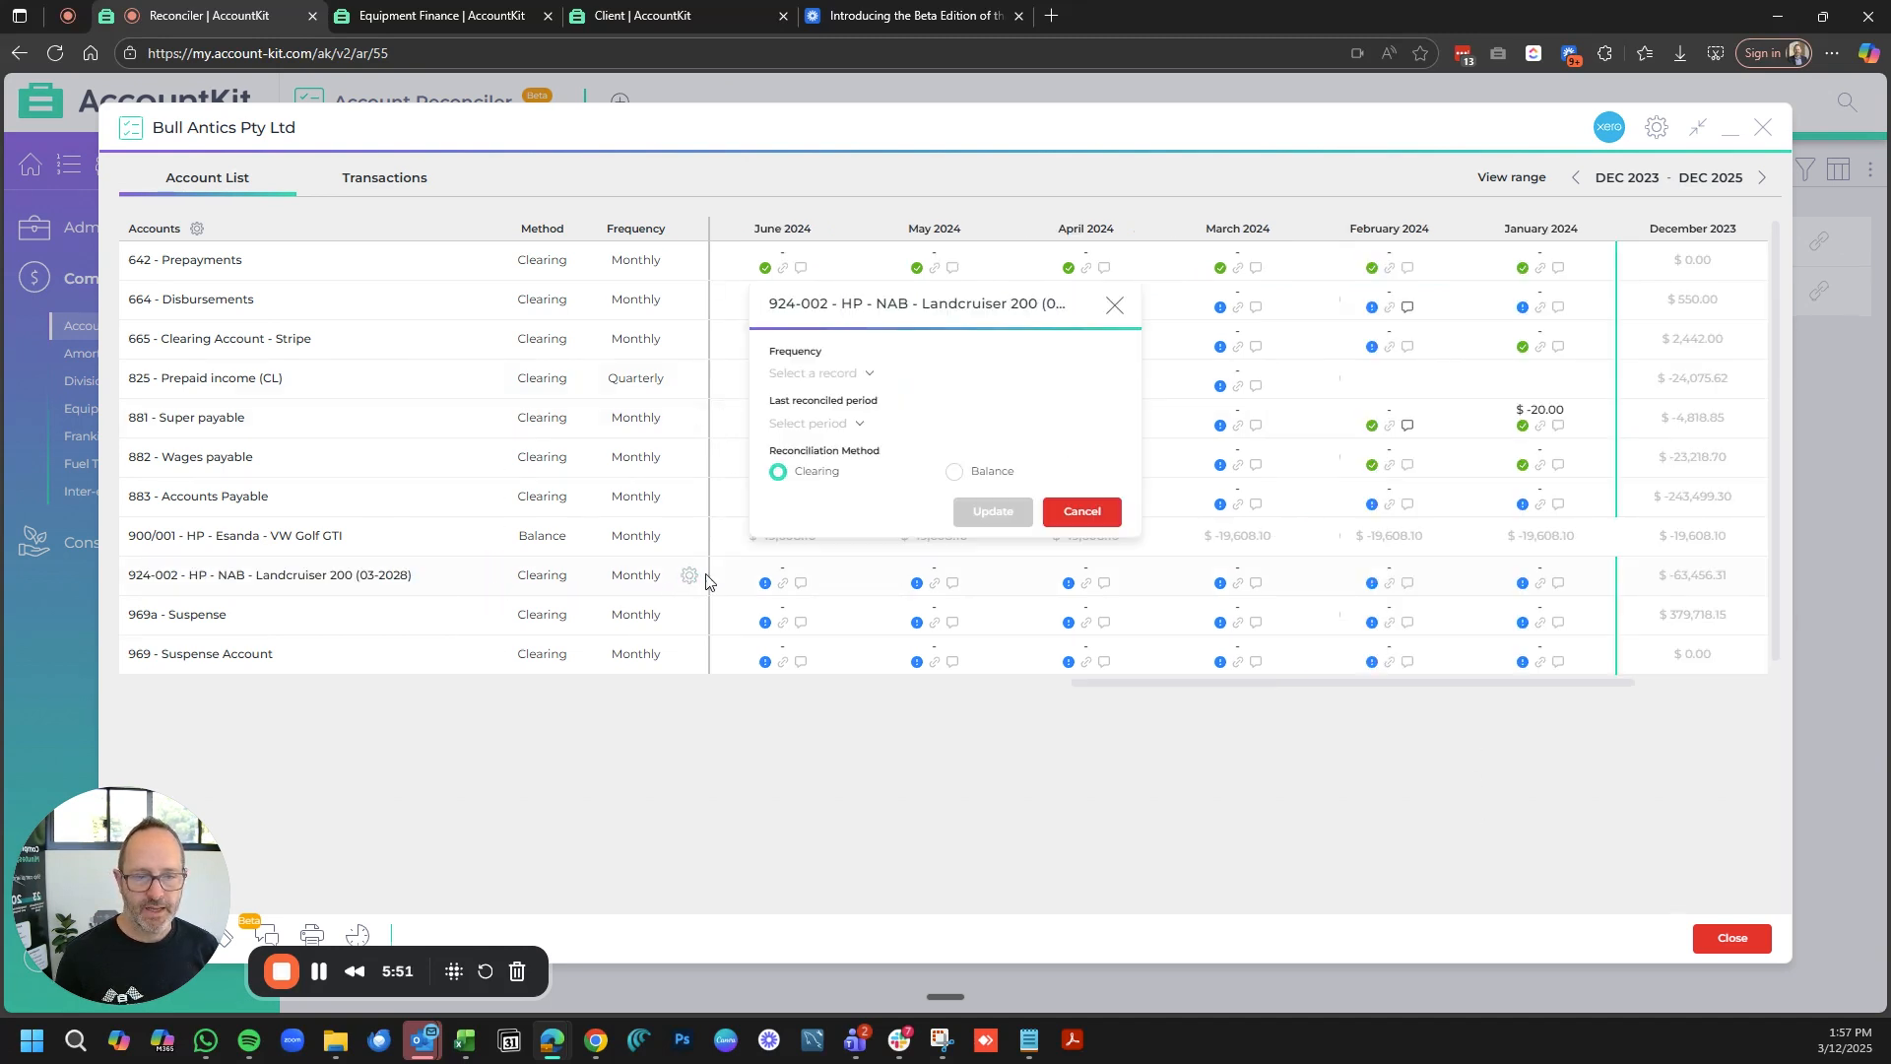
click(955, 475)
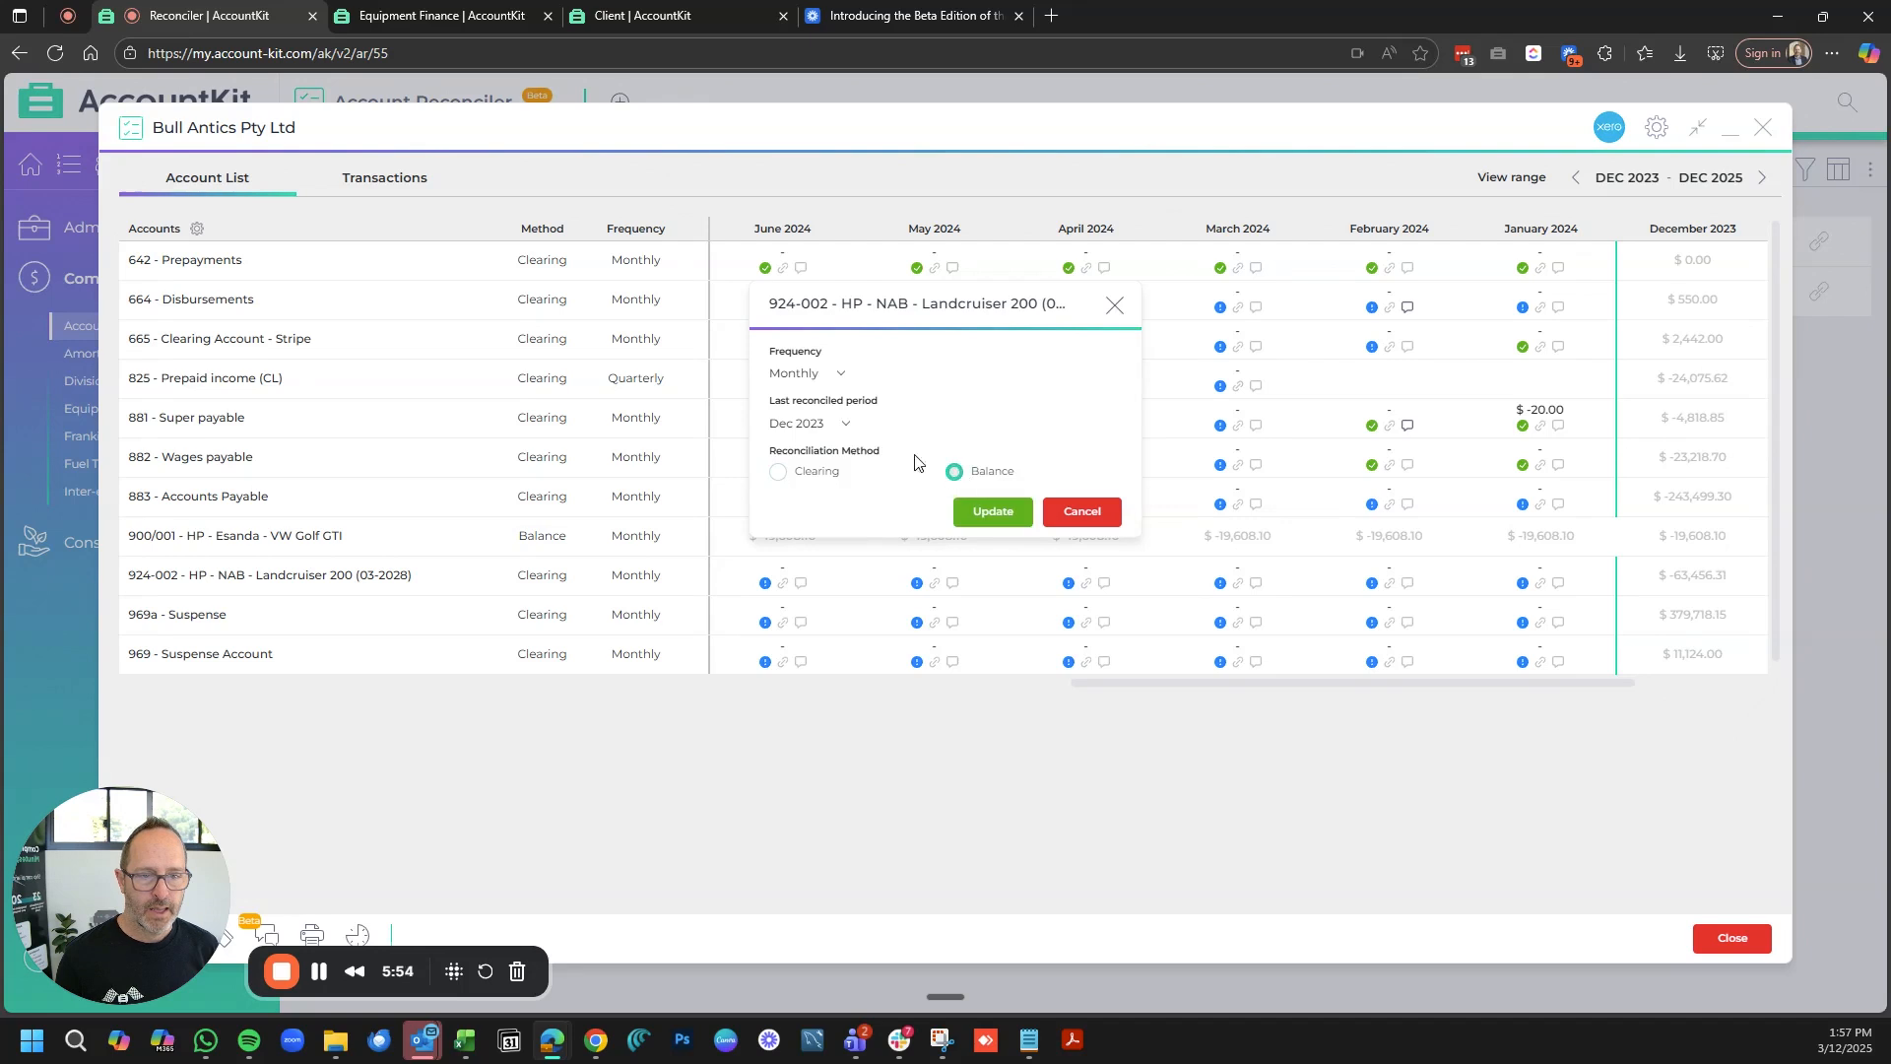
click(800, 423)
scroll(867, 612, down, 10)
scroll(864, 606, up, 5)
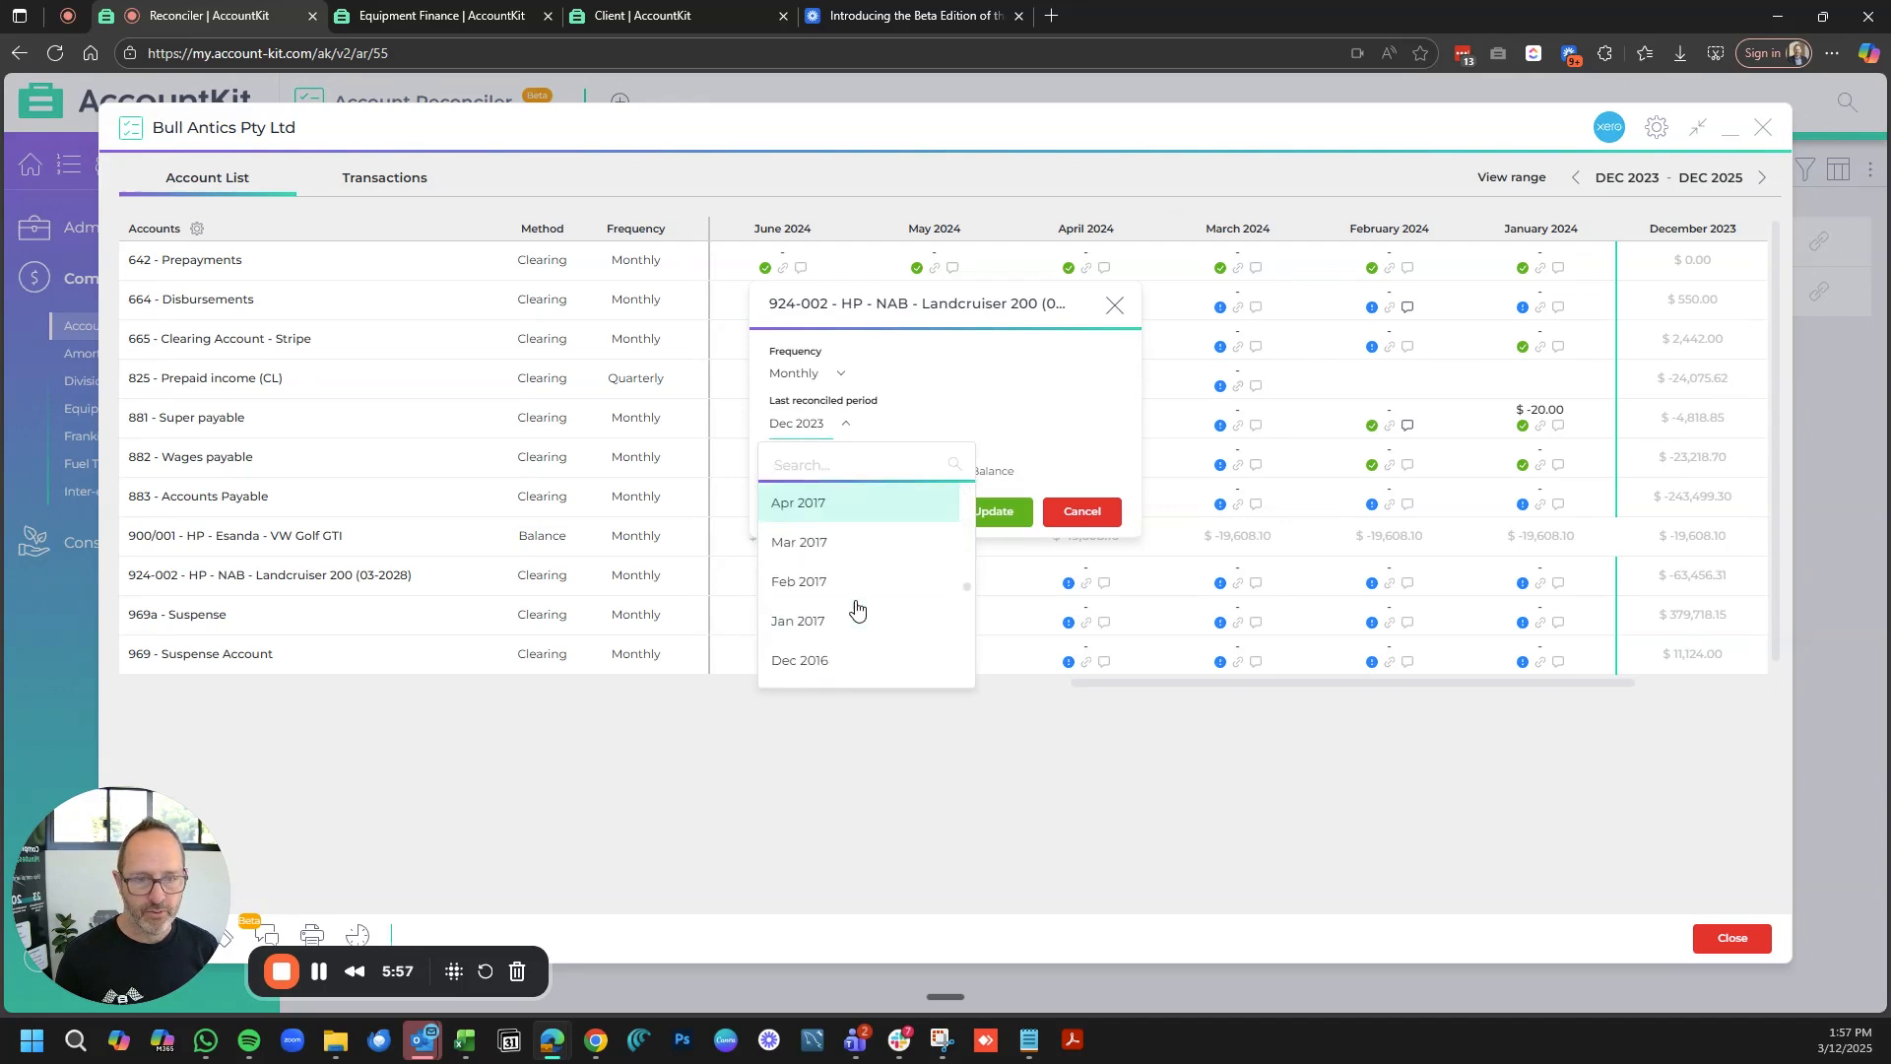
scroll(855, 586, up, 20)
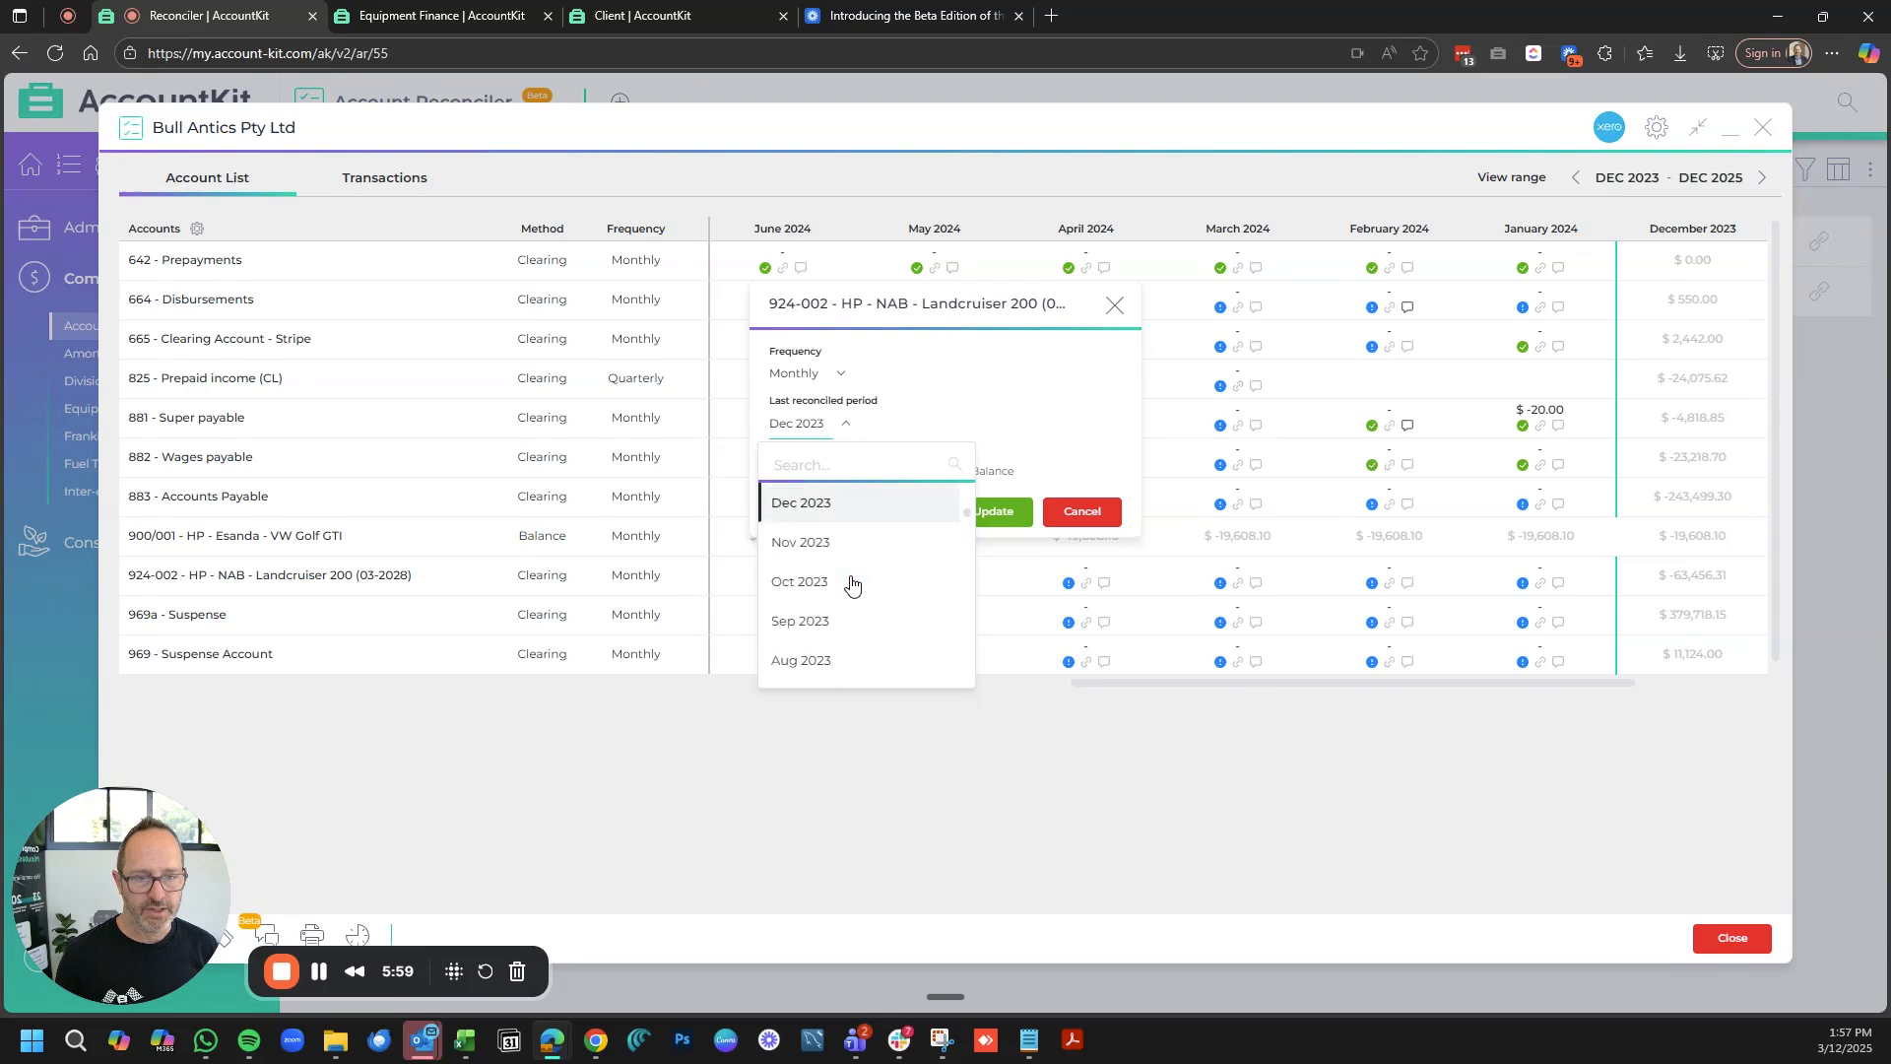
scroll(852, 585, down, 3)
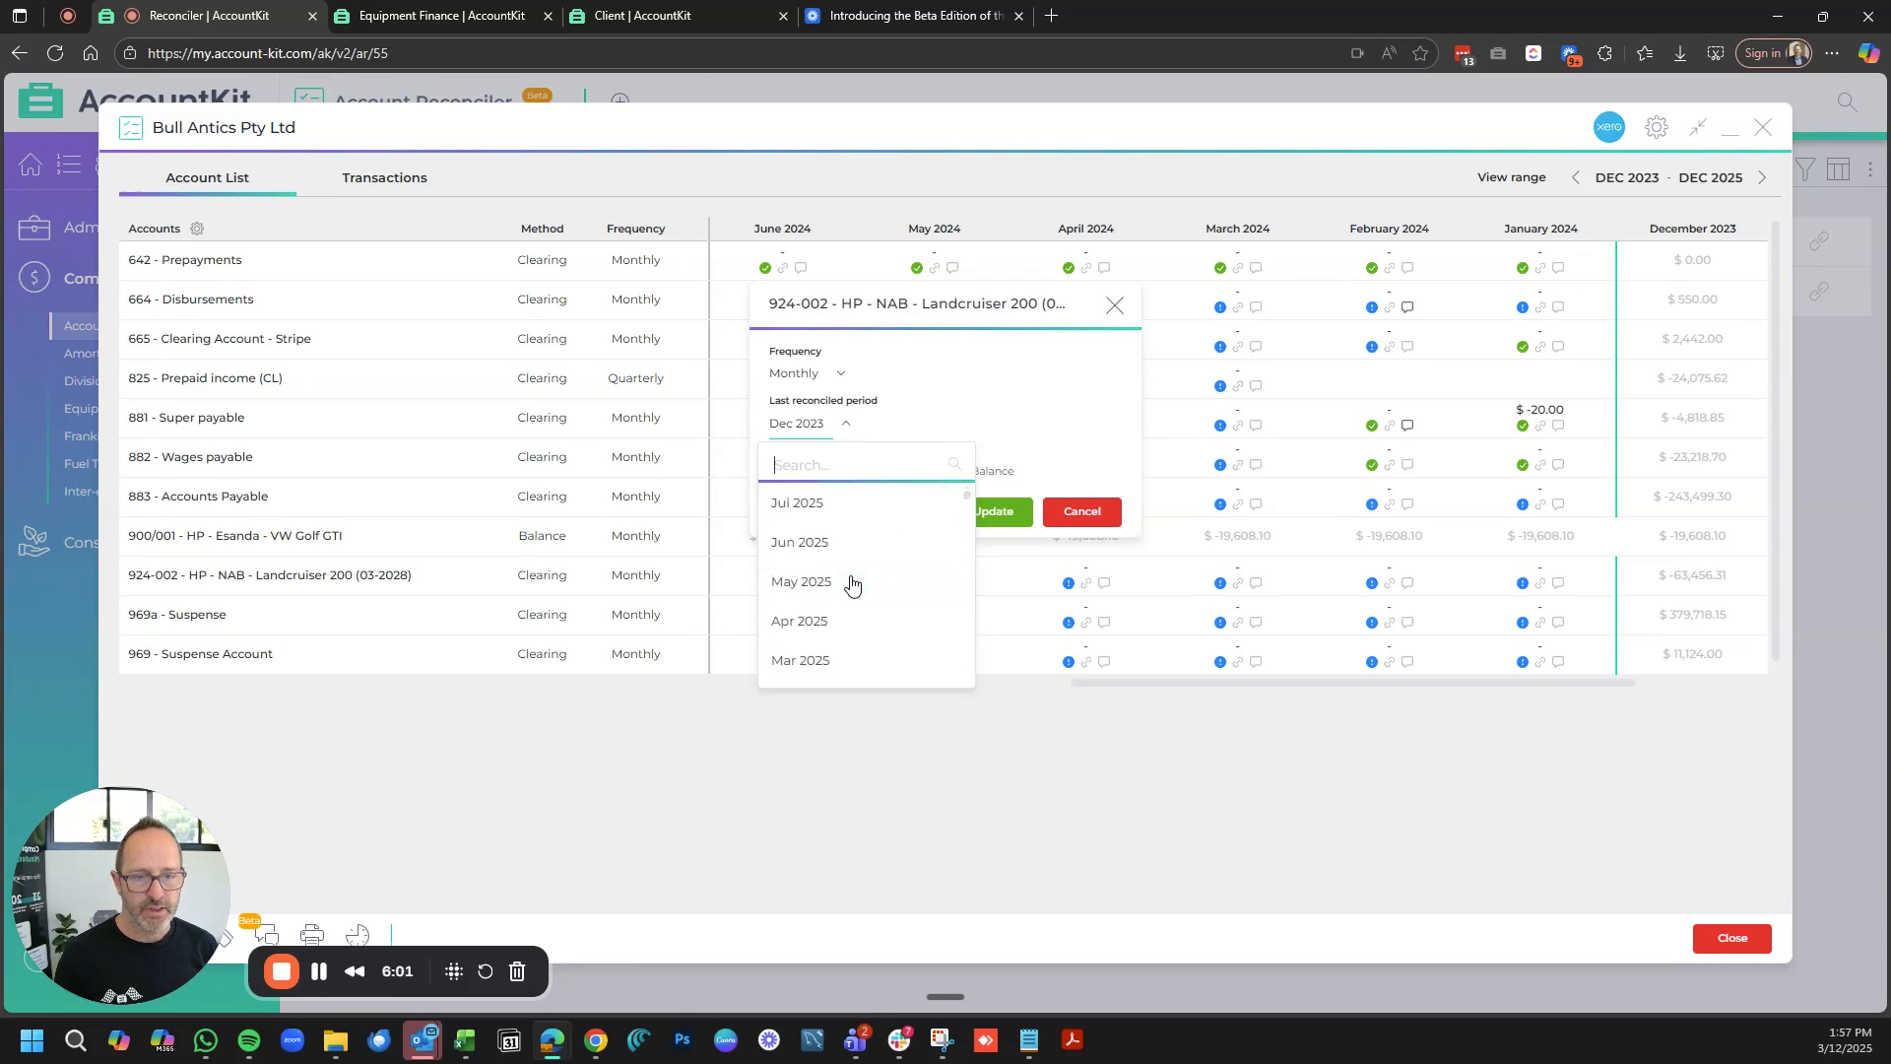
click(808, 542)
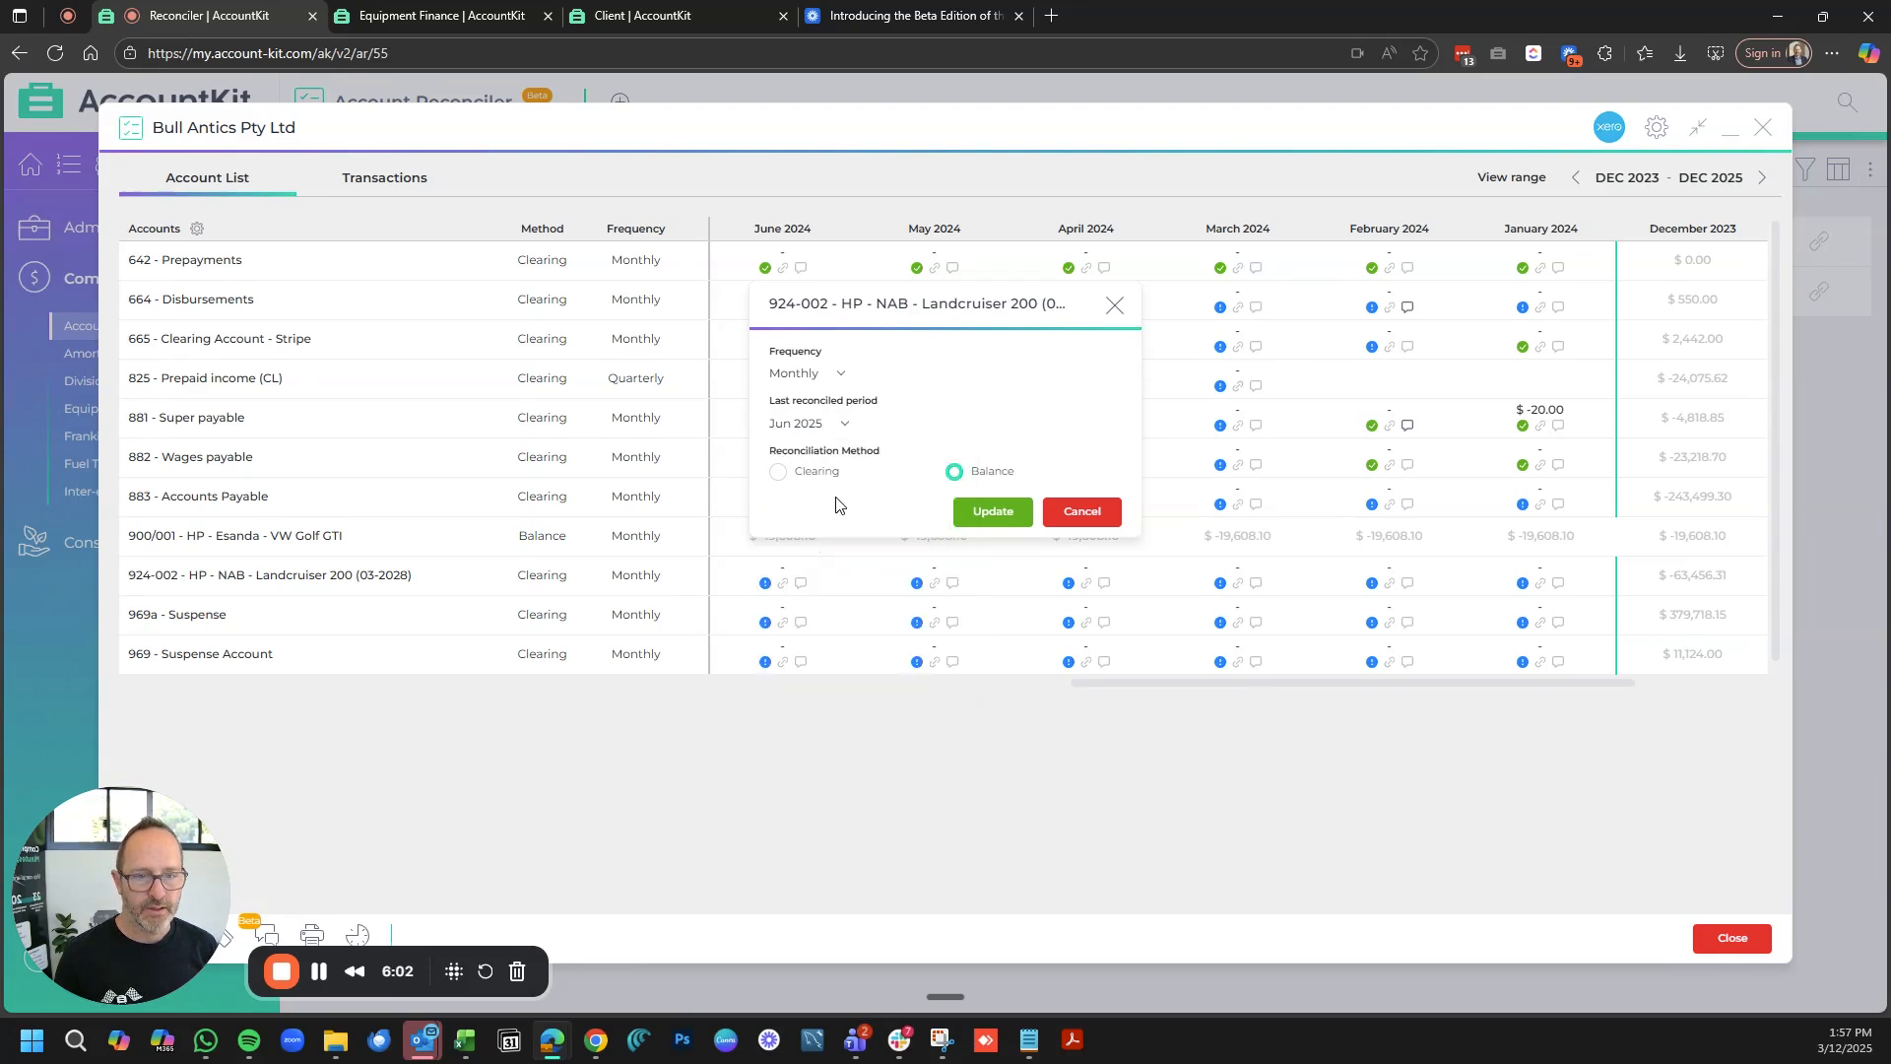
click(993, 510)
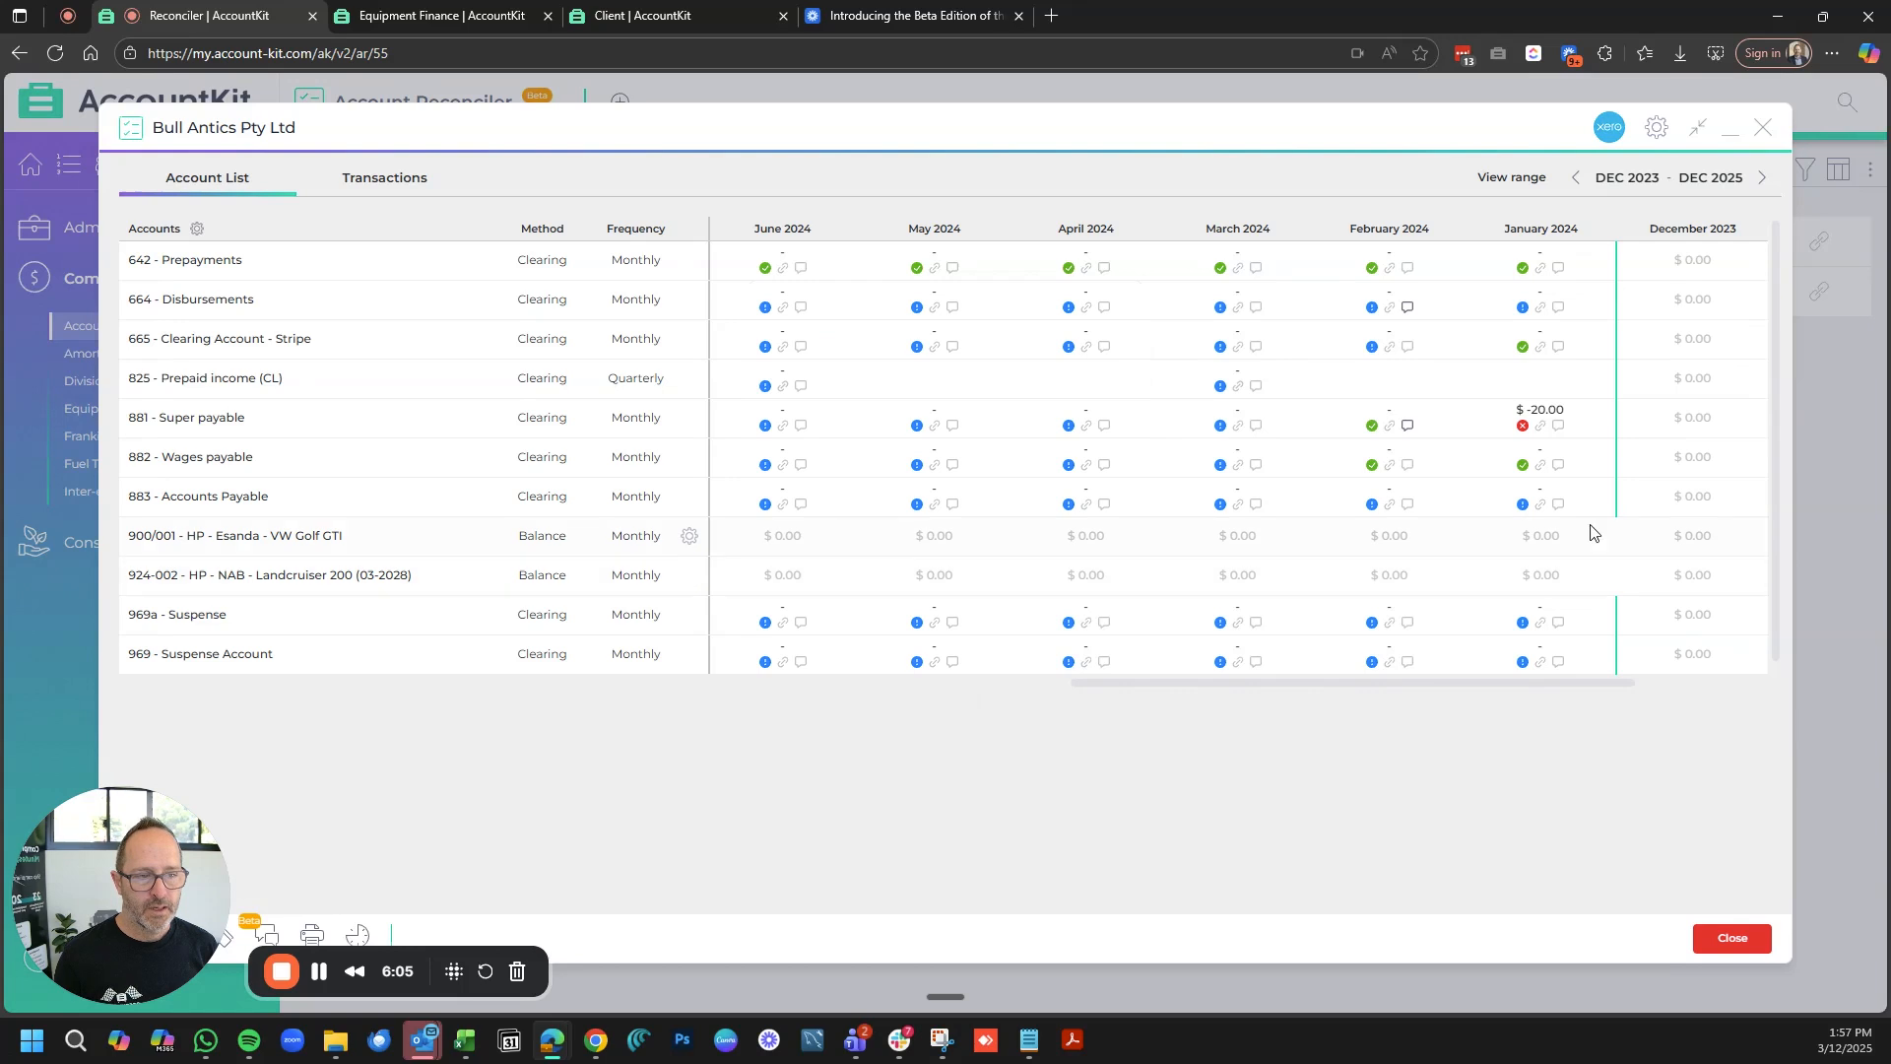
- Open the Landcruiser 200 account's transactions and continue from the established 30/06/2025 opening balances to reconciling July 2025
scroll(1083, 533, left, 10)
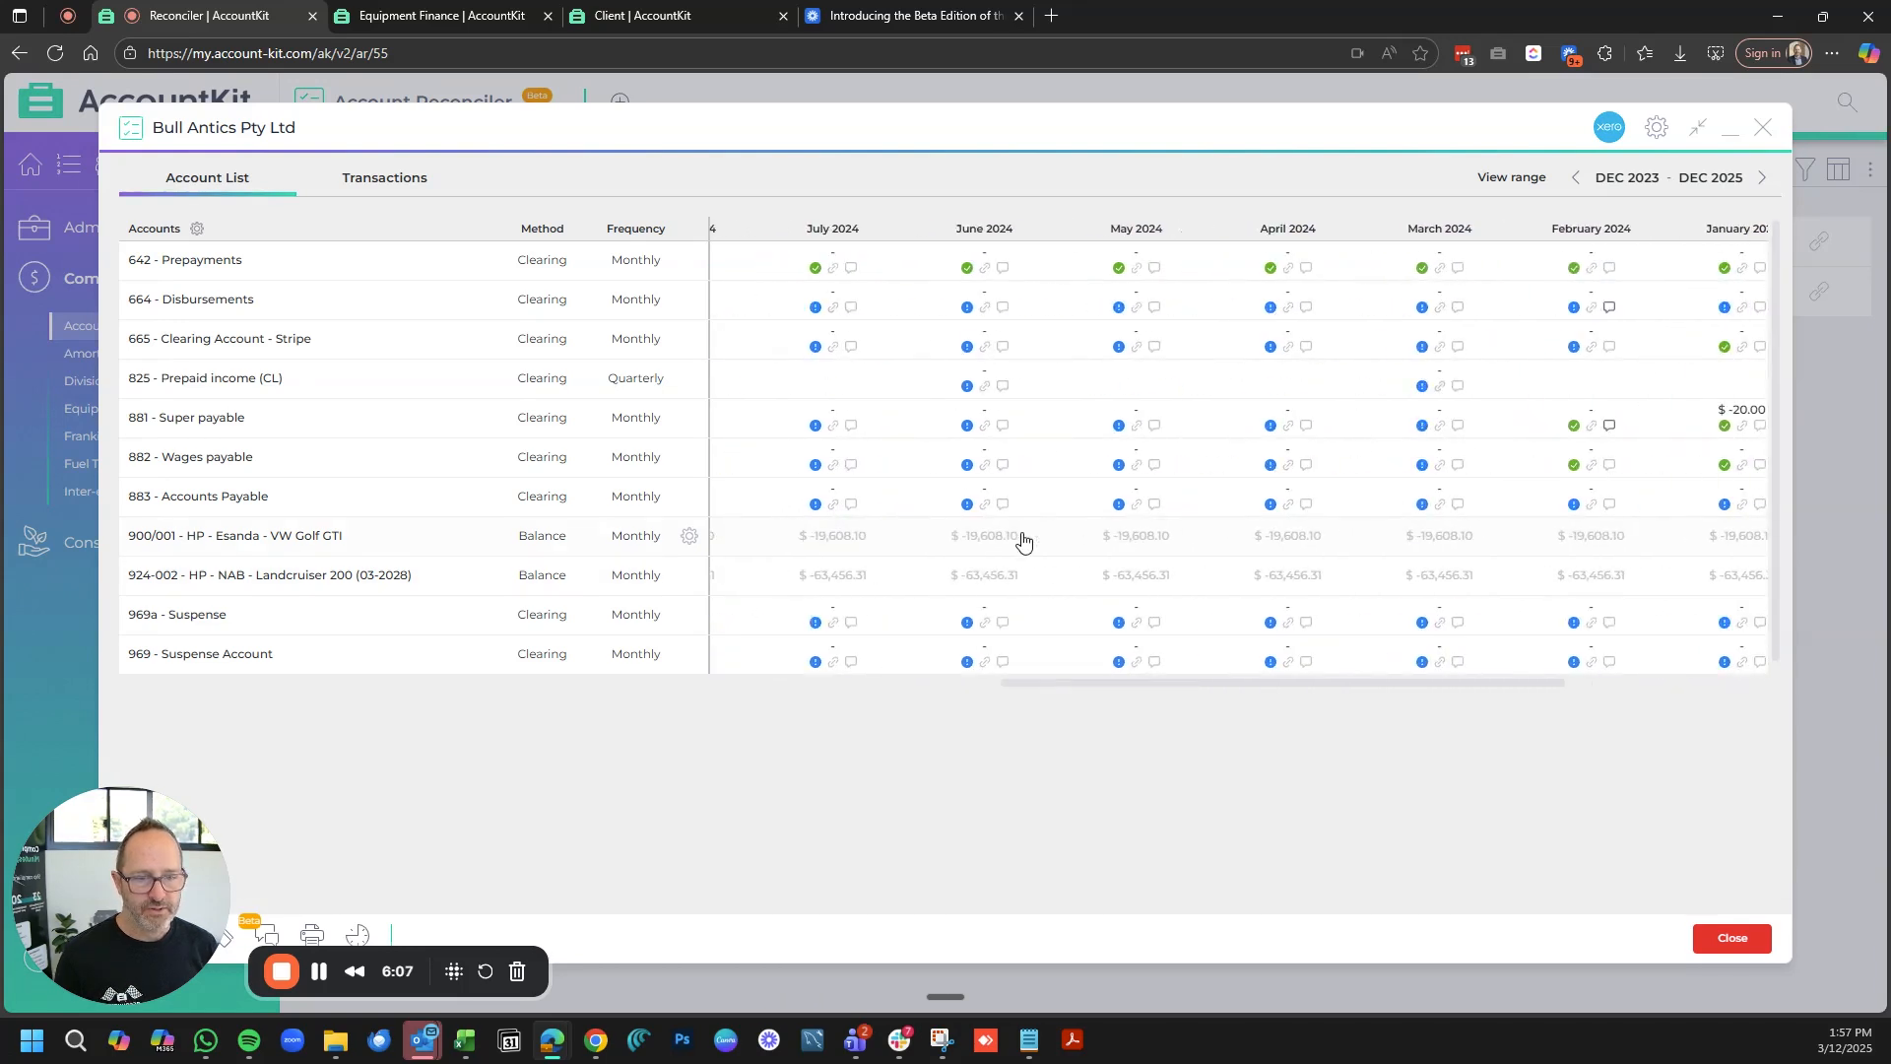
scroll(1015, 551, left, 8)
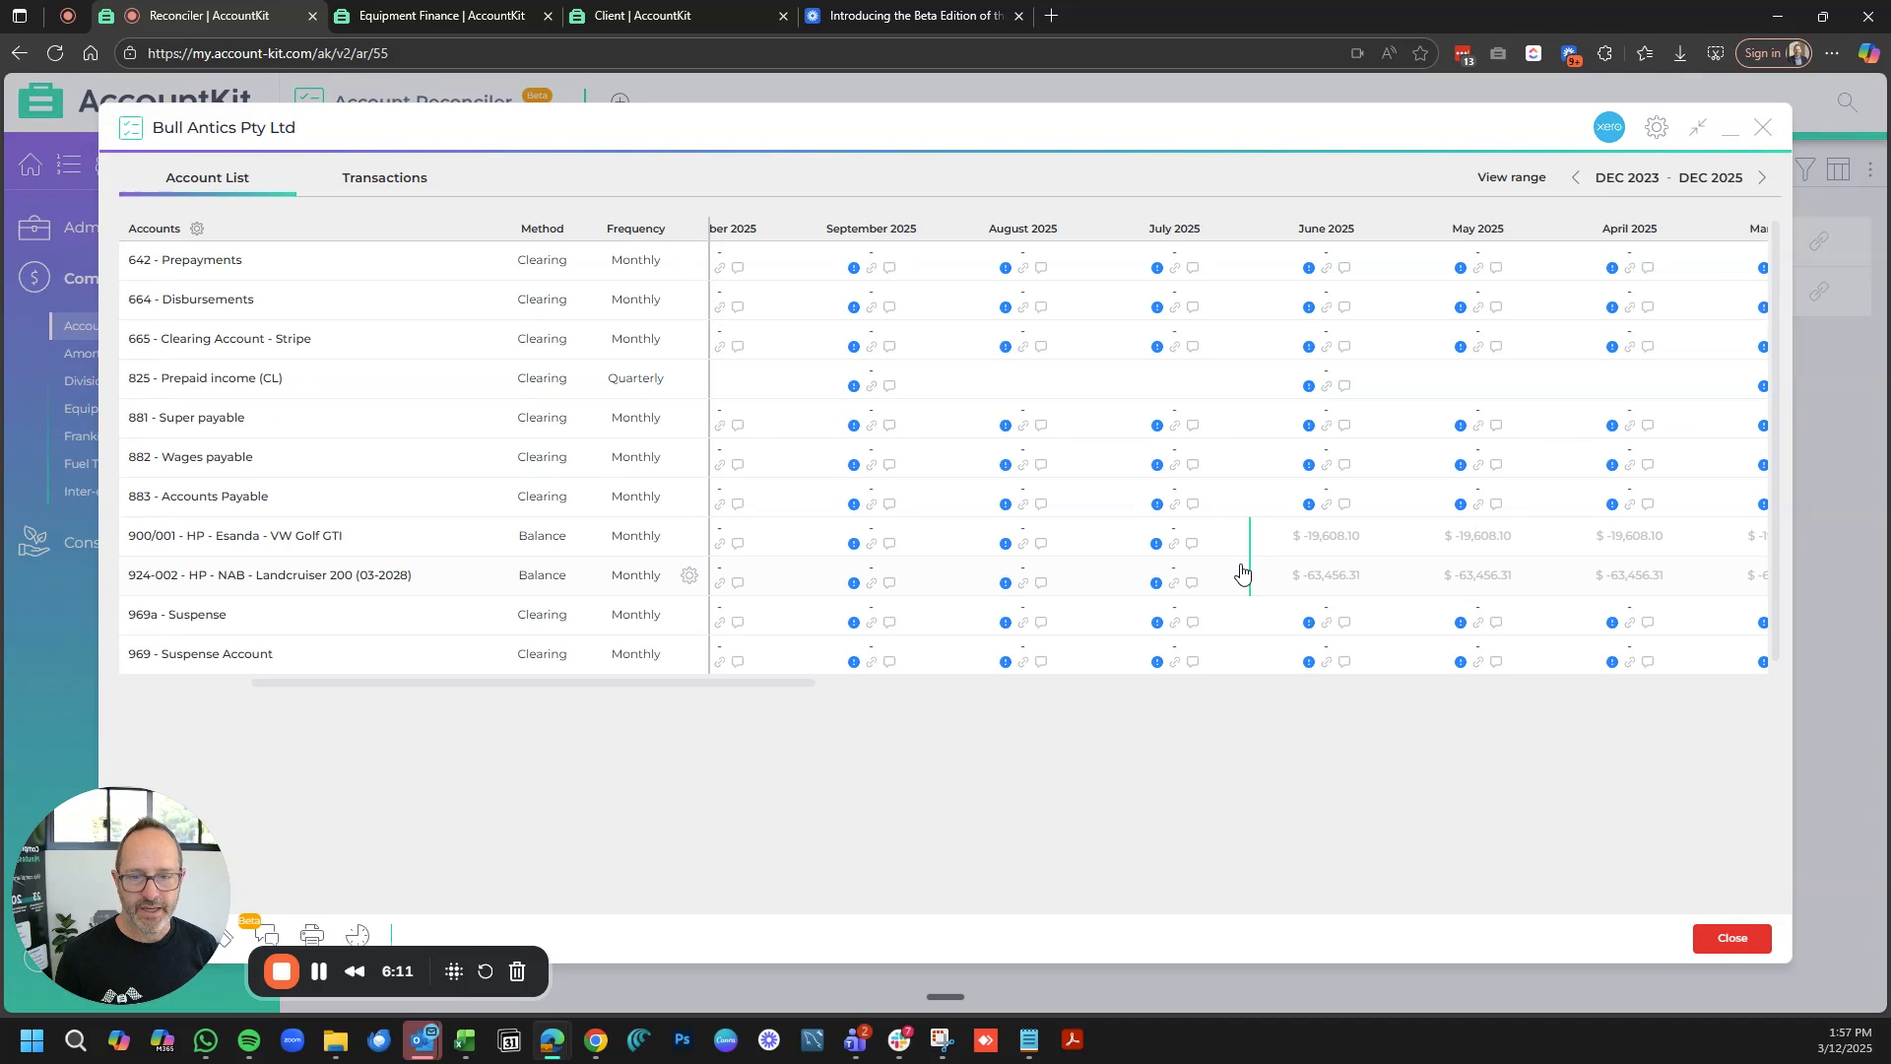
click(288, 581)
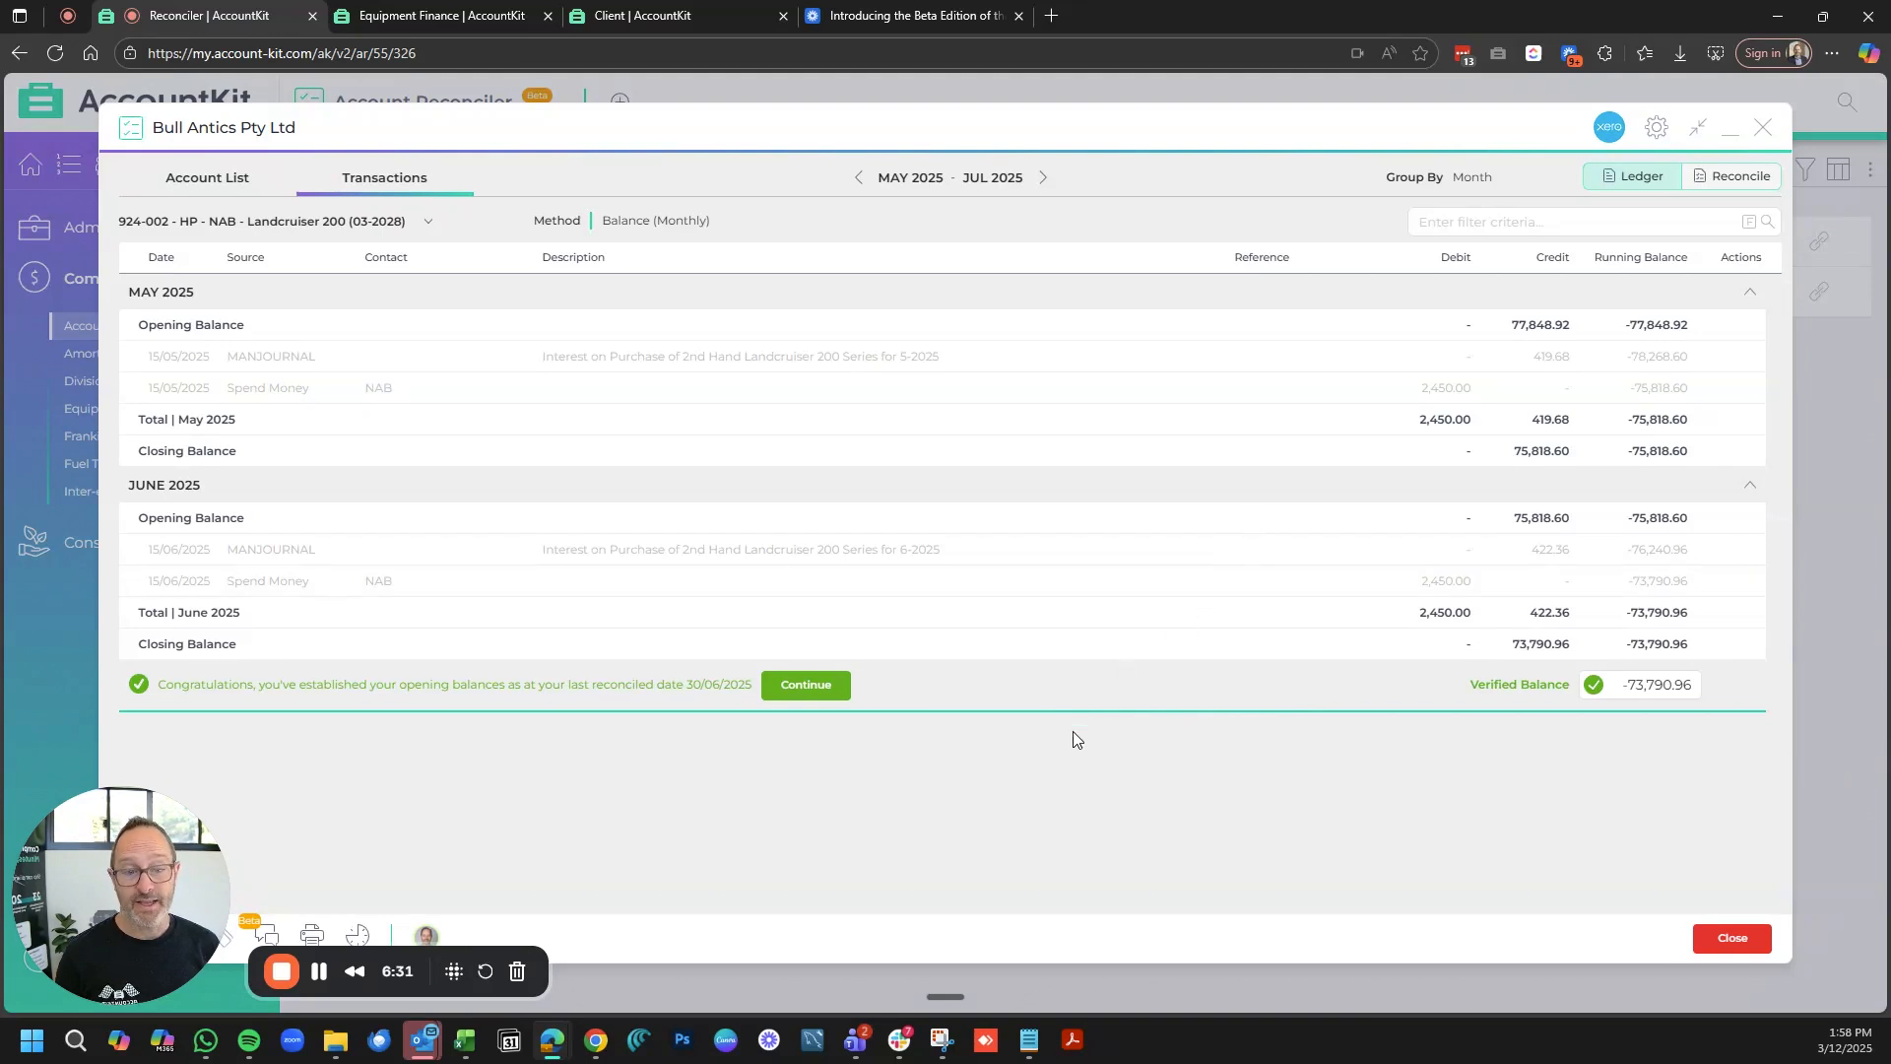
click(806, 690)
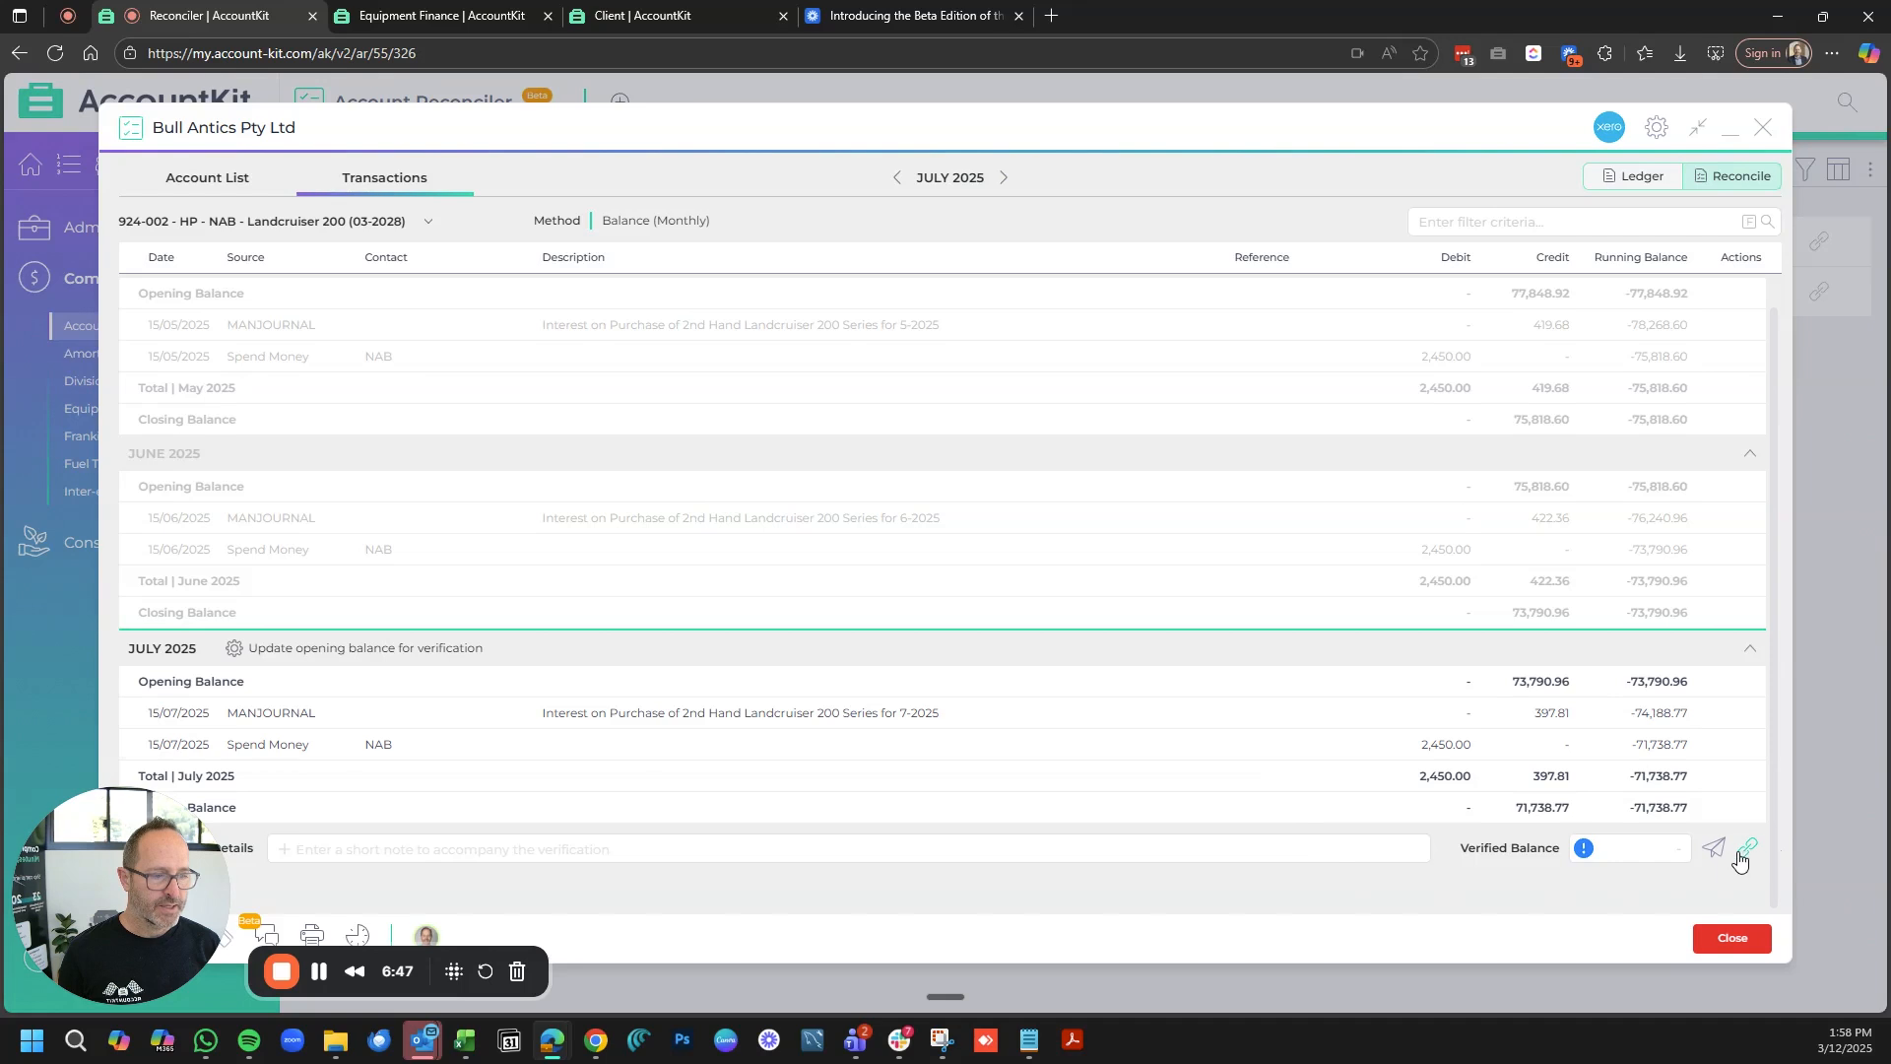
- In the Equipment Finance record for the 2nd Hand Landcruiser 200 Series, export the detail report as a PDF and close the report
click(457, 12)
scroll(1595, 694, down, 15)
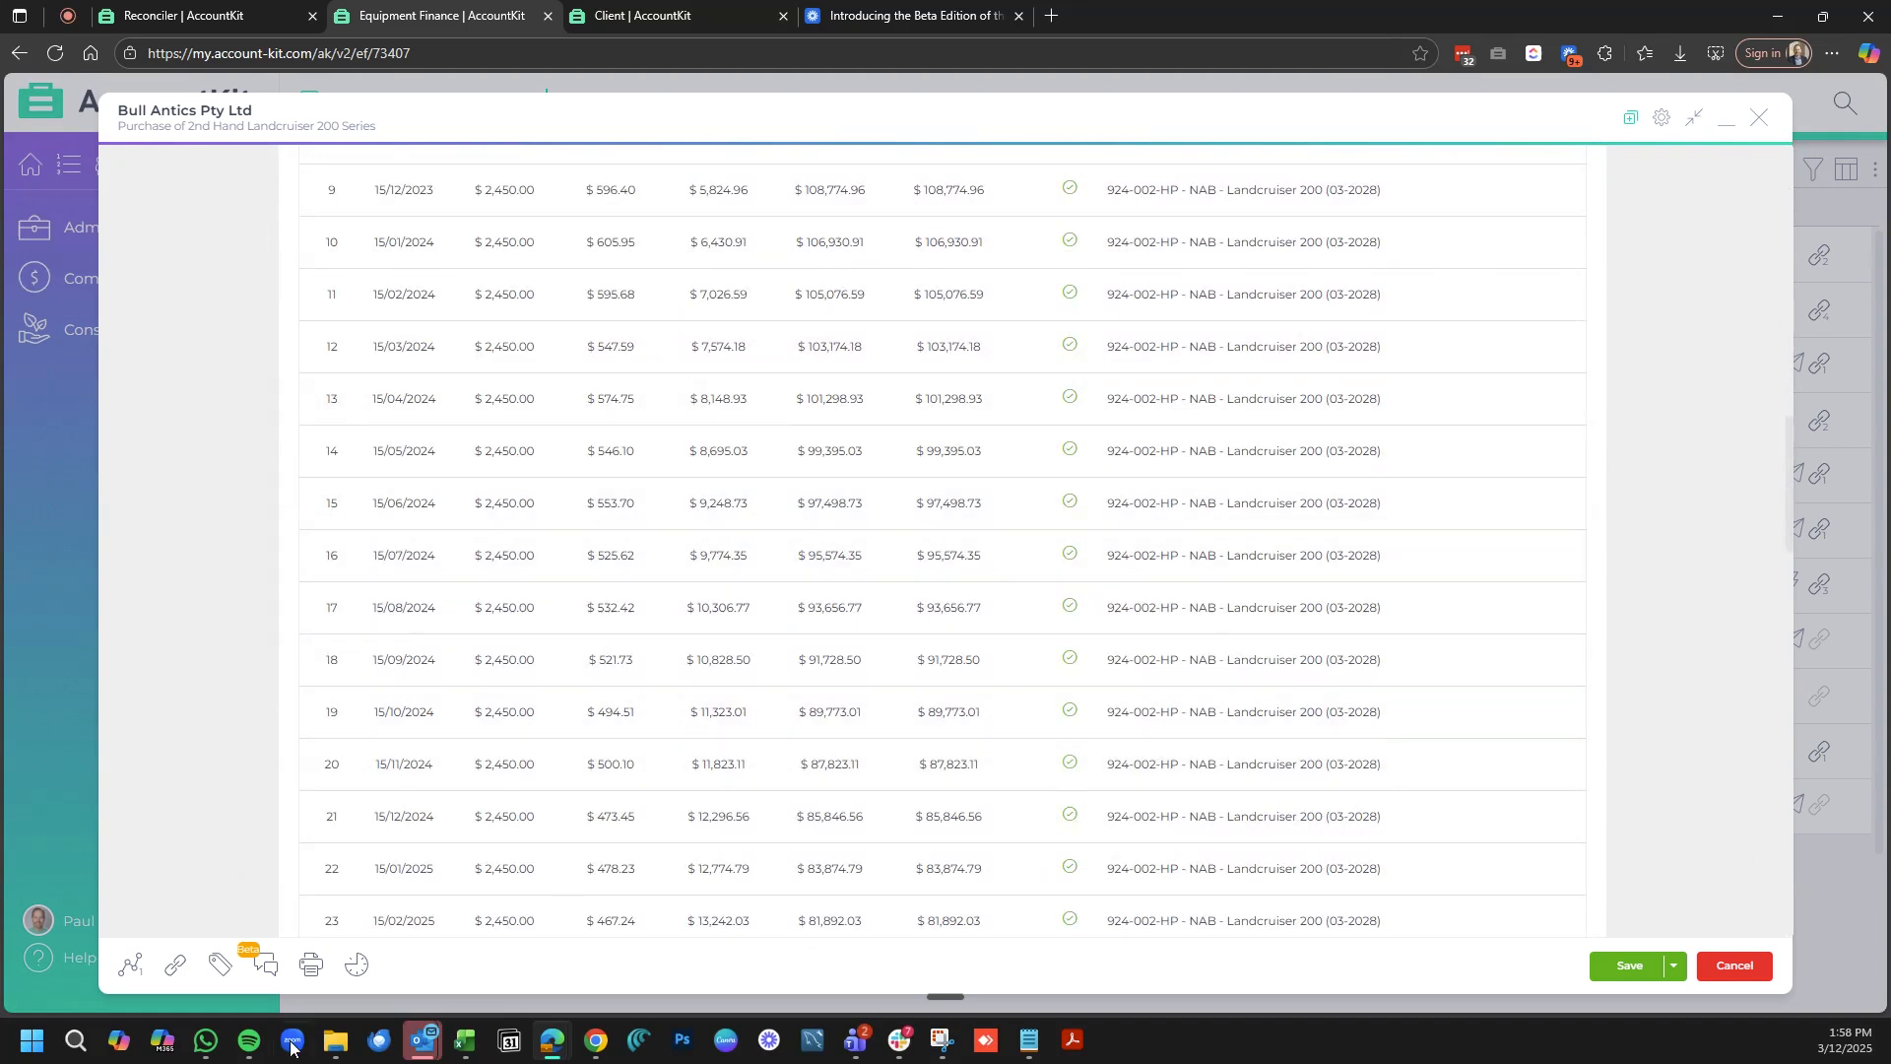
click(313, 965)
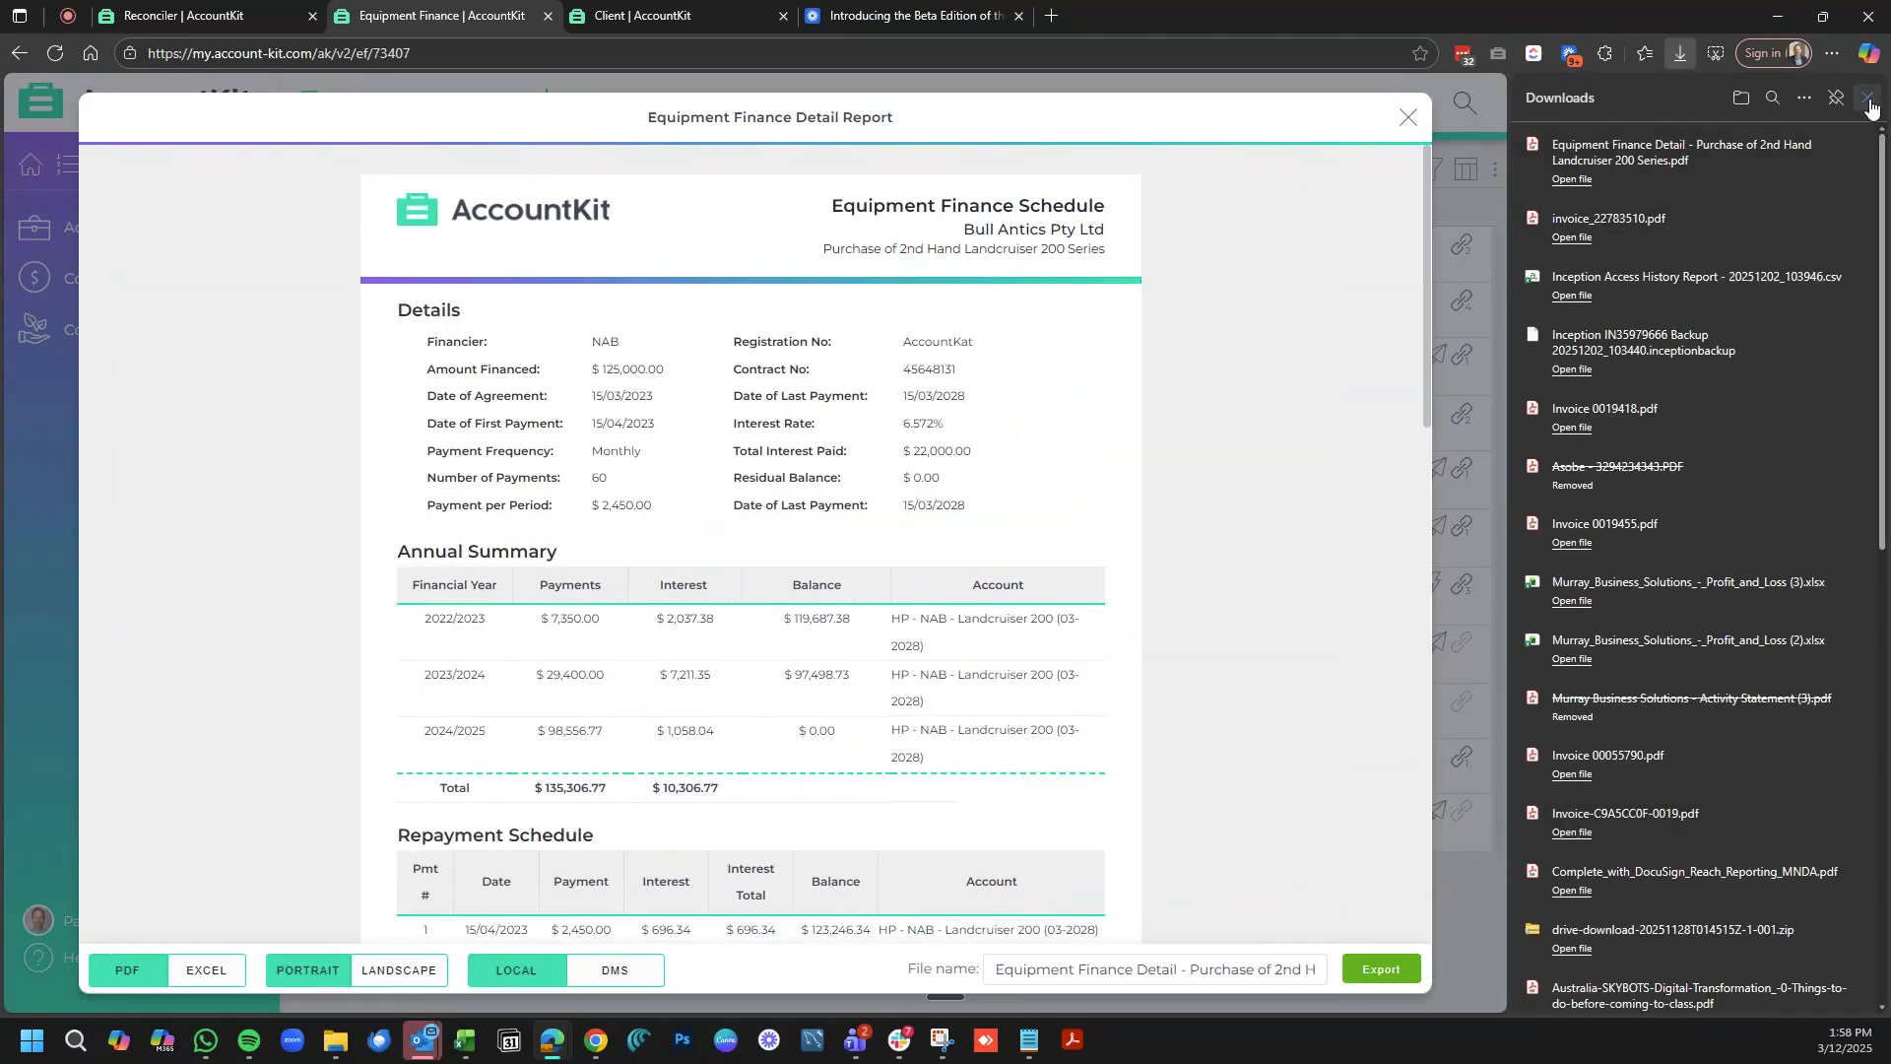
click(1870, 103)
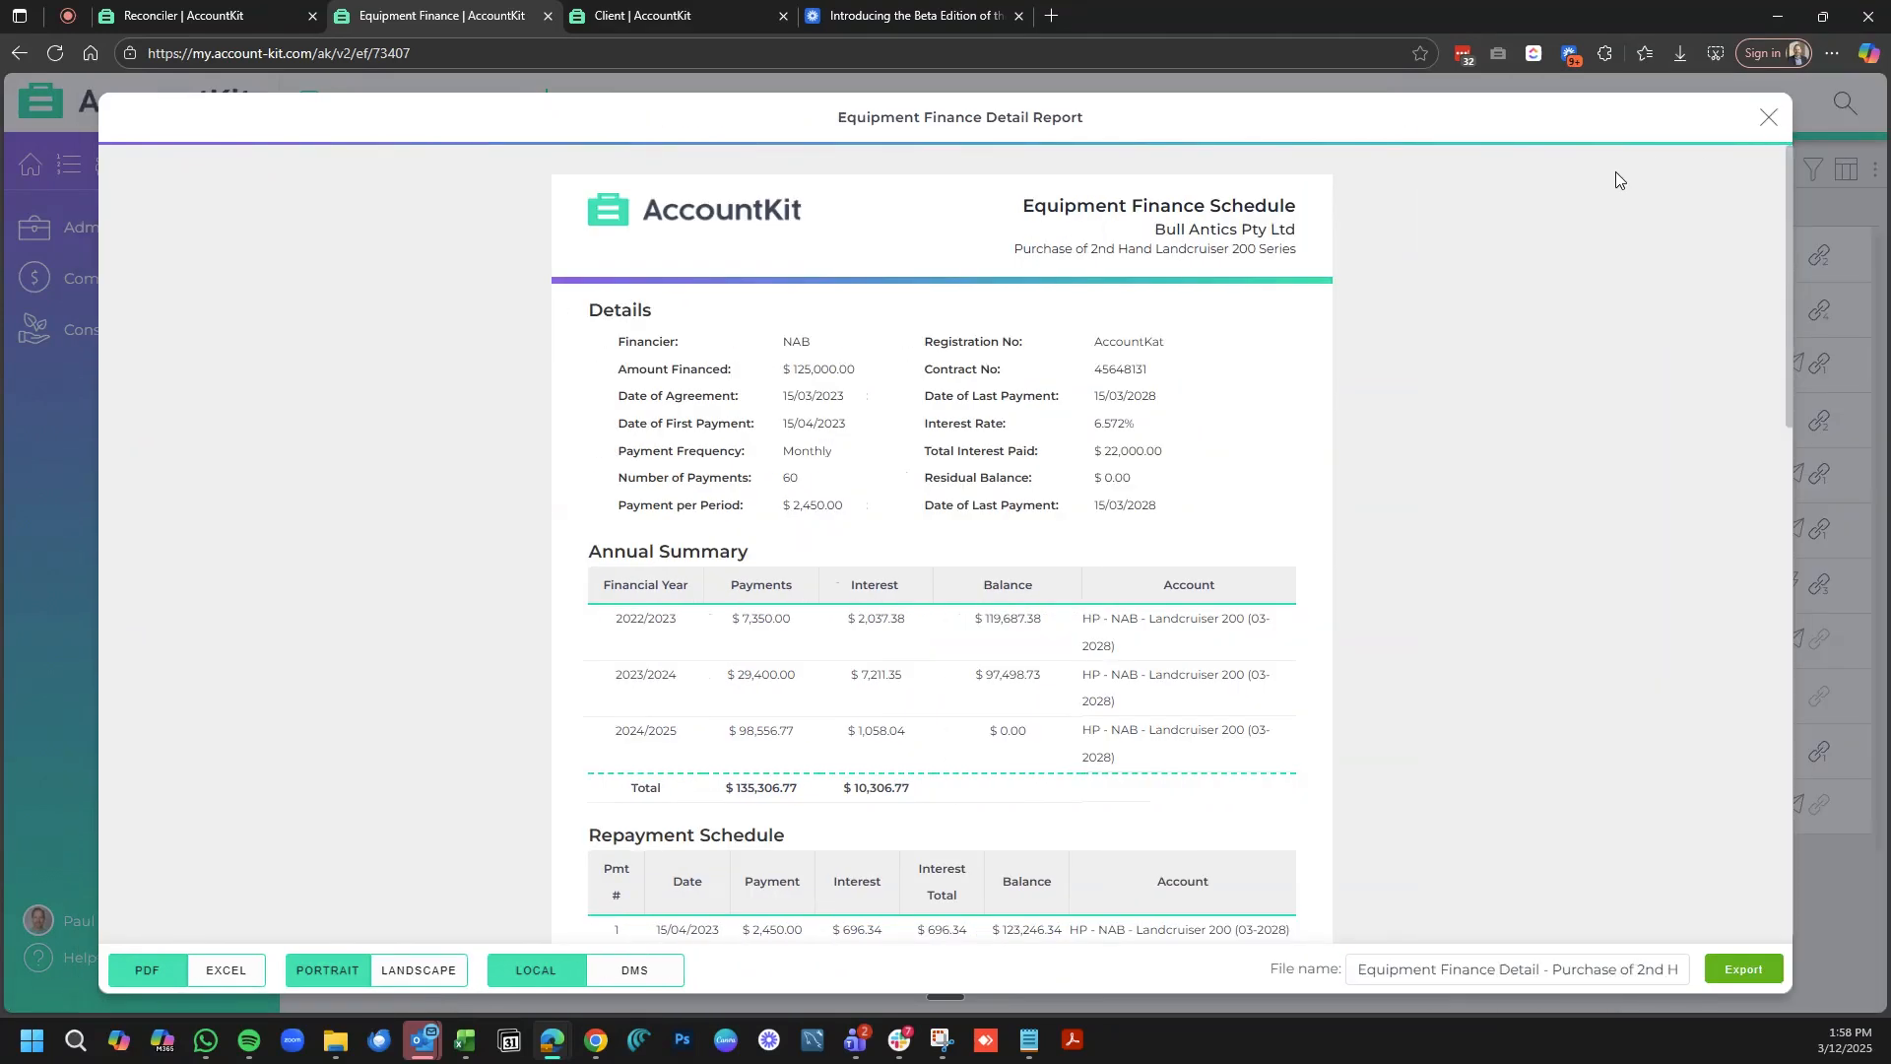
click(1764, 119)
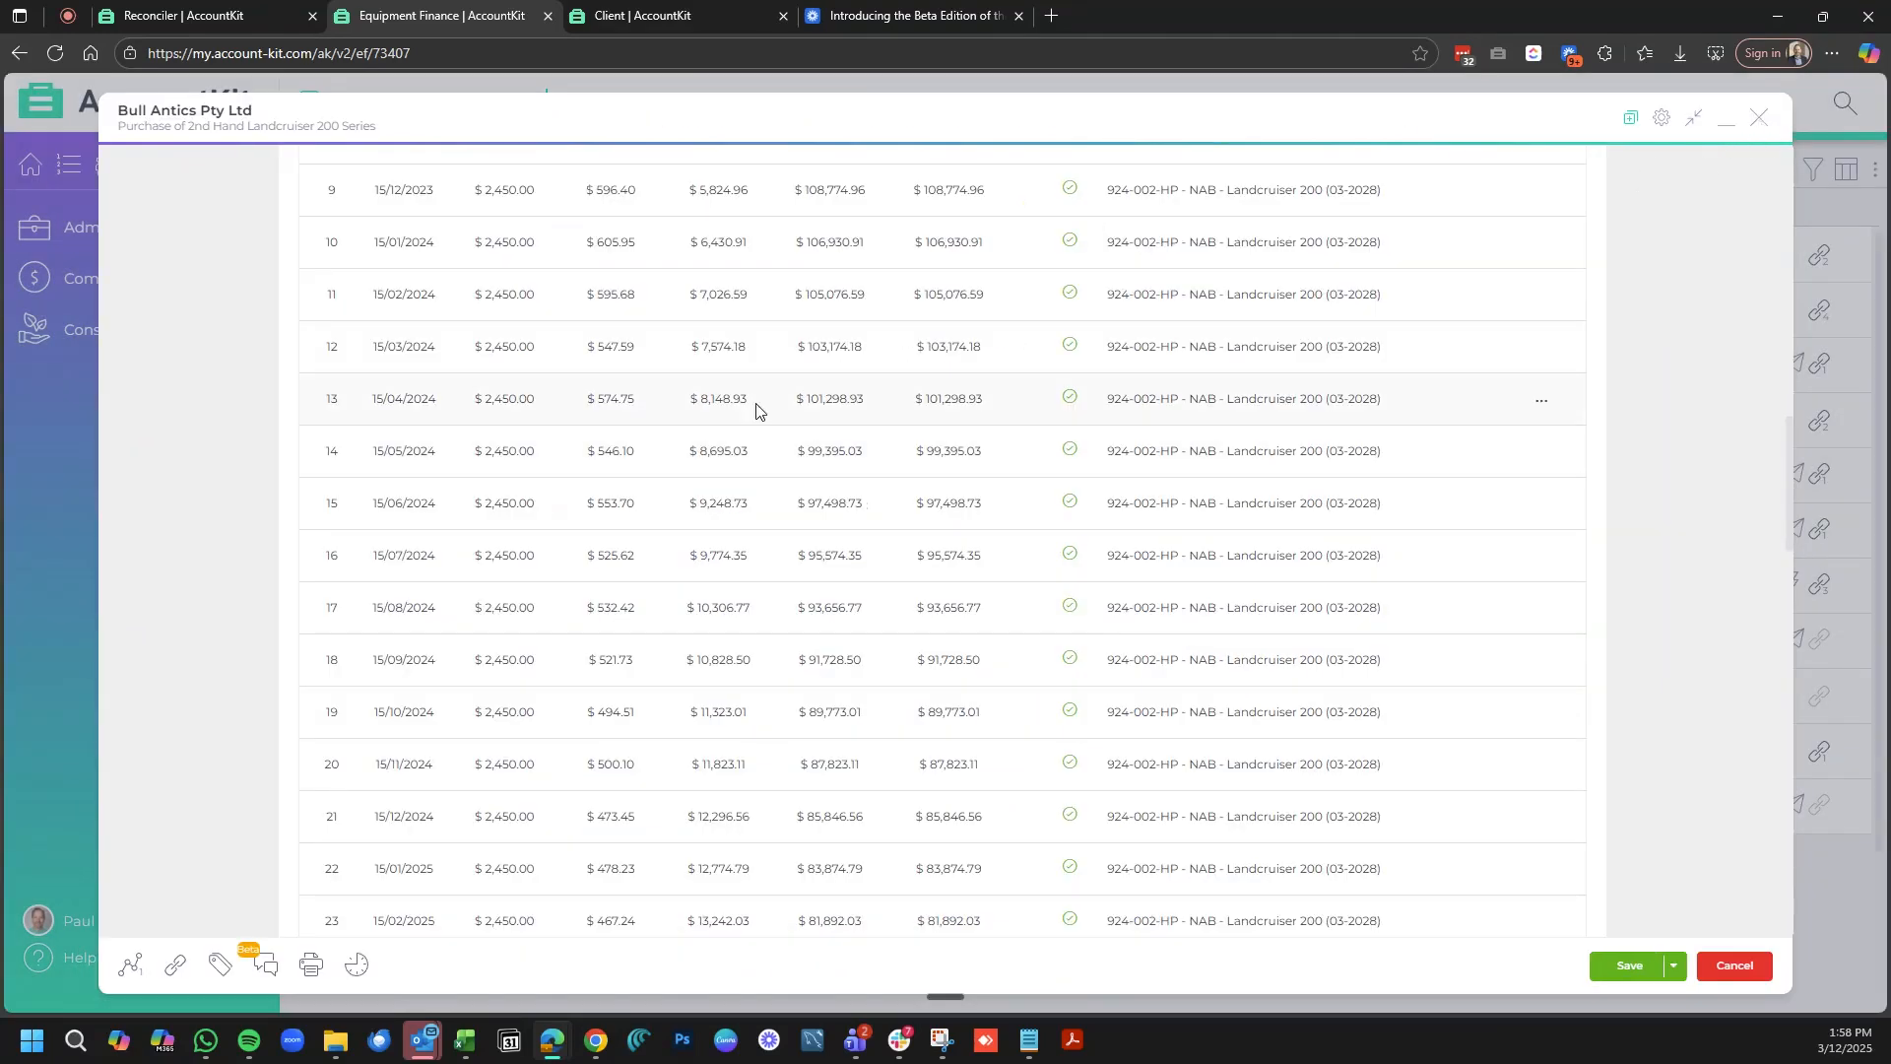
- Copy the web address of the Equipment Finance record and return to the Landcruiser account in the Reconciler
click(455, 51)
key(ctrl+c)
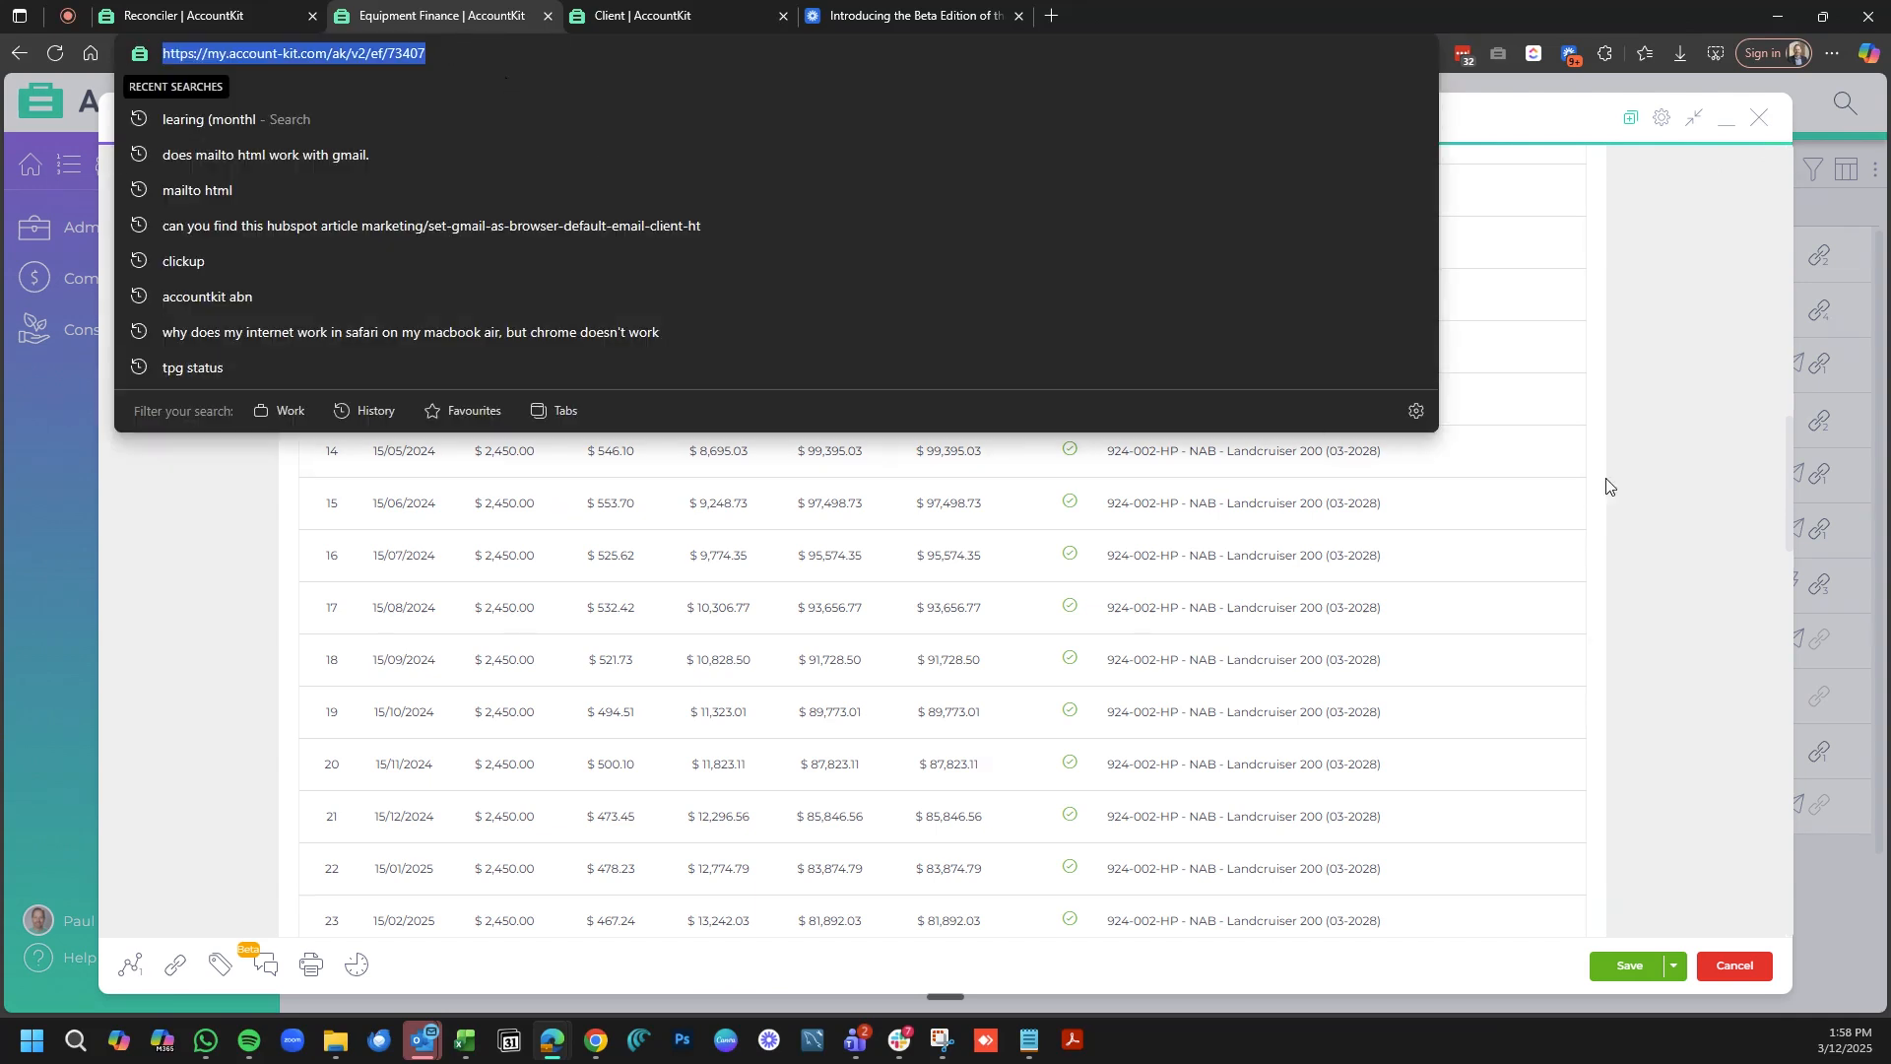
click(1696, 480)
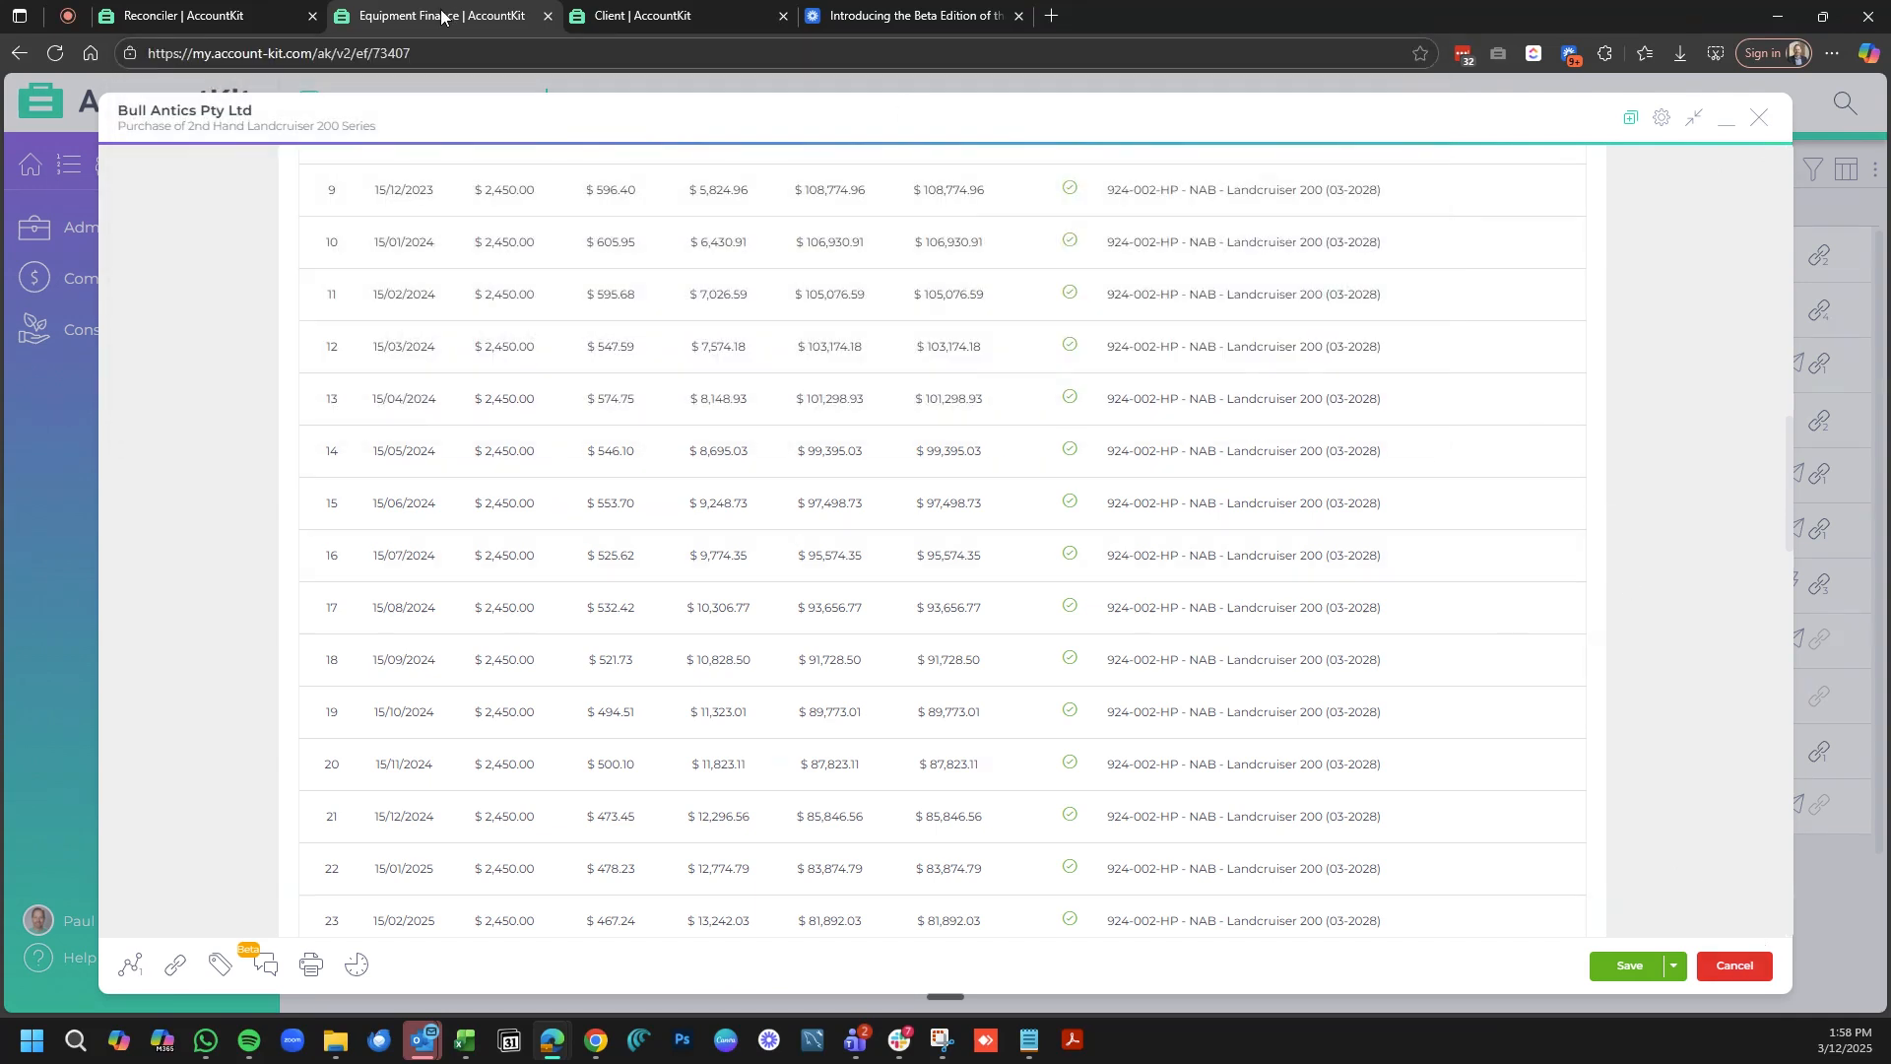
click(234, 16)
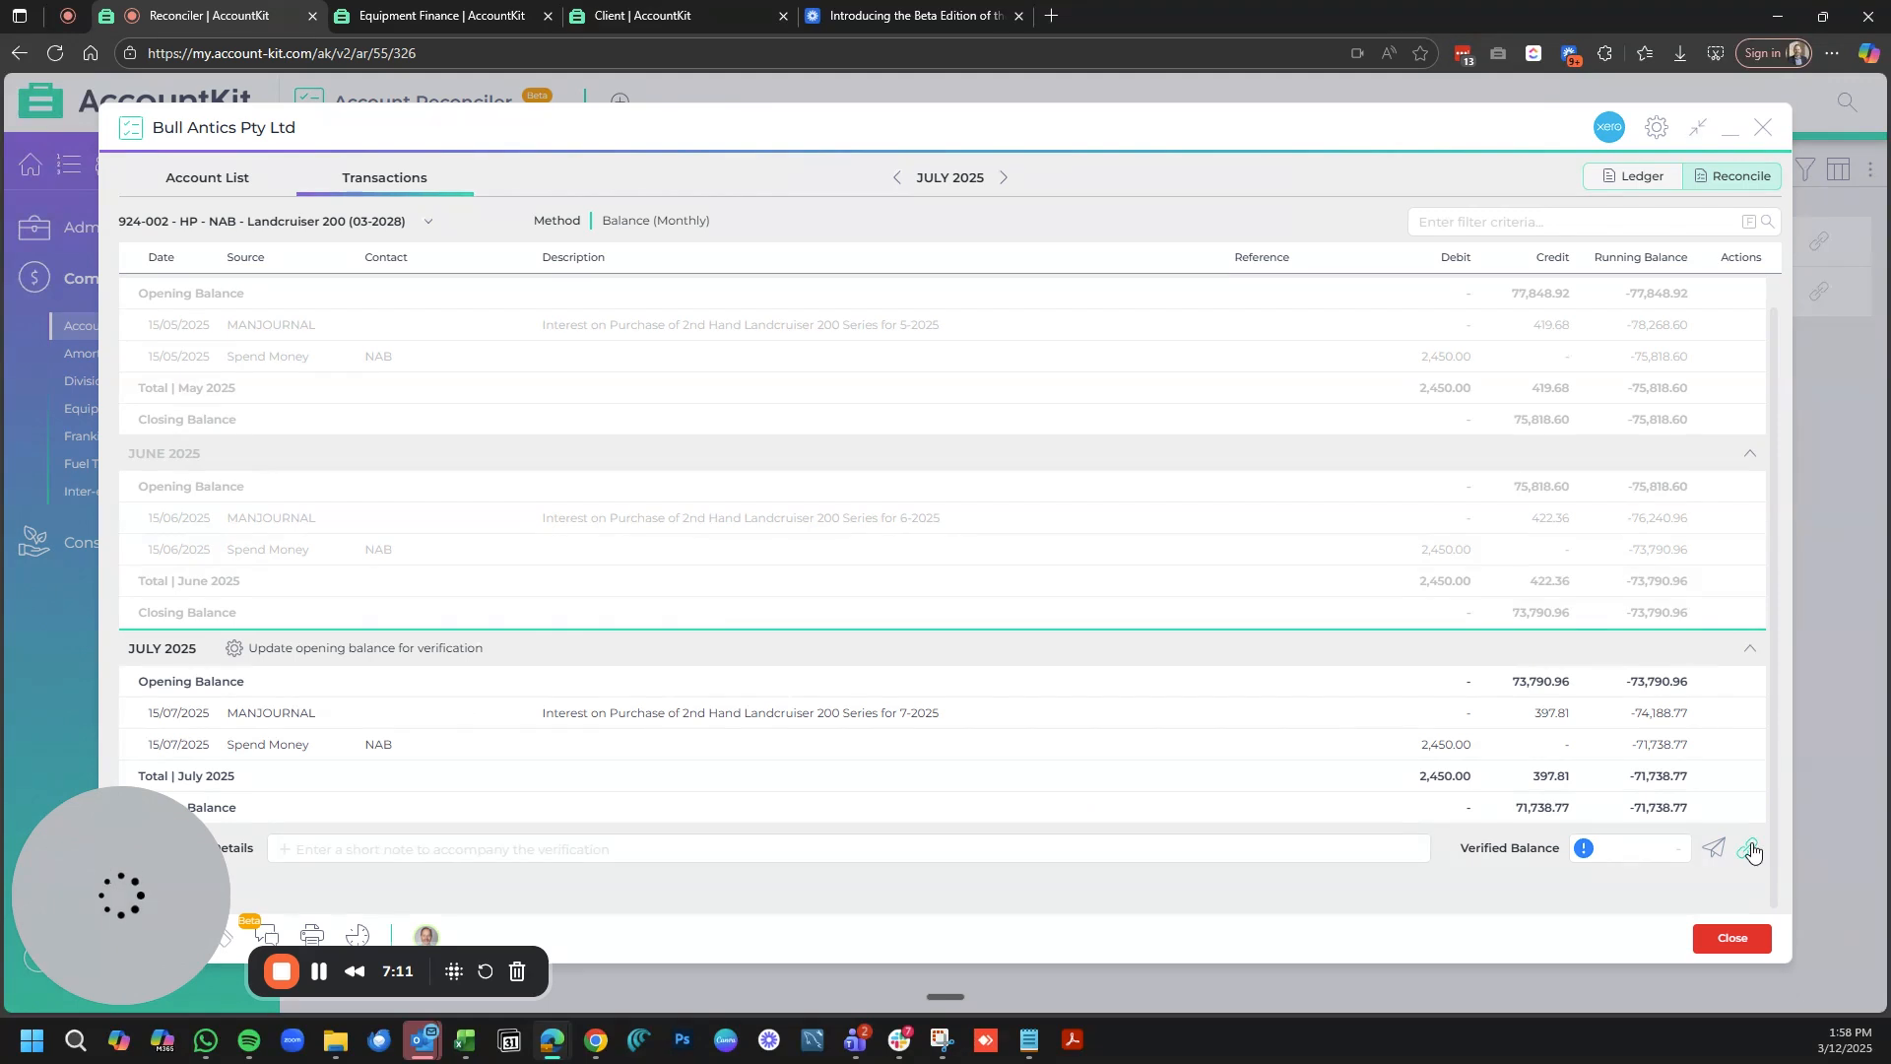
- Attach the copied Equipment Finance web address to the reconciler record as a link named "EF Schedule"
drag(136, 938, 103, 694)
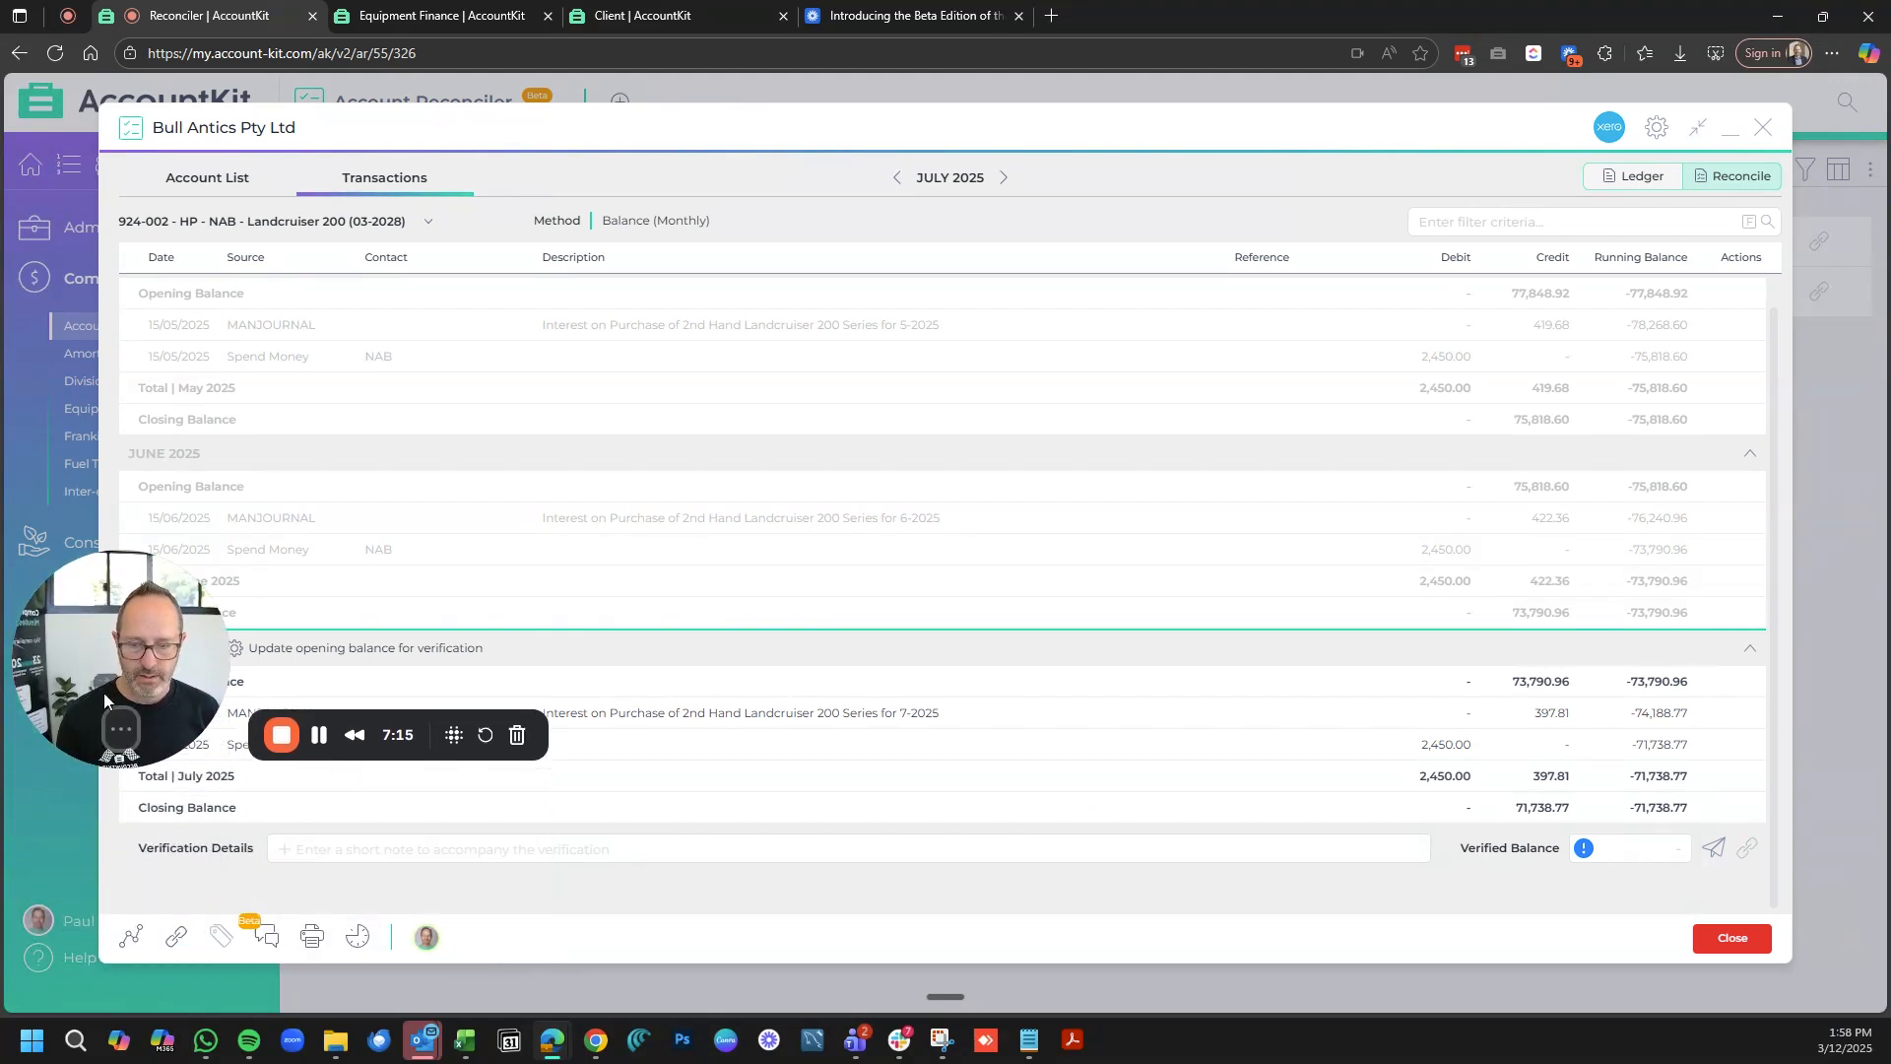
click(174, 947)
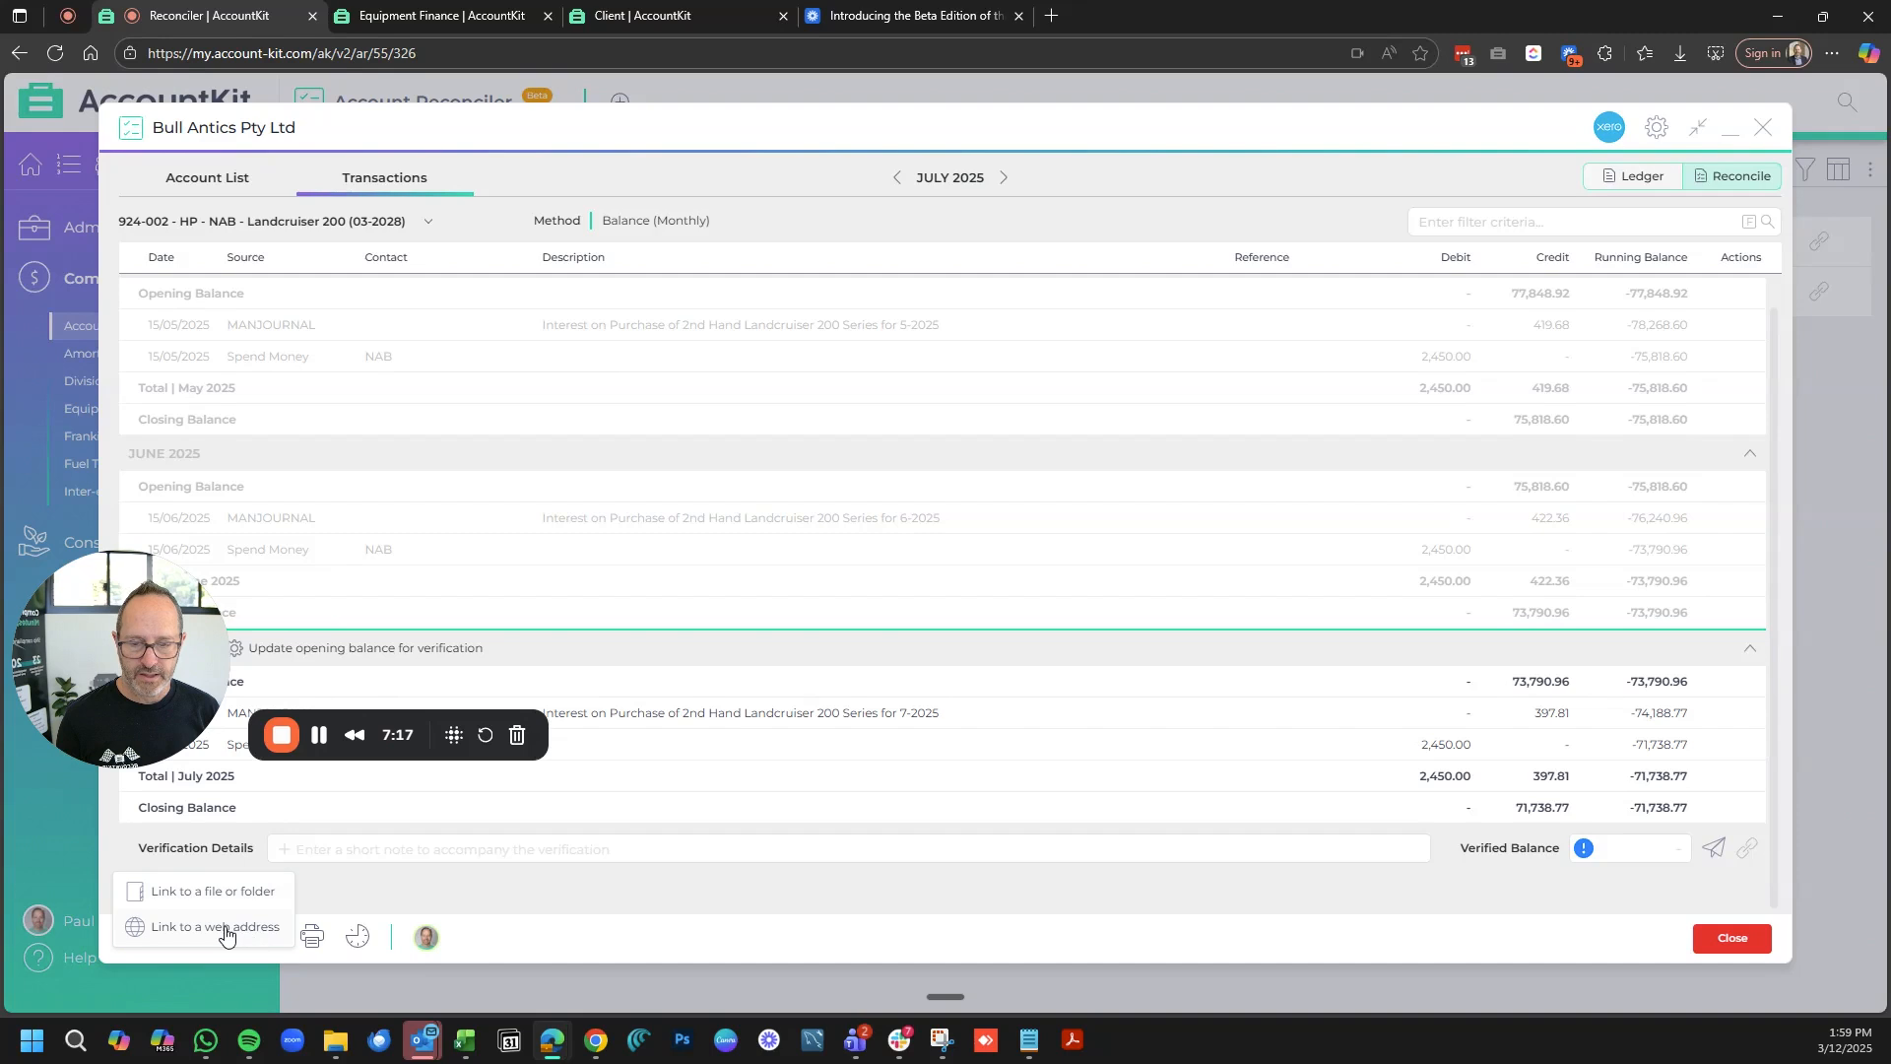
click(197, 929)
key(ctrl+v)
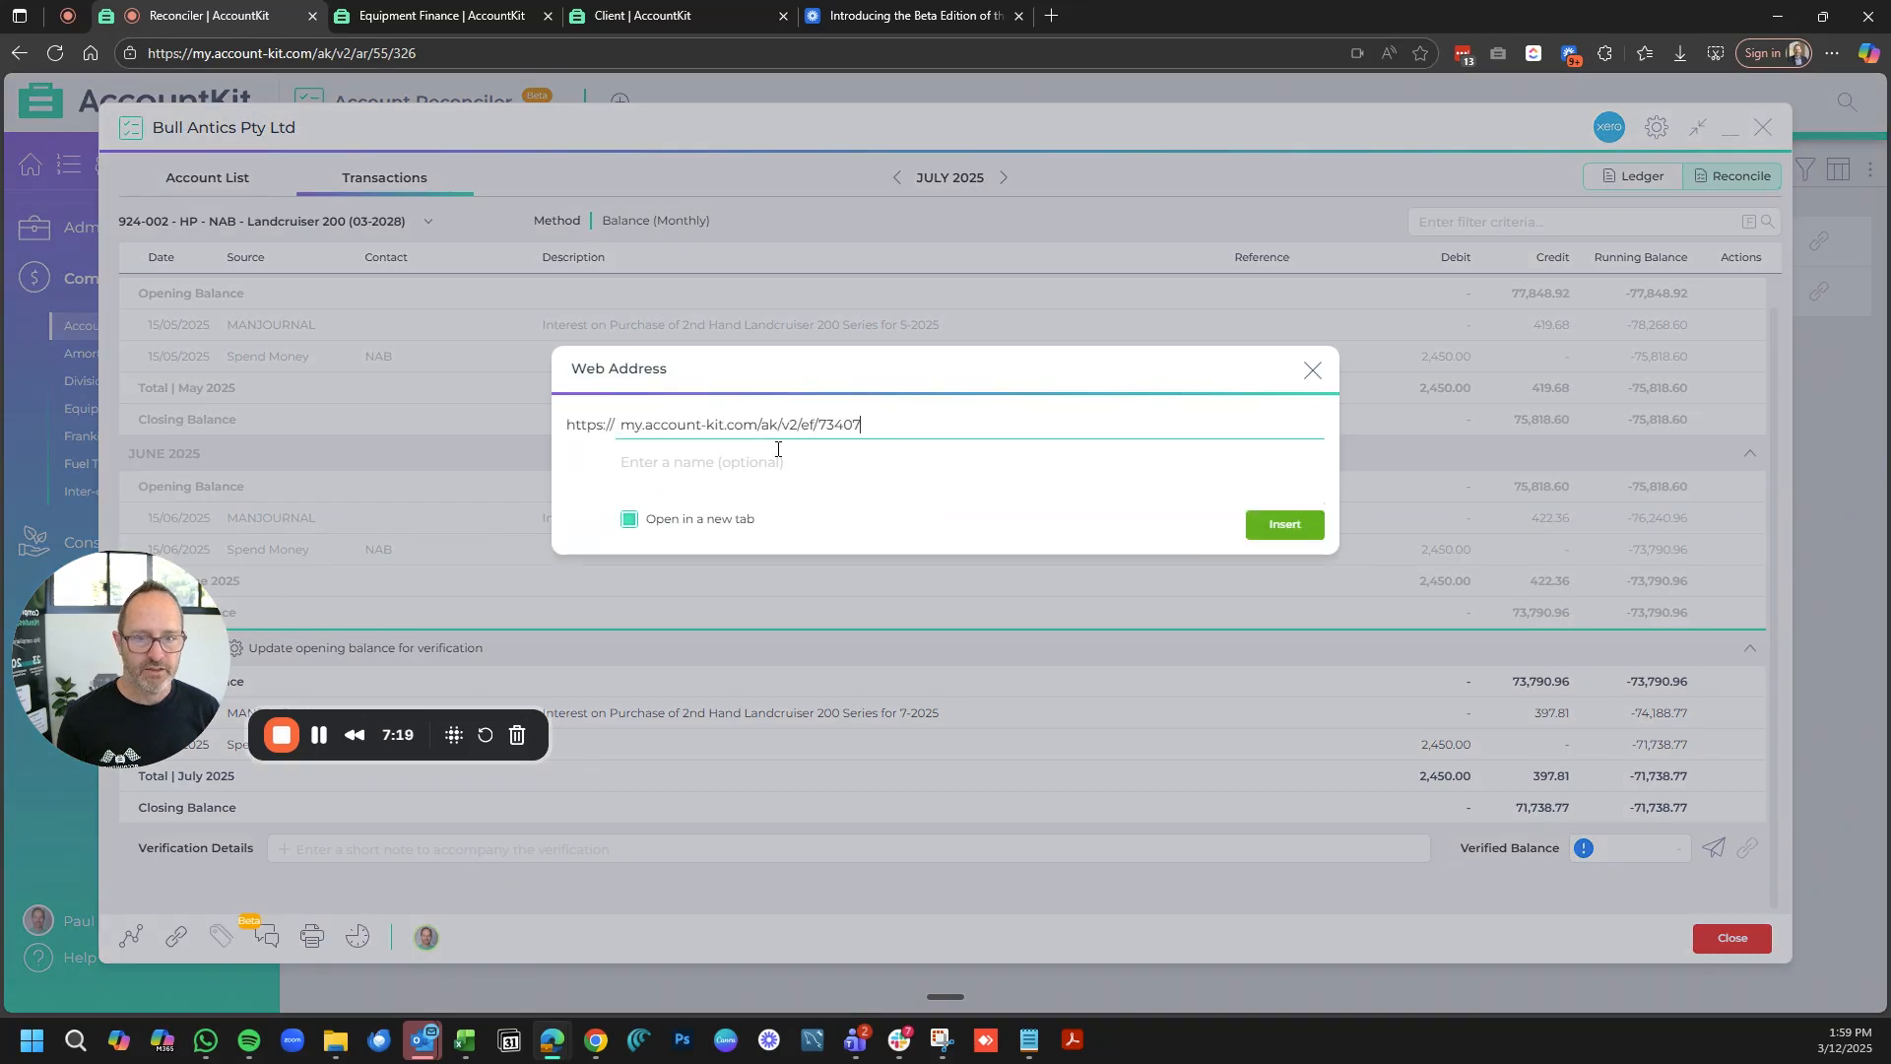
click(910, 469)
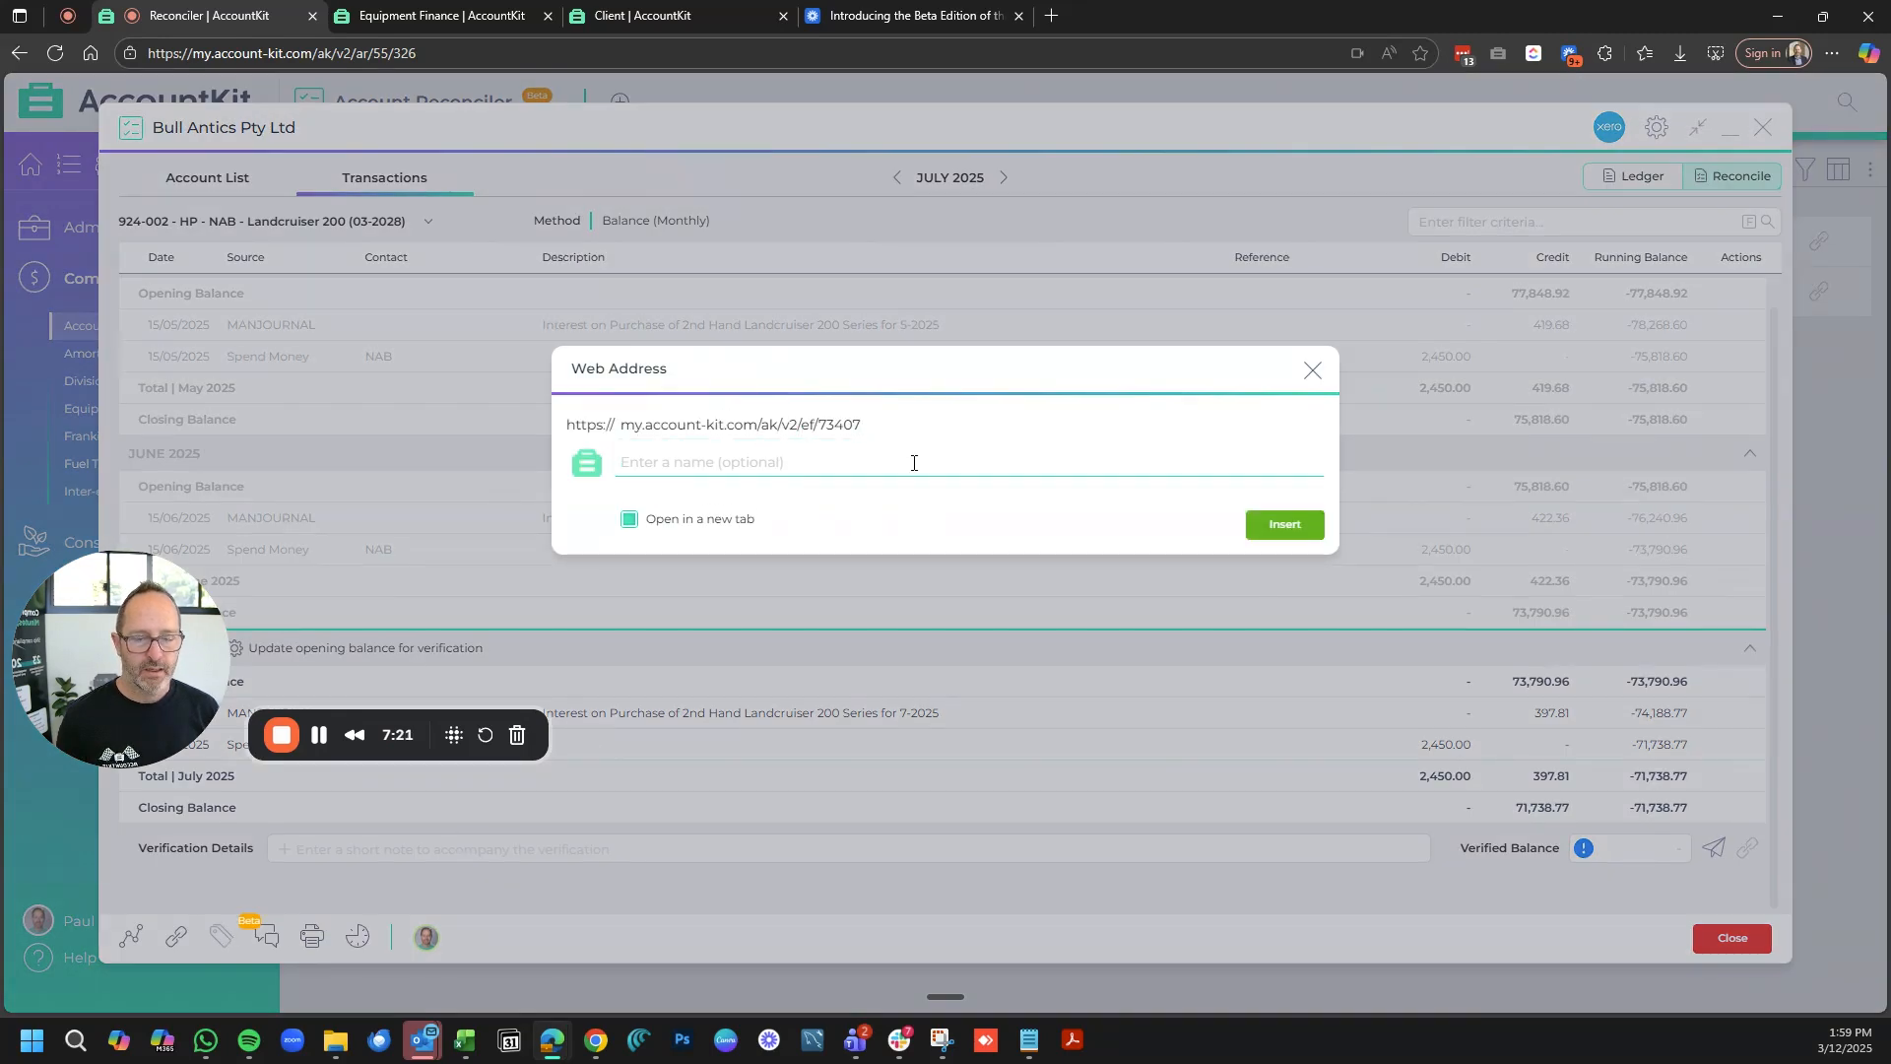
text(EF Scheudl)
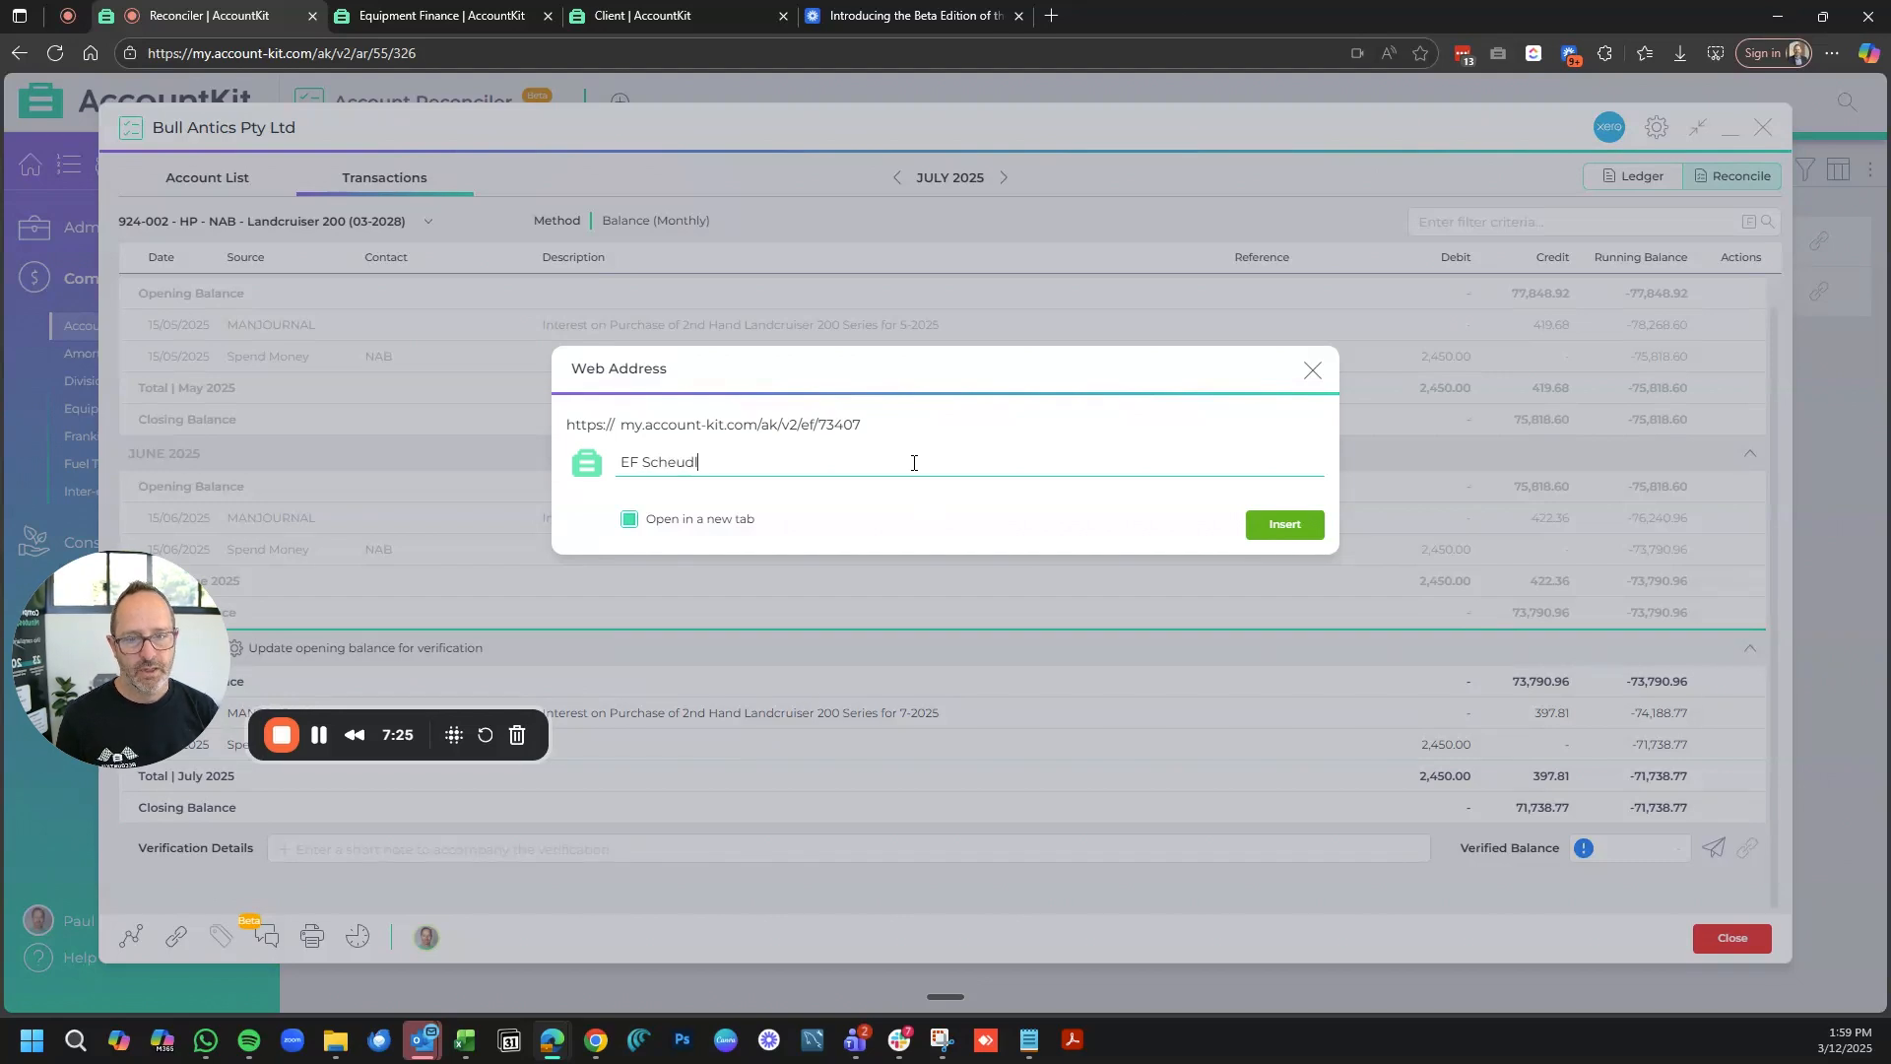
key(BackSpace)
key(BackSpace)
key(BackSpace)
text(dule)
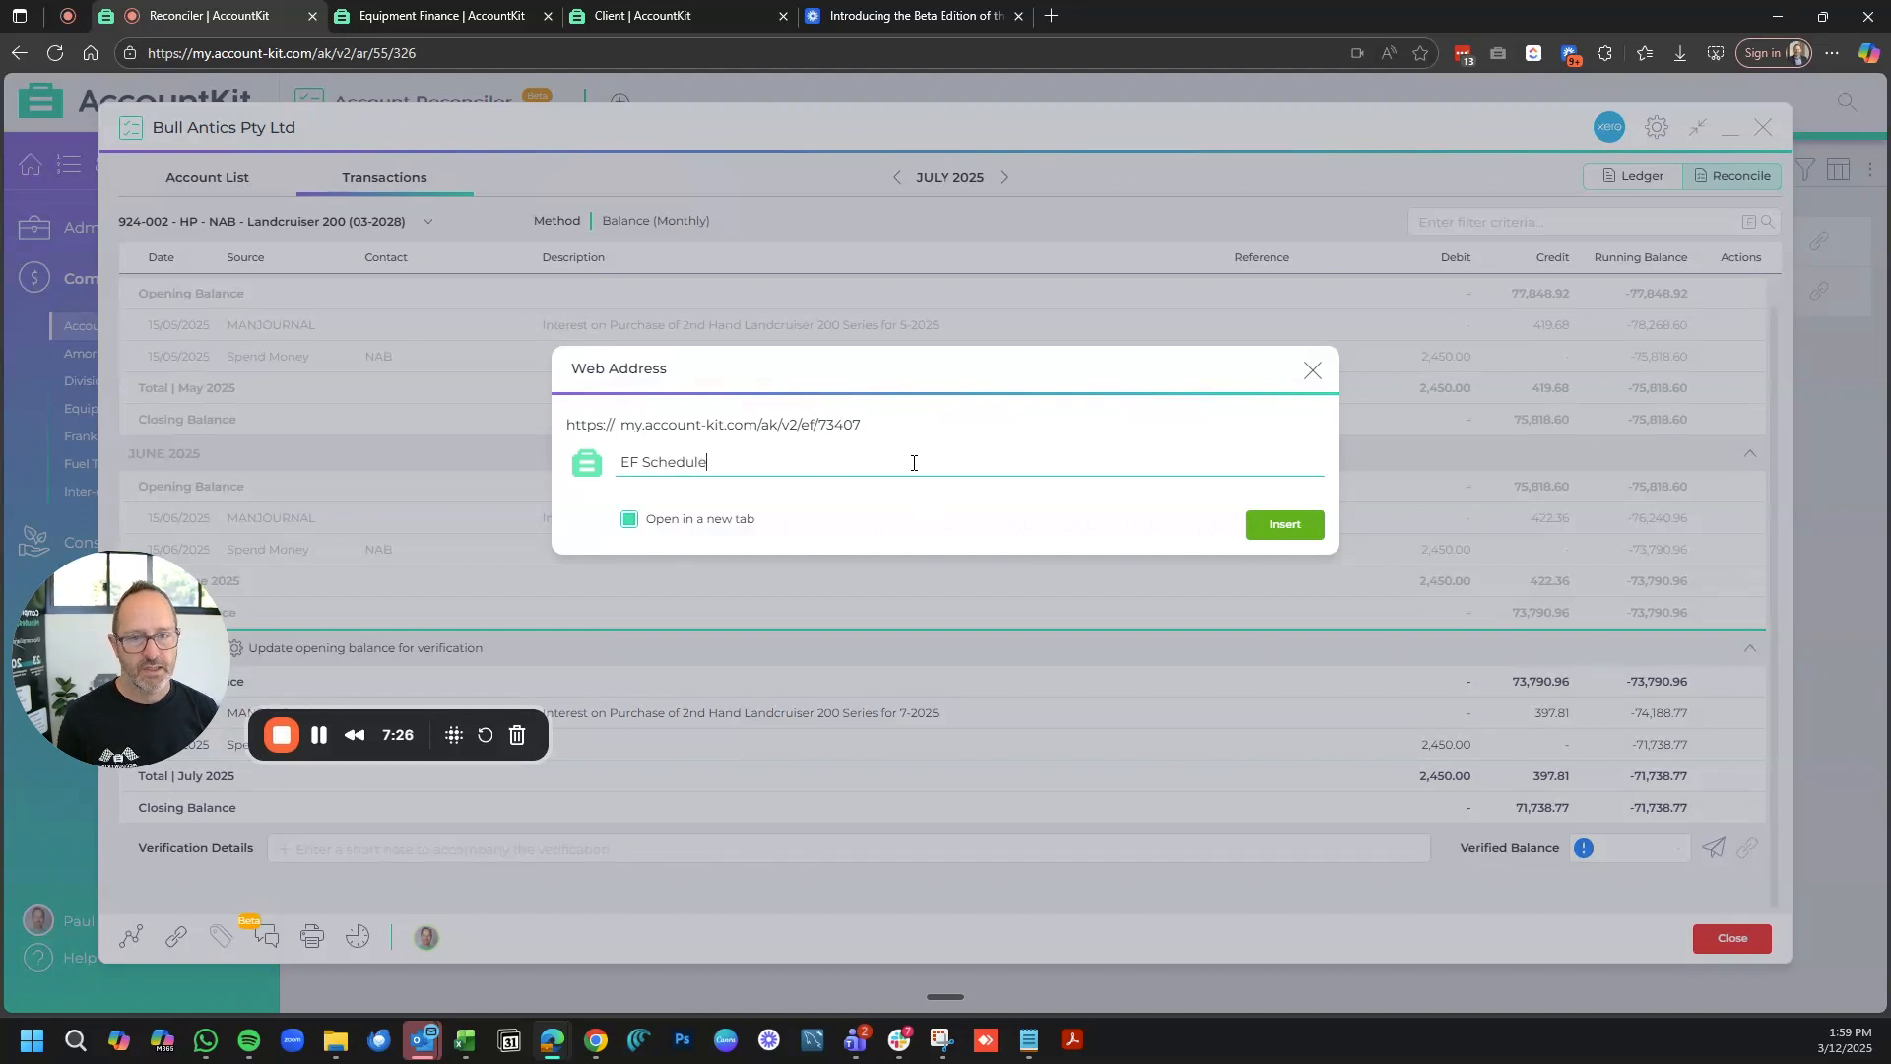
click(1294, 527)
- Upload the downloaded Equipment Finance Detail PDF to the client's 2026/Tax folder and link it to the Landcruiser account's July 2025 verification
click(1747, 851)
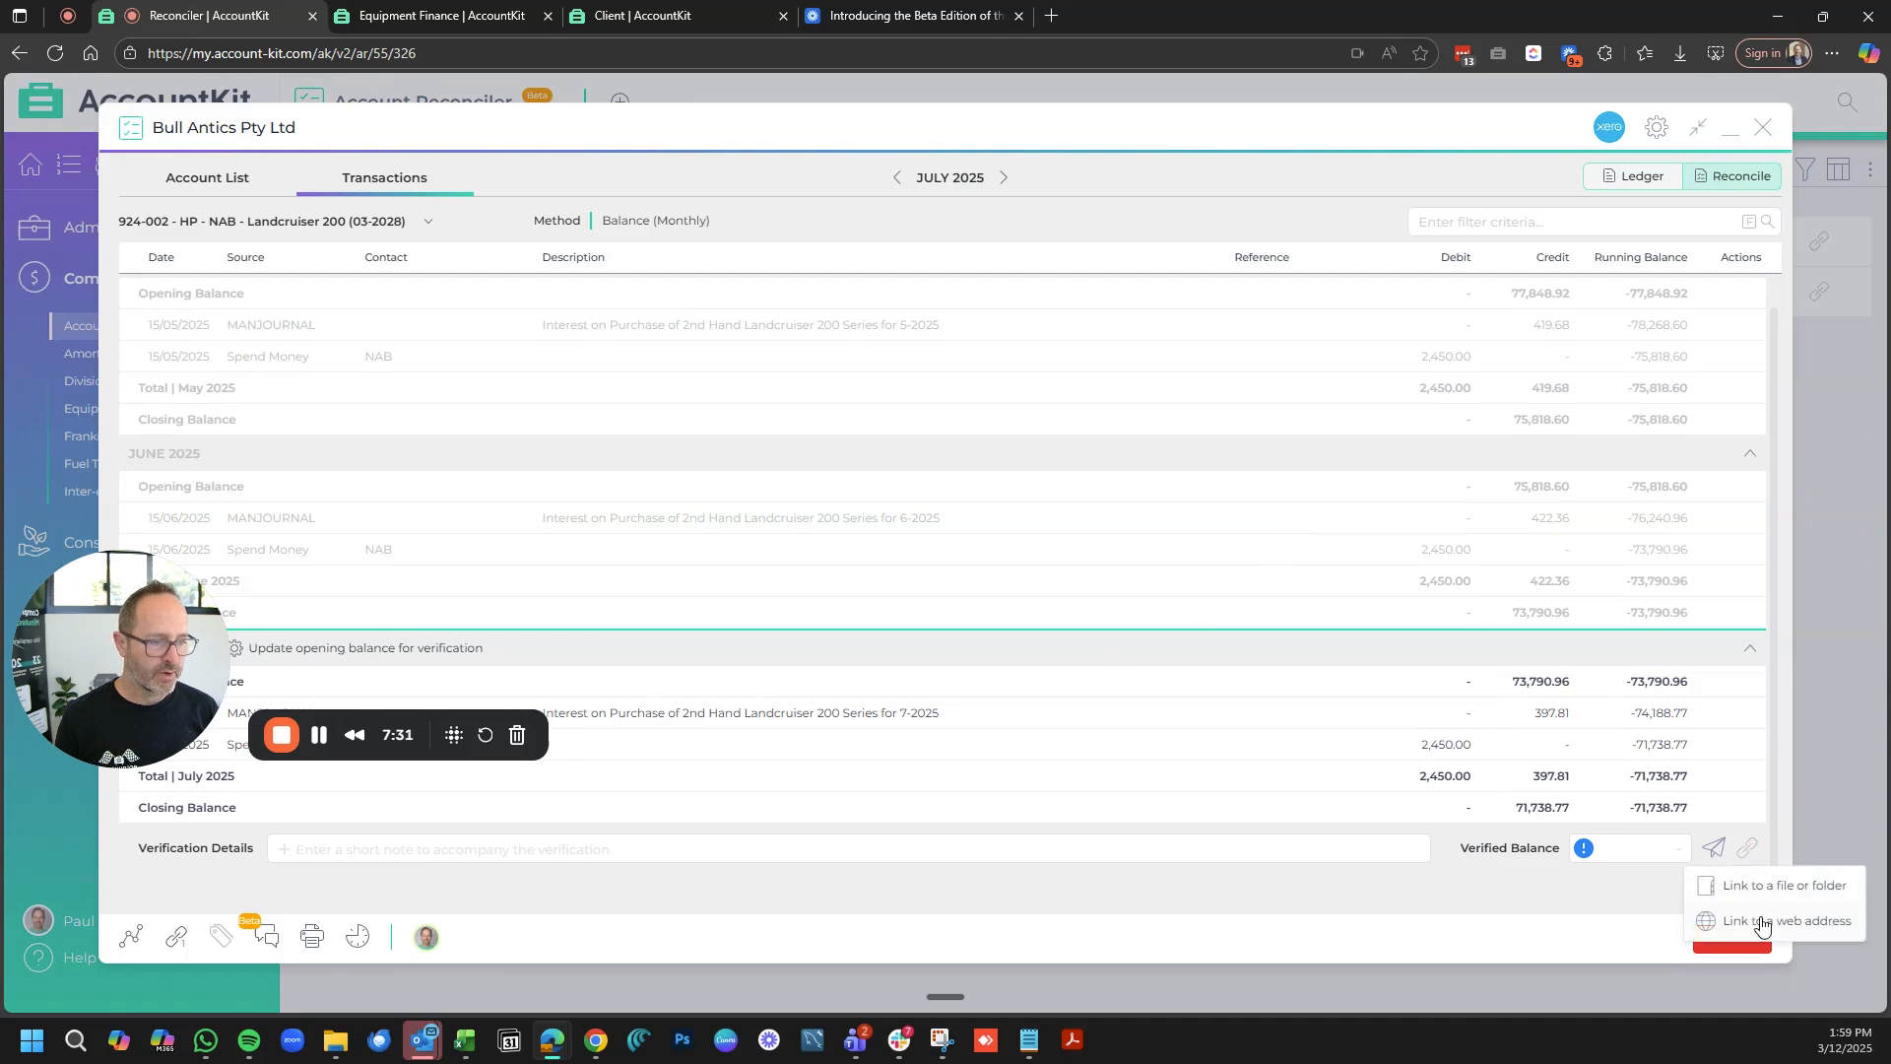
click(1793, 886)
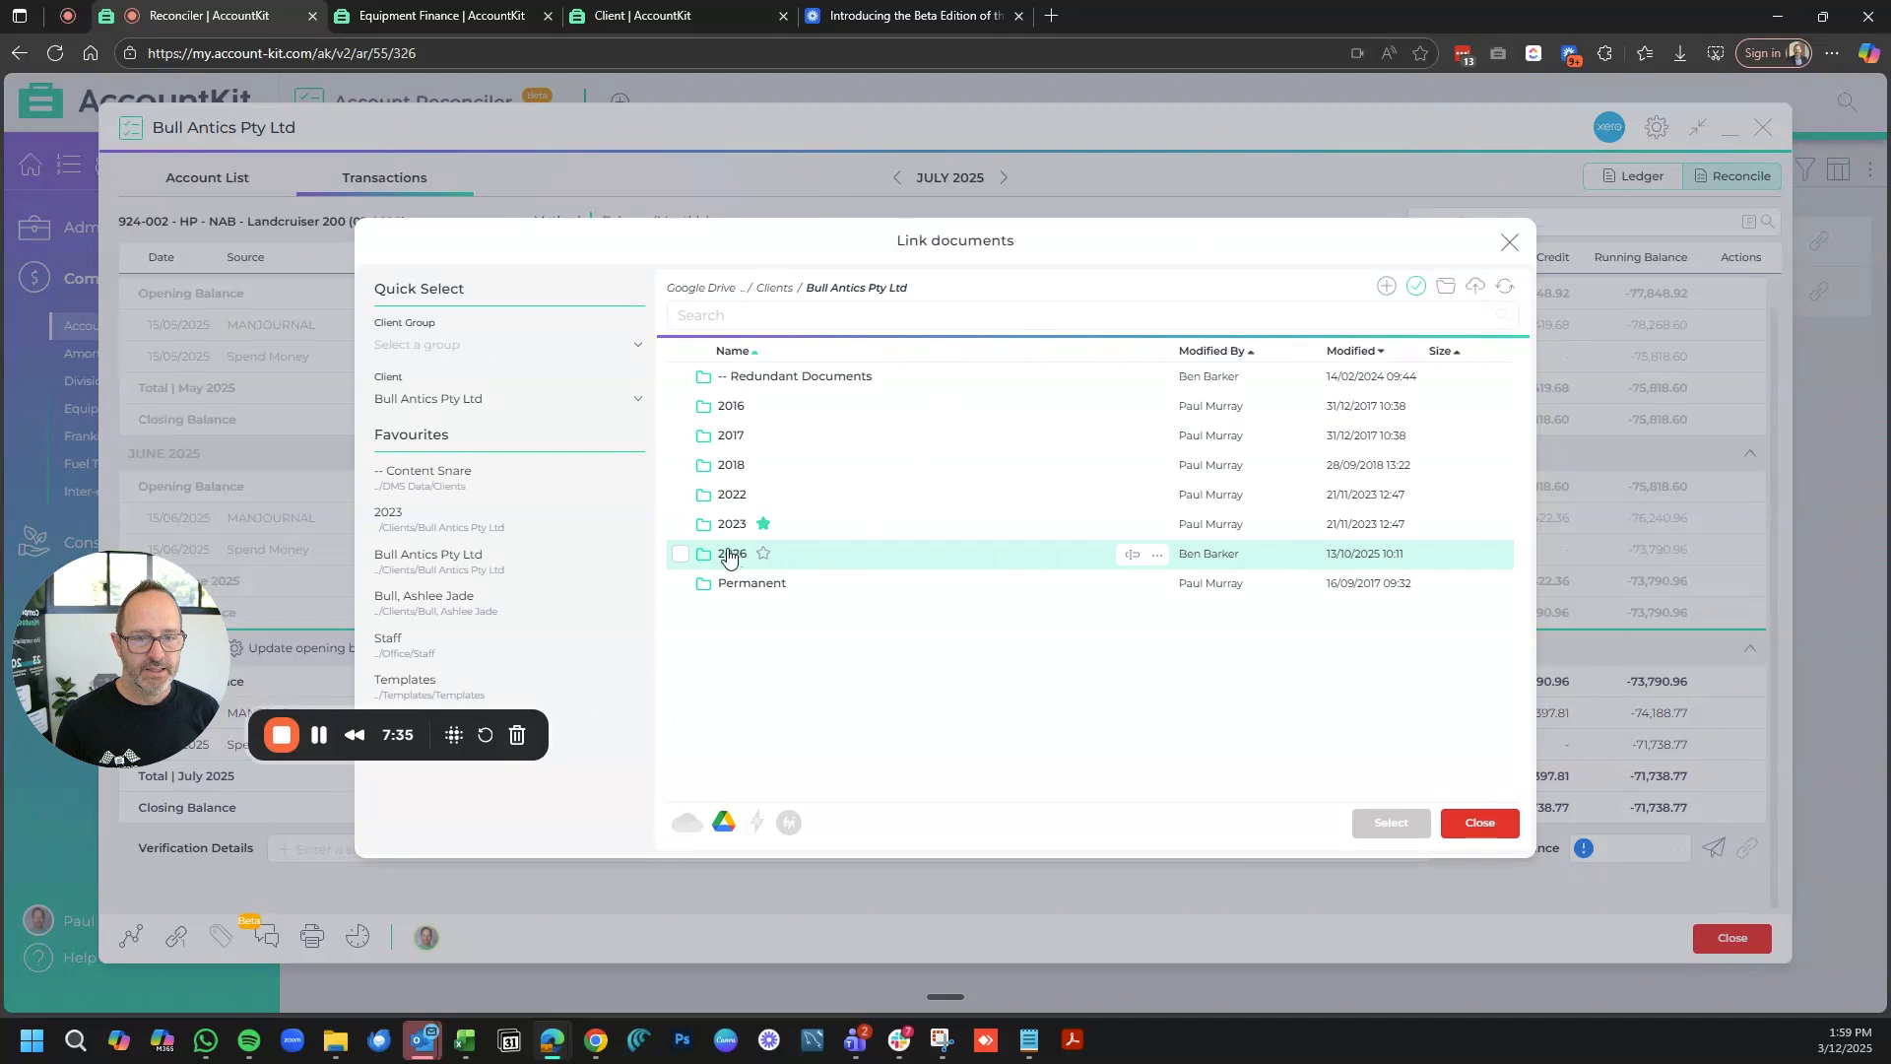
click(735, 560)
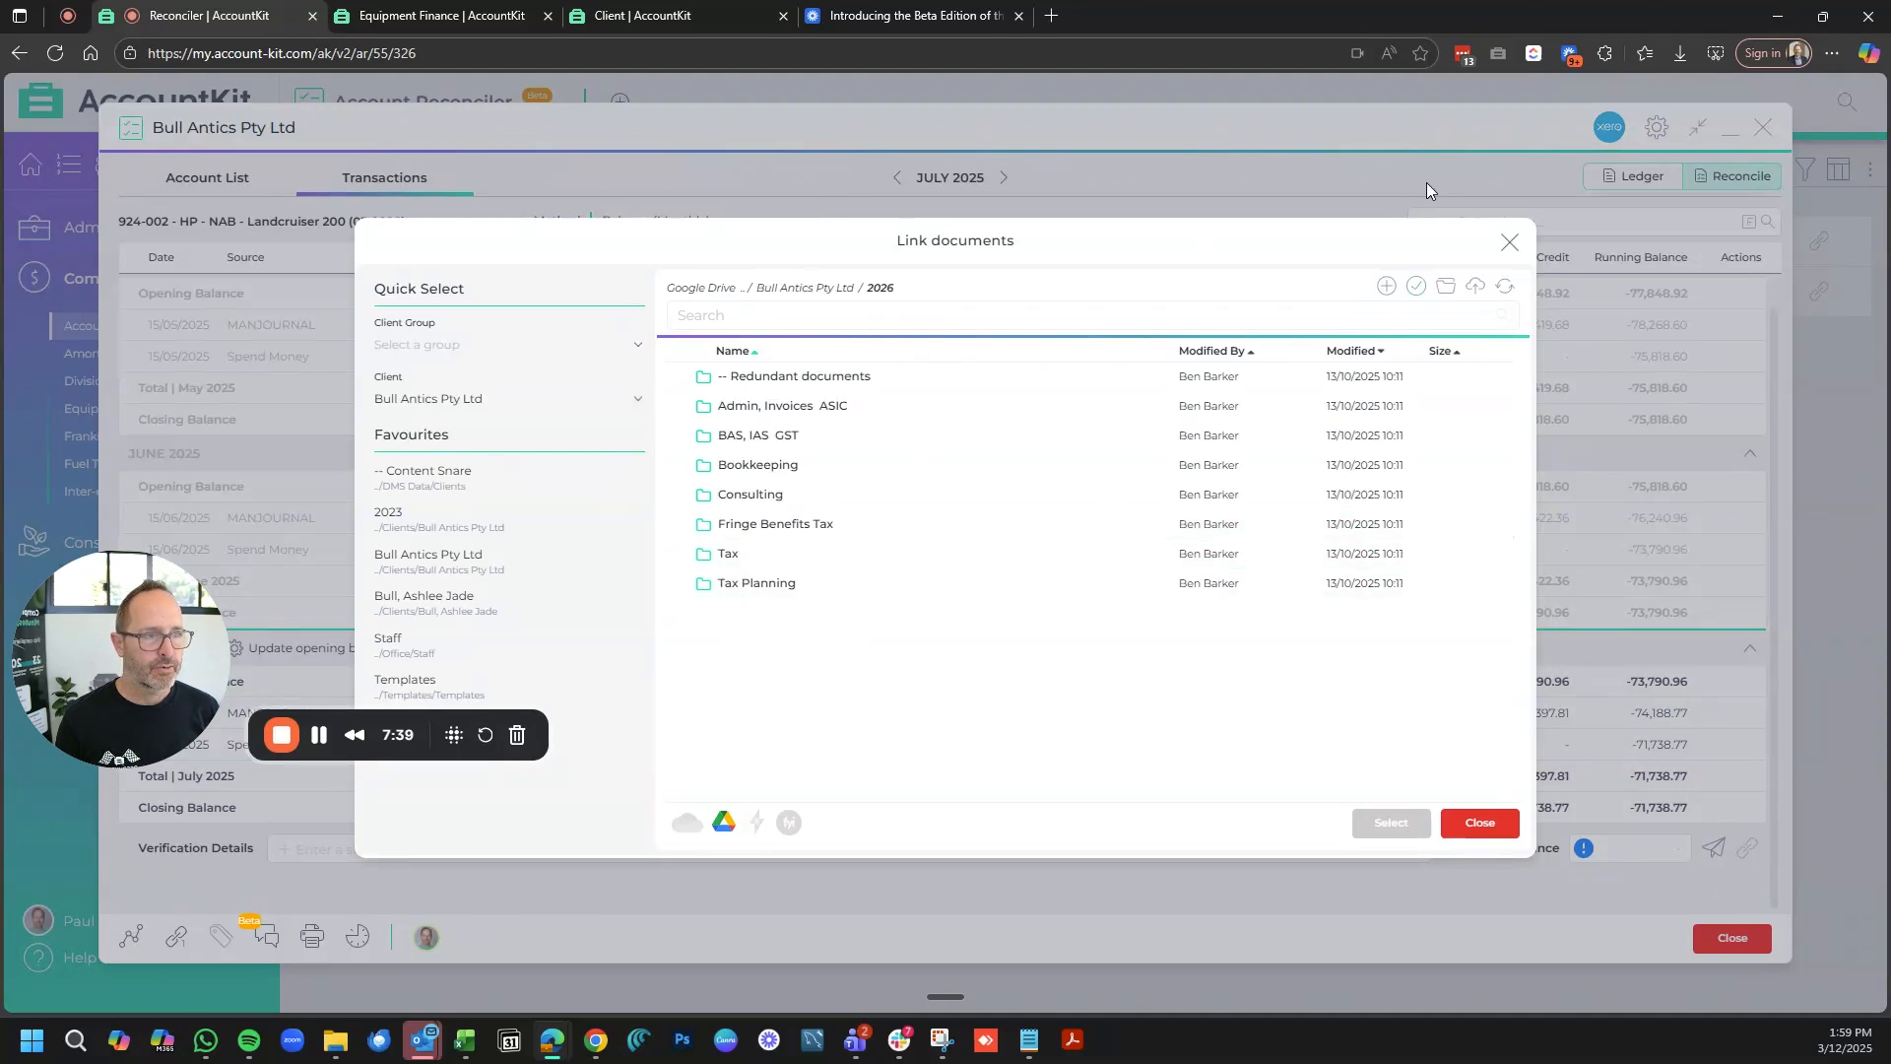
click(1680, 53)
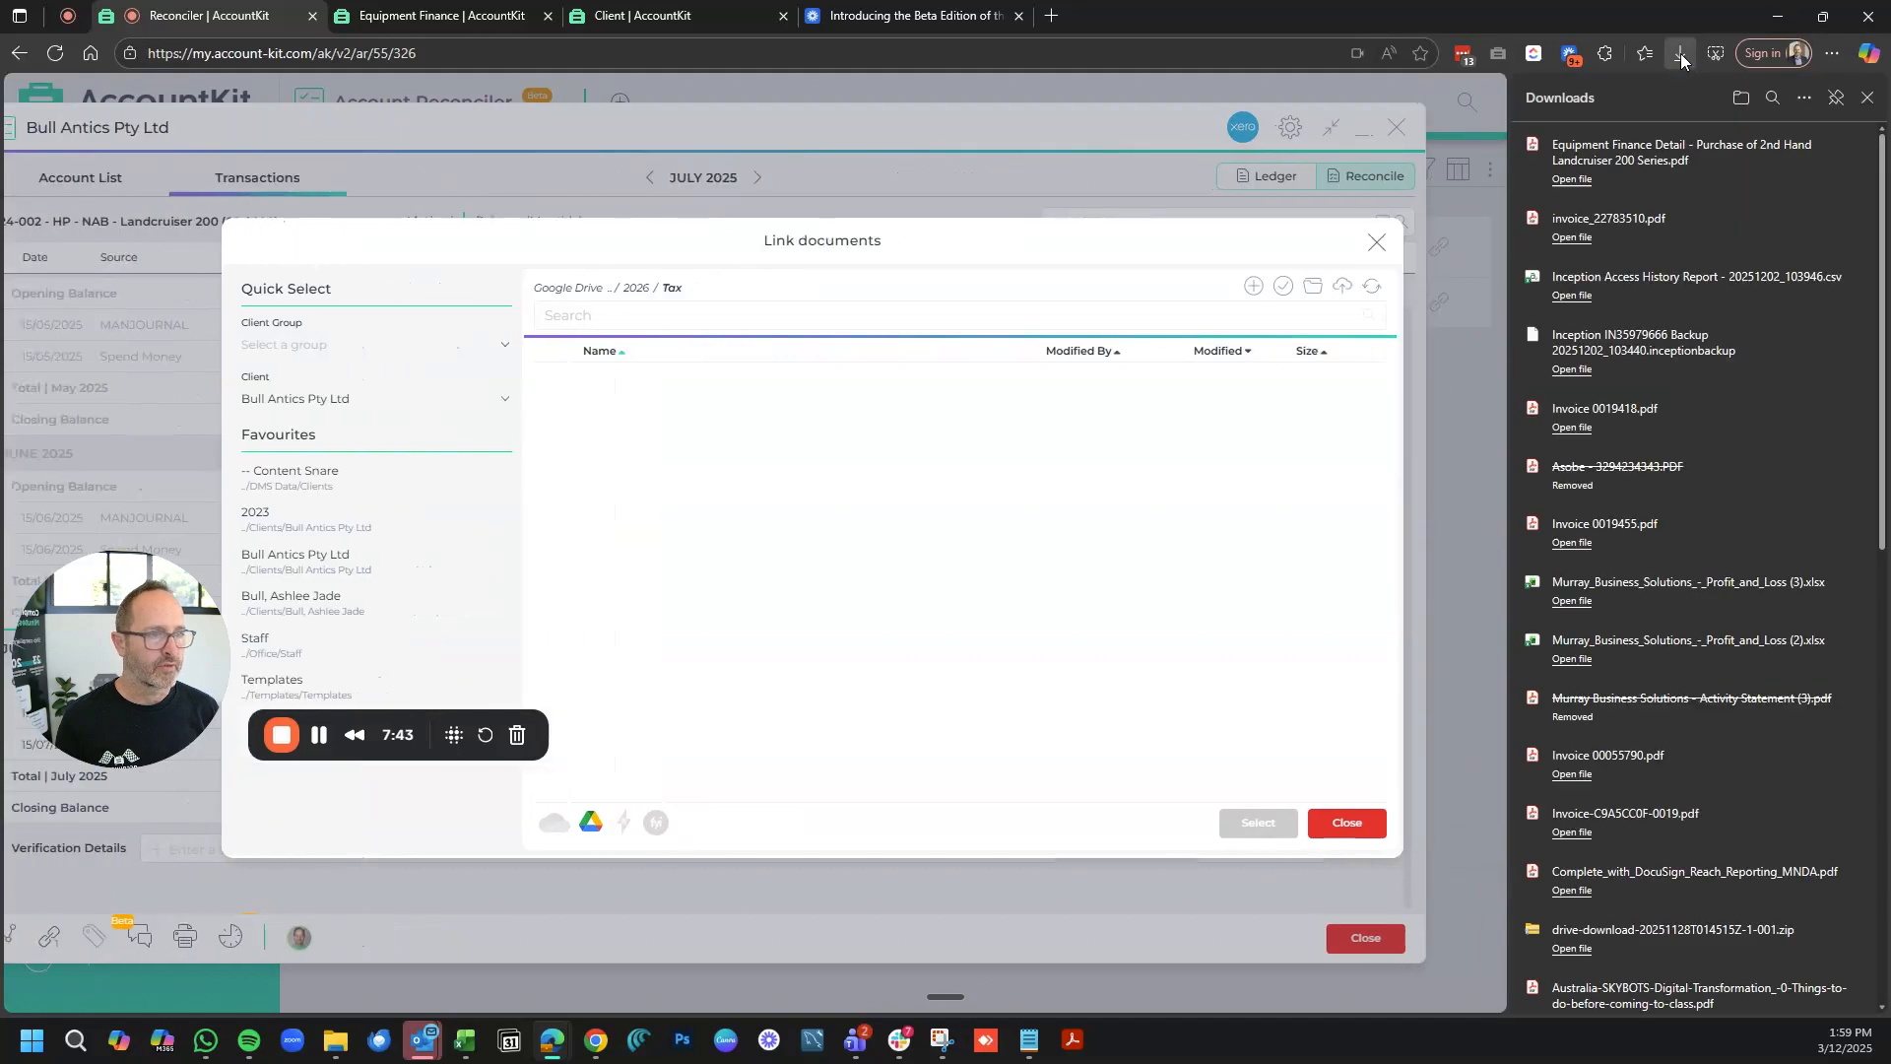
drag(1635, 155, 965, 479)
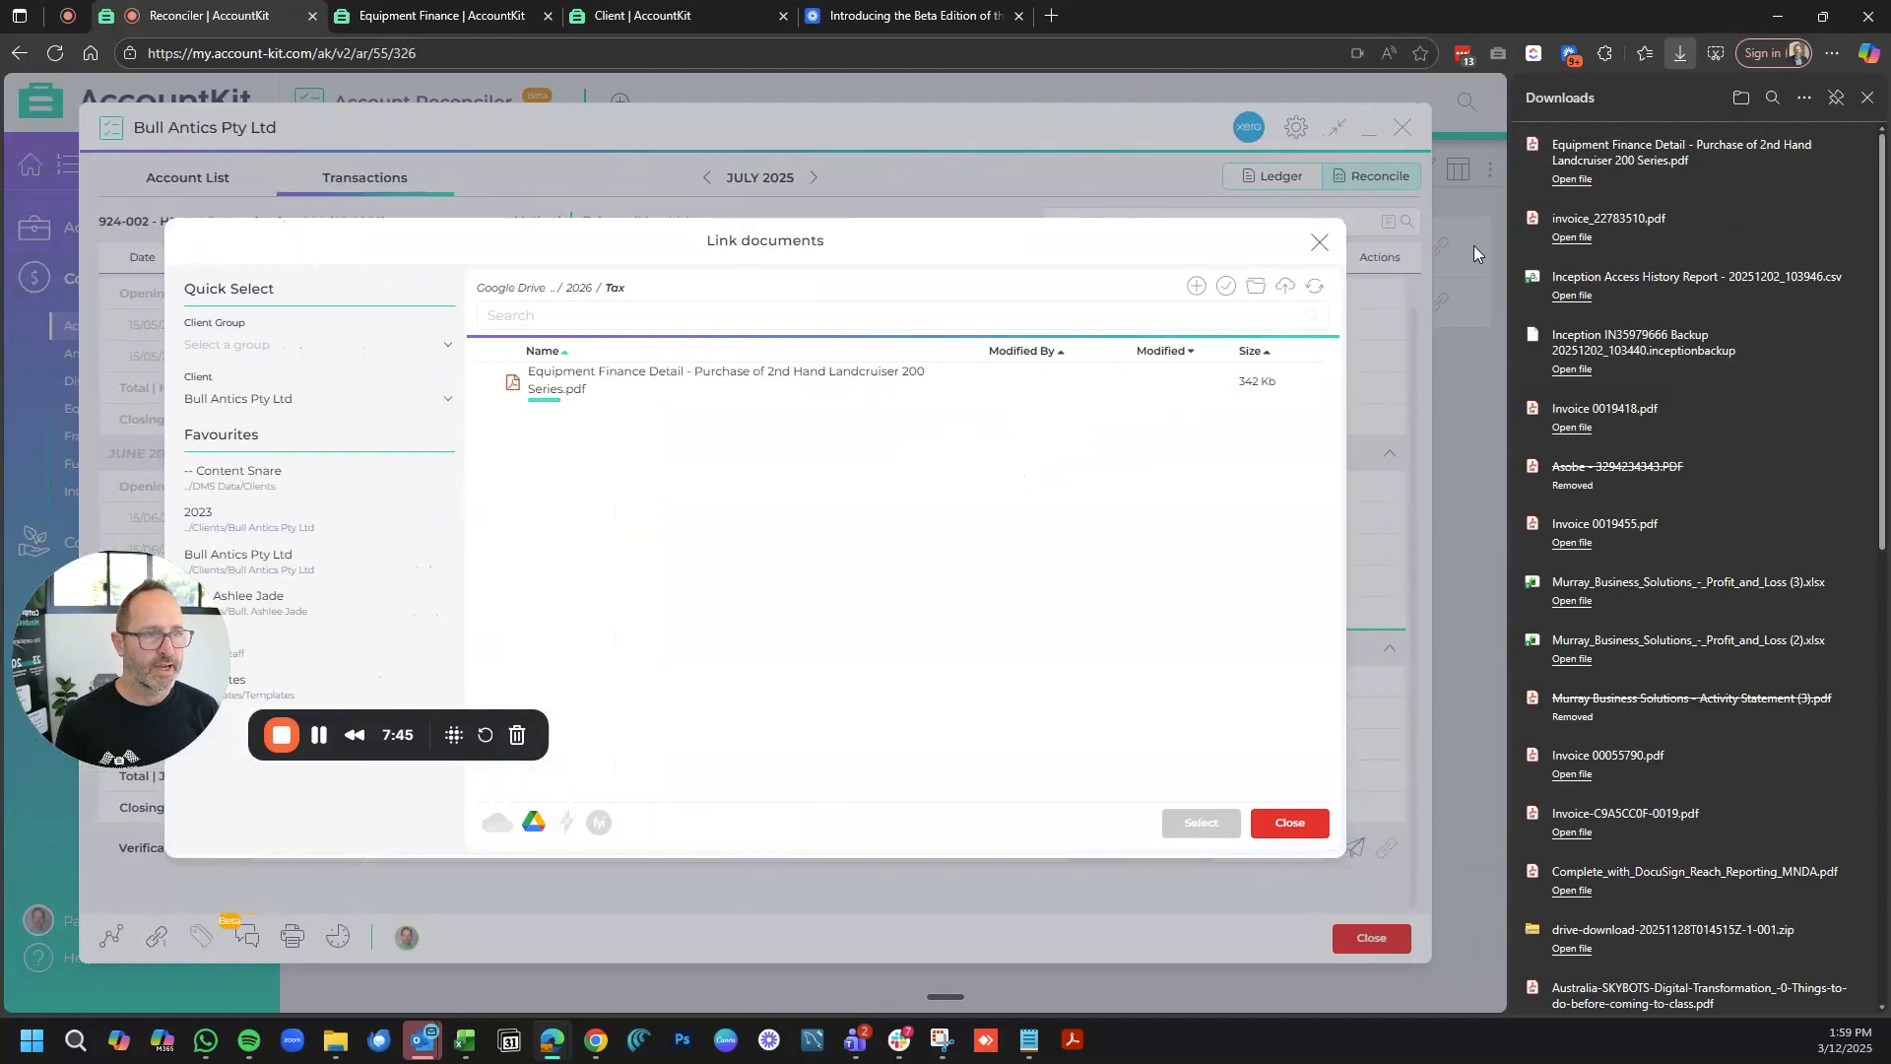
click(1680, 53)
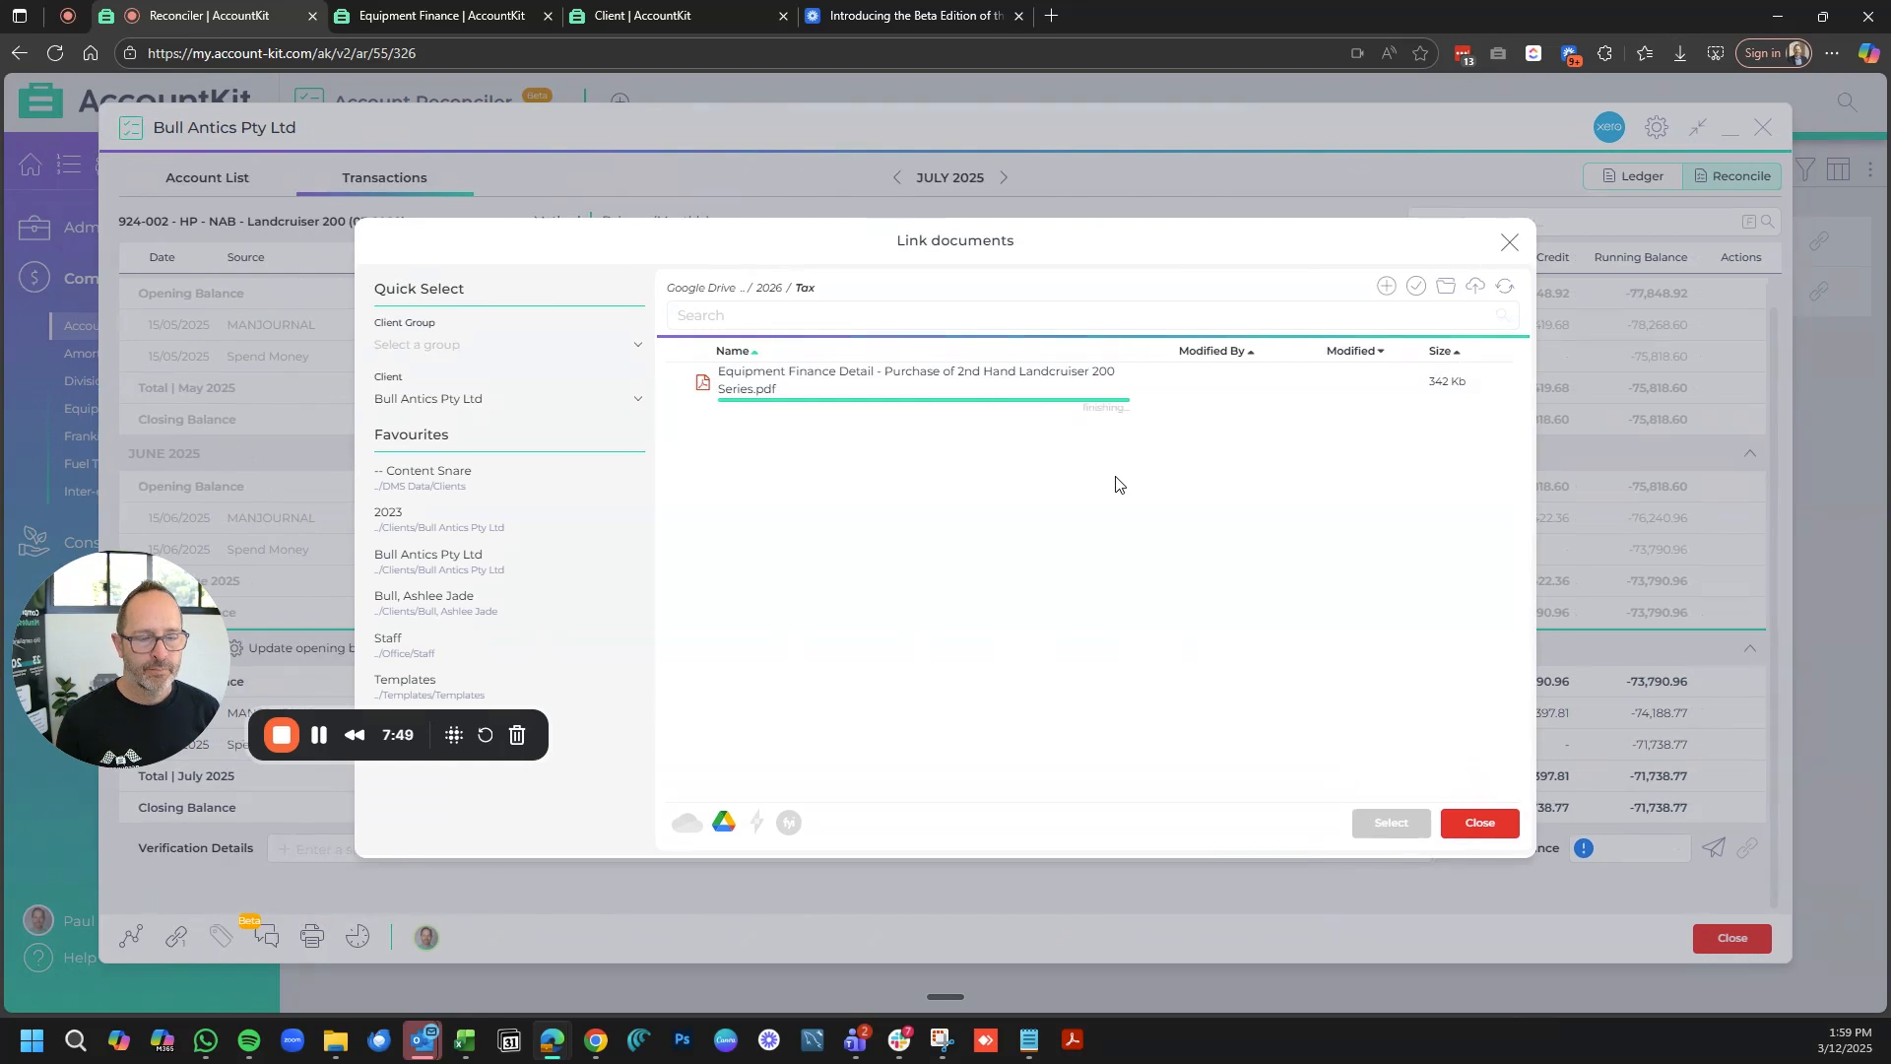
click(984, 382)
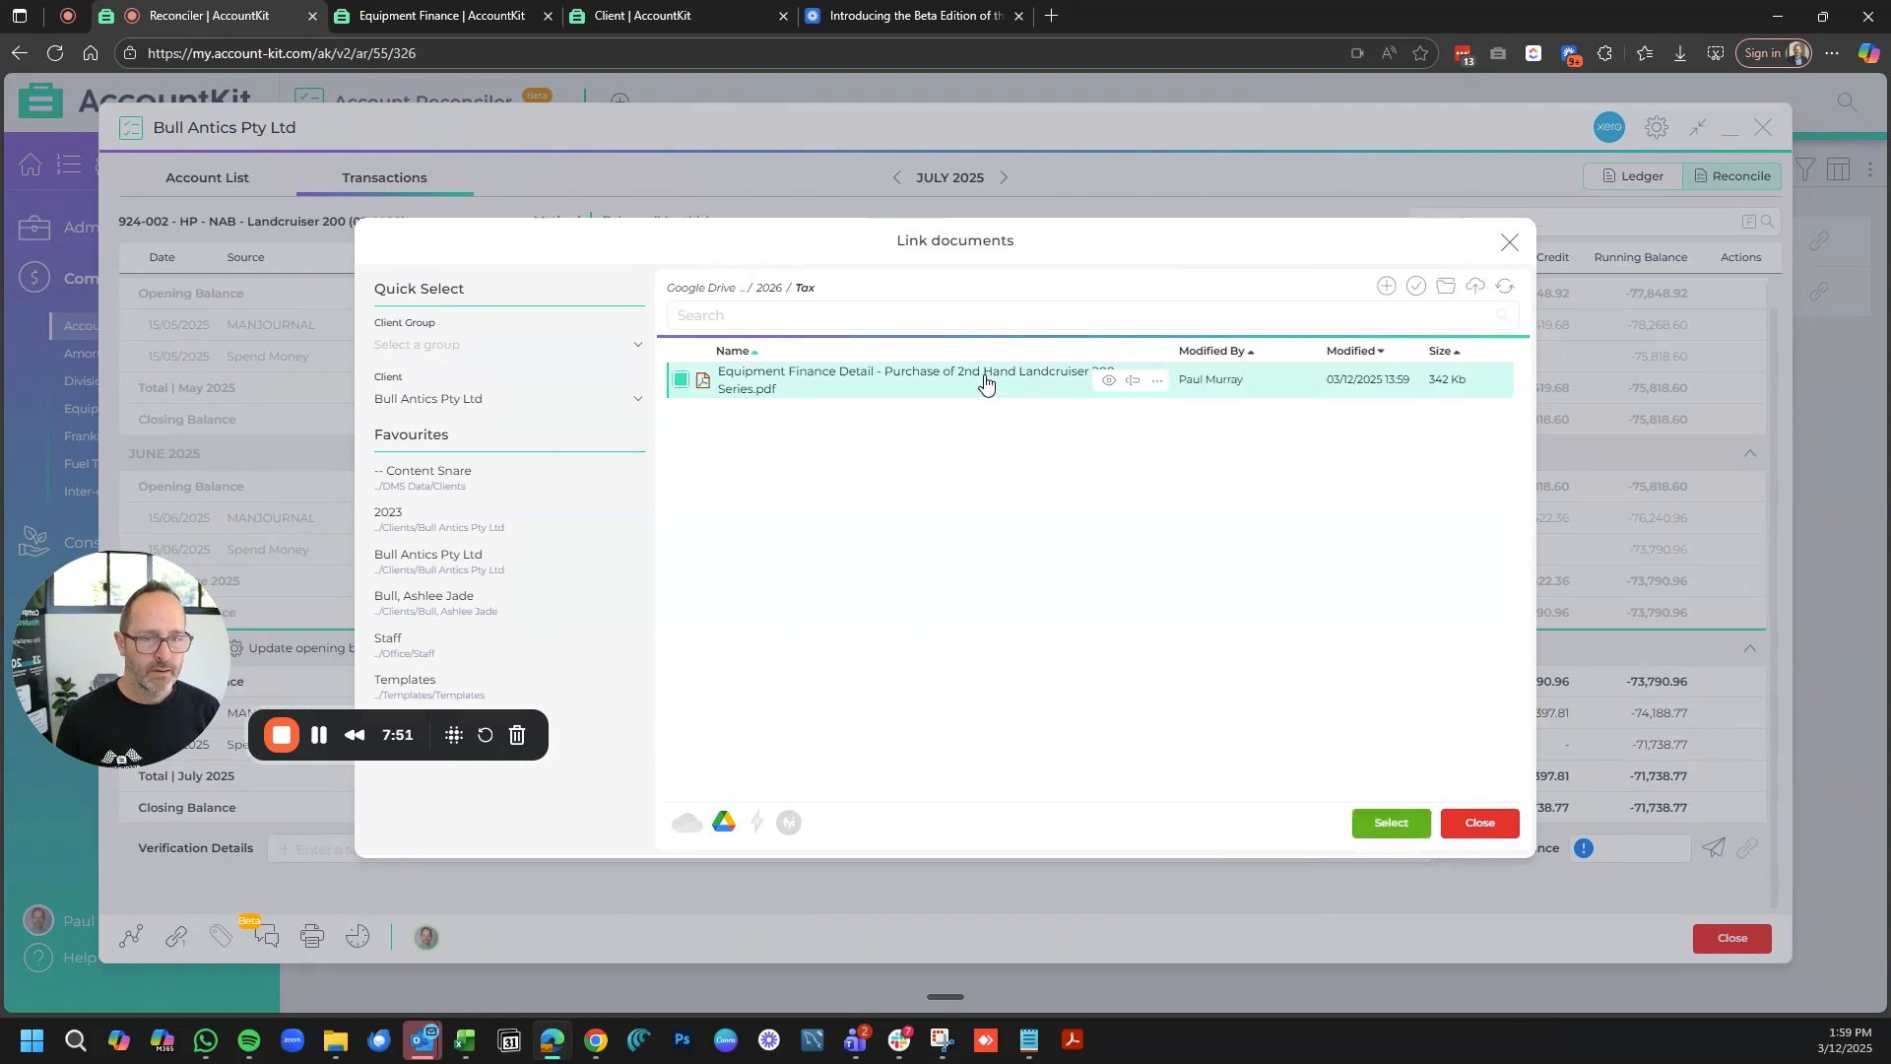
click(1391, 823)
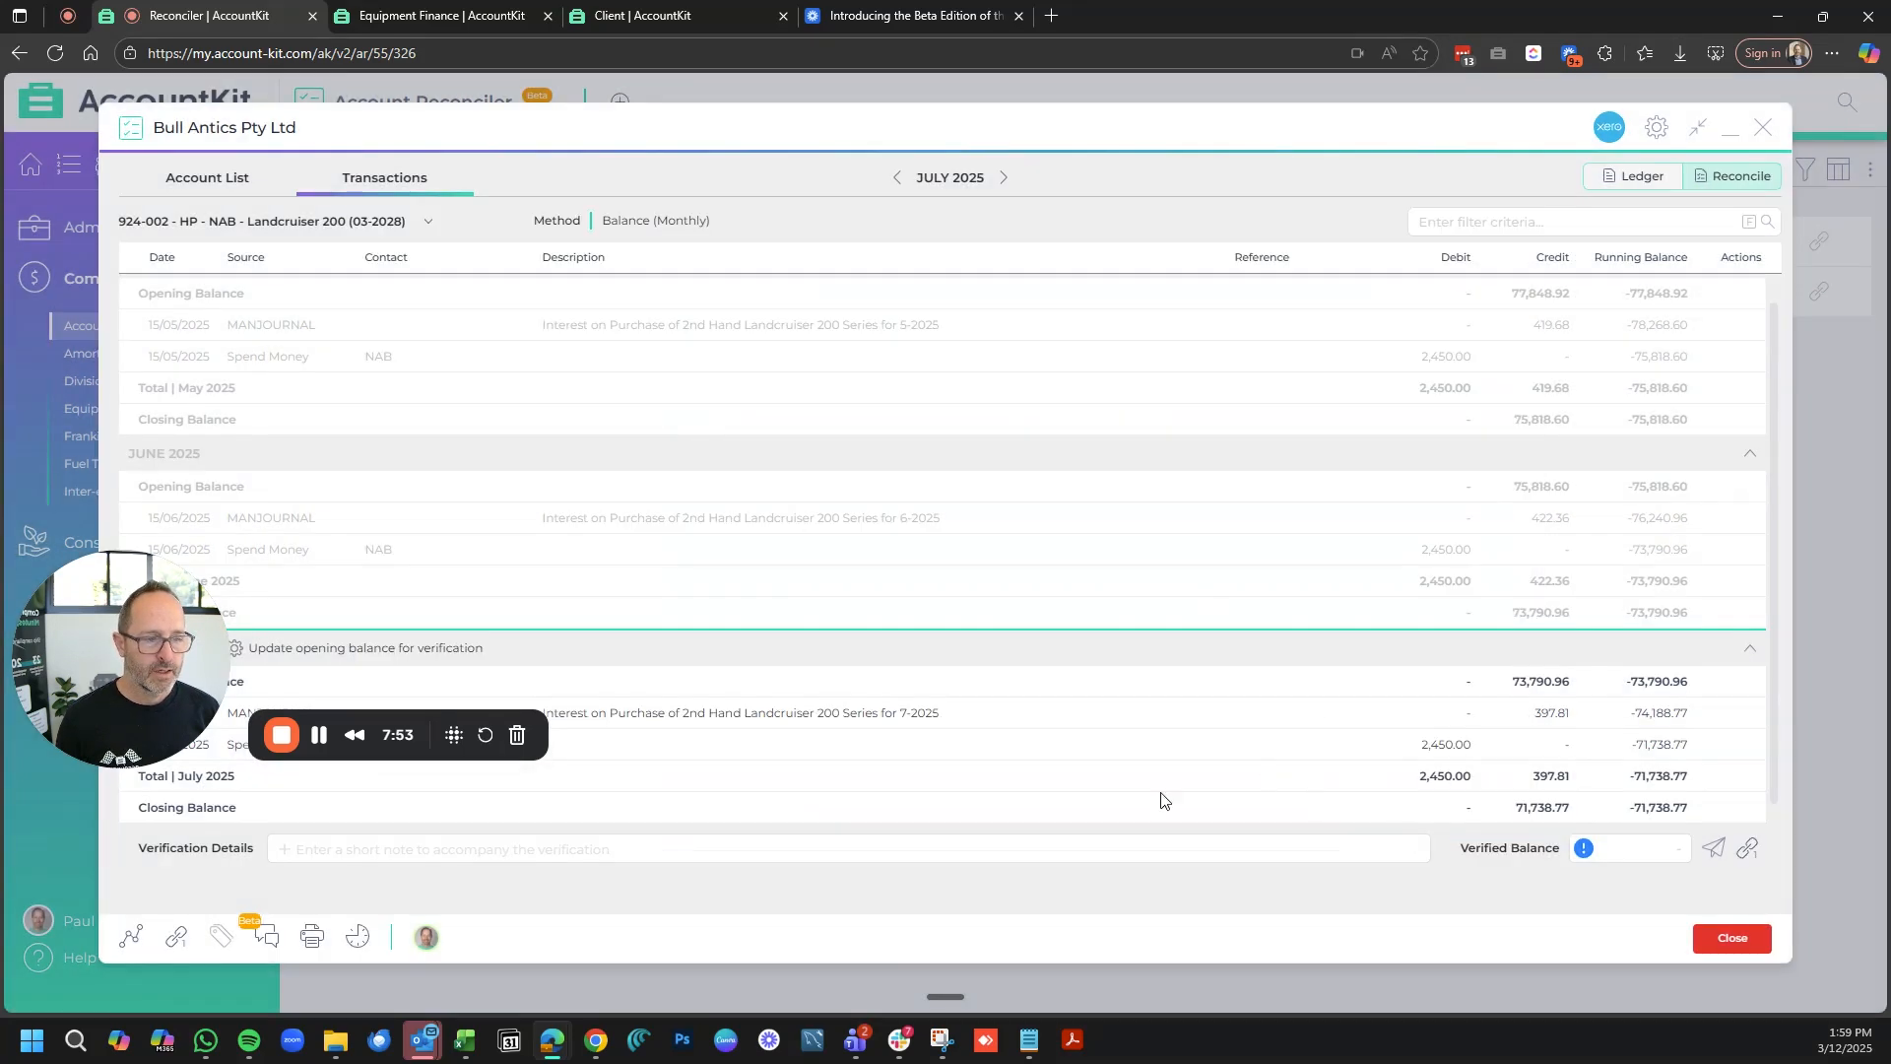
- Preview the Equipment Finance Detail PDF linked to the July 2025 verification and close the preview
click(1745, 853)
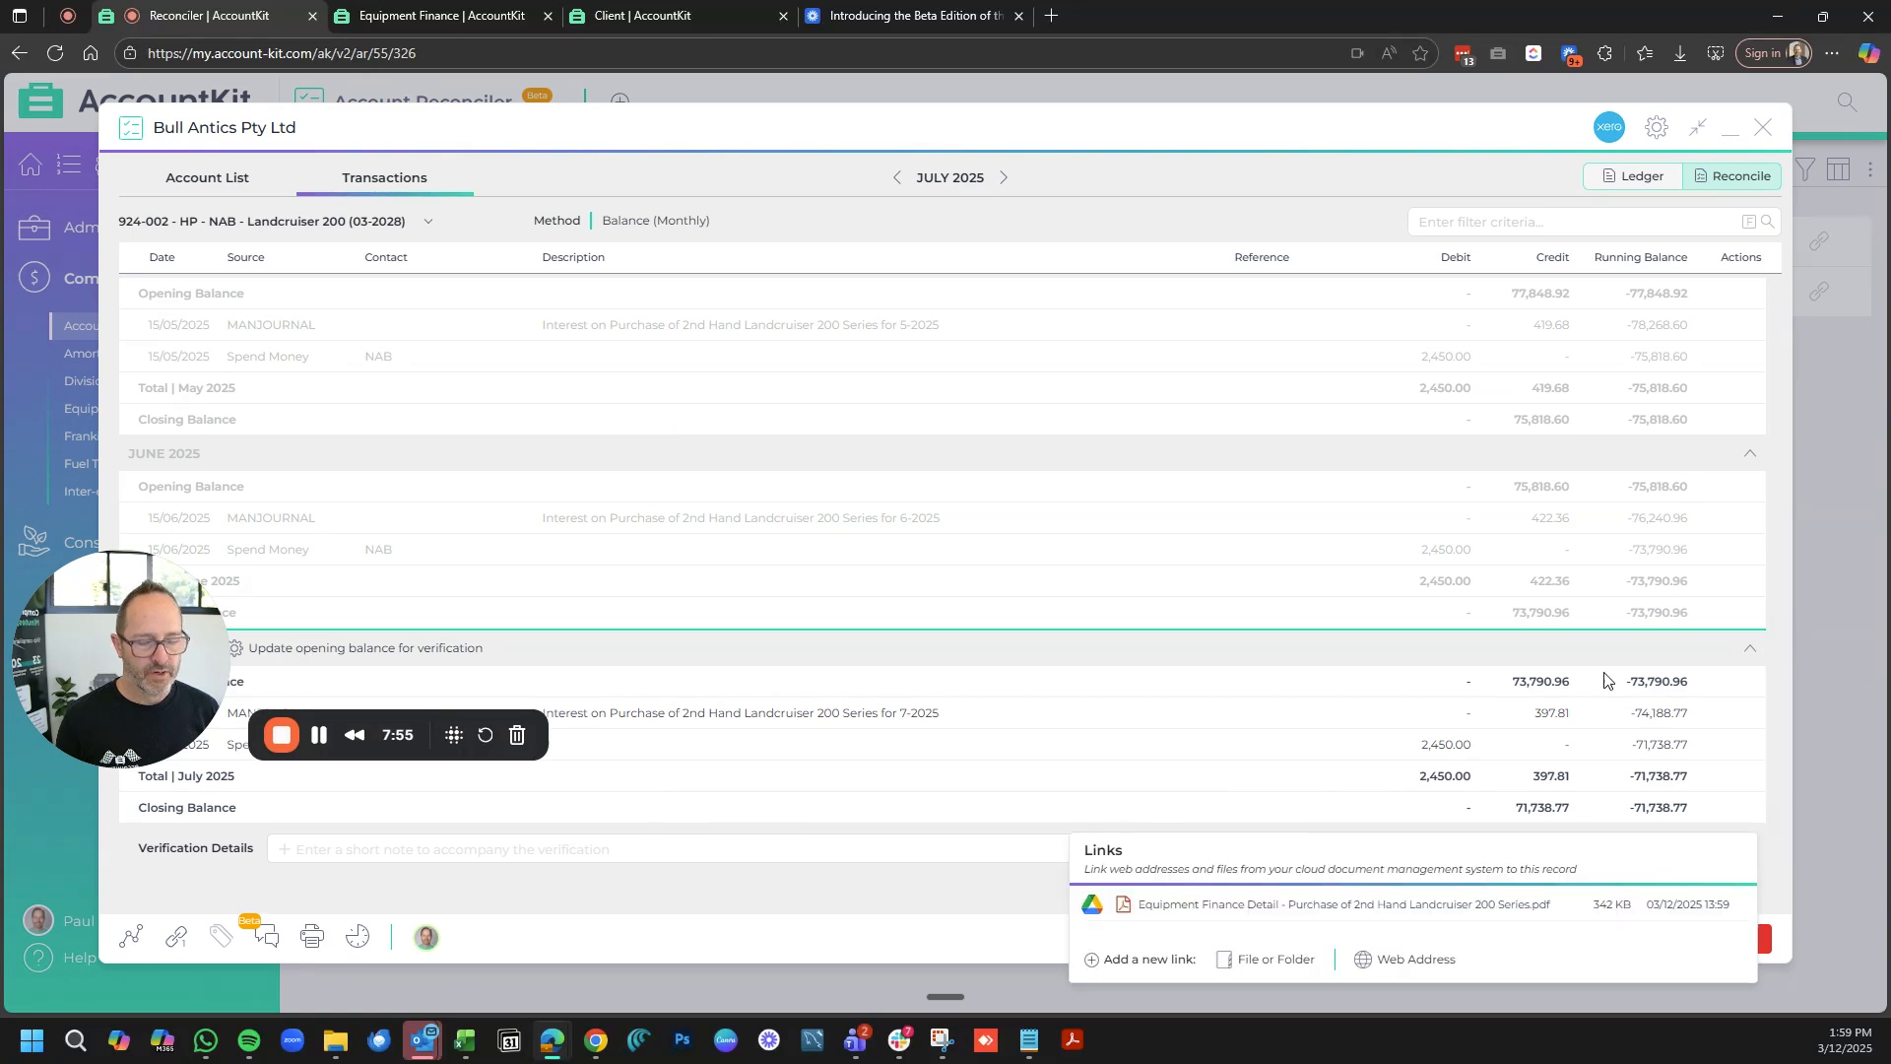
mouse_move(1447, 906)
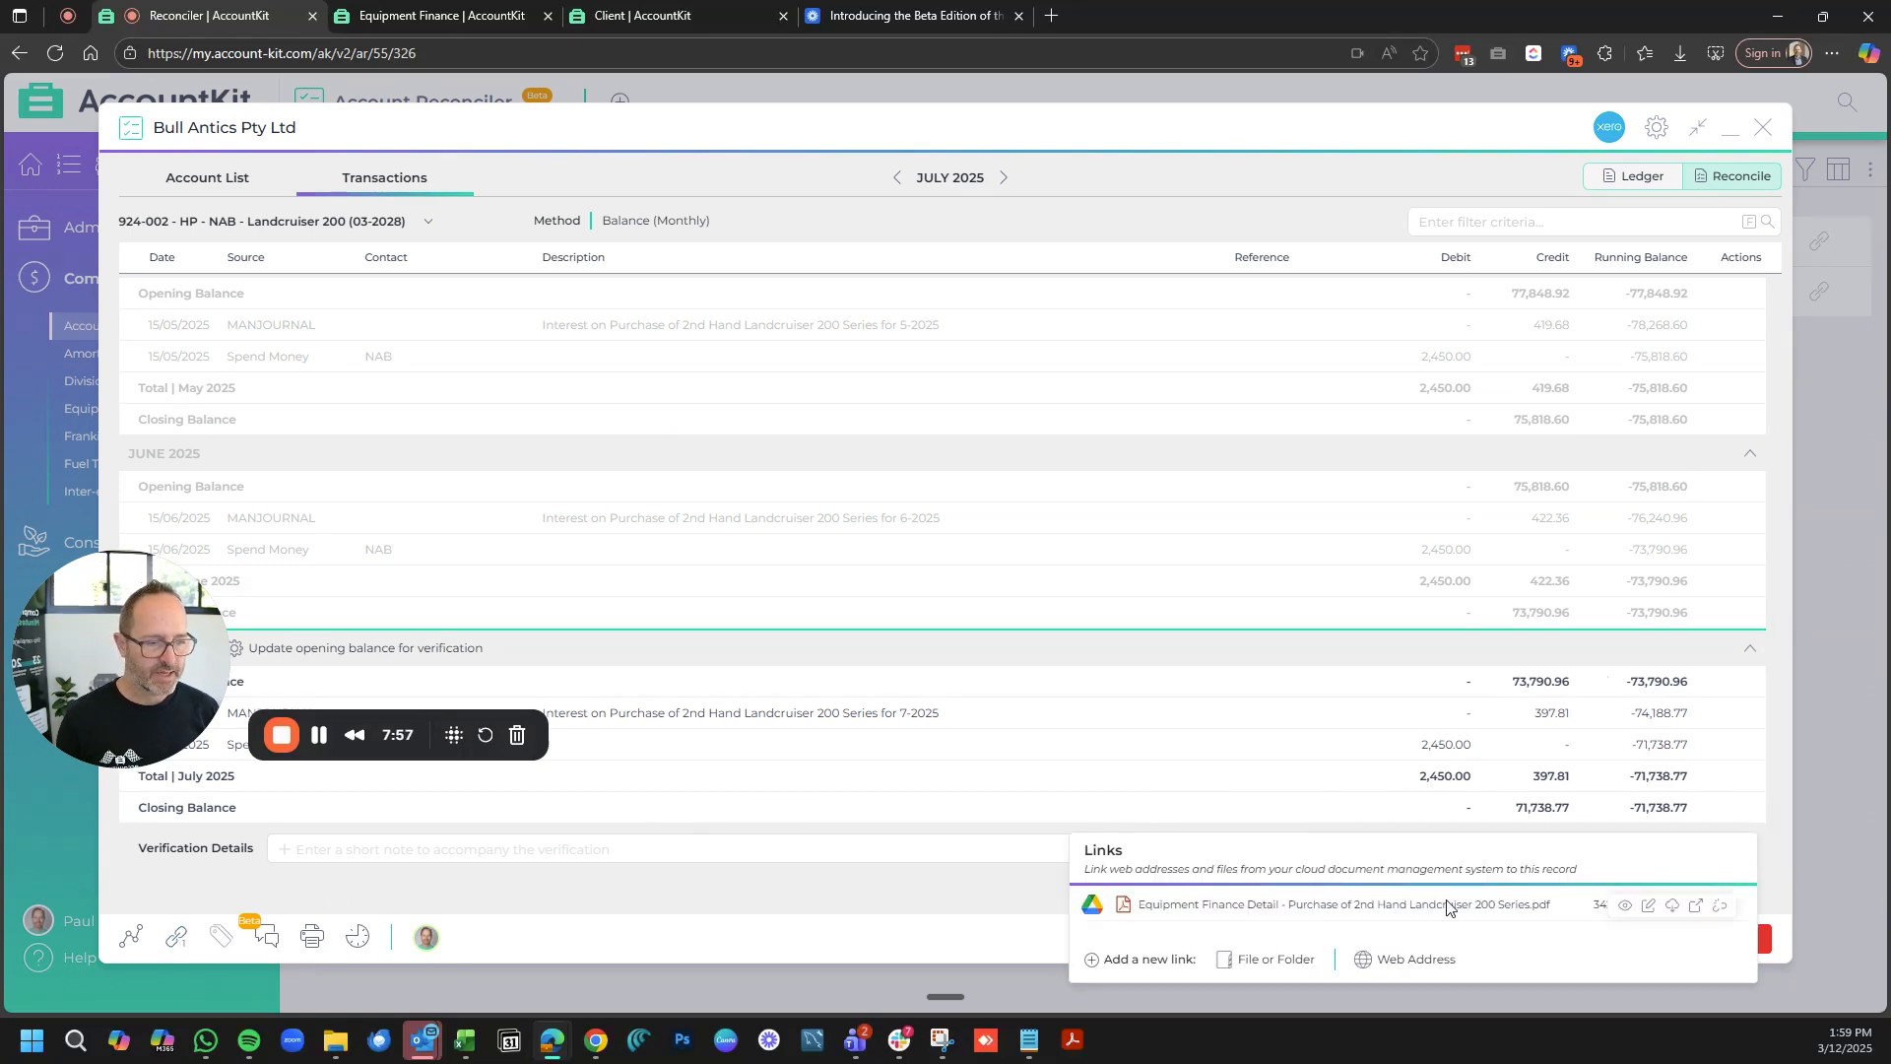
click(1625, 906)
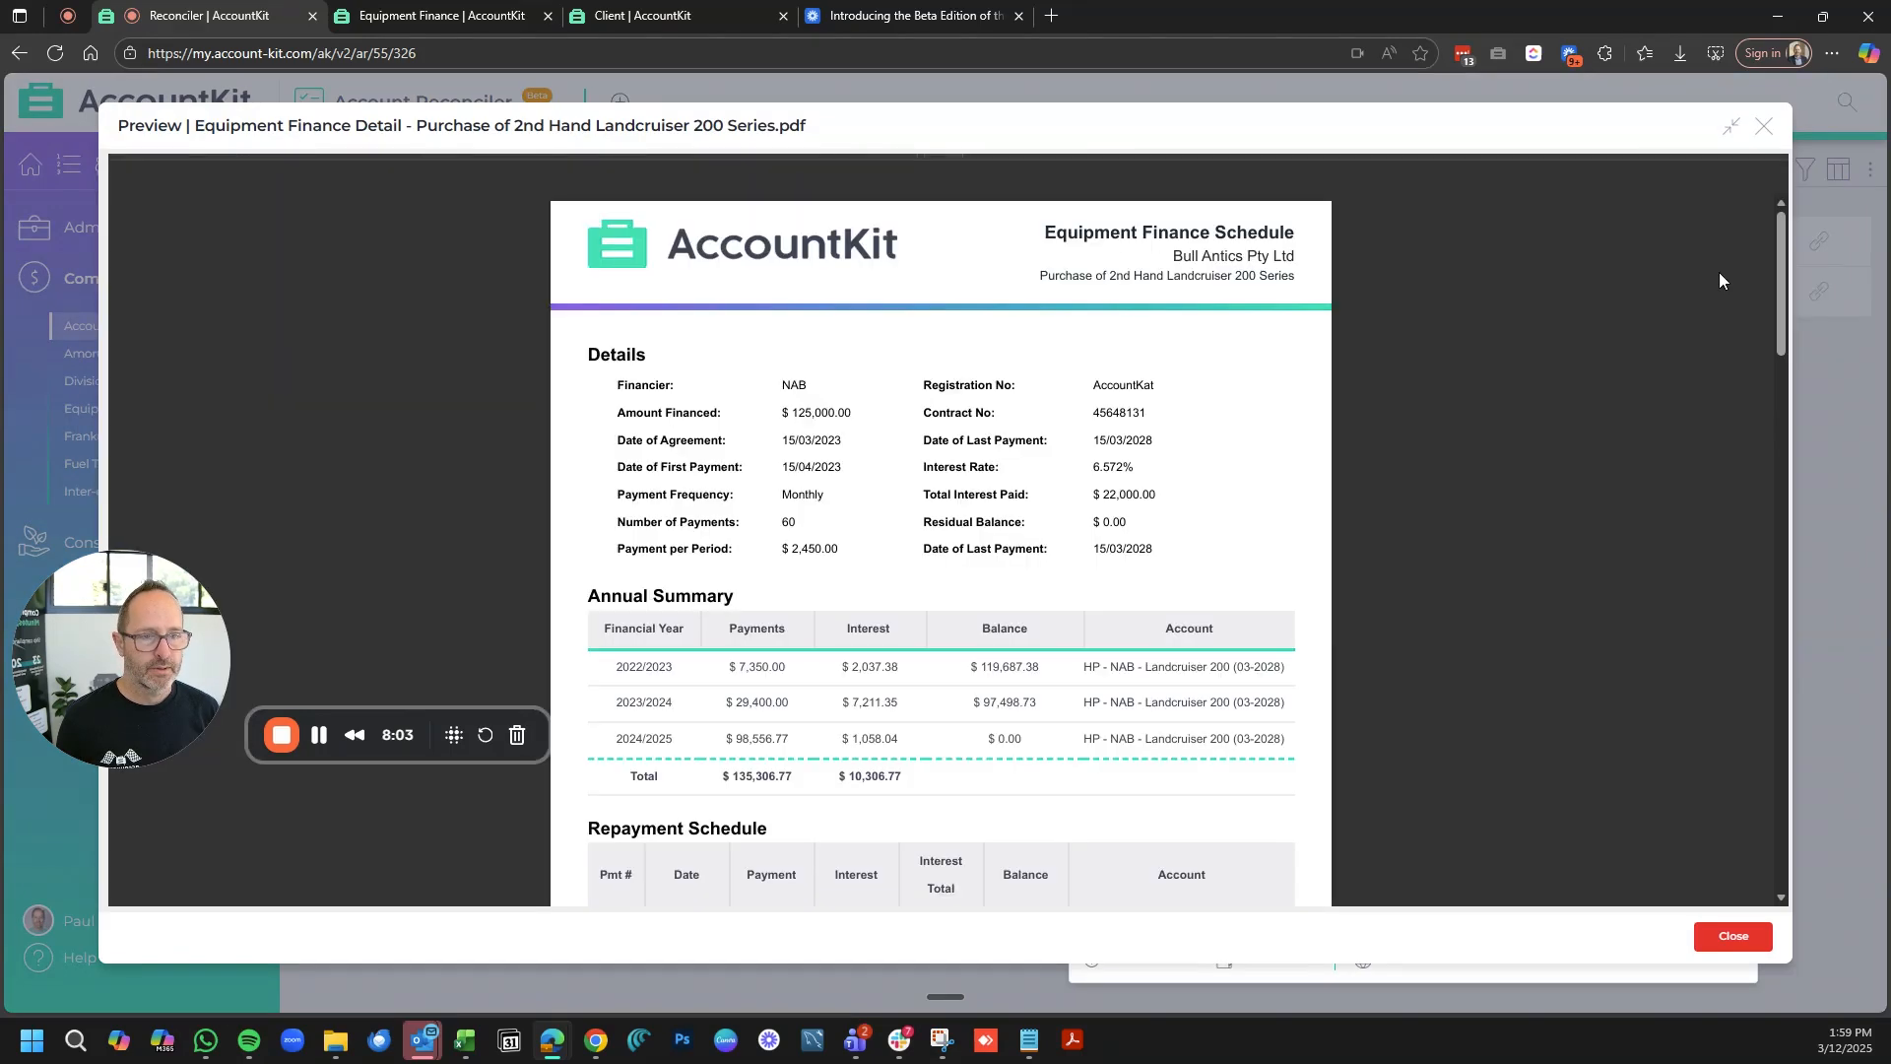
click(1766, 129)
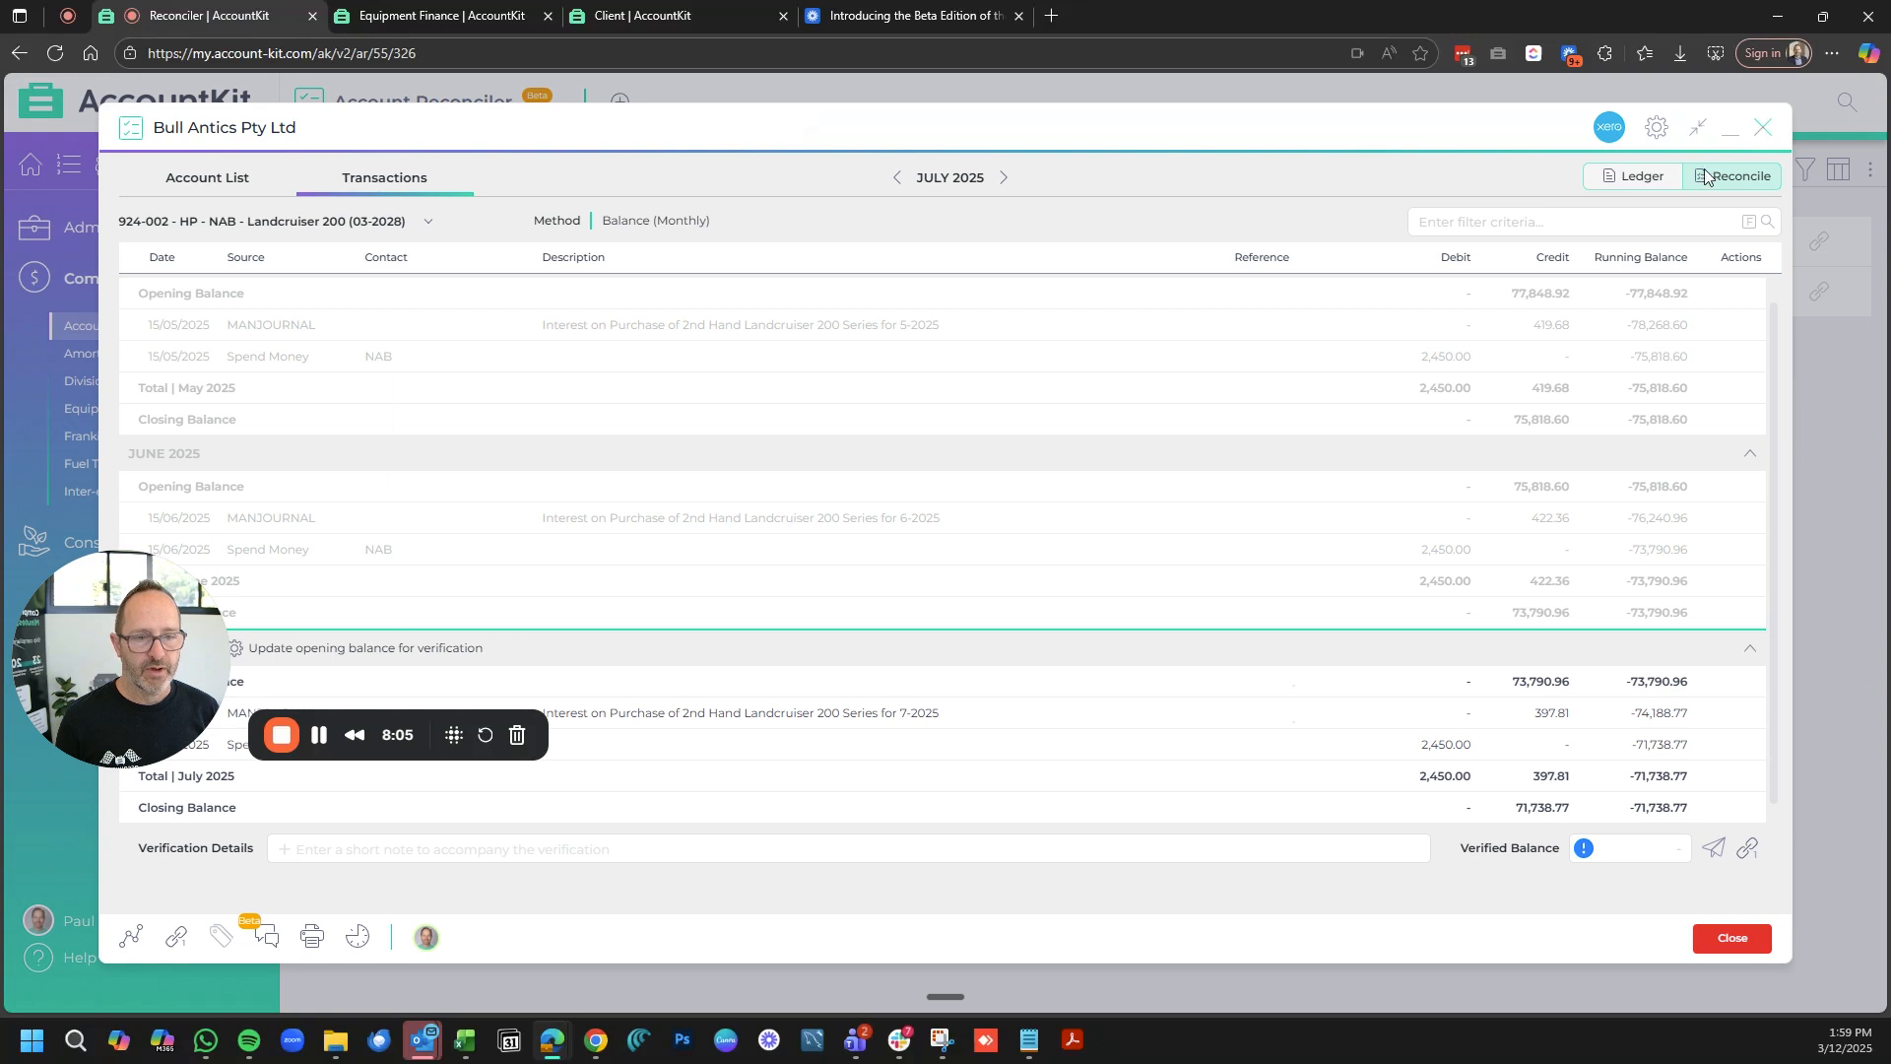
- Verify the Landcruiser account's July 2025 balance as -71,738.77 and return to the latest months of the account list
scroll(1458, 770, down, 1)
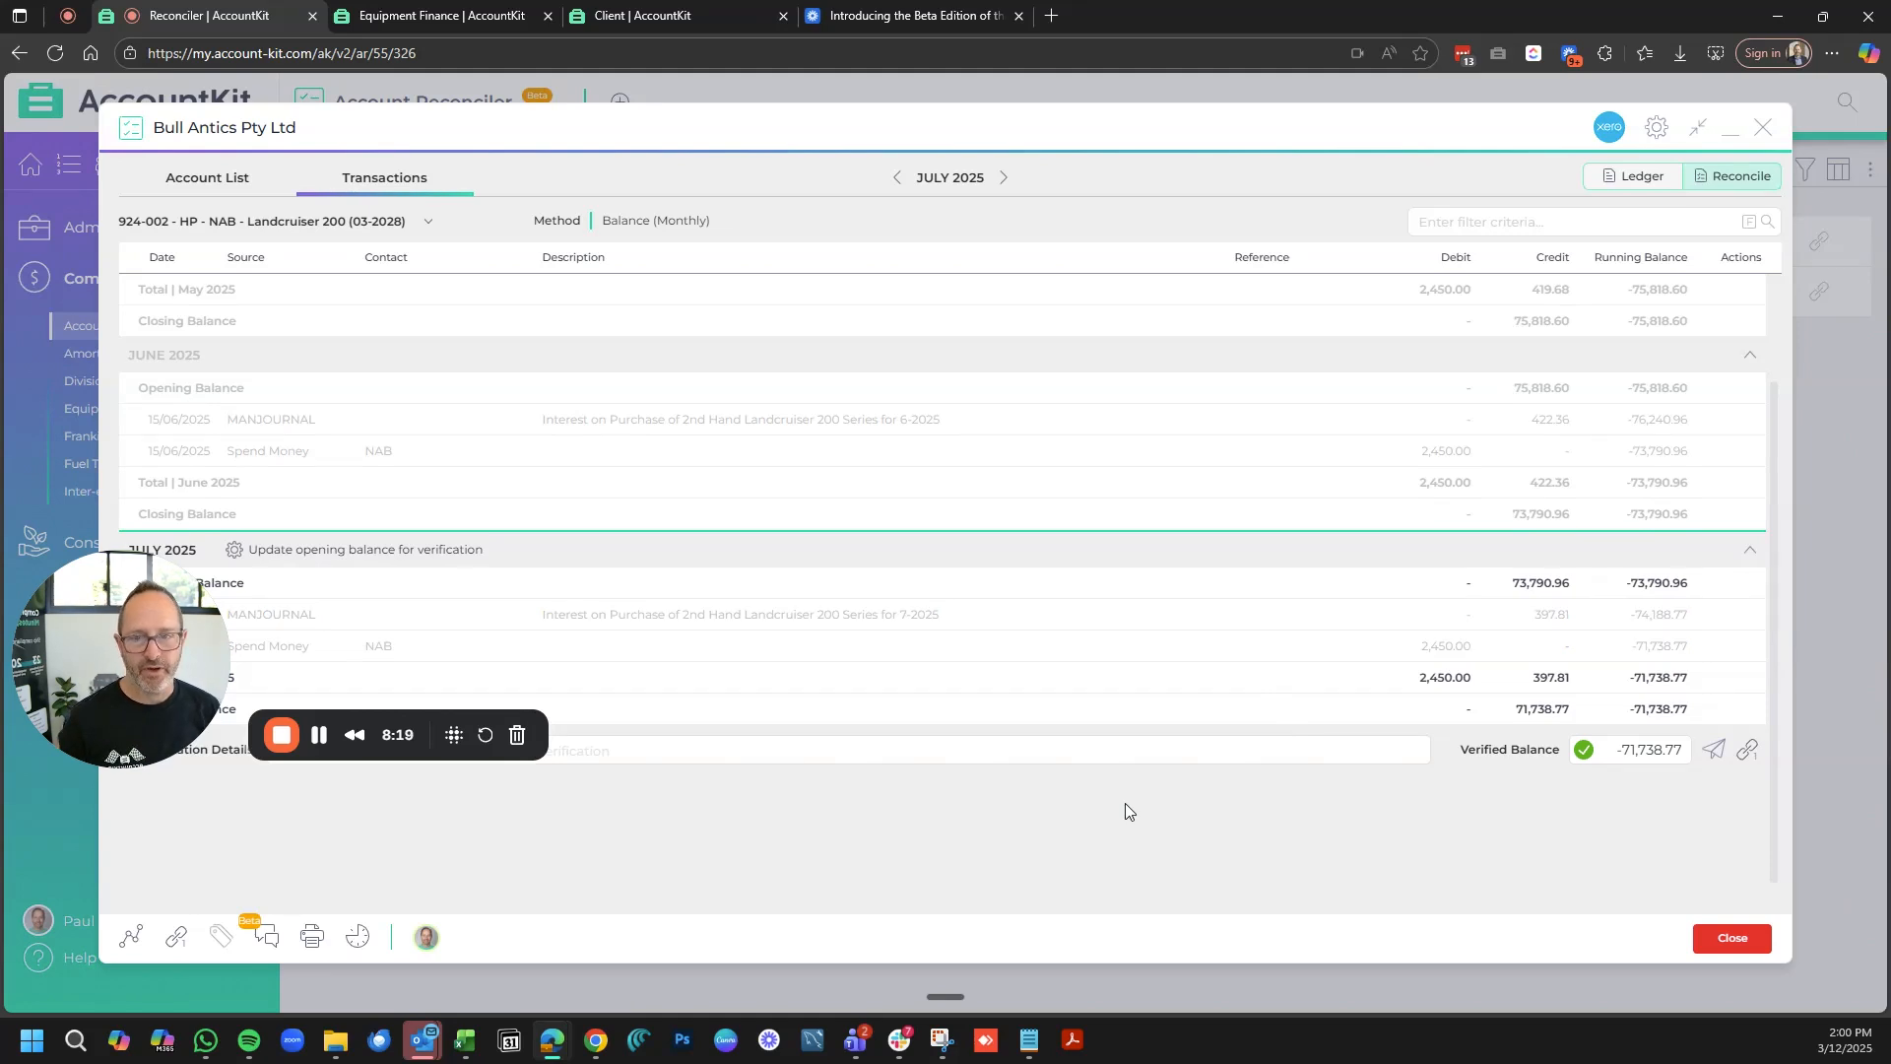
click(213, 181)
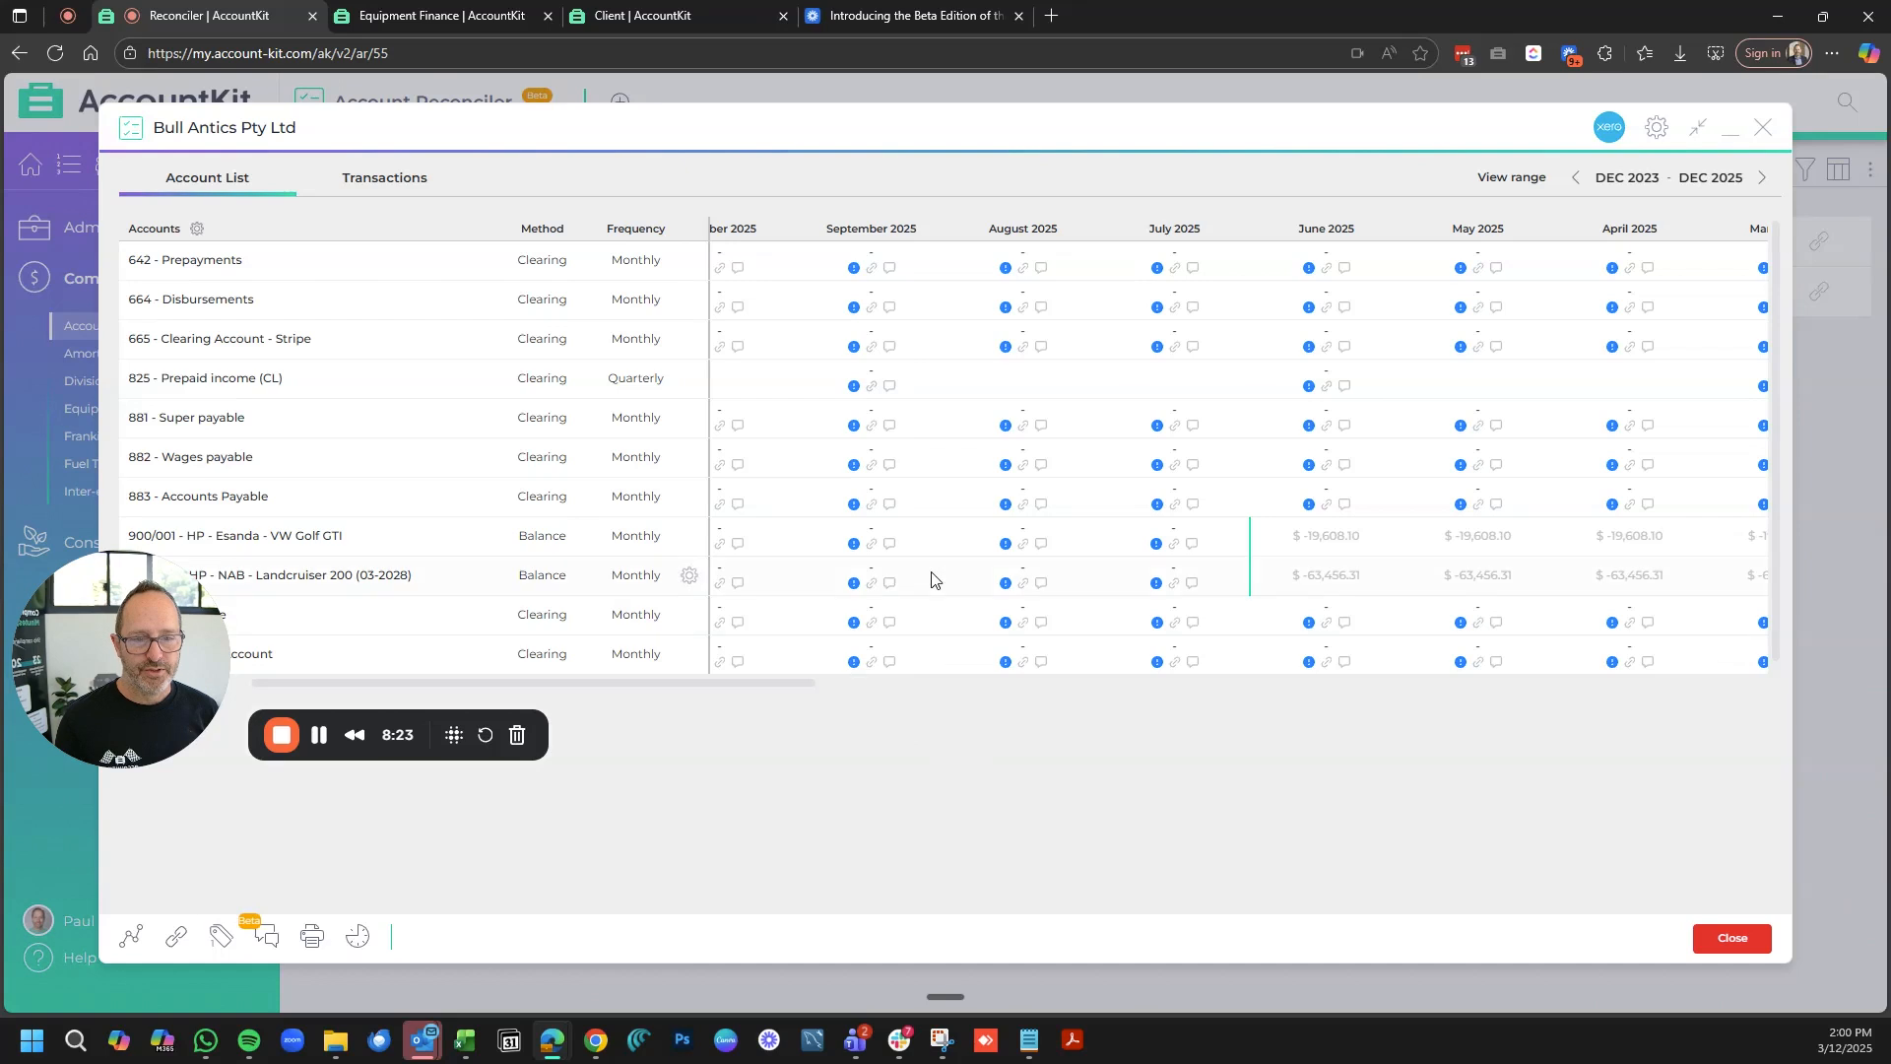
scroll(712, 609, left, 4)
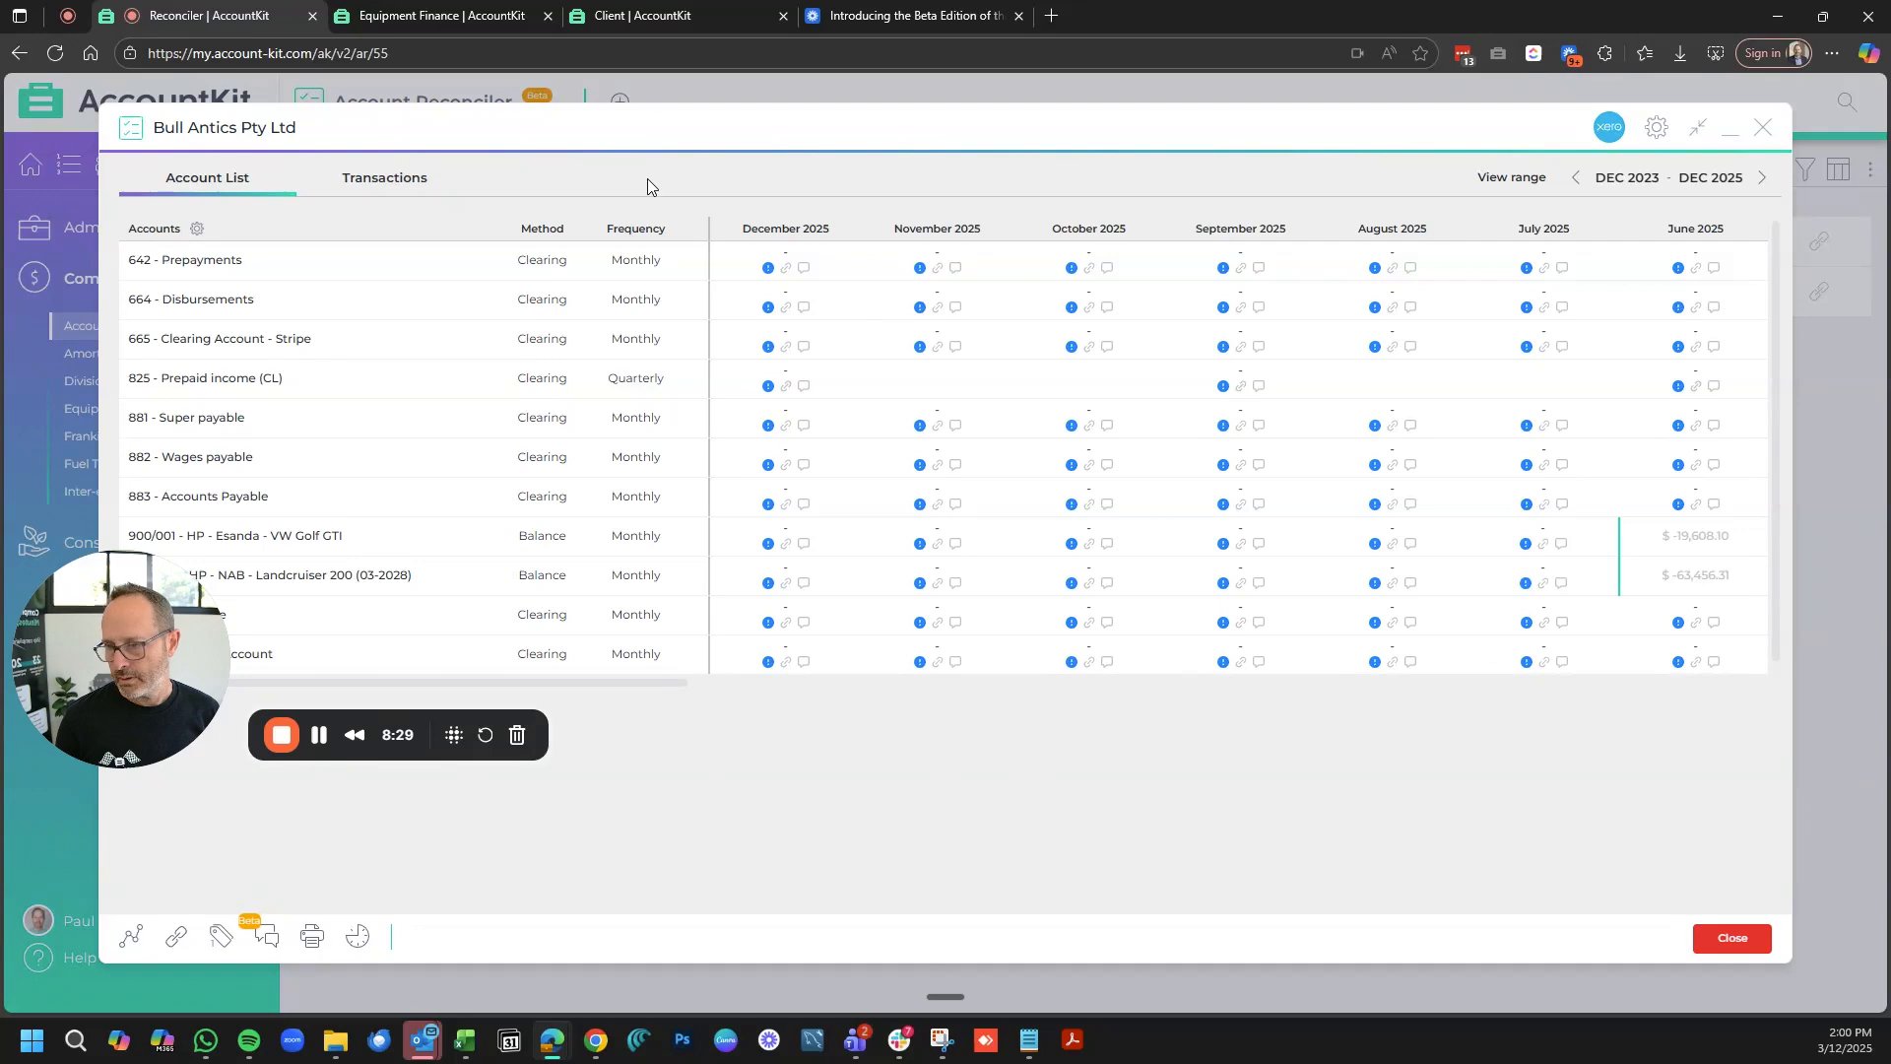
- Open the 664 - Disbursements account's transactions and step back from March 2024 to December 2023, then forward to January 2024
click(300, 301)
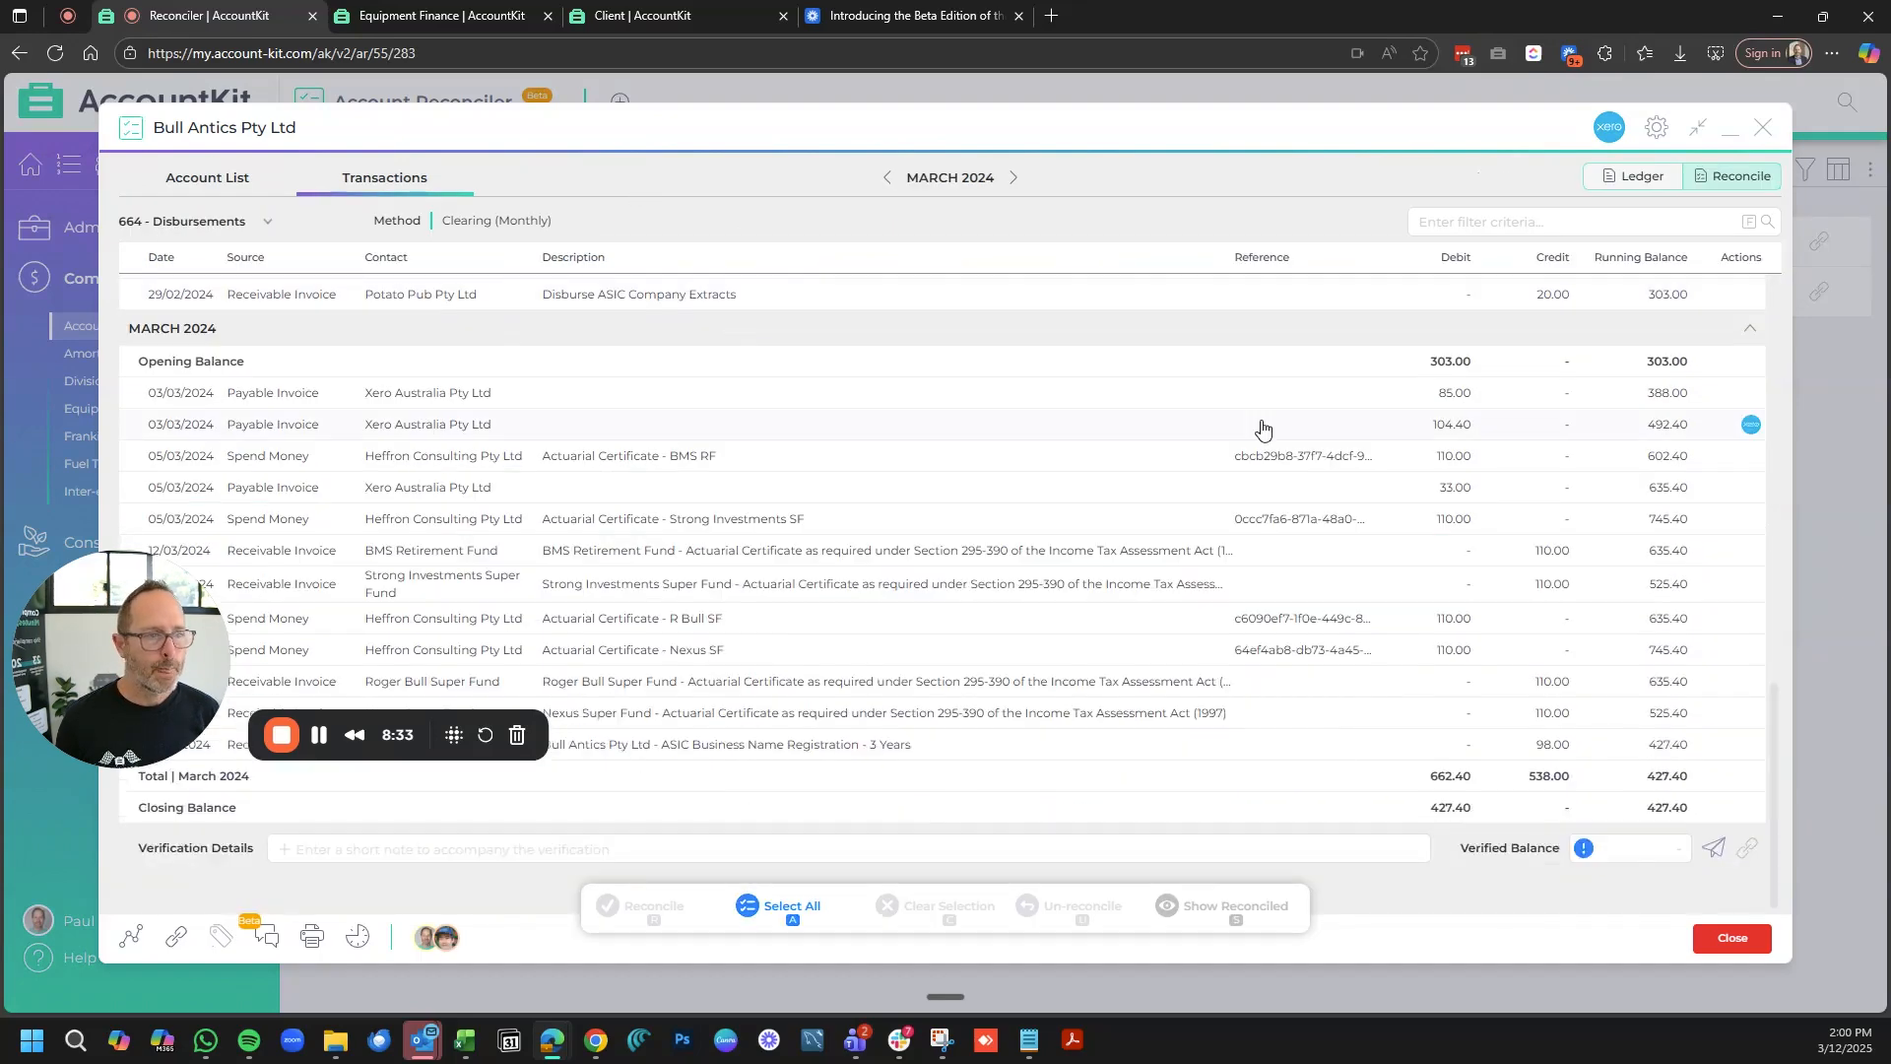
scroll(1251, 433, up, 10)
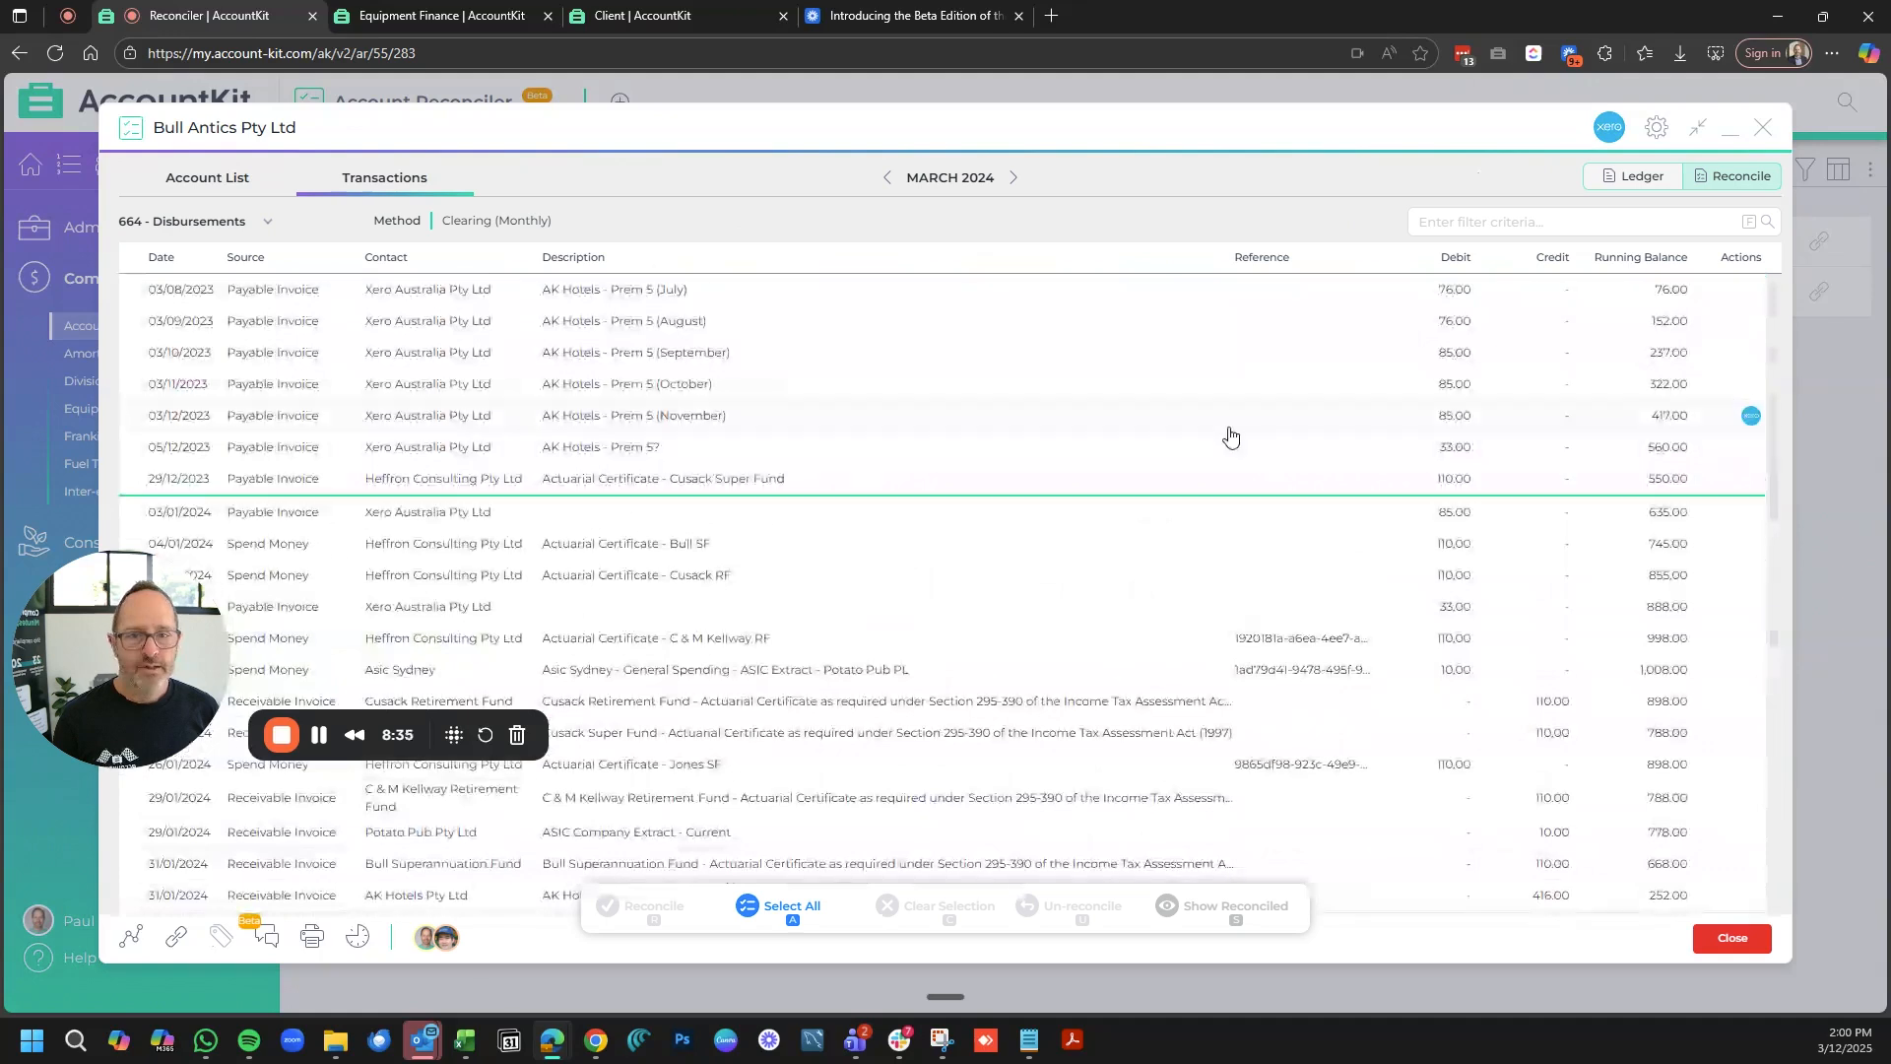
click(884, 182)
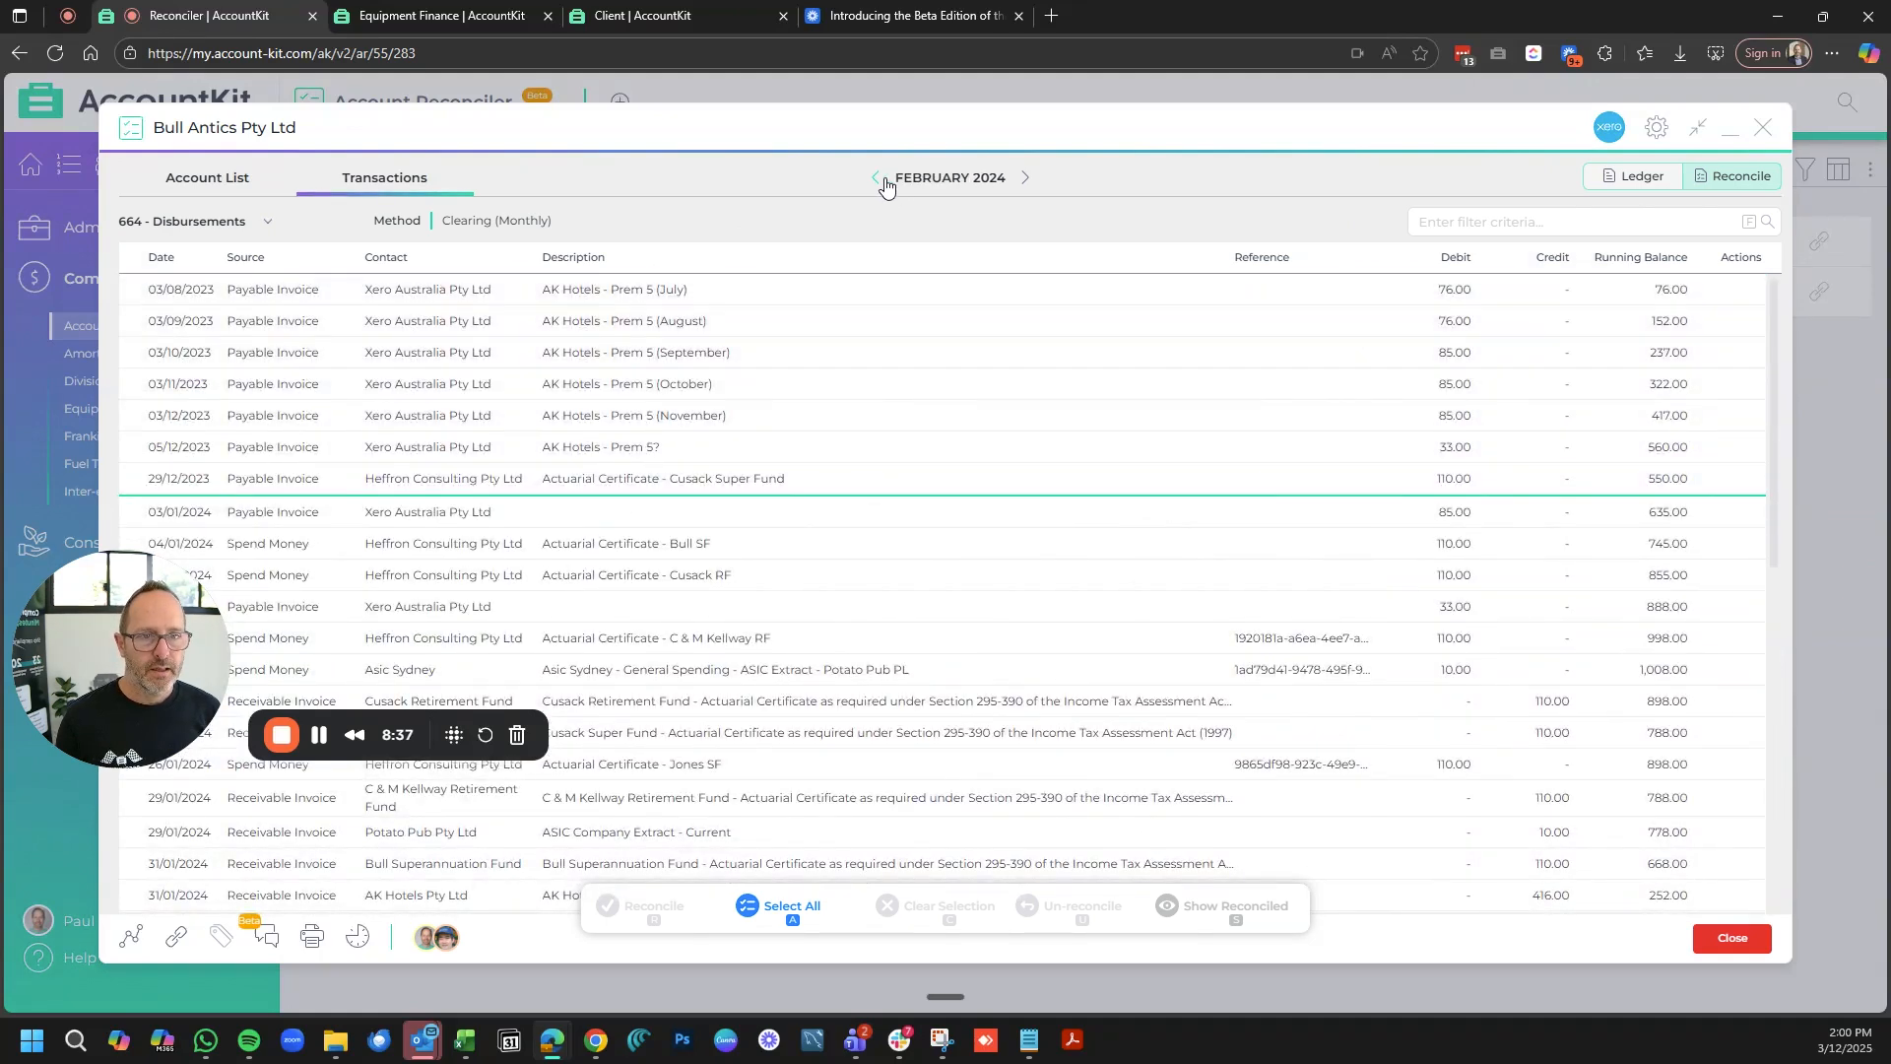
click(876, 183)
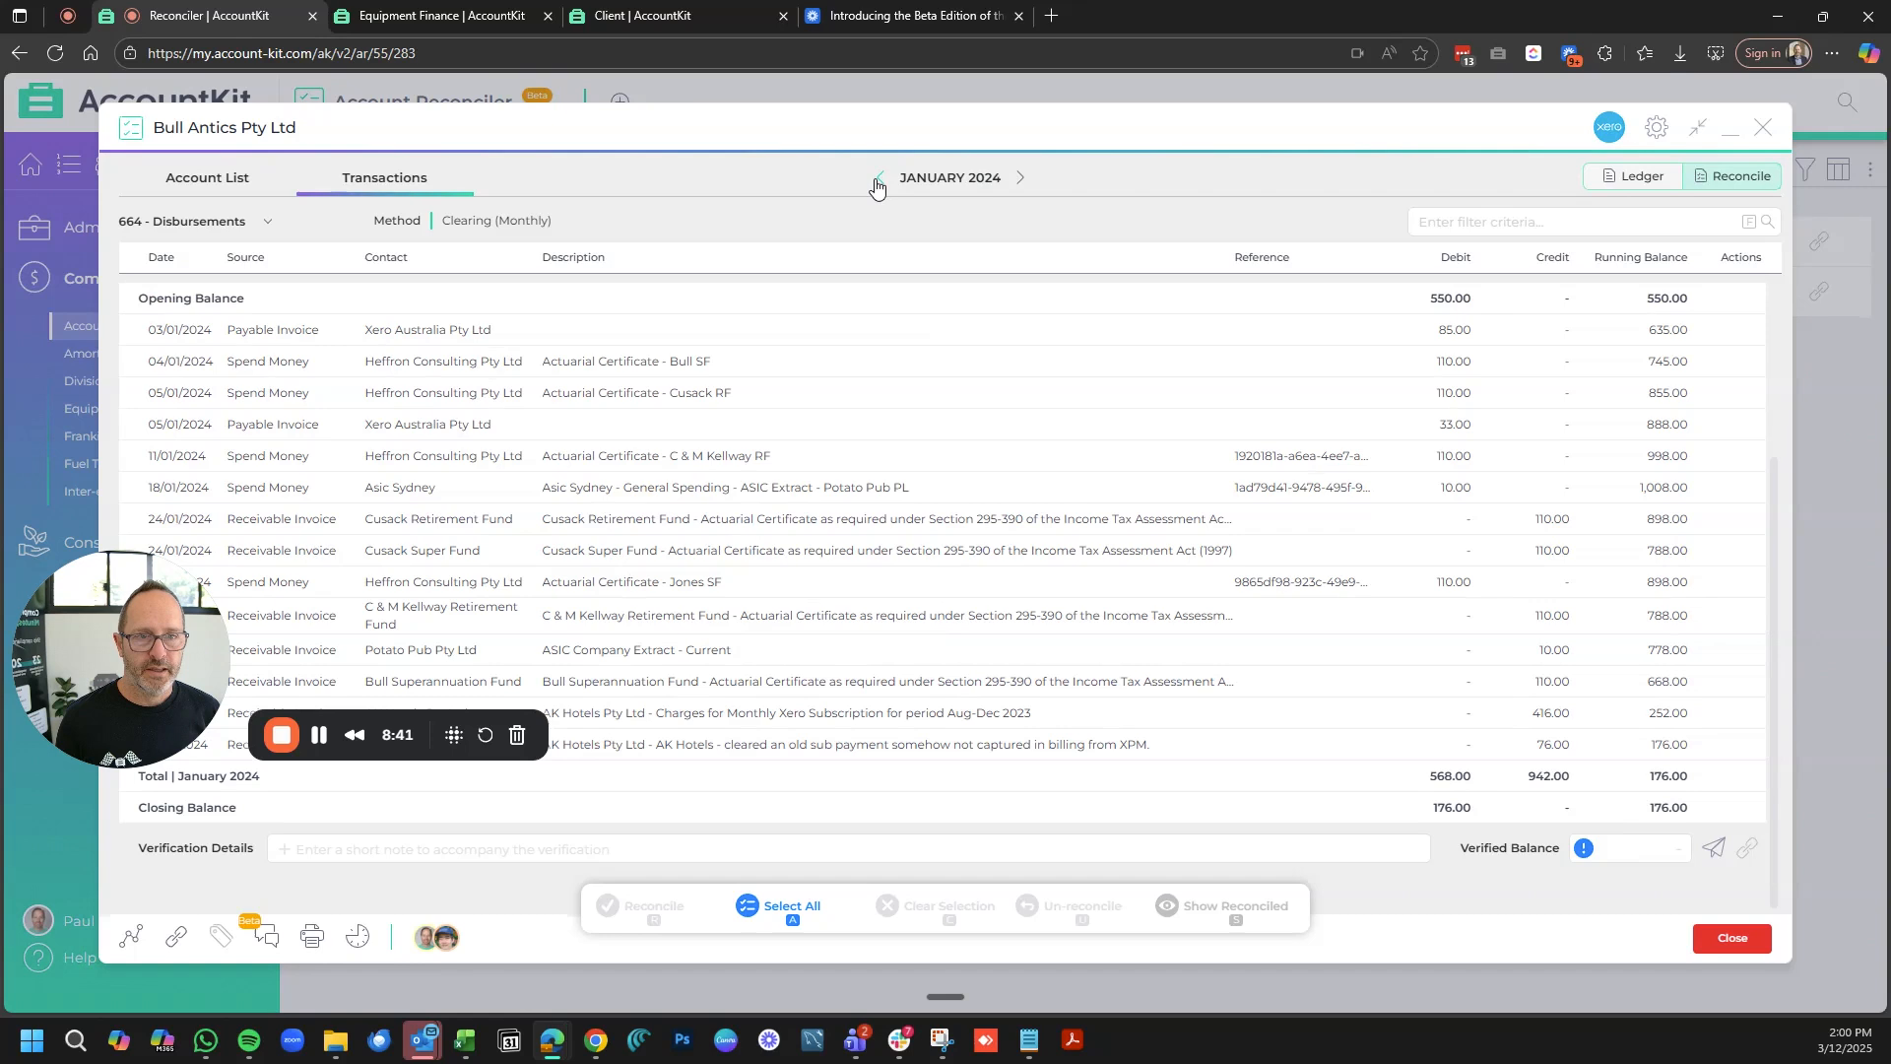
click(876, 183)
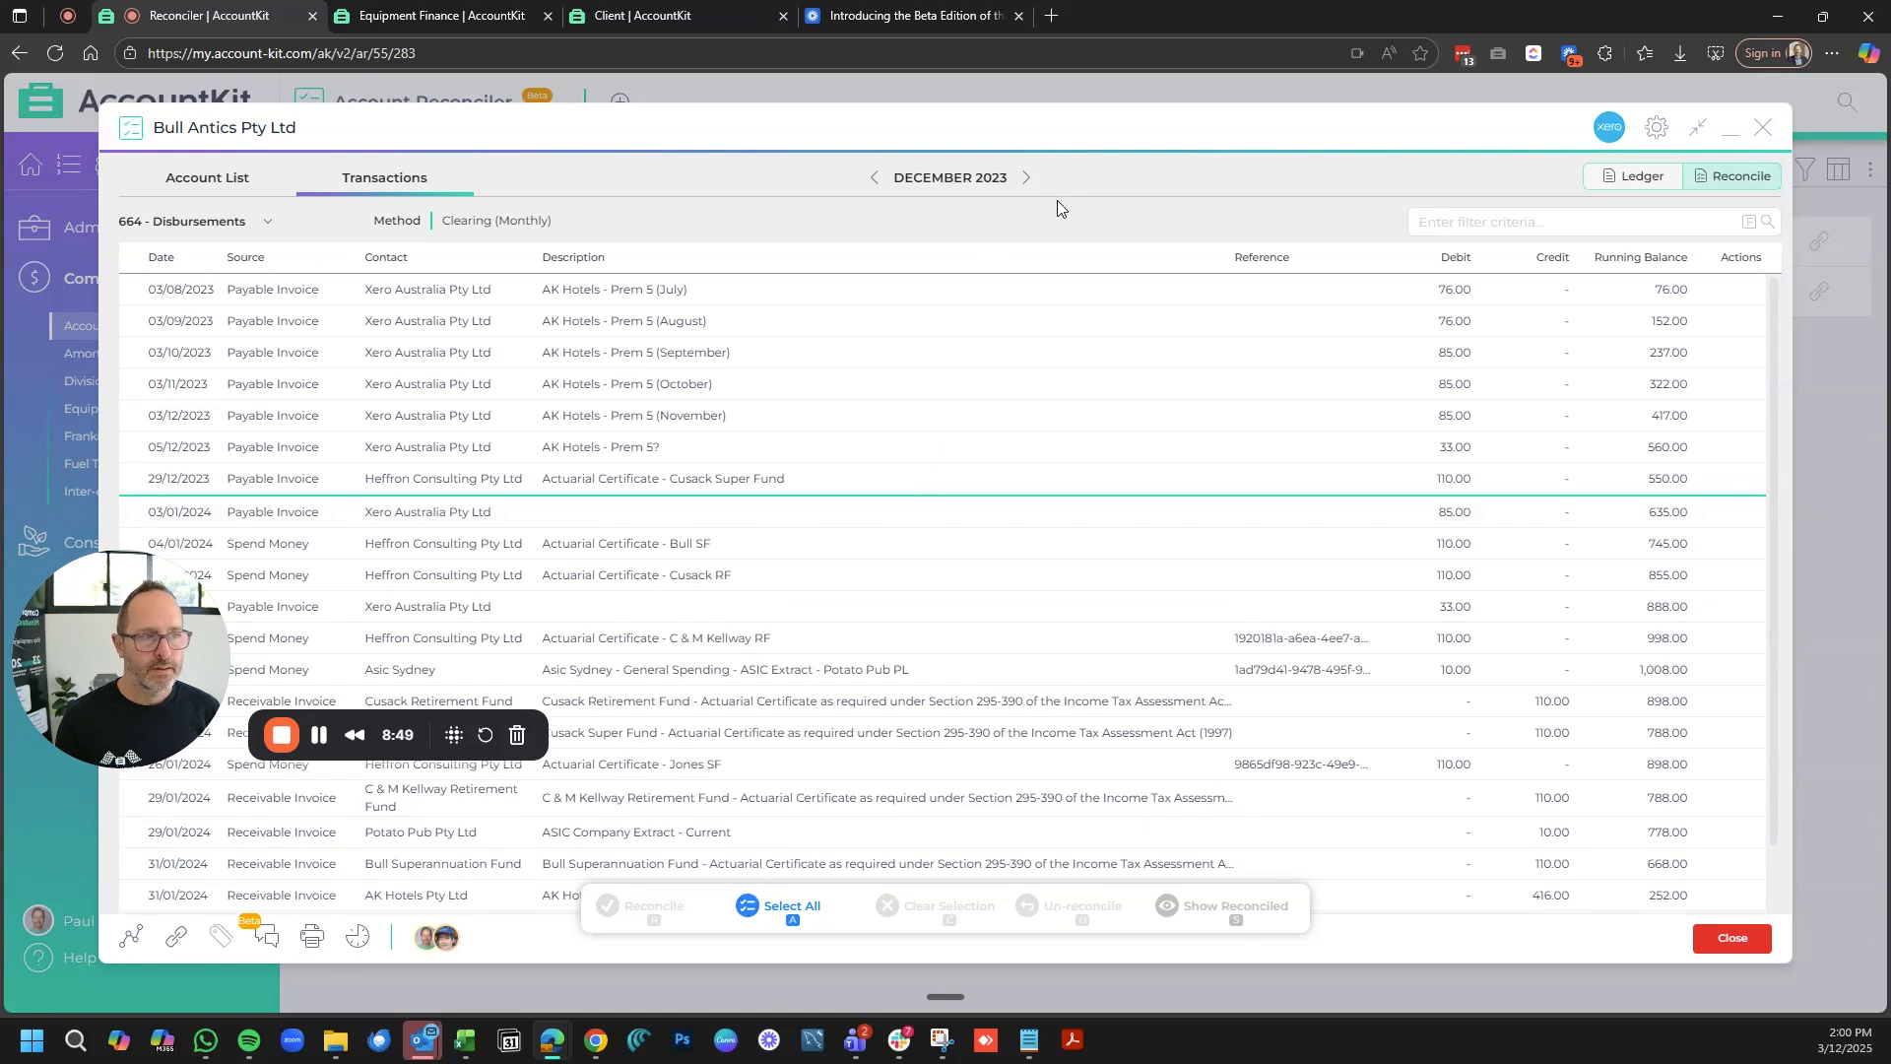
click(1024, 181)
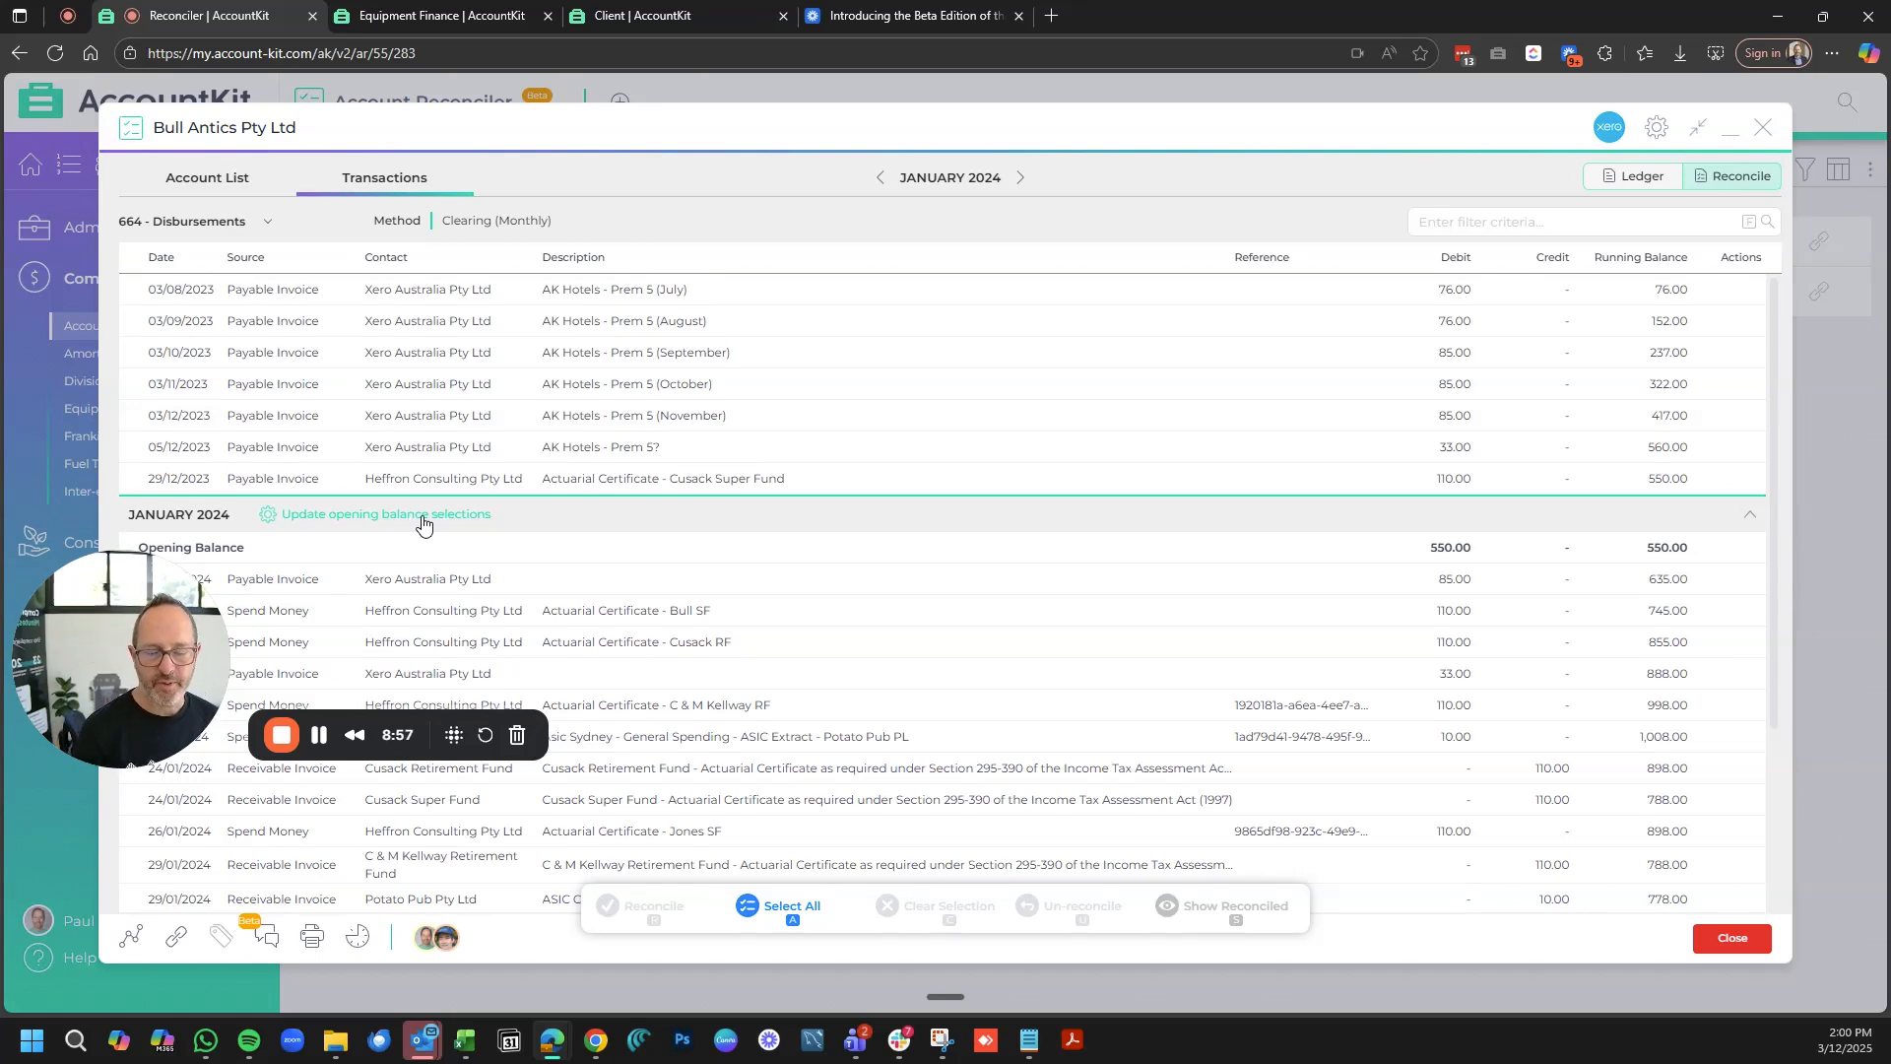
- Review the Disbursements opening balance selections from August to December 2023 and continue to the January 2024 reconciliation
click(424, 516)
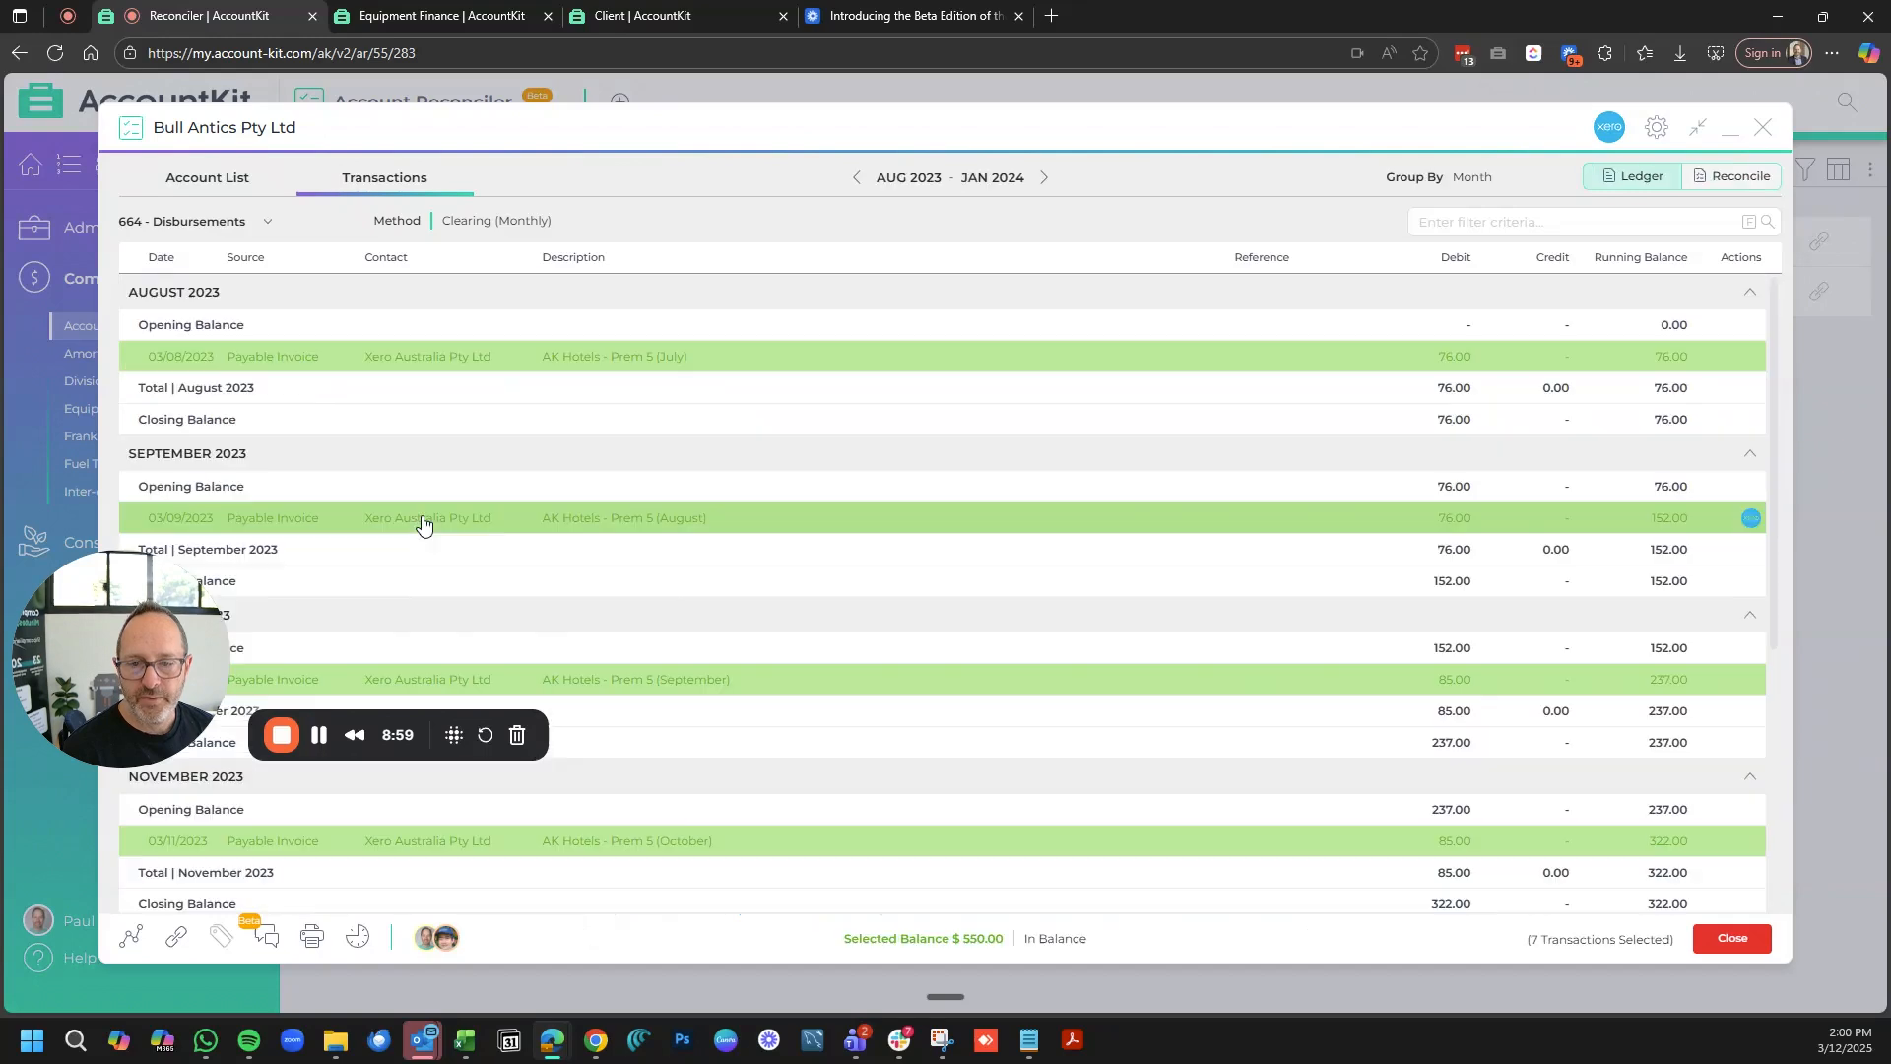
scroll(1357, 505, up, 4)
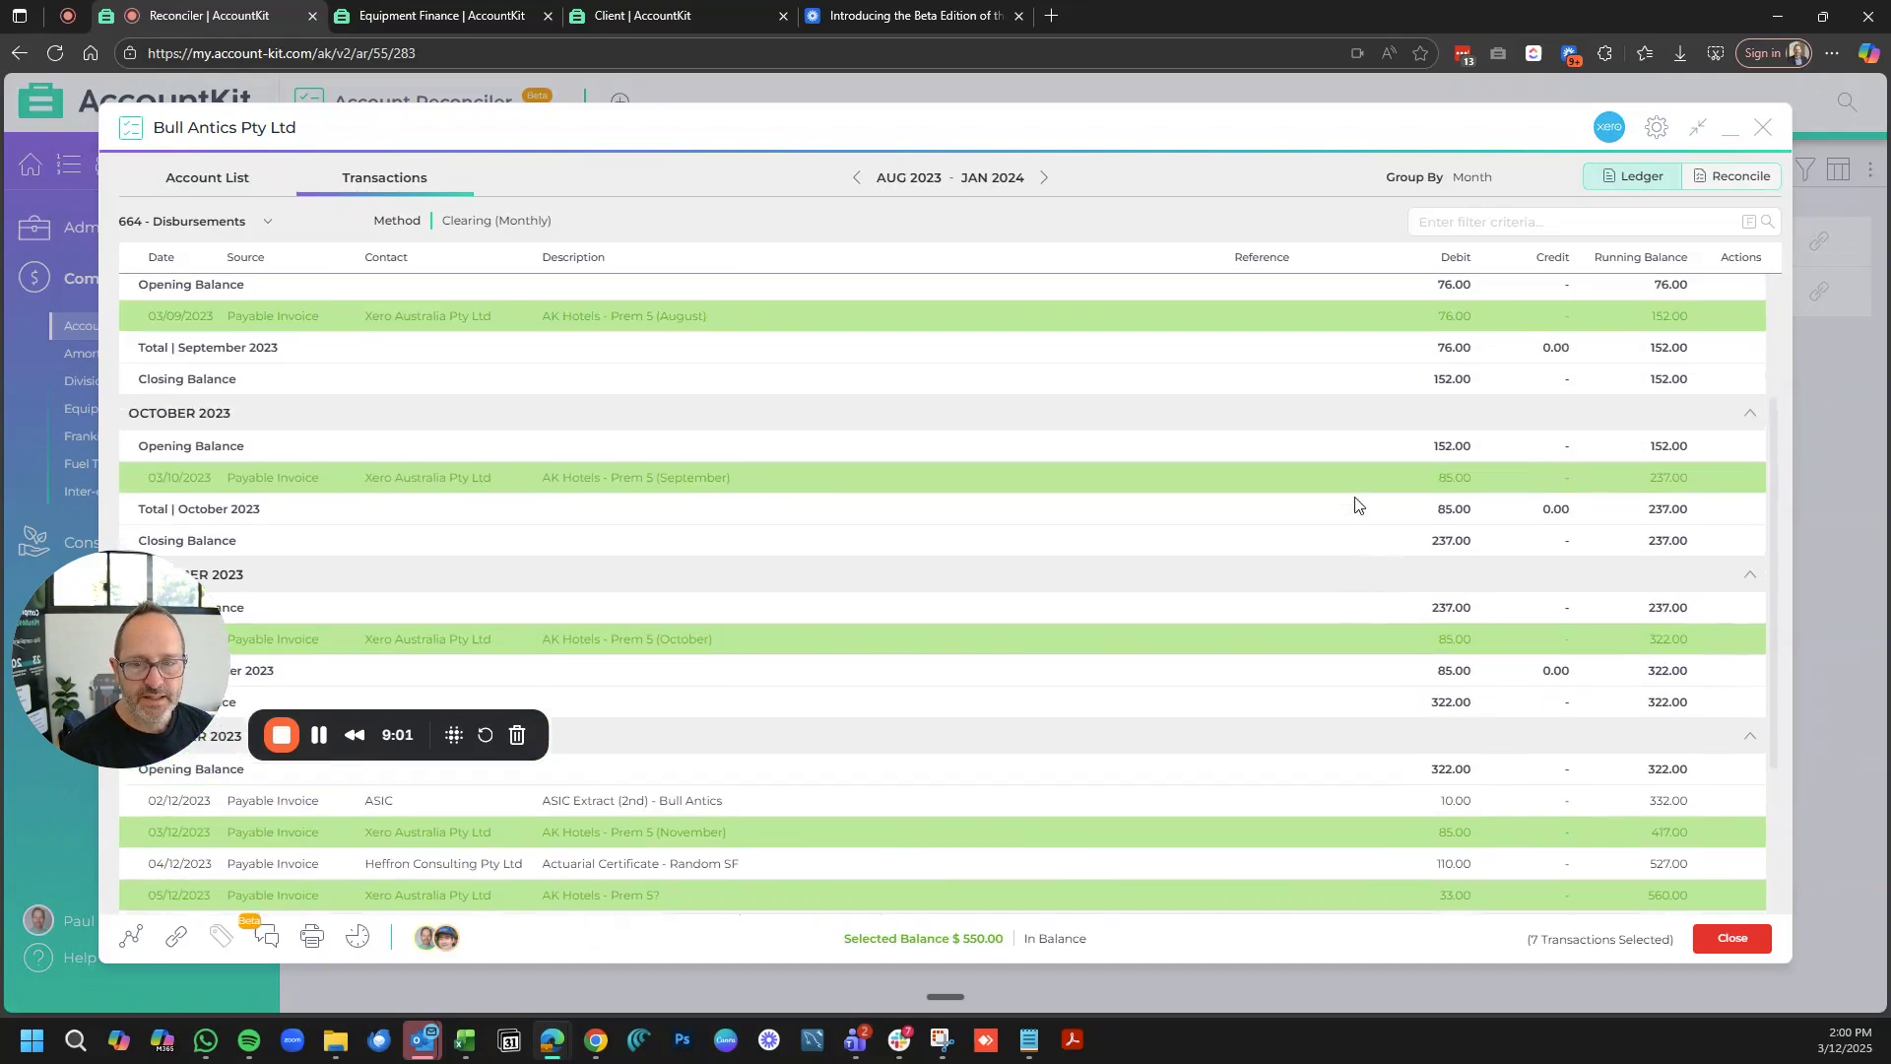
scroll(1241, 477, down, 2)
scroll(1241, 476, down, 3)
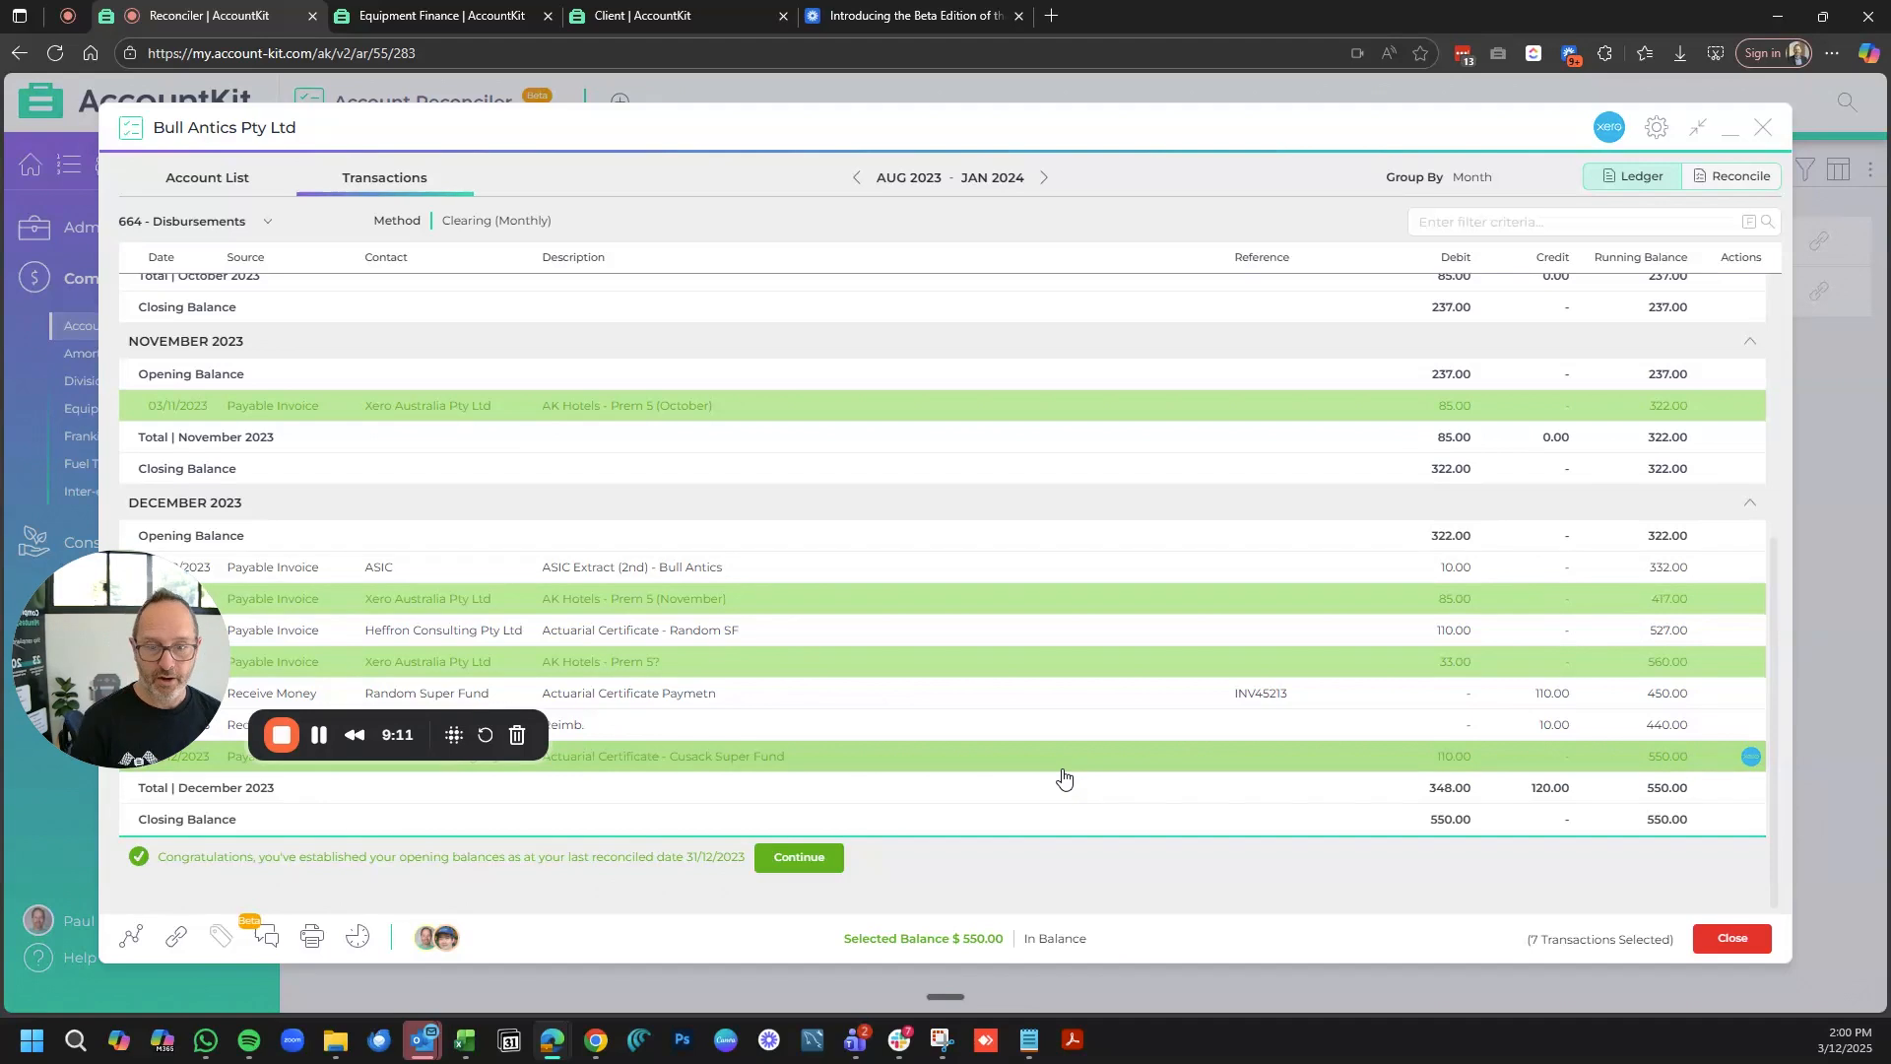
scroll(876, 620, up, 4)
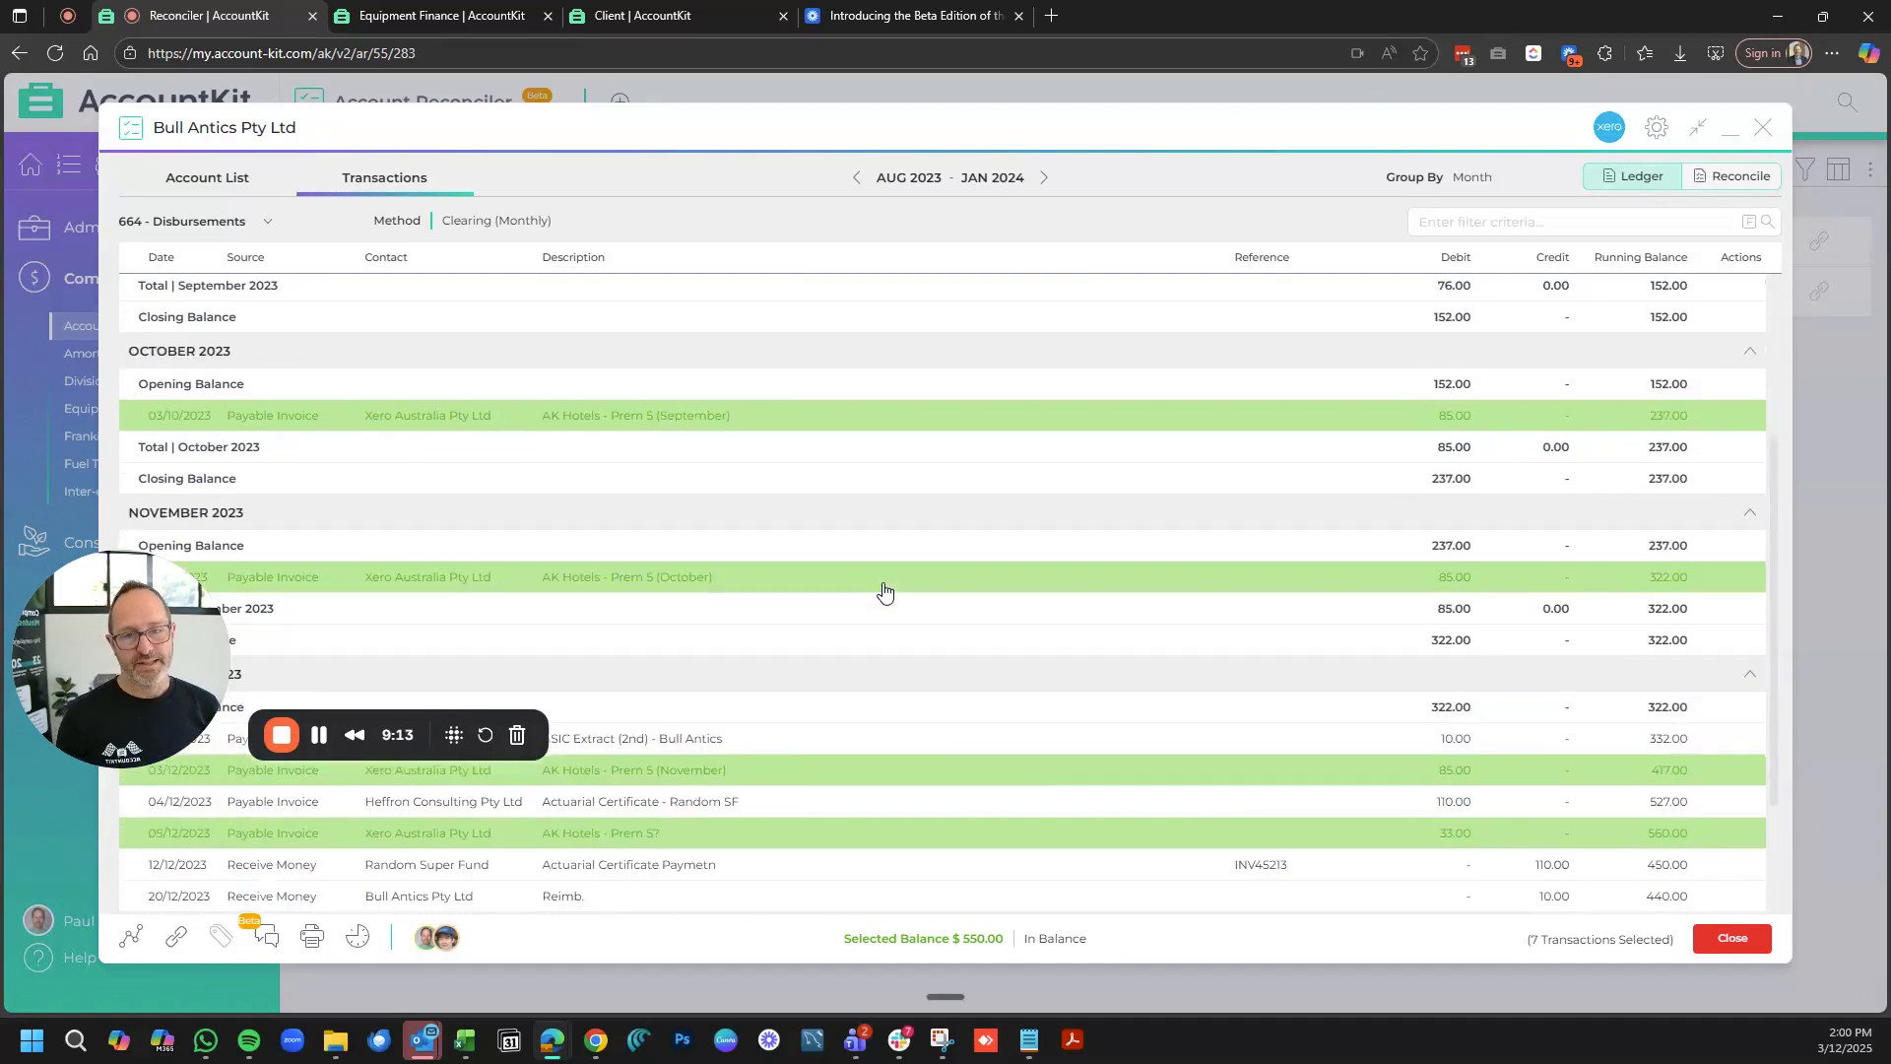
scroll(857, 479, down, 4)
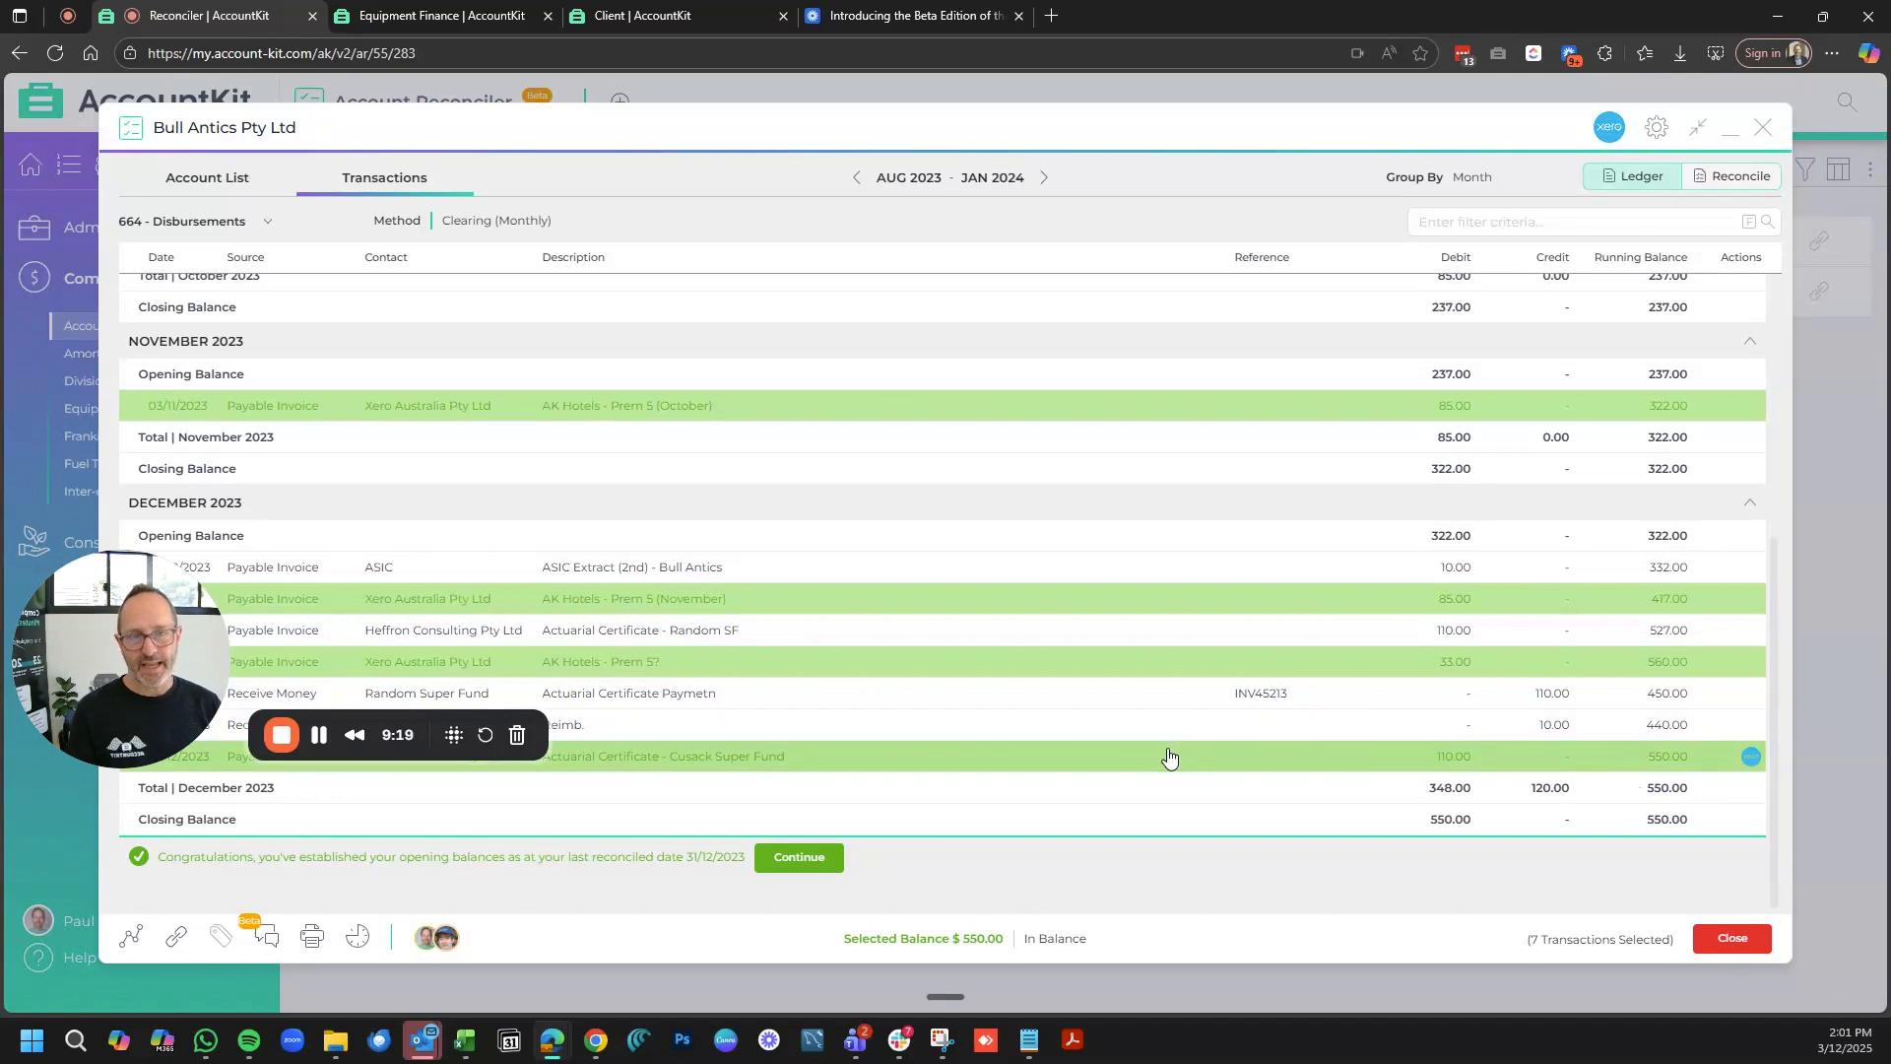
click(798, 857)
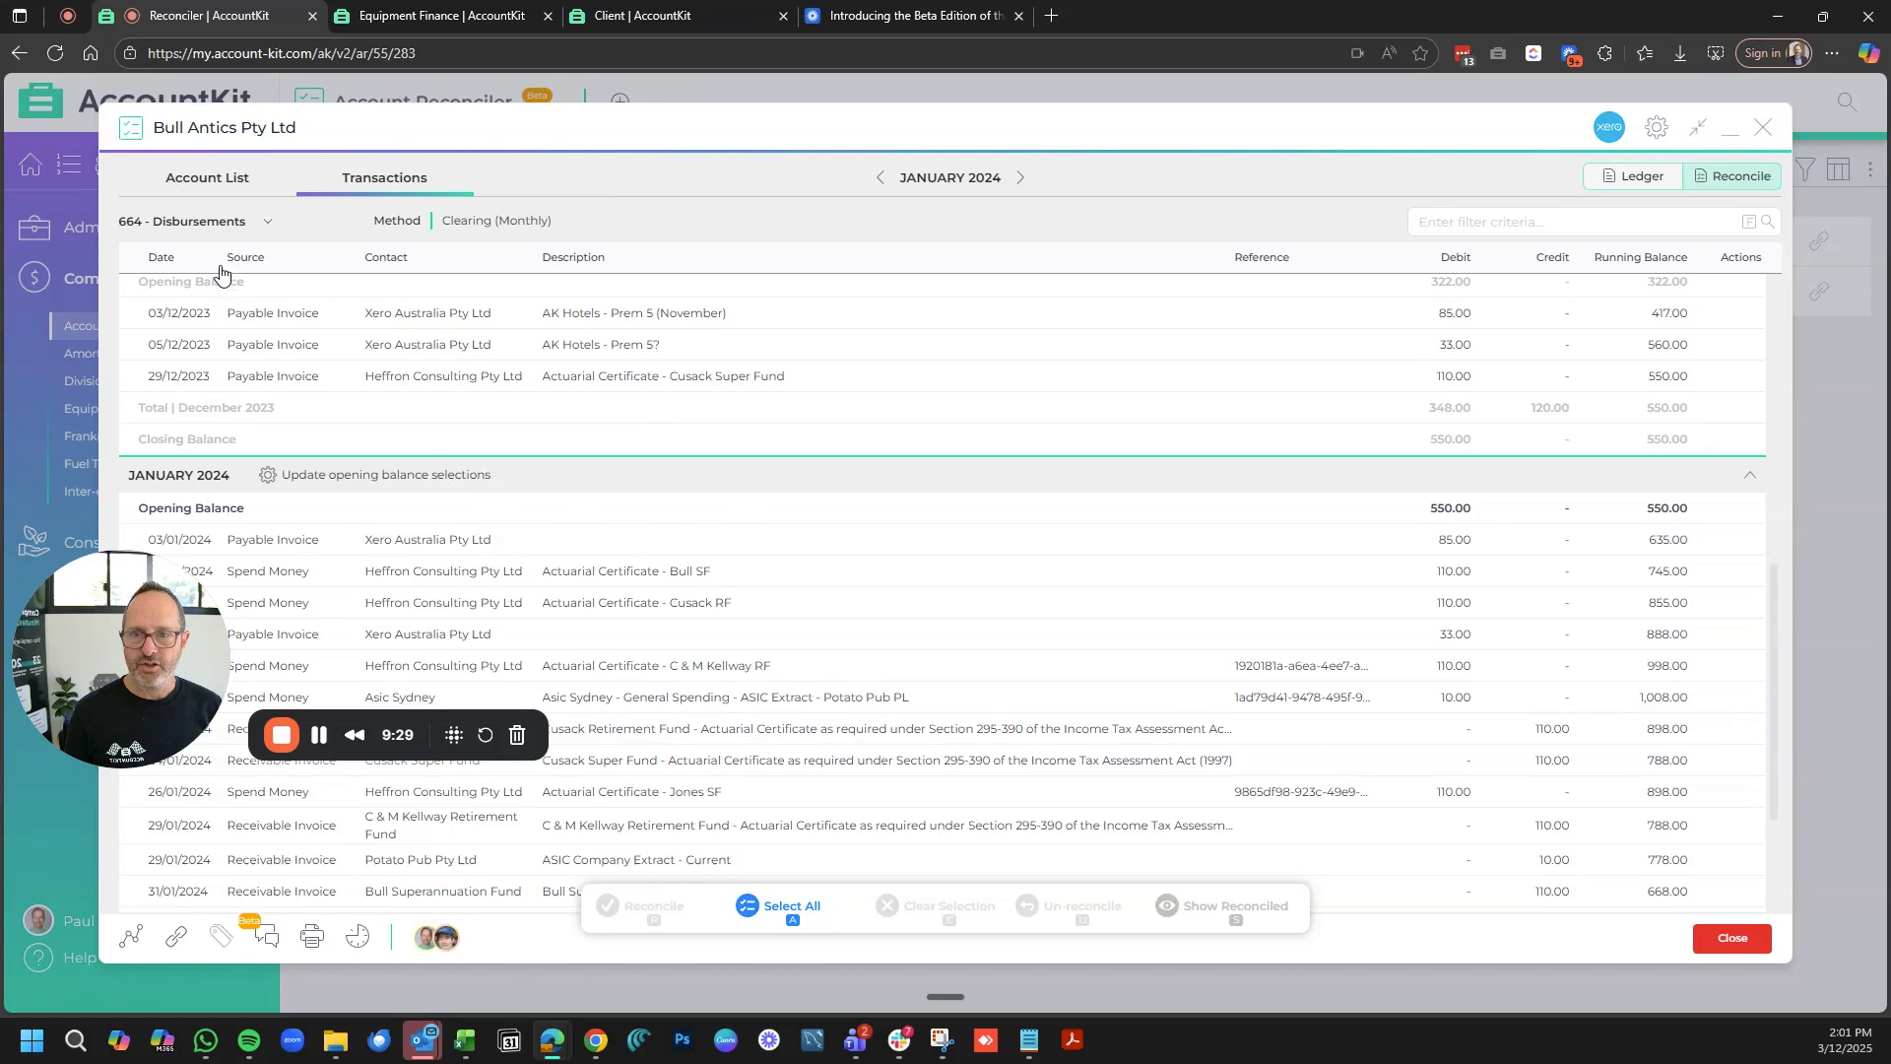
- Return to the account list, find January 2024 for 664 - Disbursements and open that month's reconciliation
click(215, 187)
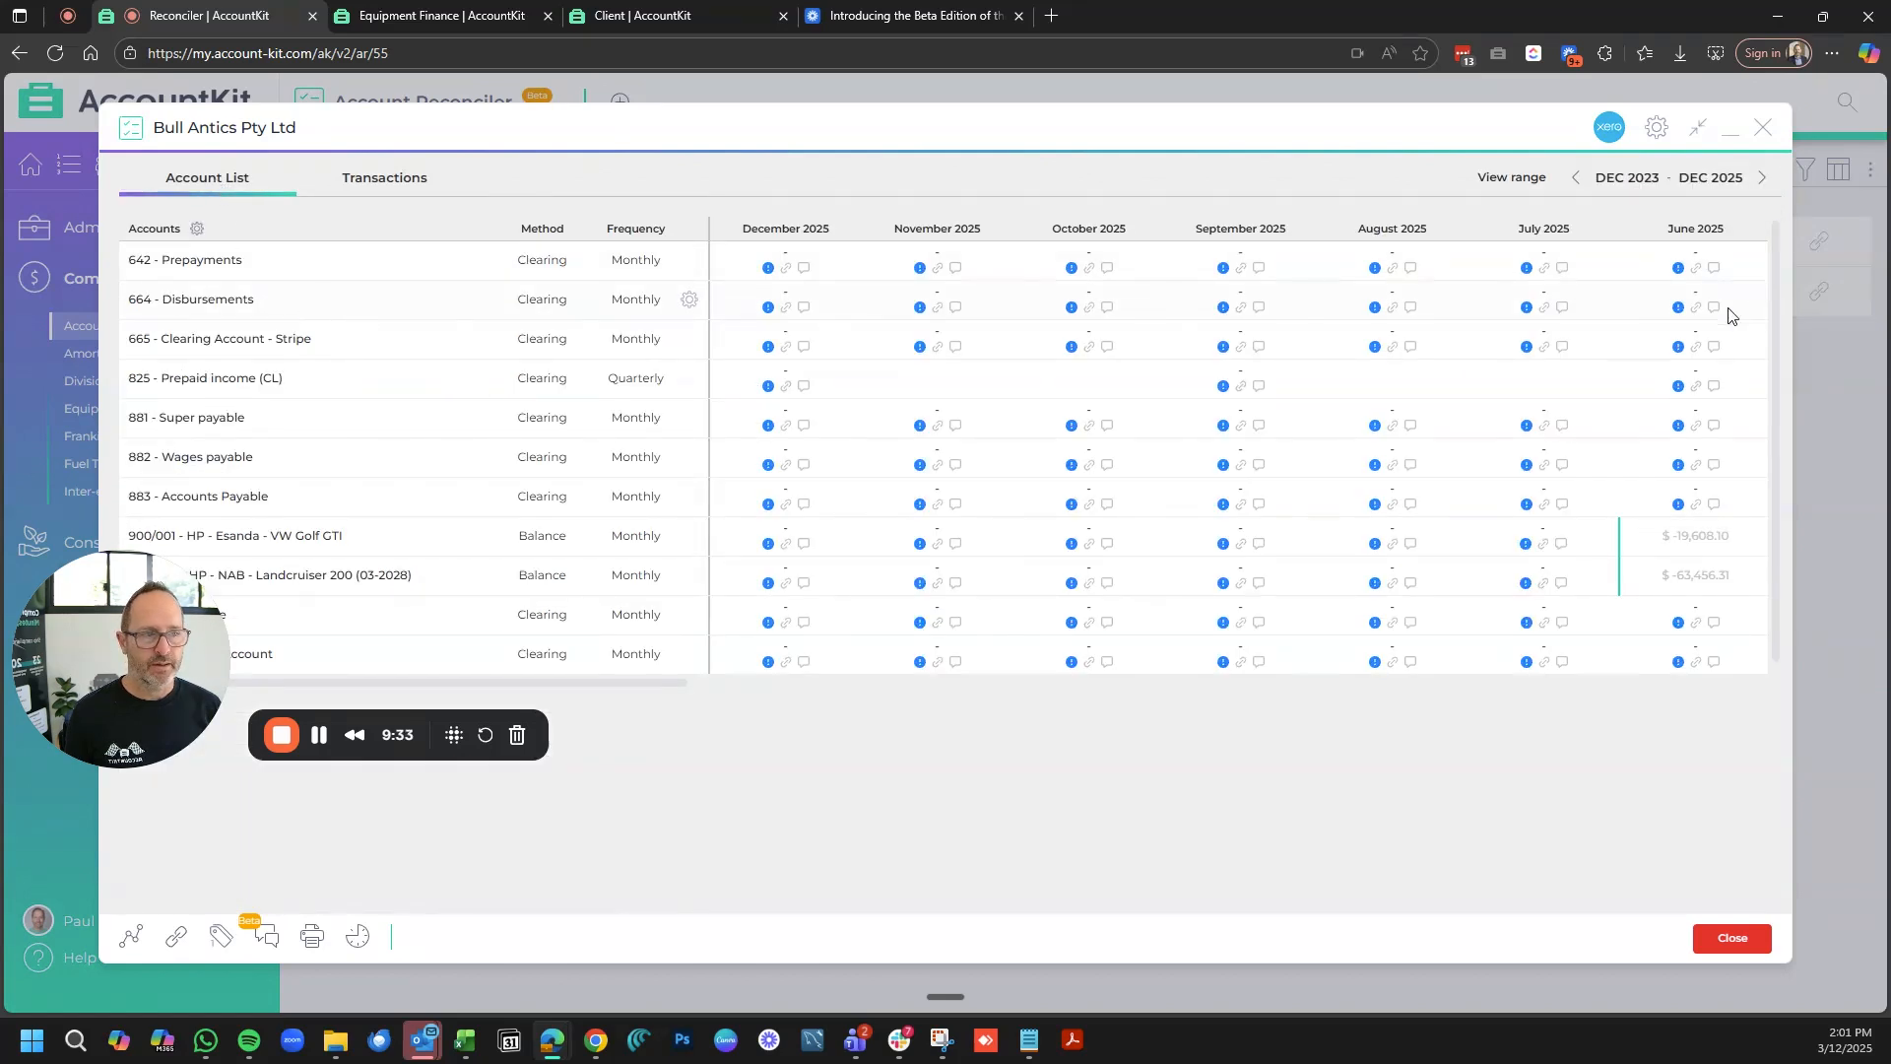
scroll(1583, 313, right, 15)
scroll(1573, 315, right, 6)
click(1520, 299)
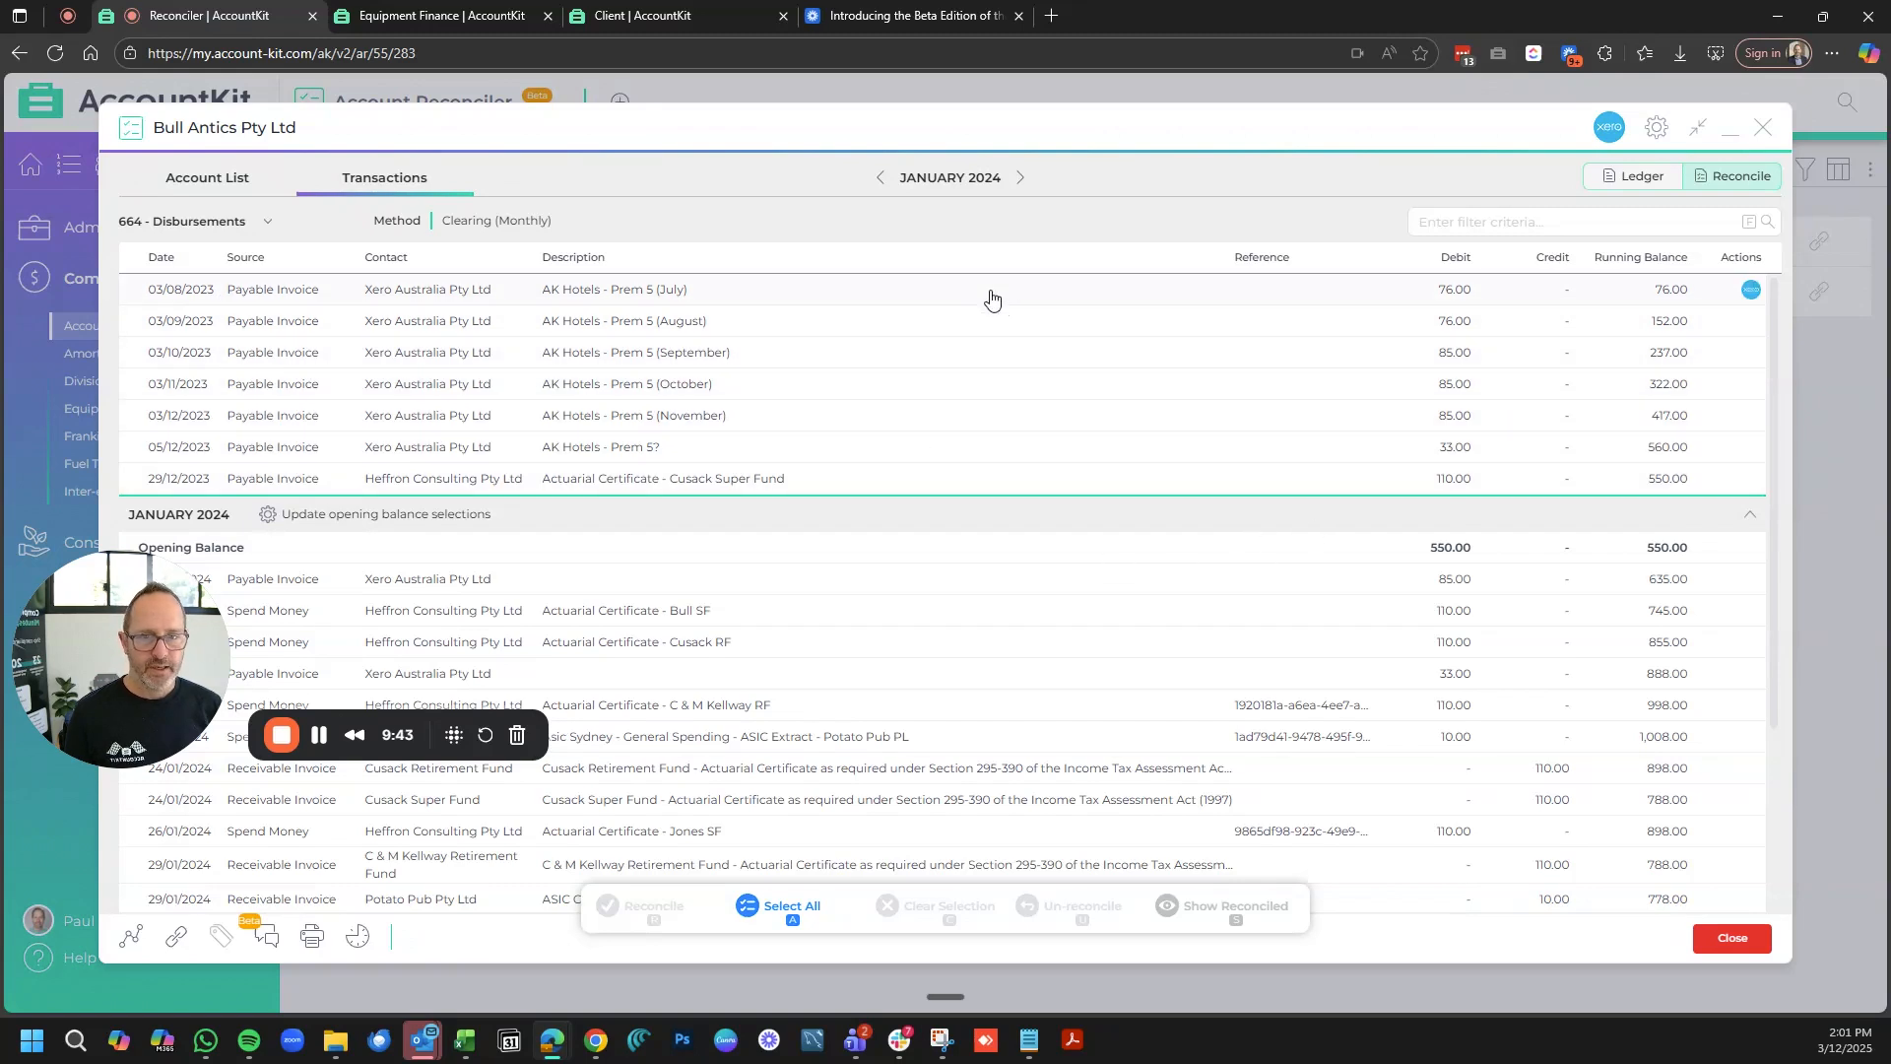
- Filter the January 2024 Disbursements transactions by "cus" and reconcile all matching transactions together
scroll(1196, 571, down, 1)
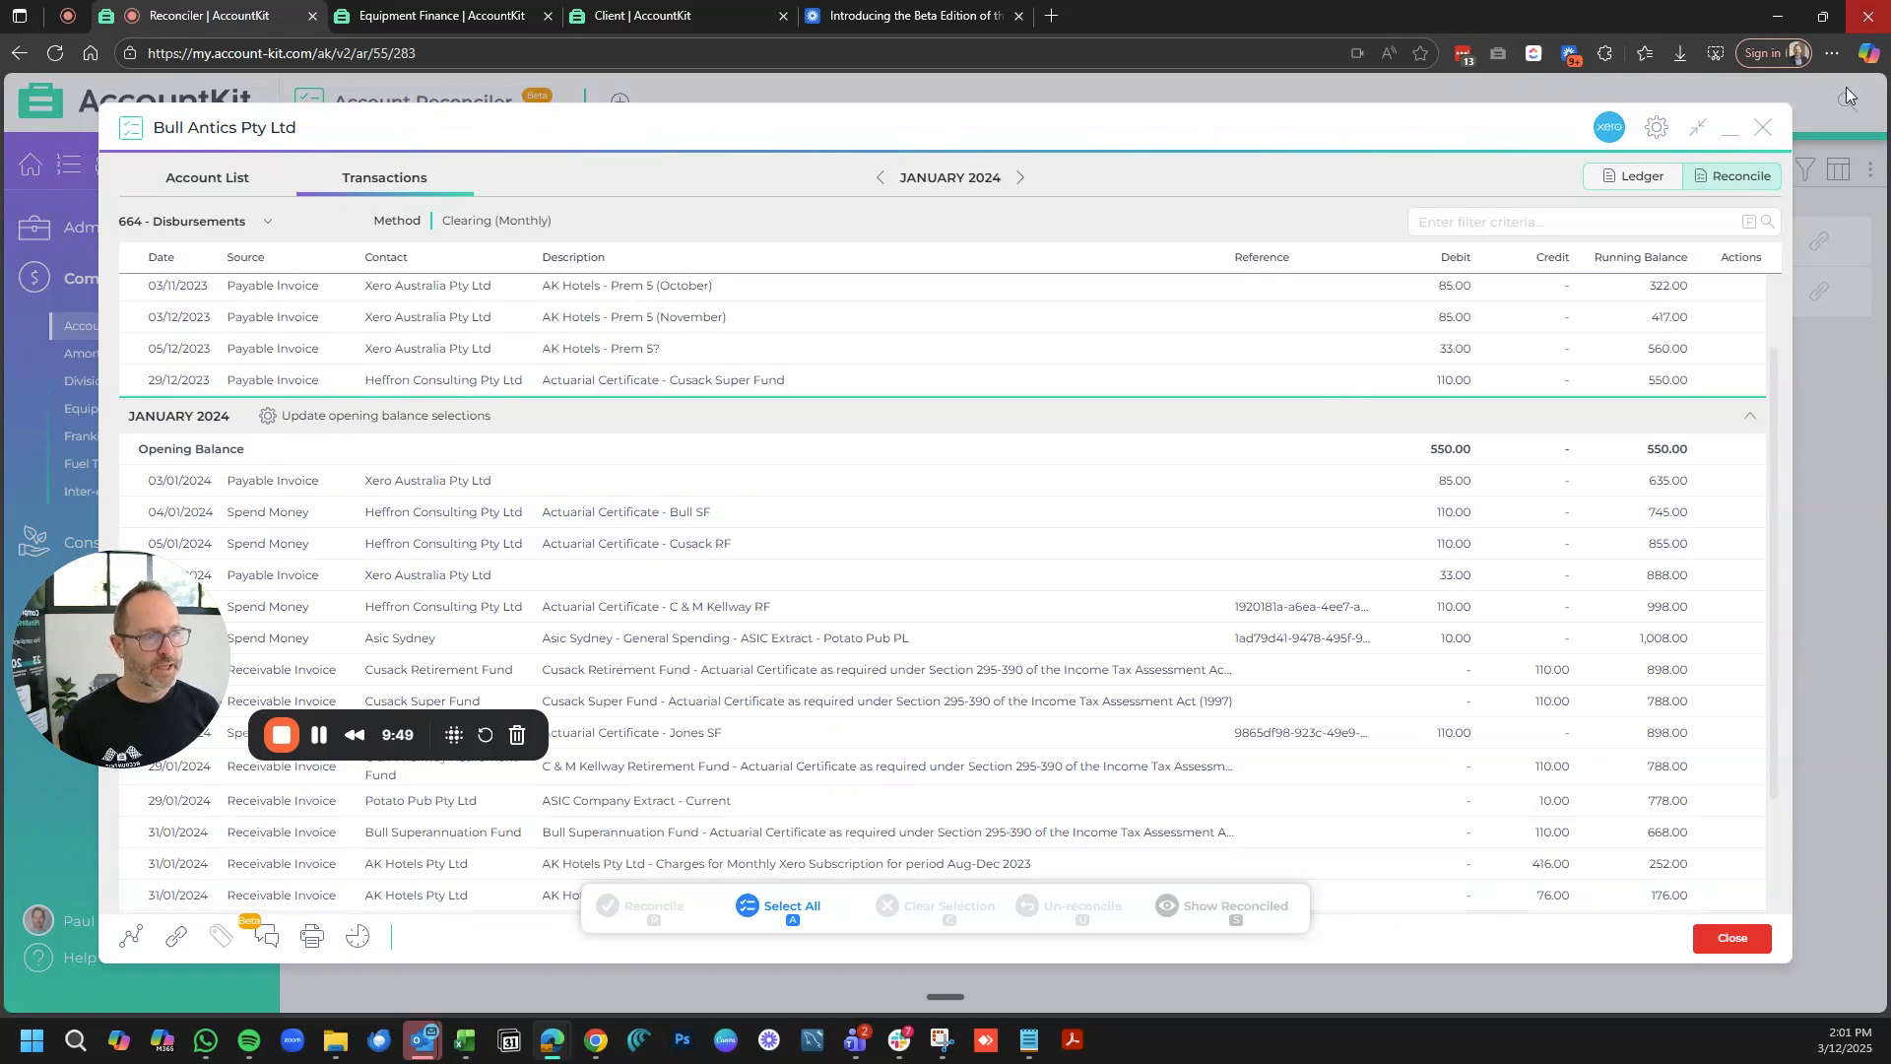
click(1584, 230)
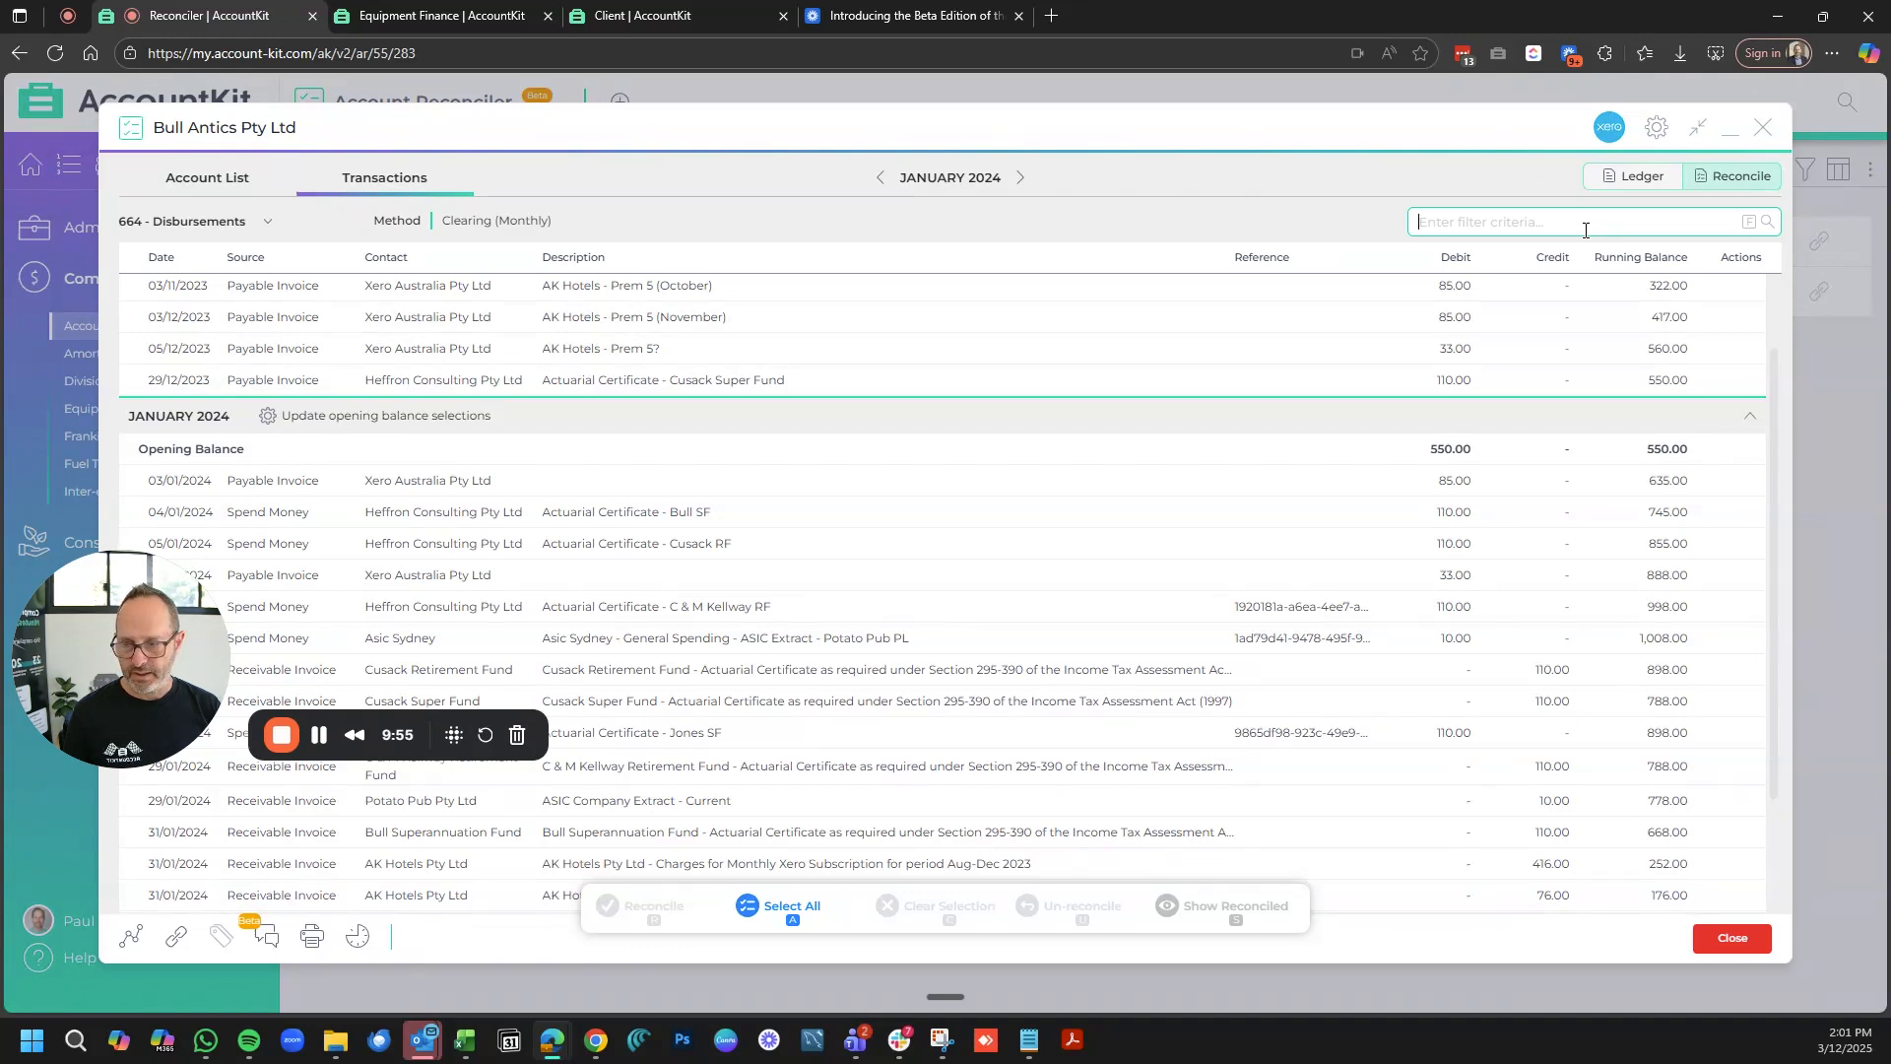
text(cus)
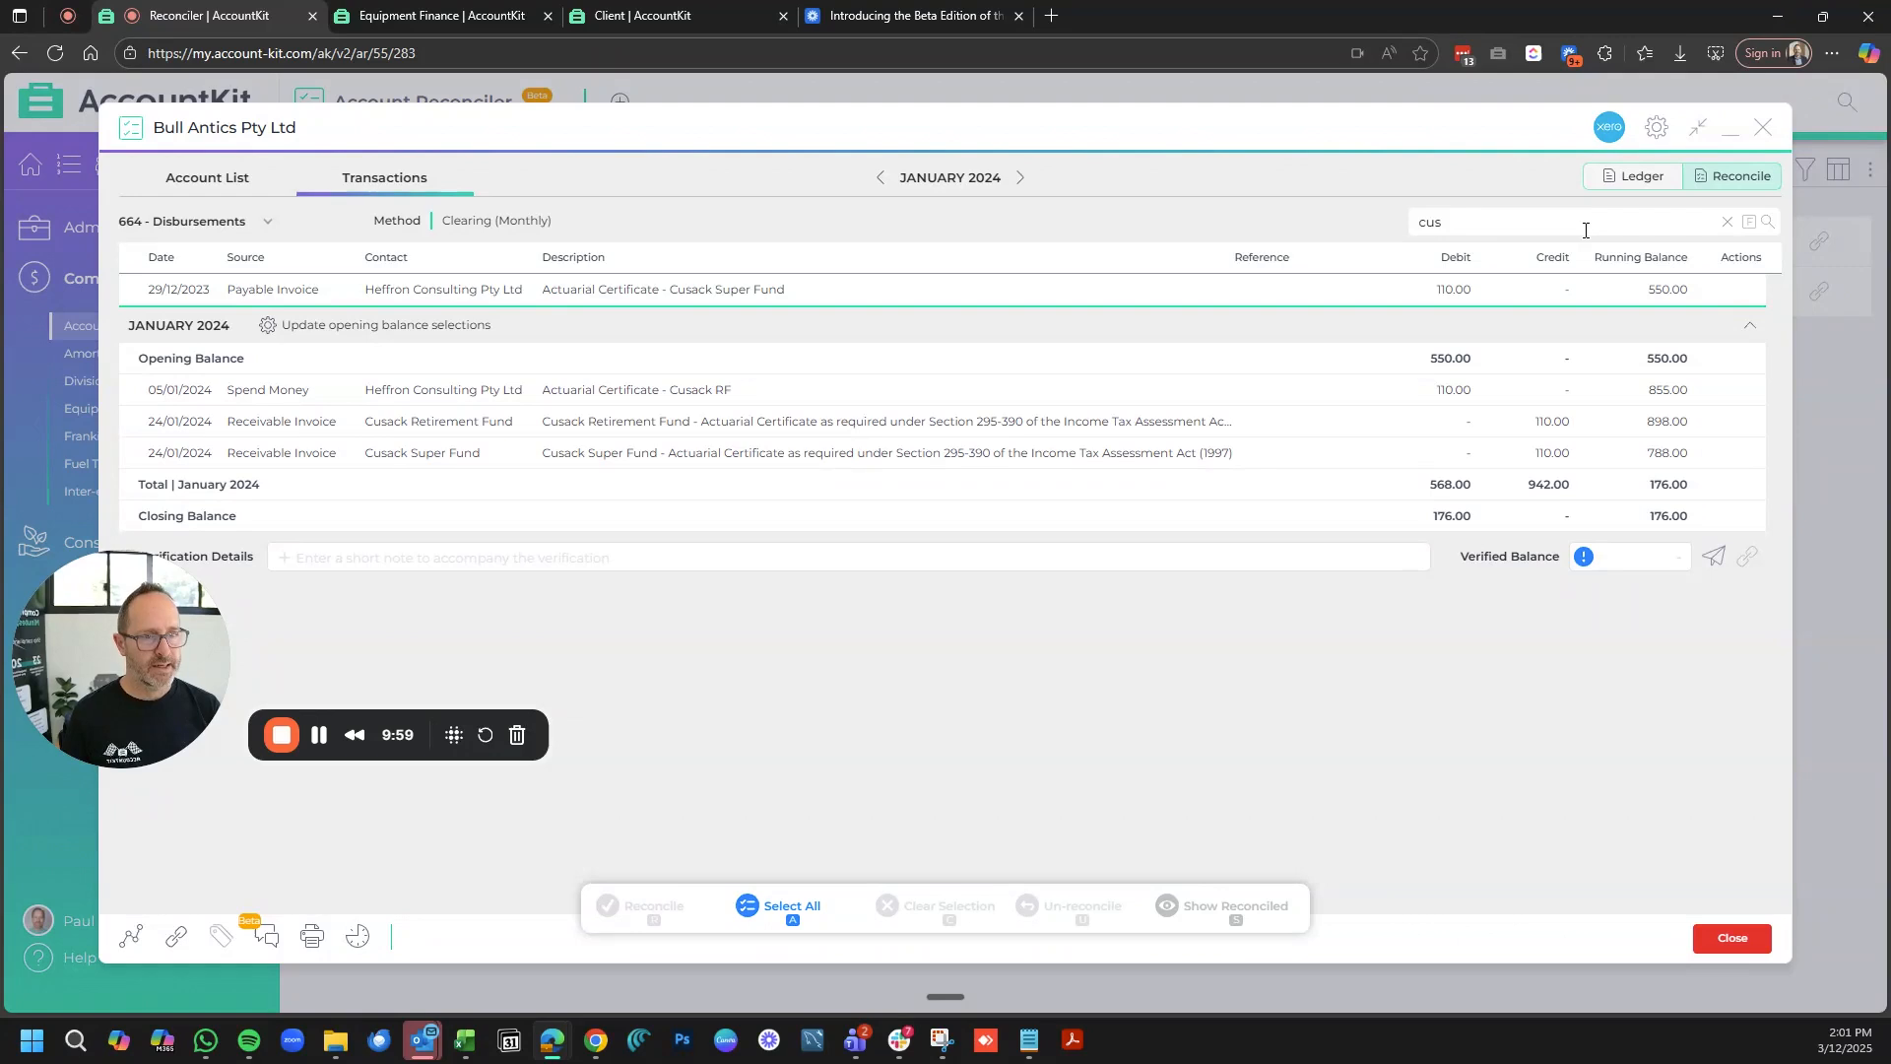
text(a)
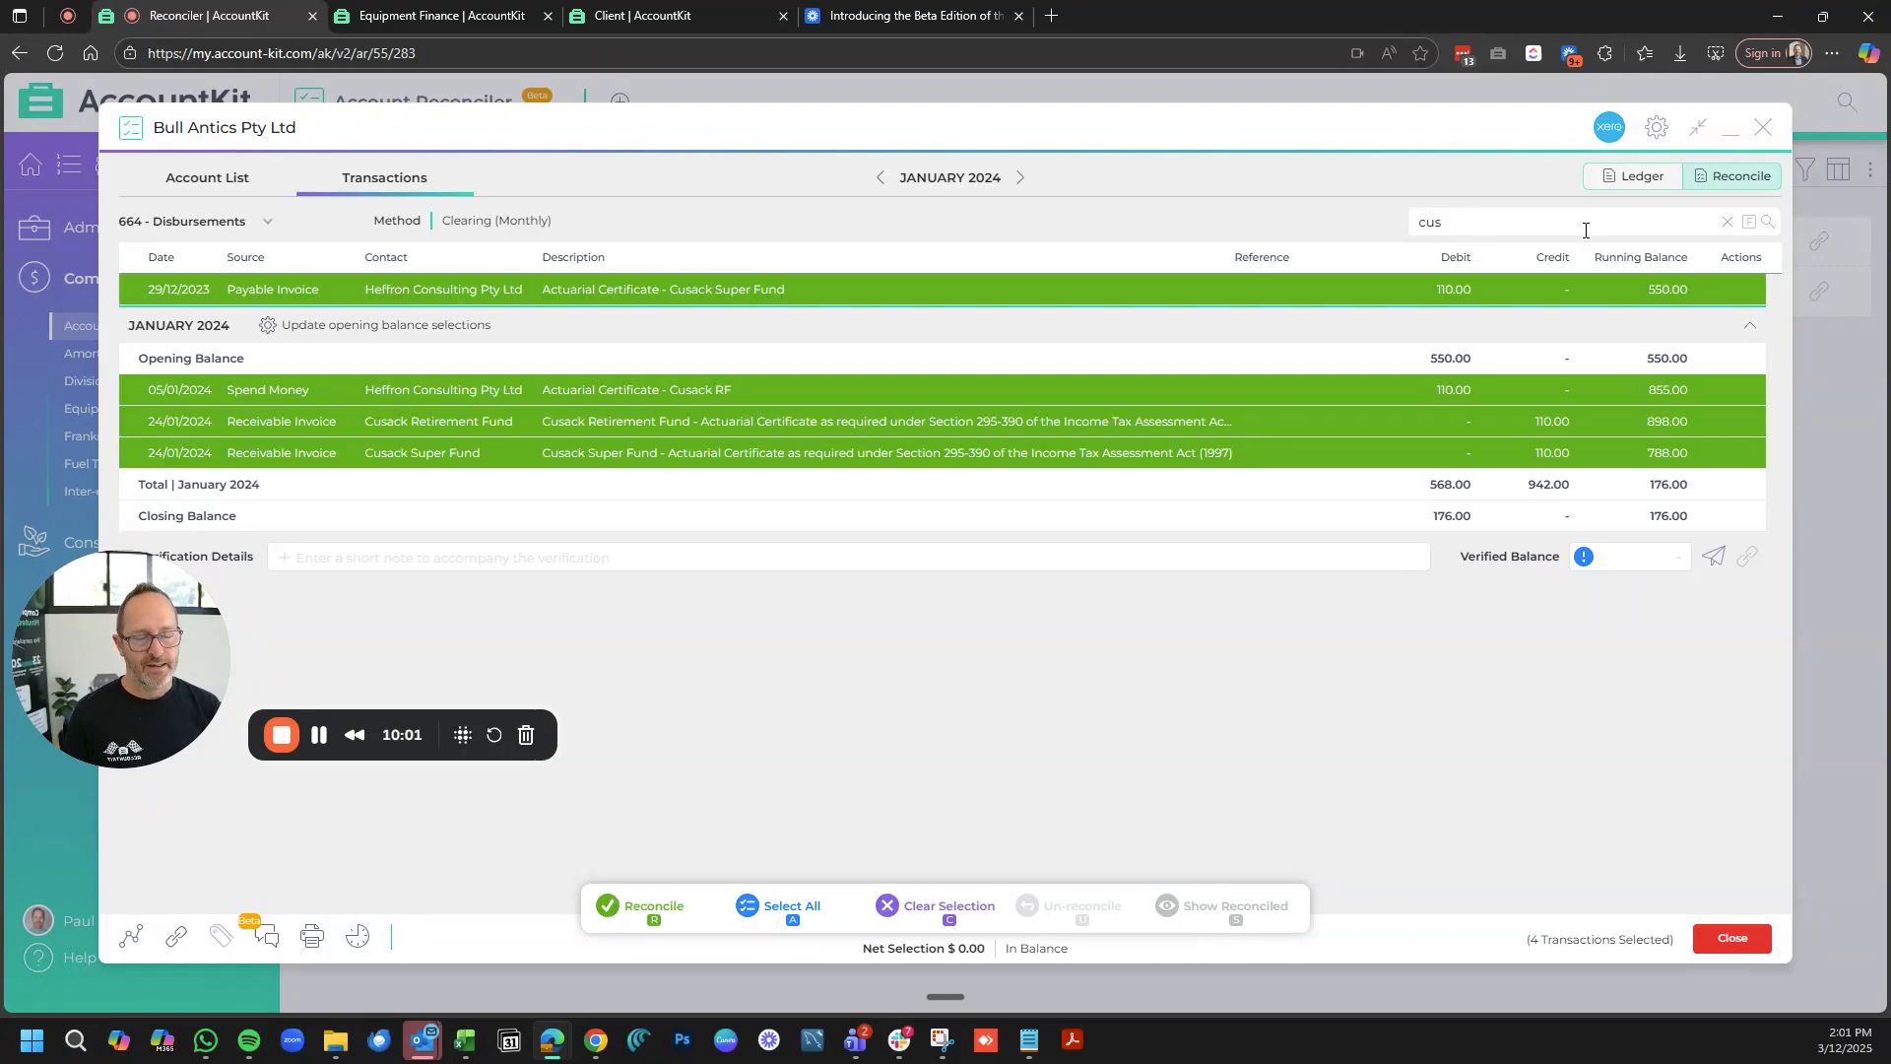
text(r)
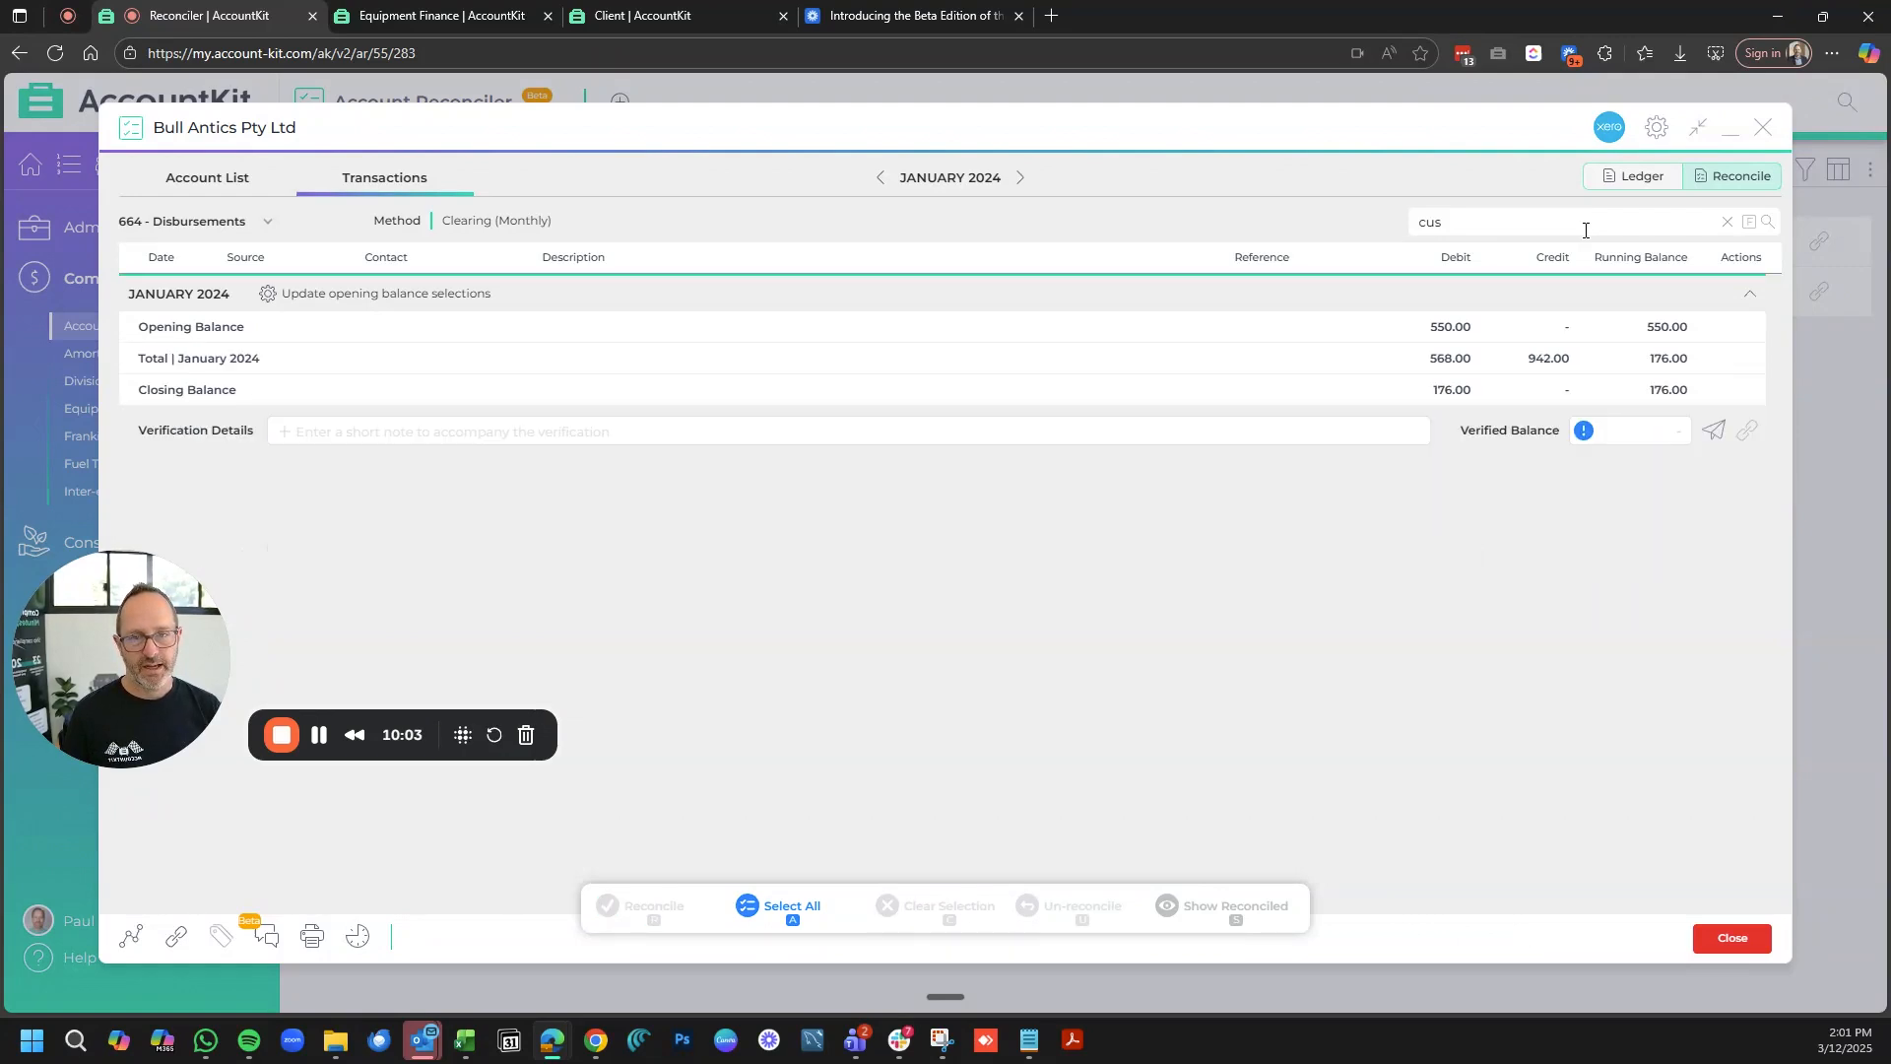
- Clear the transaction filter and reconcile the 11/01/2024 Heffron Consulting actuarial certificate payment with the retirement fund's matching 110.00 January invoice
double_click(1585, 231)
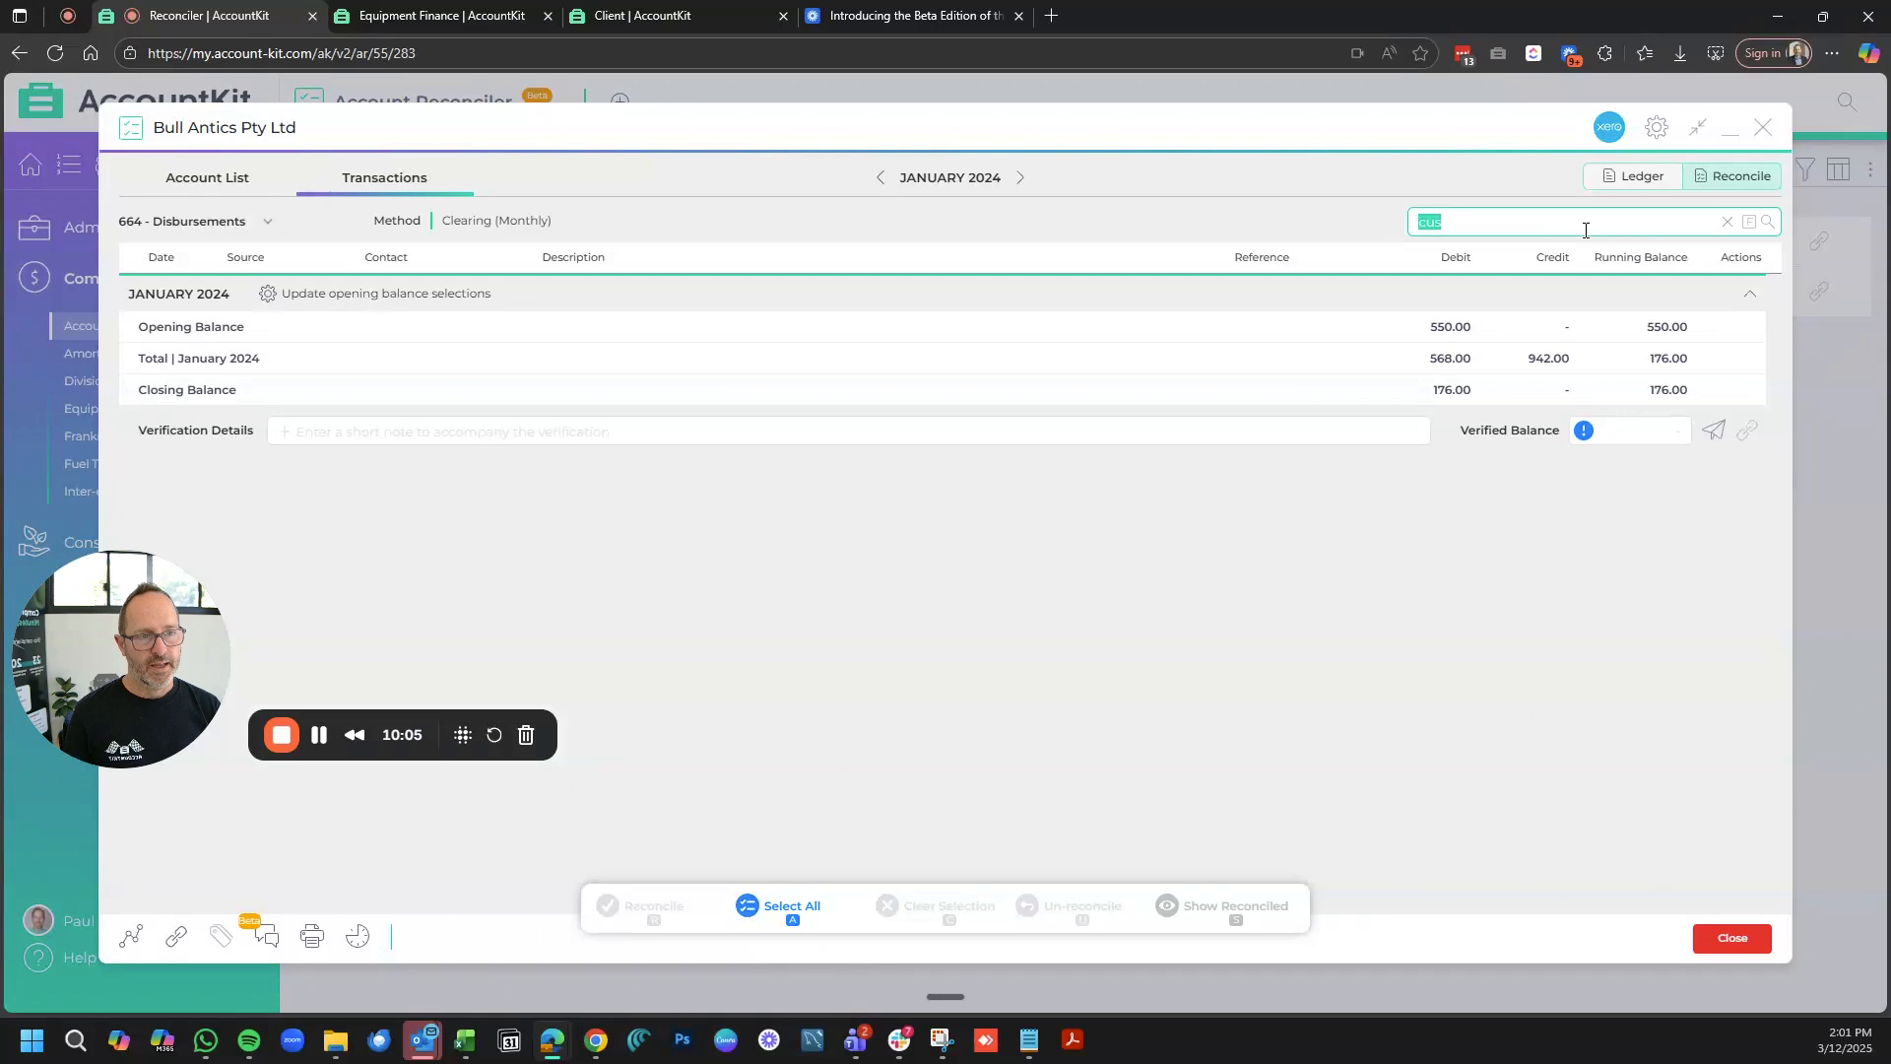
key(BackSpace)
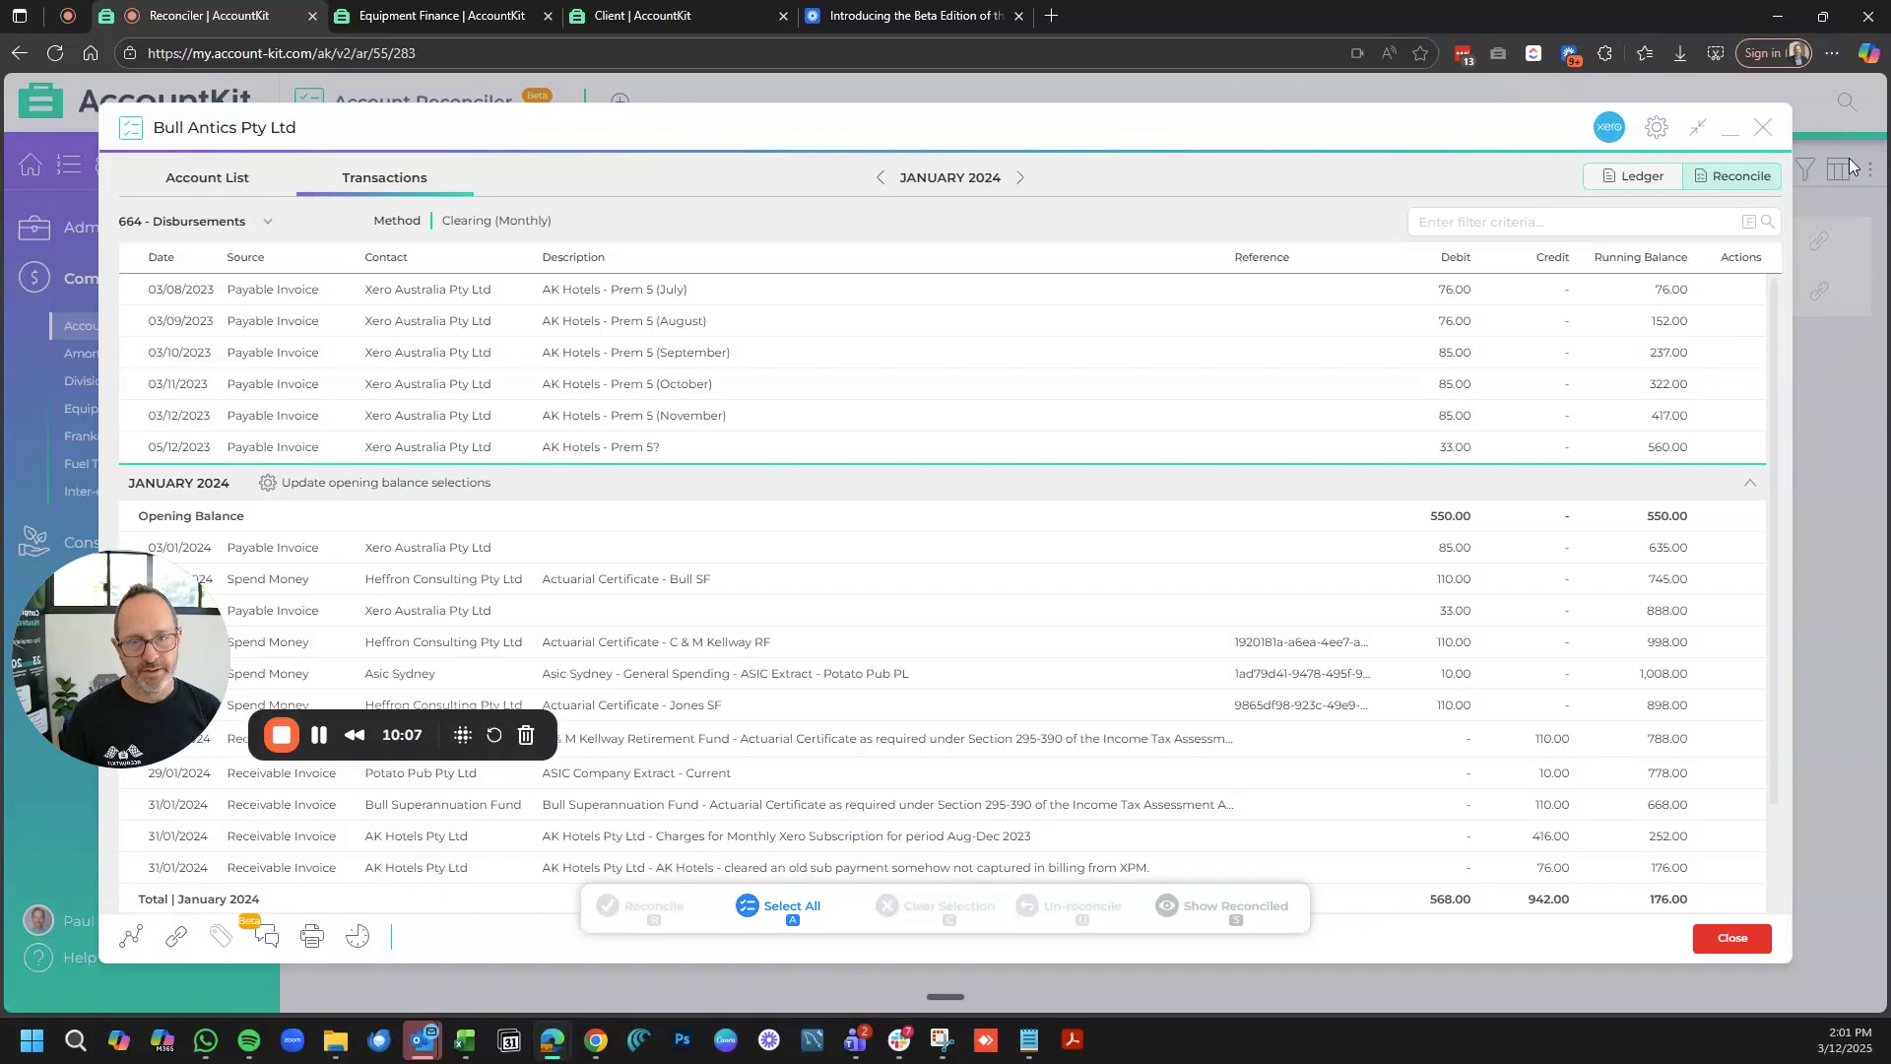
scroll(1231, 719, down, 1)
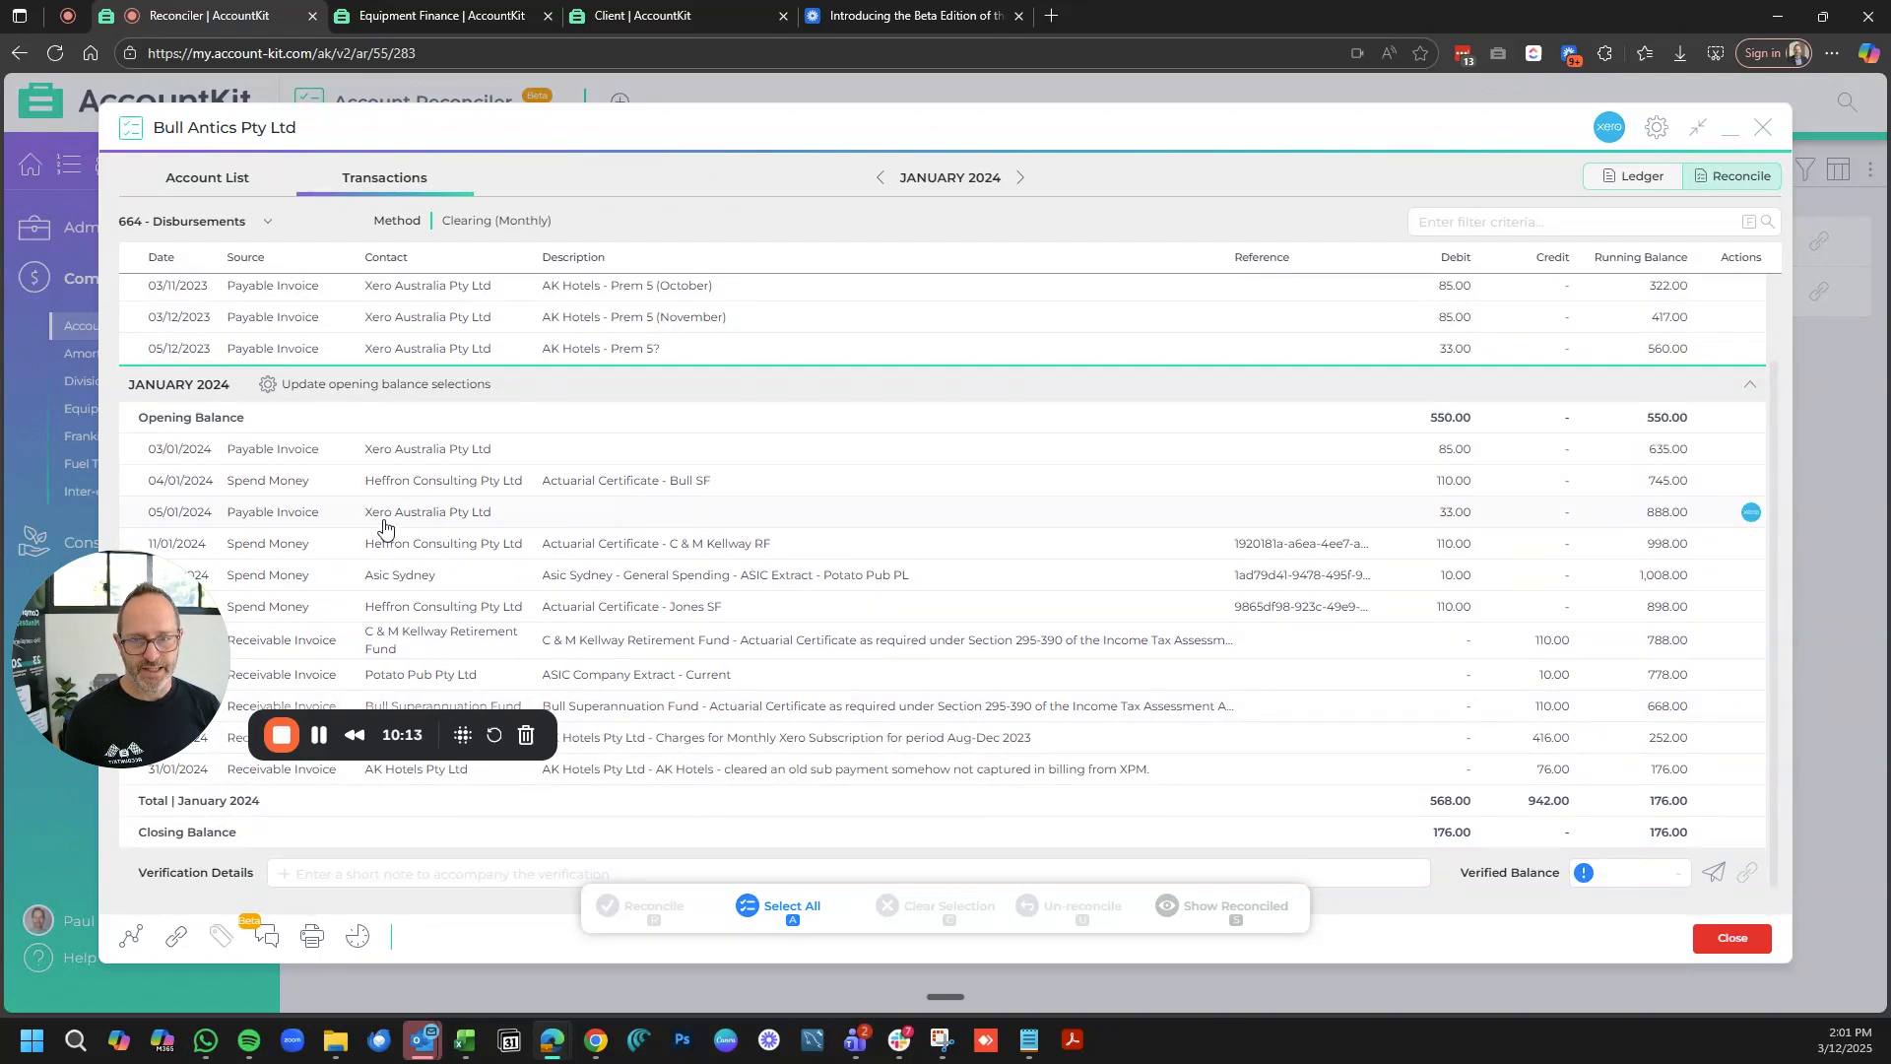
click(640, 543)
click(522, 640)
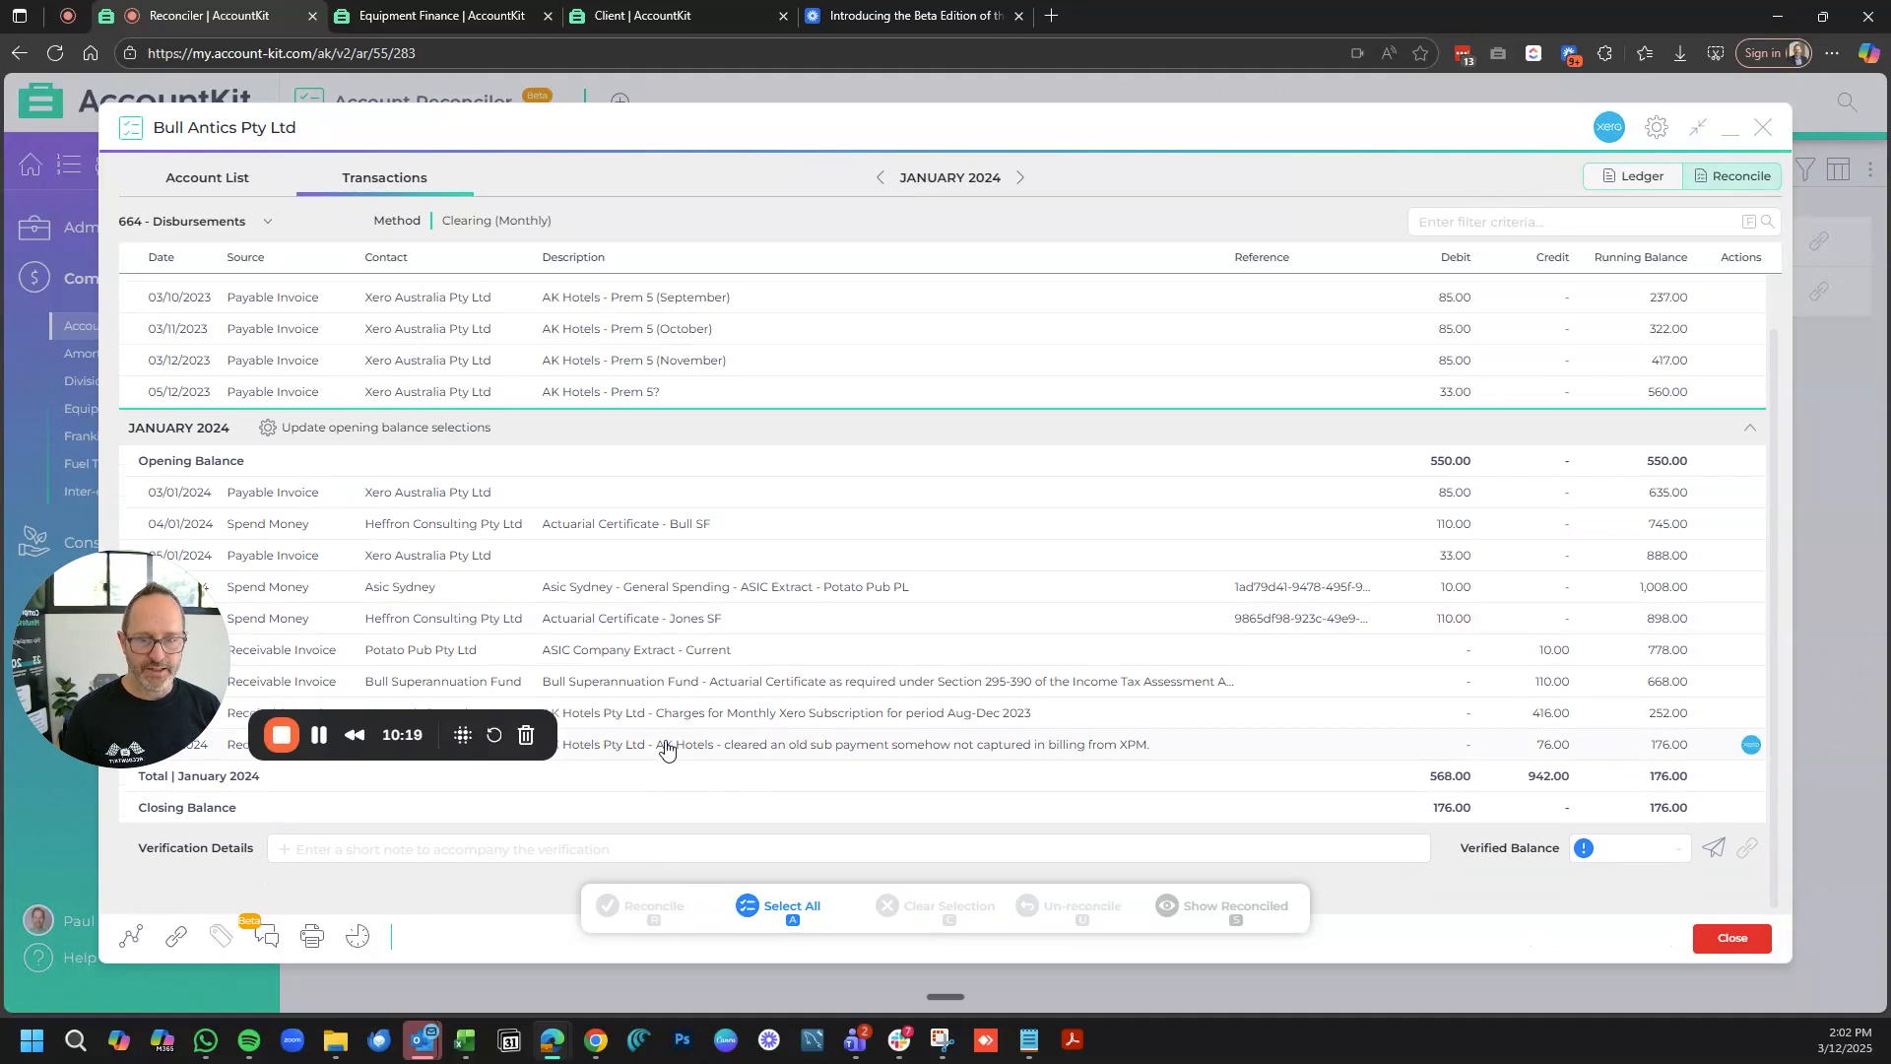
click(856, 631)
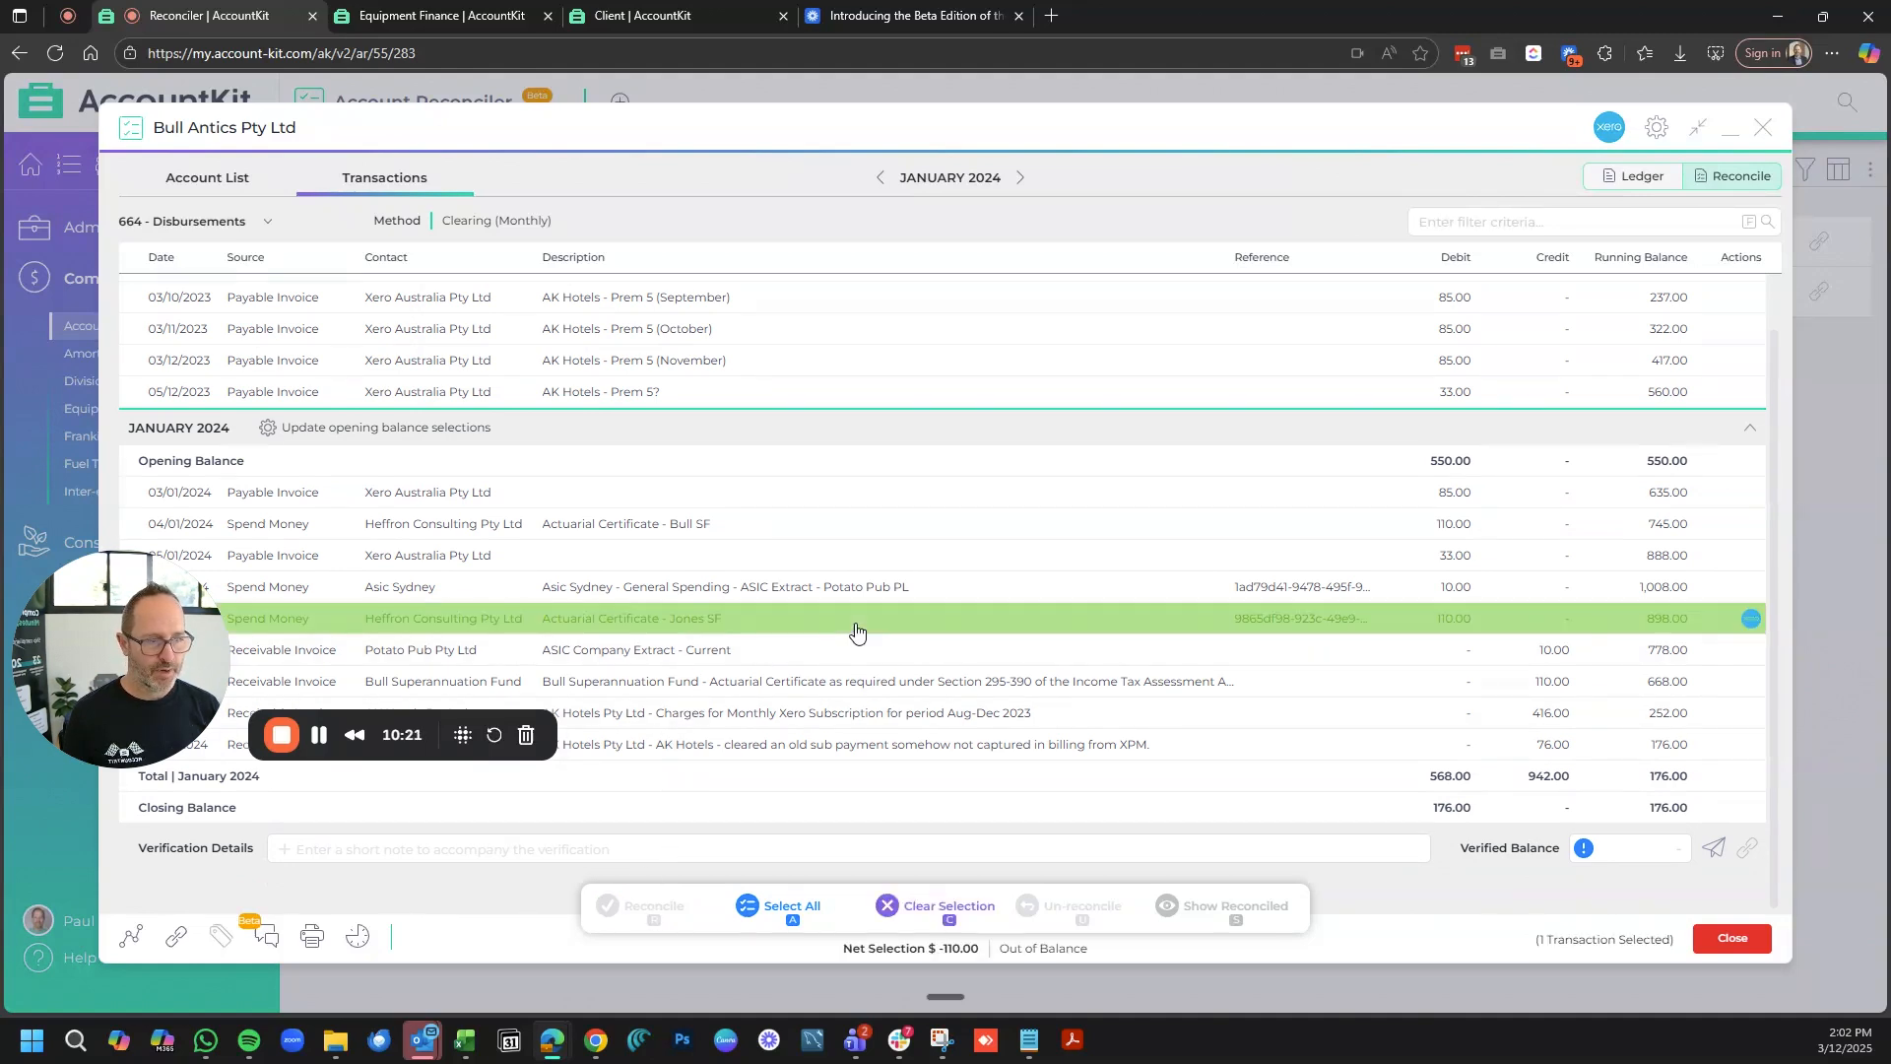
click(598, 624)
drag(118, 684, 133, 883)
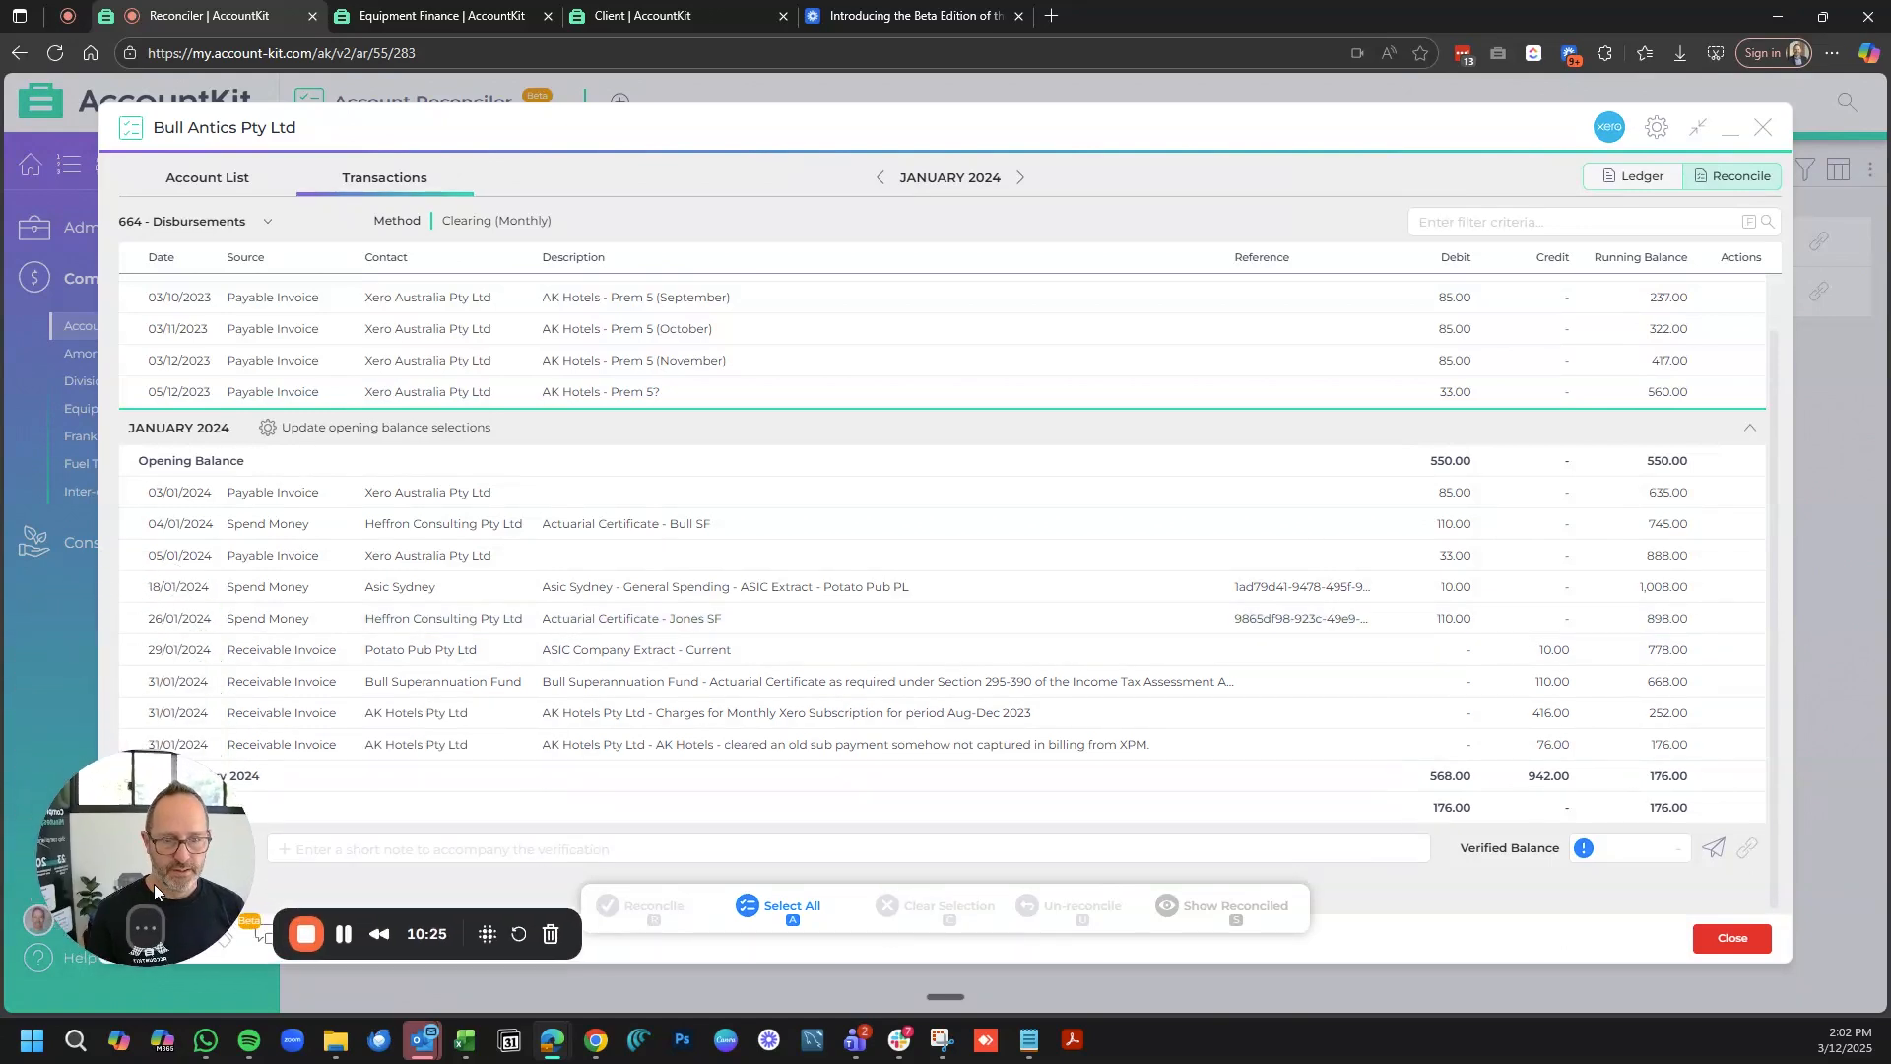
- Reconcile both AK Hotels receivable invoices of 31/01/2024 with the July–November Xero subscription charges and the 03/01/2024 Xero Australia invoice
click(734, 711)
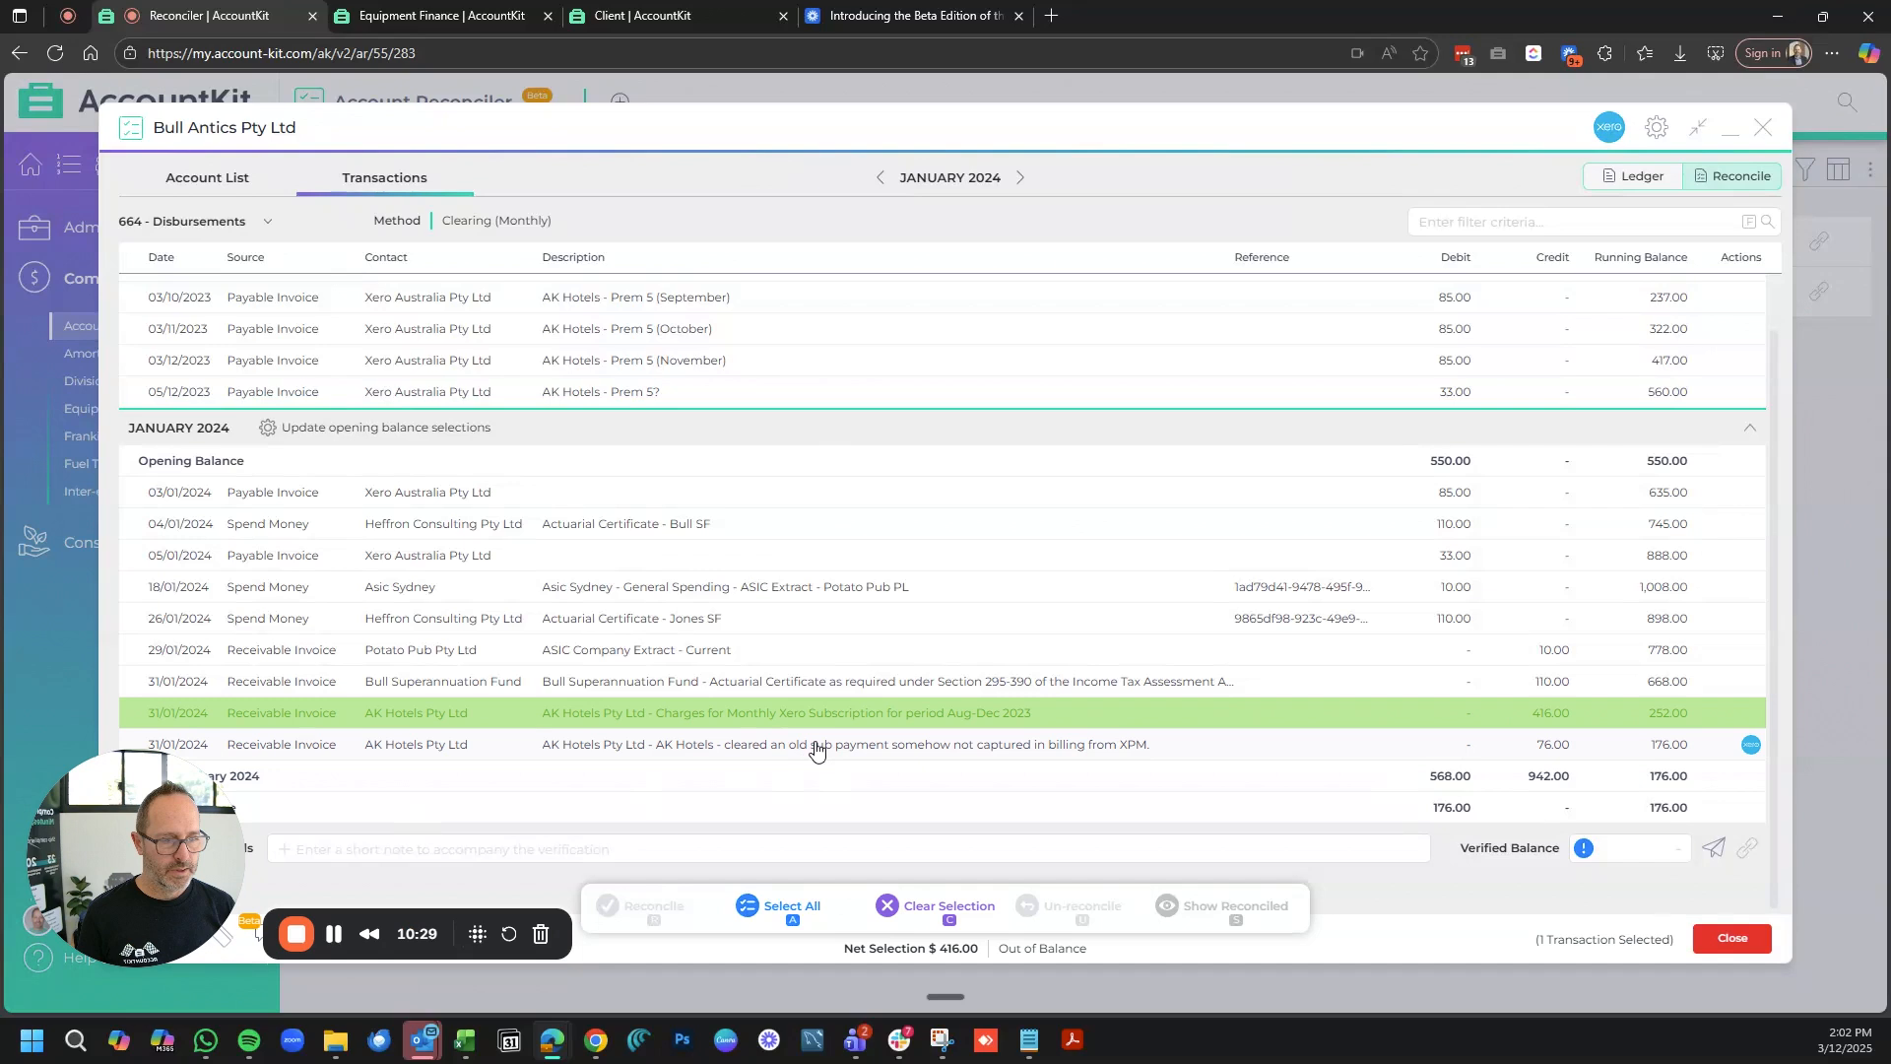
scroll(630, 385, up, 1)
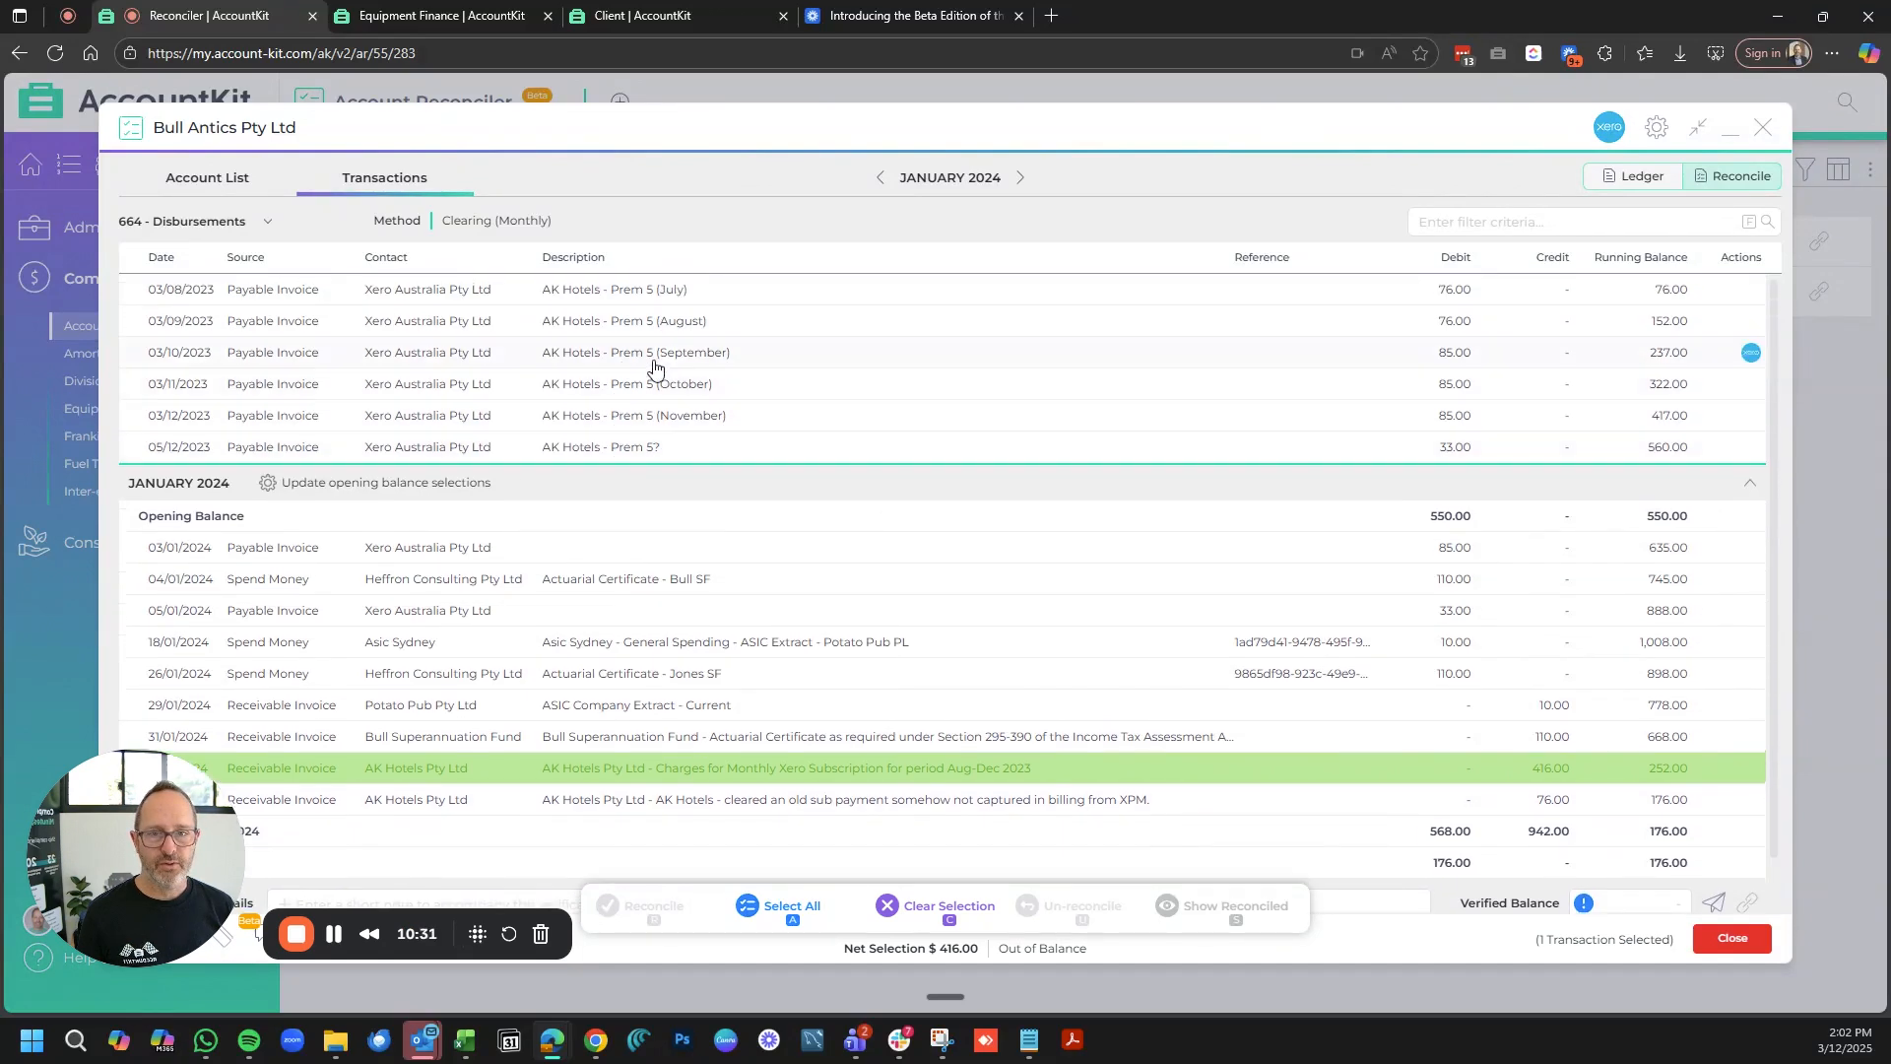
drag(689, 288, 676, 451)
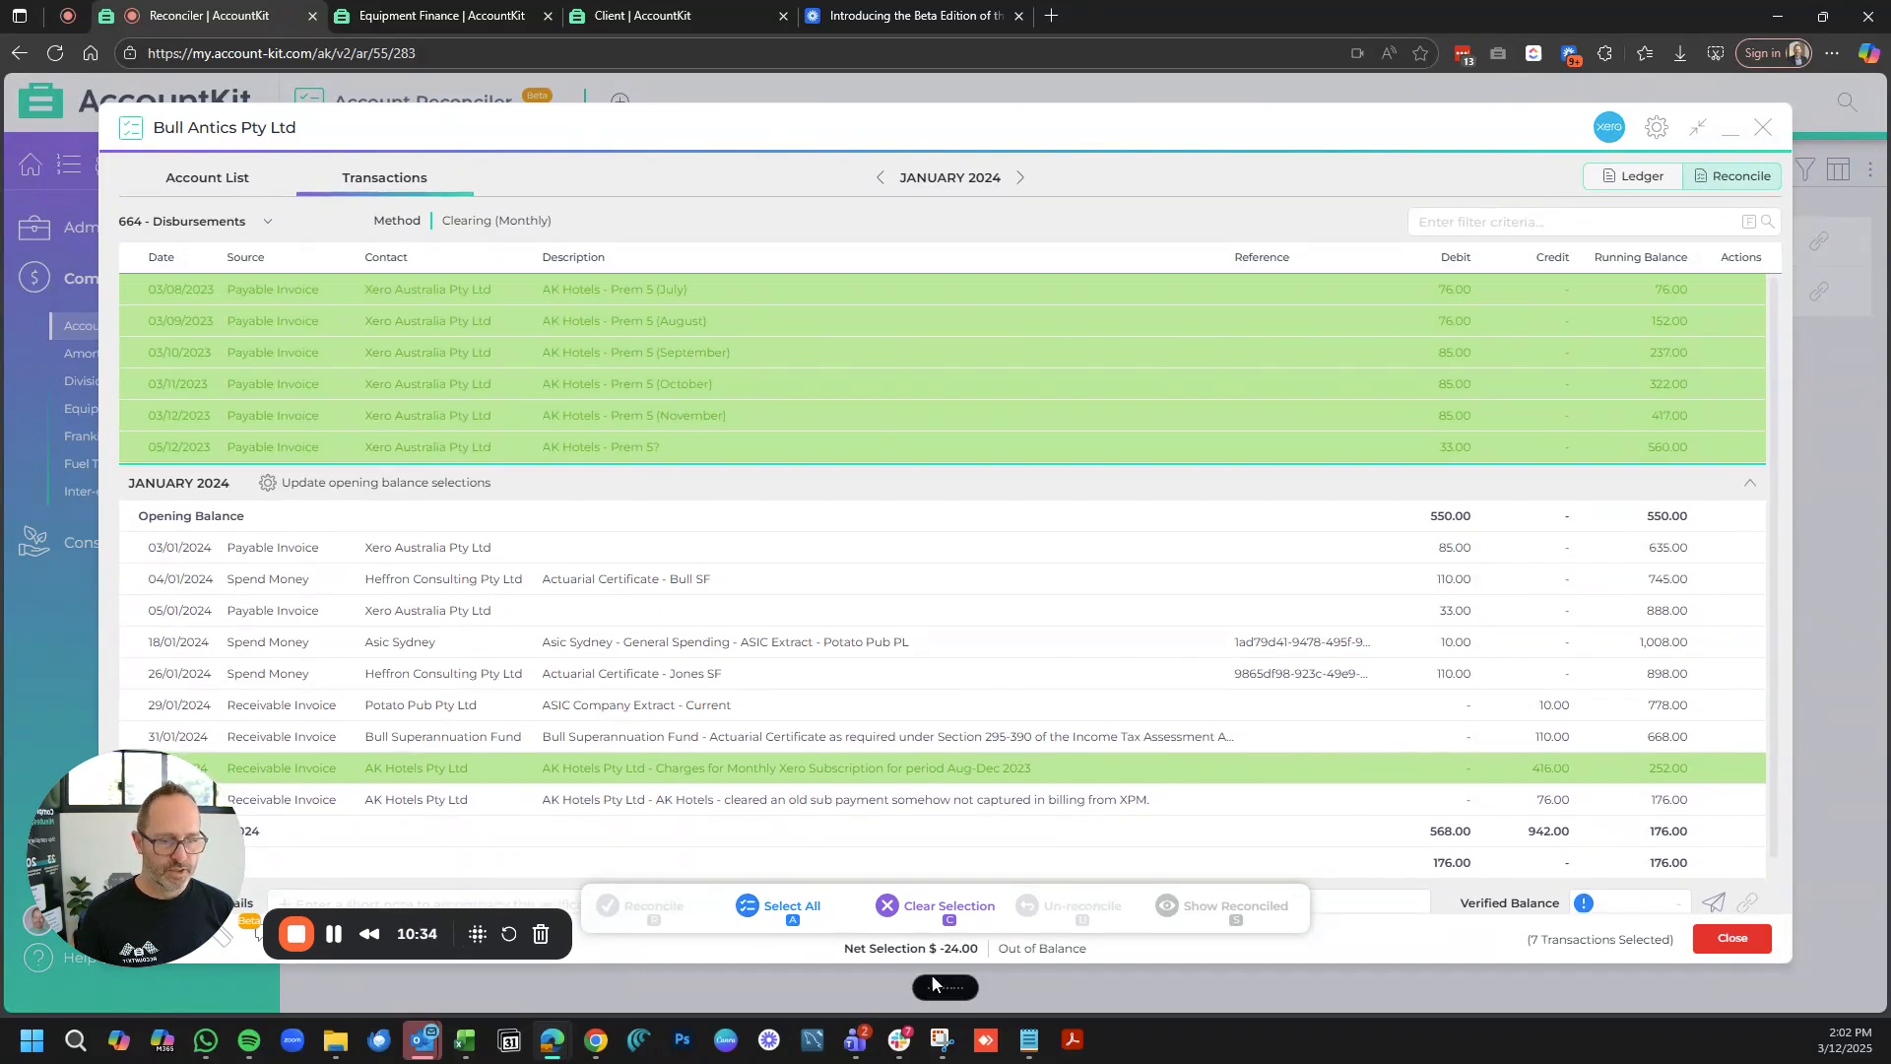
click(851, 806)
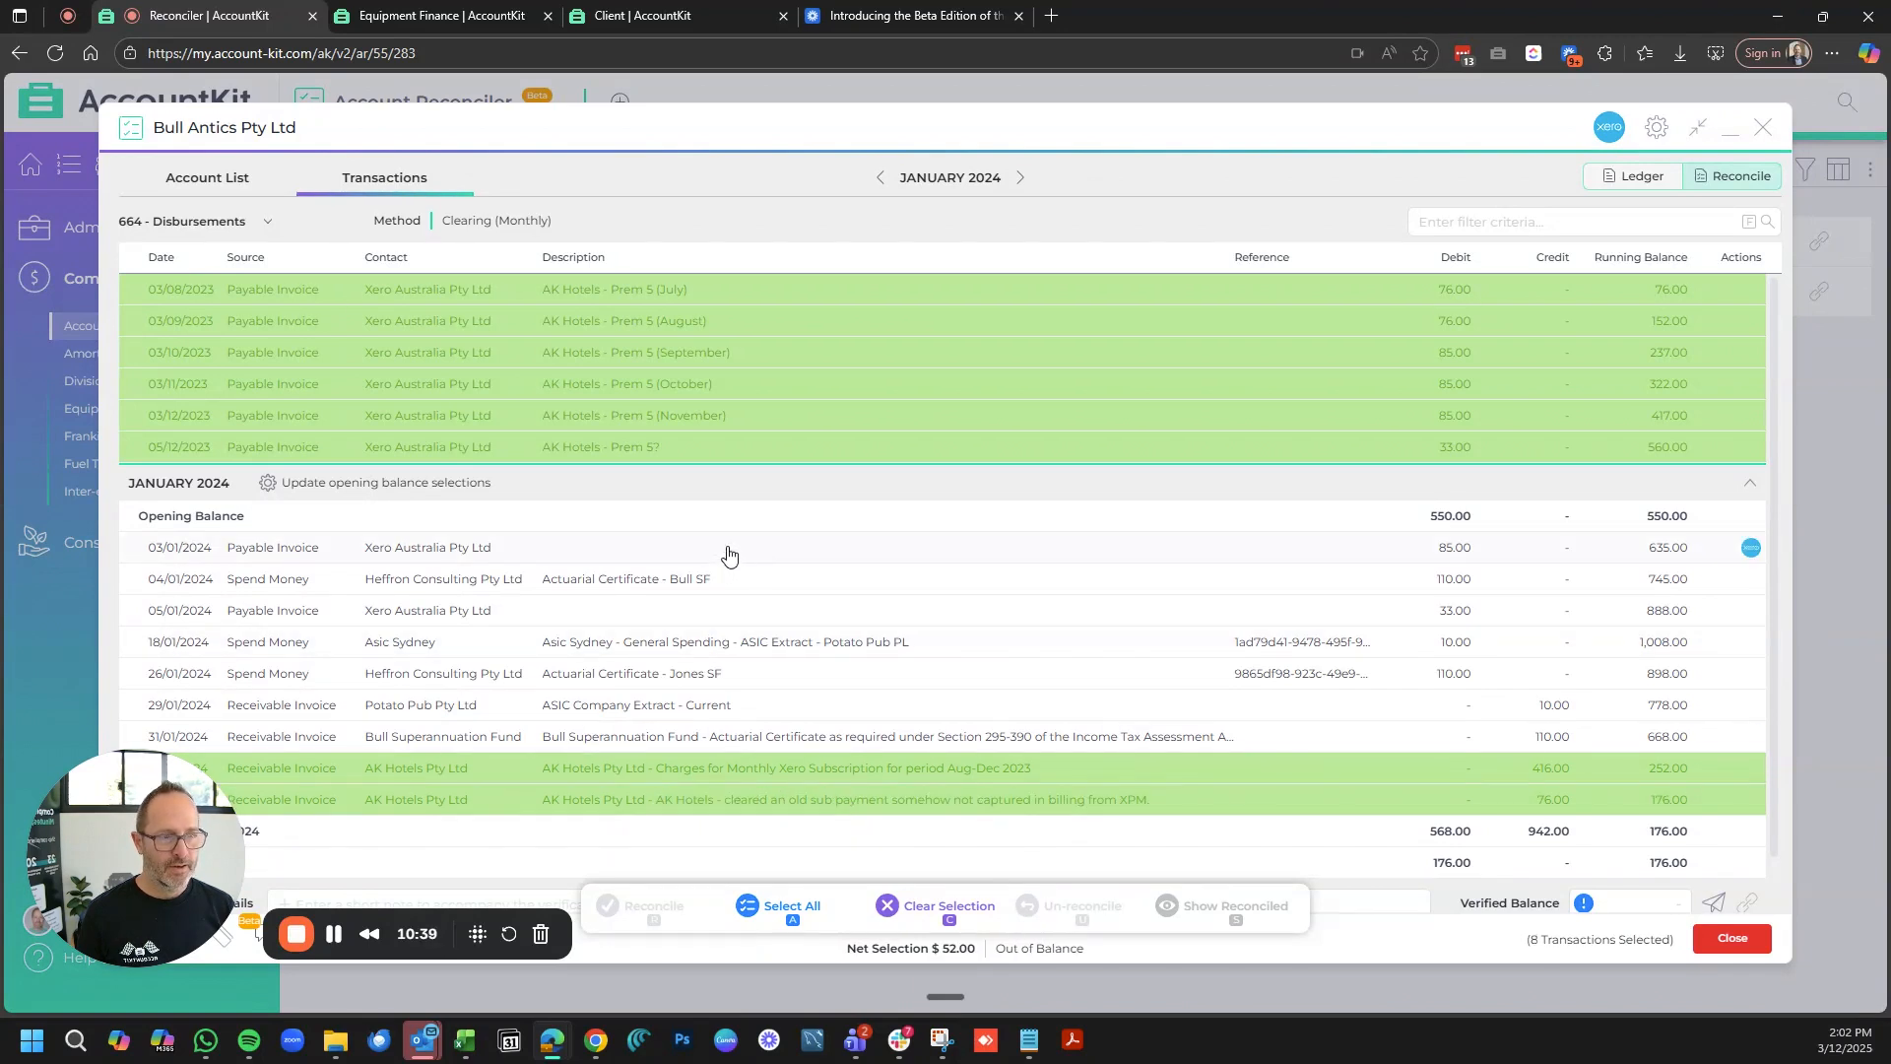
click(675, 449)
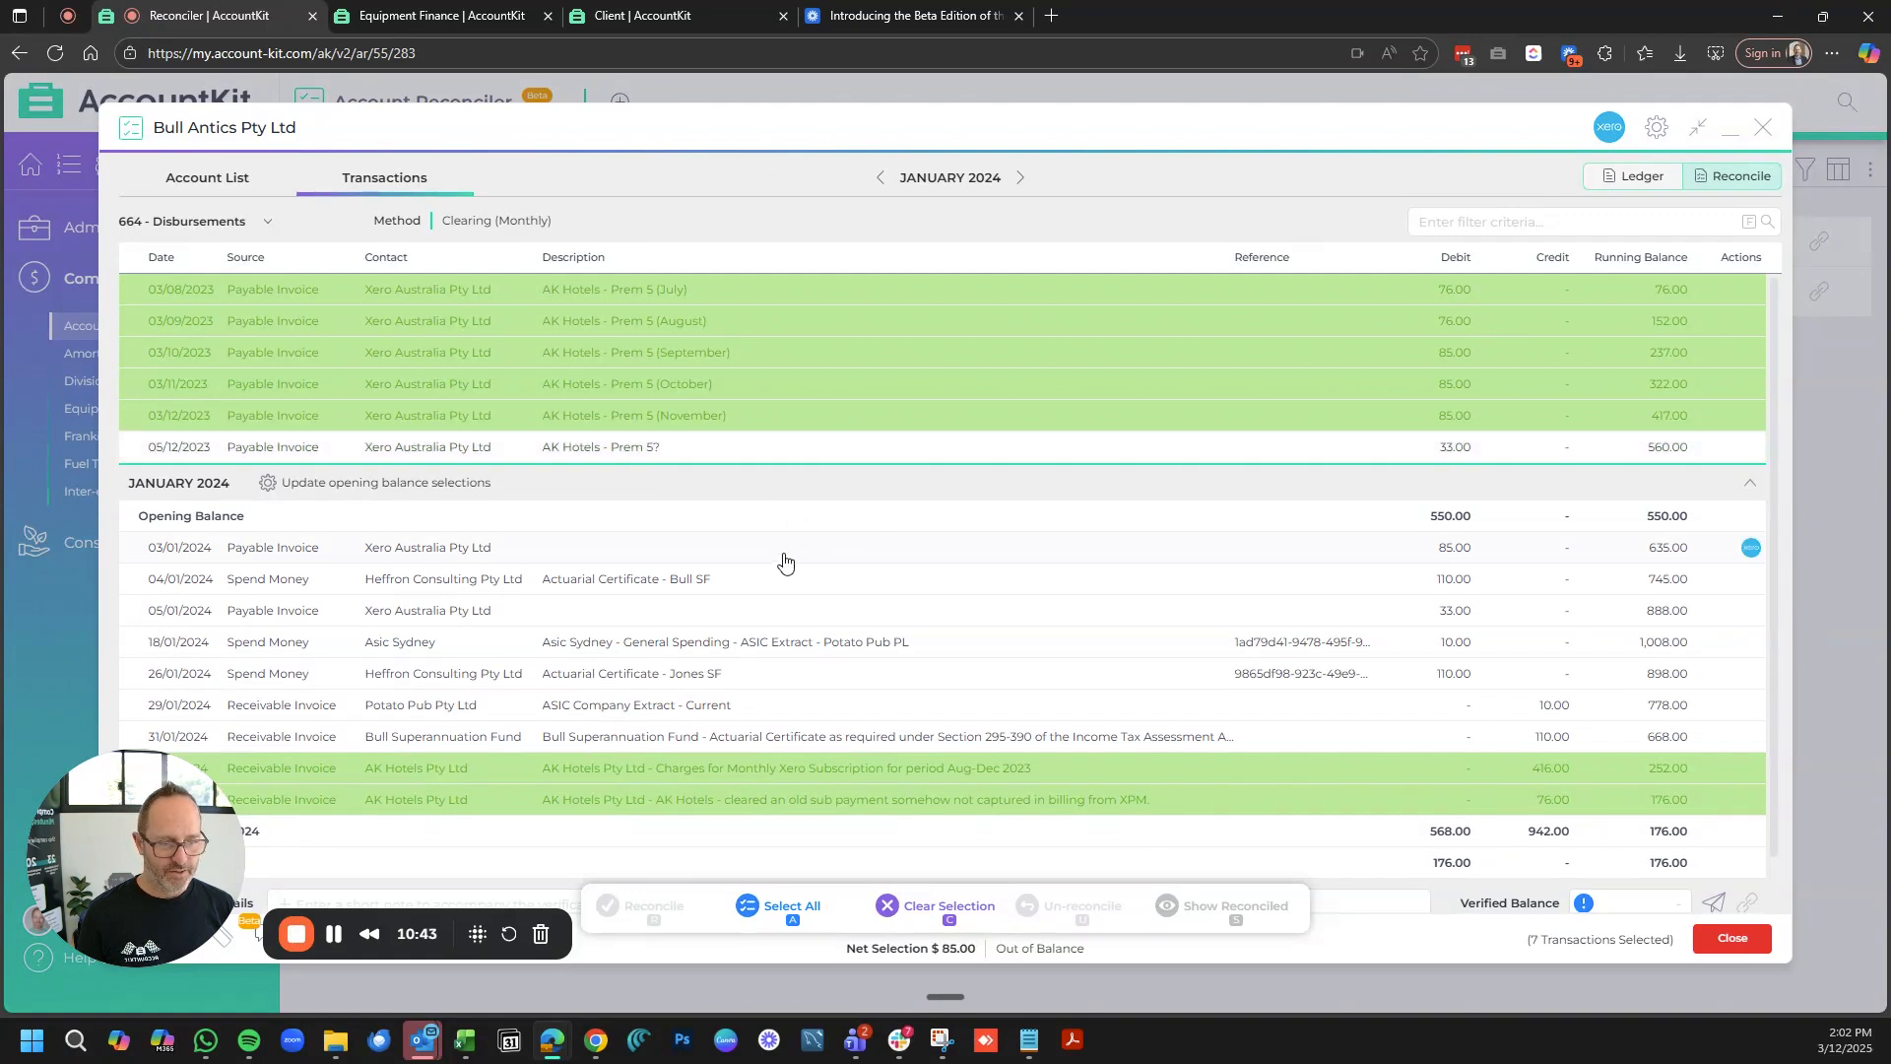
click(722, 557)
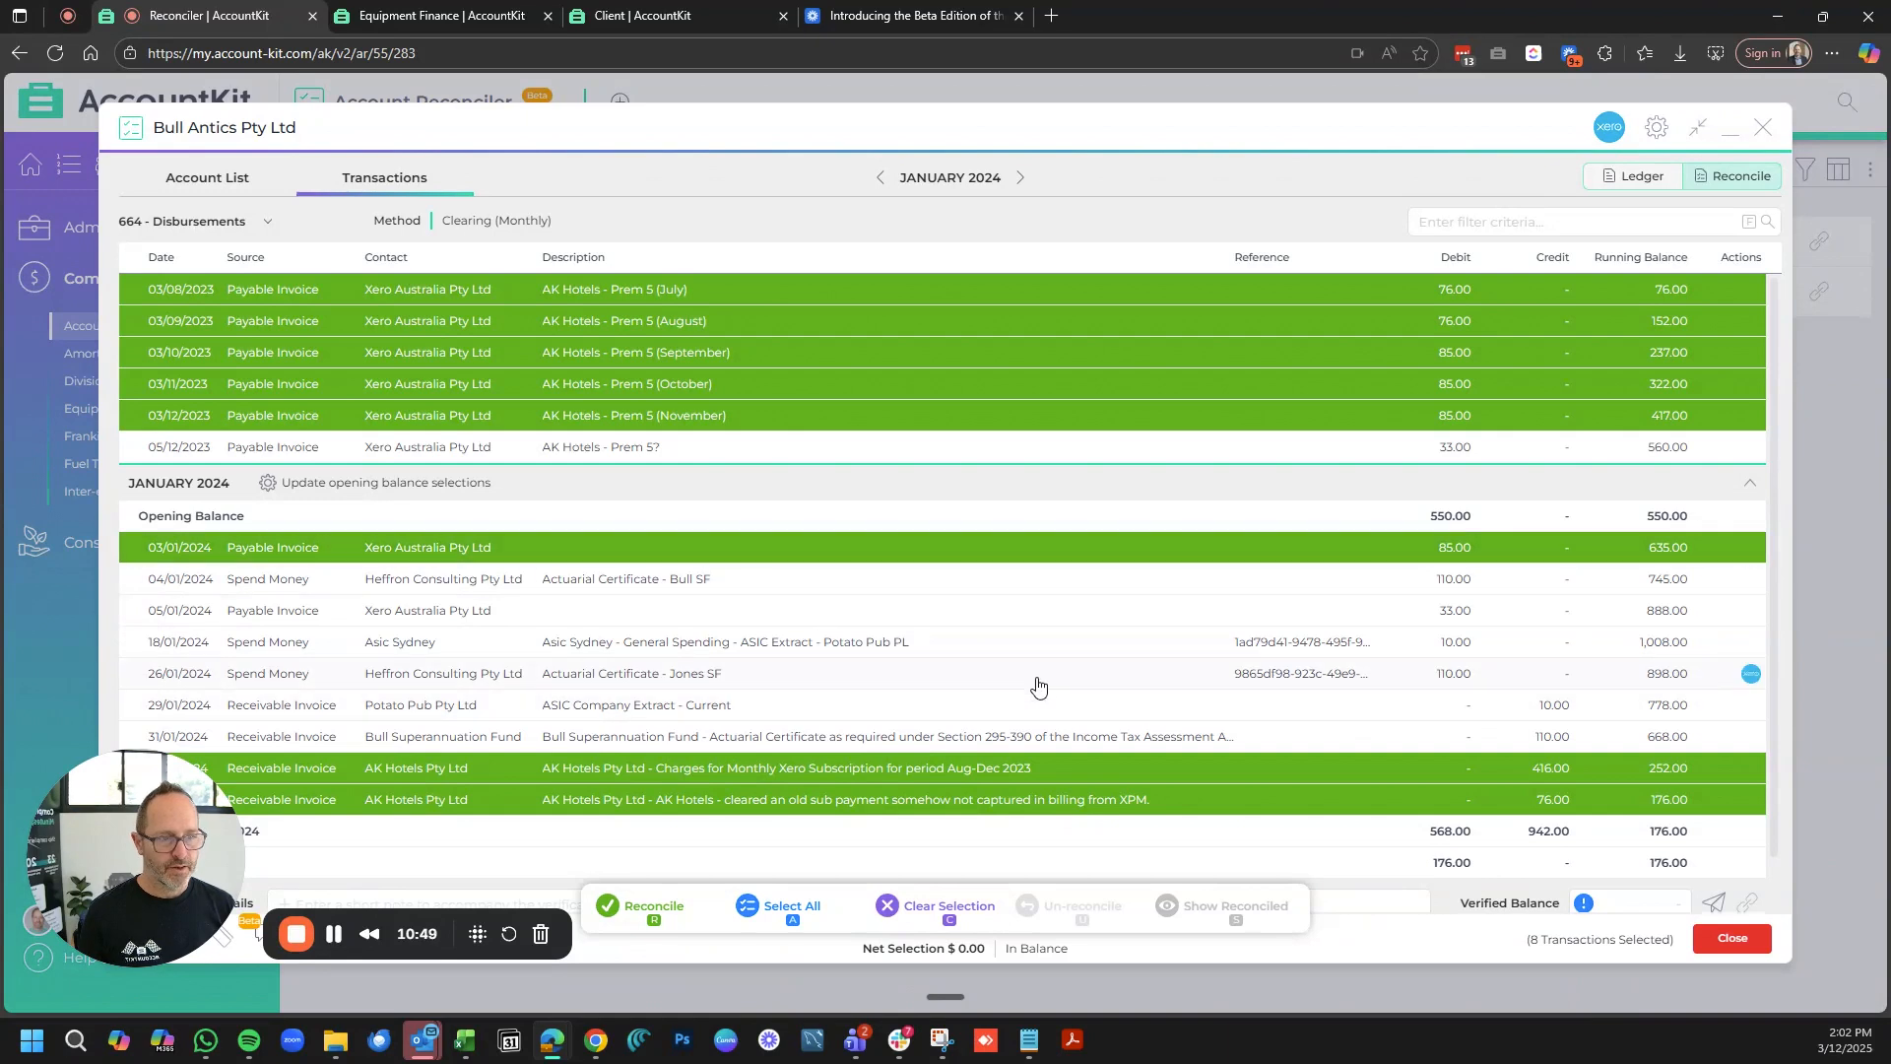
key(r)
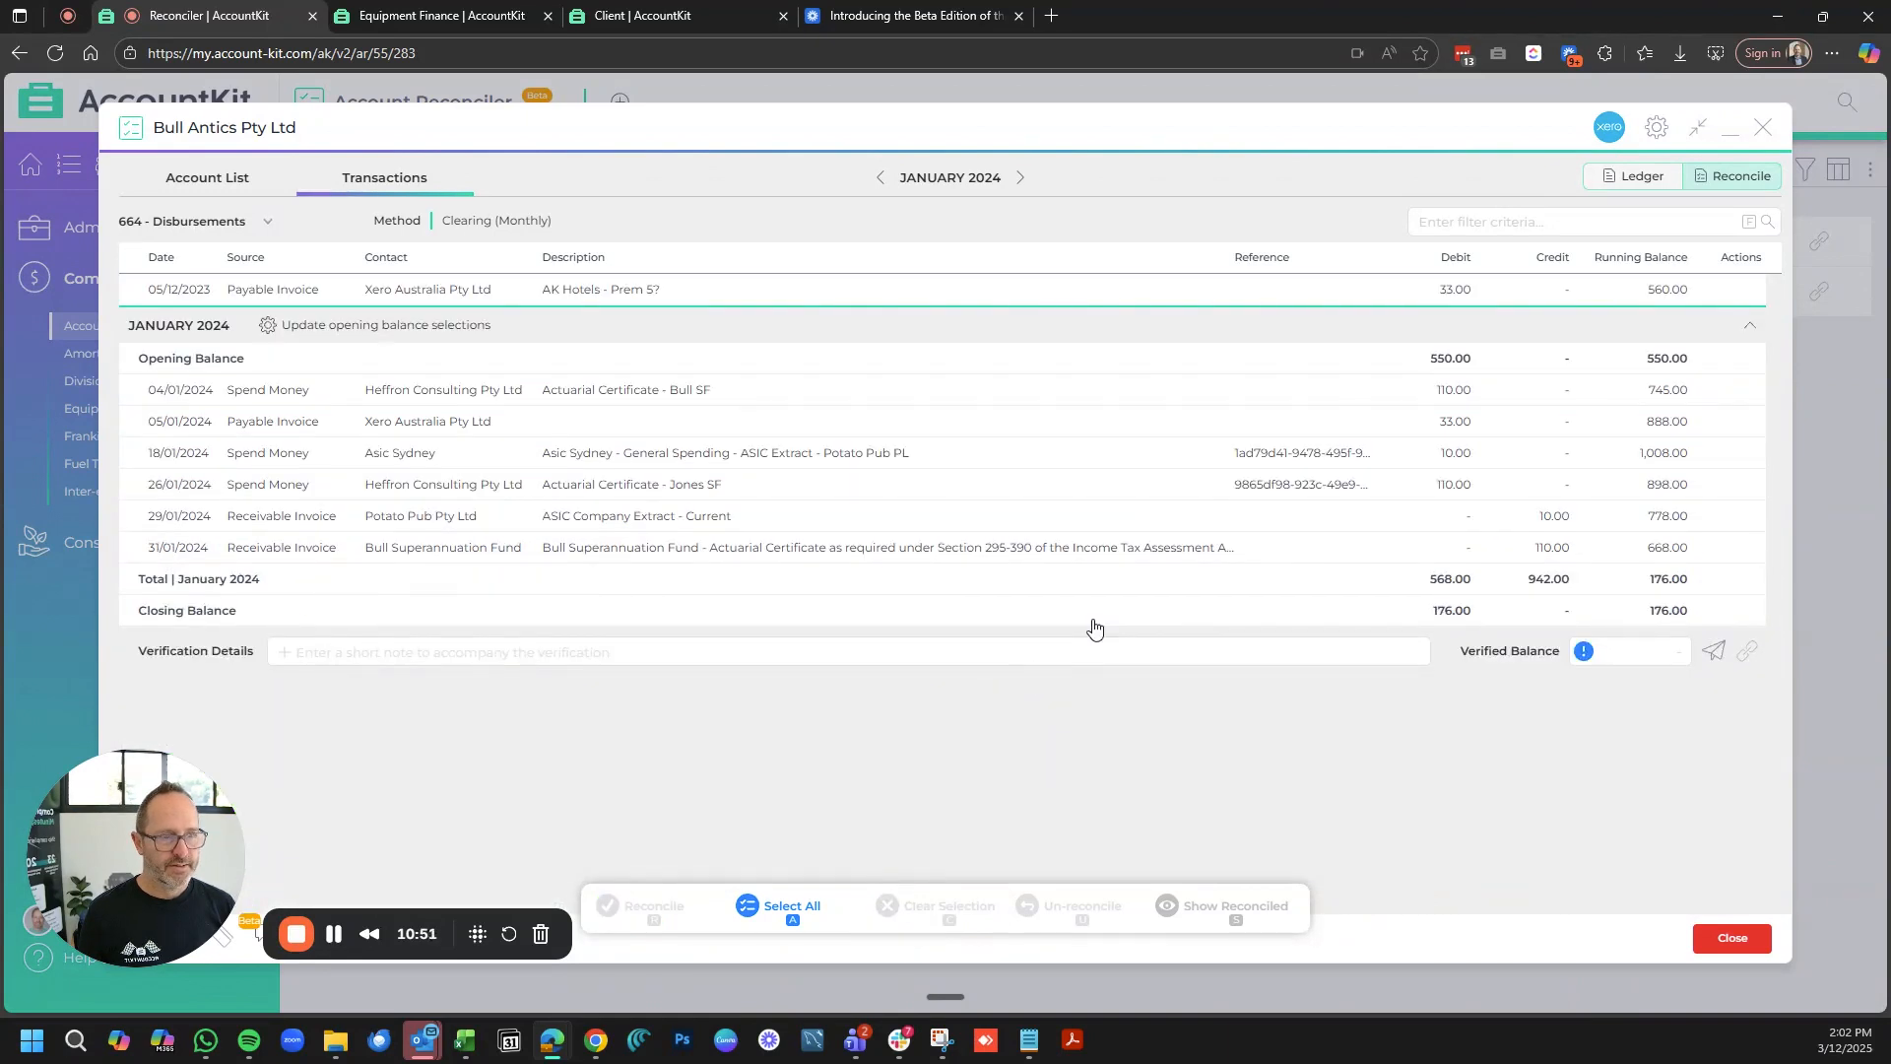
- Reconcile the Bull SF actuarial certificate payment with the Bull Superannuation Fund invoice, and the ASIC extract payment with the Potato Pub invoice
click(725, 392)
click(750, 549)
key(r)
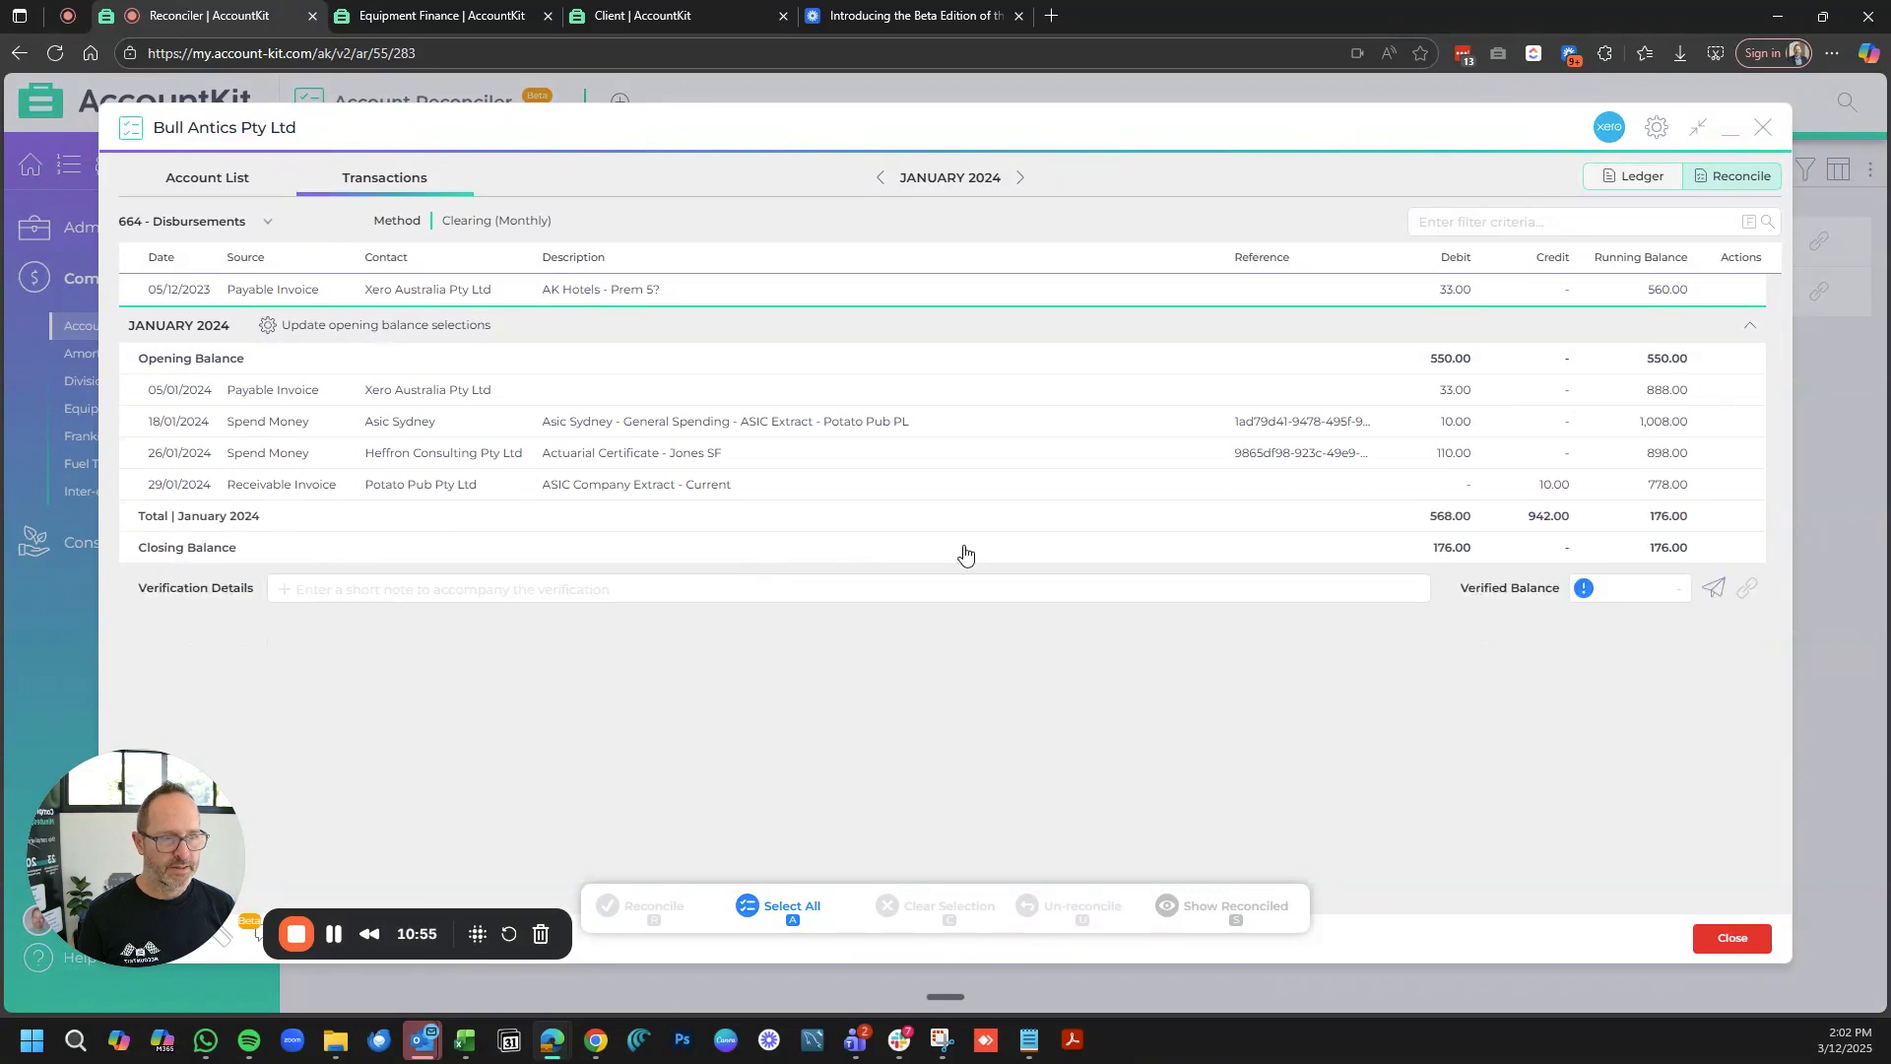
click(805, 428)
click(957, 492)
key(r)
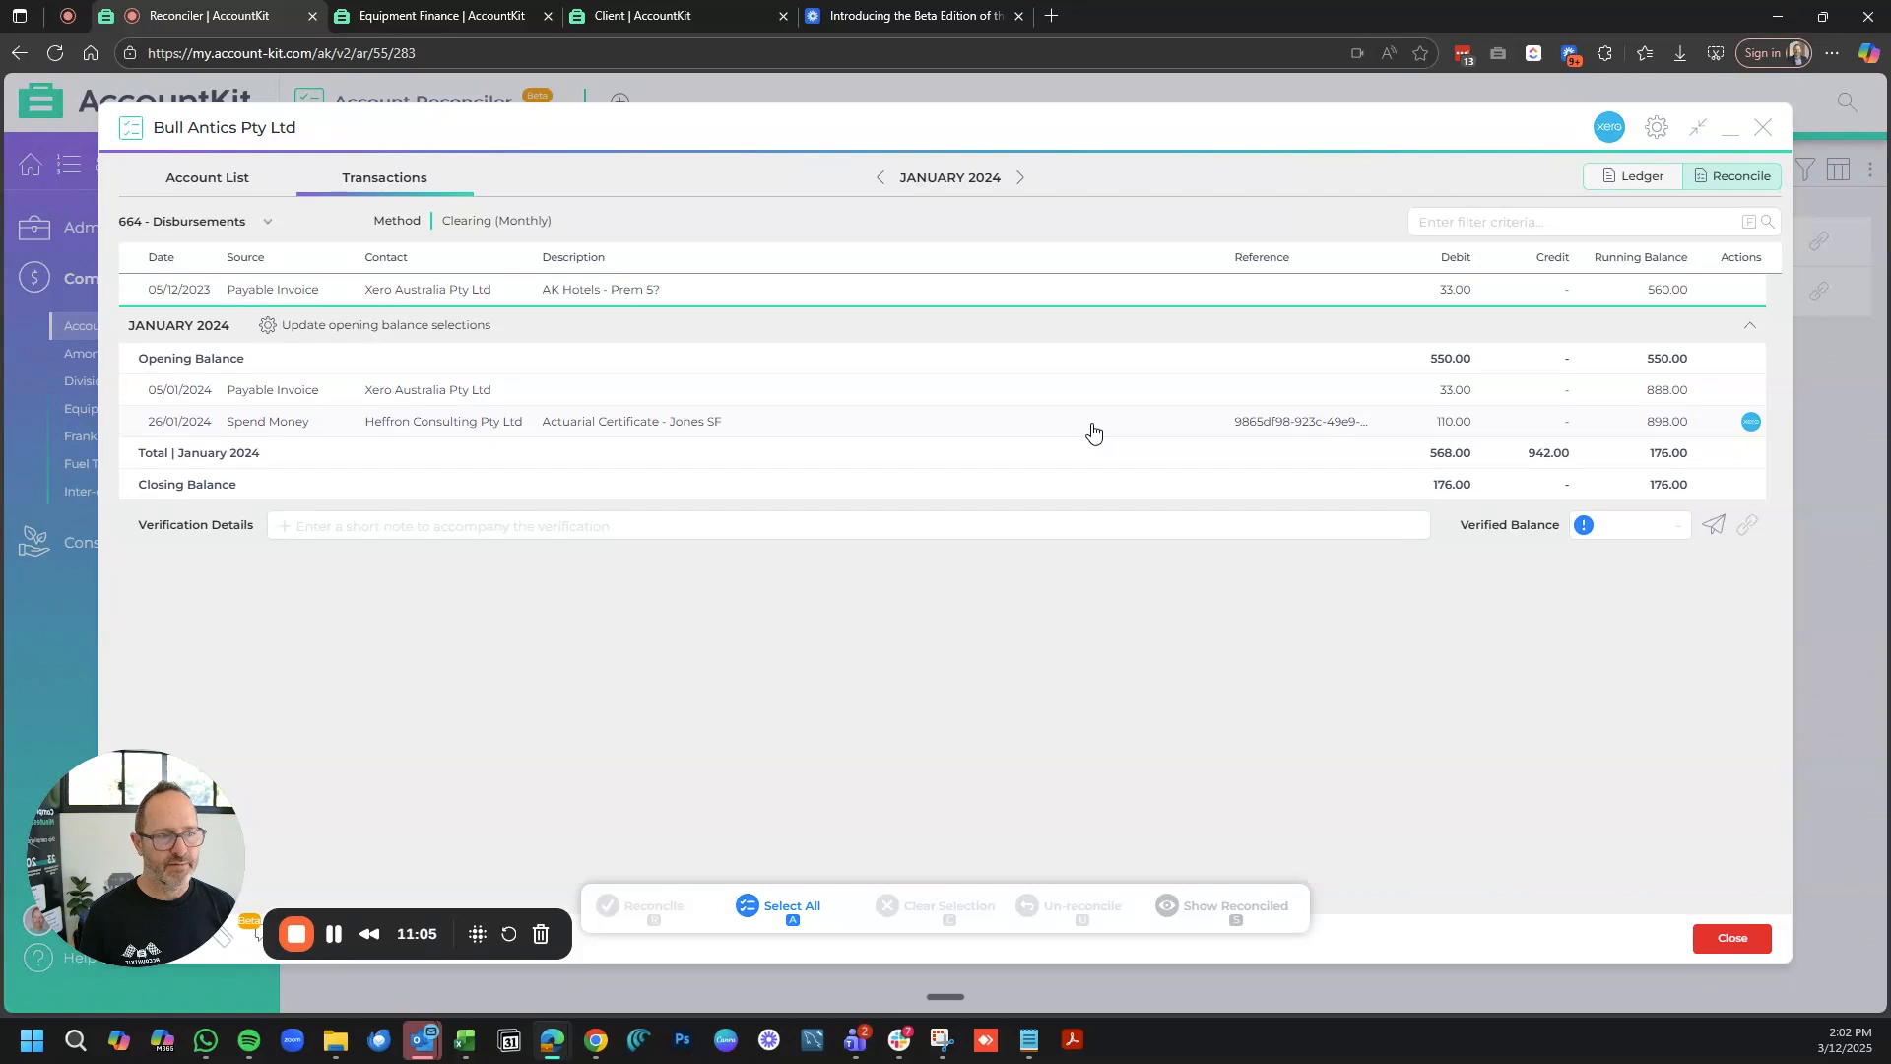
- Verify the January 2024 closing balance of 664 - Disbursements and move on to the February 2024 transactions
click(1583, 530)
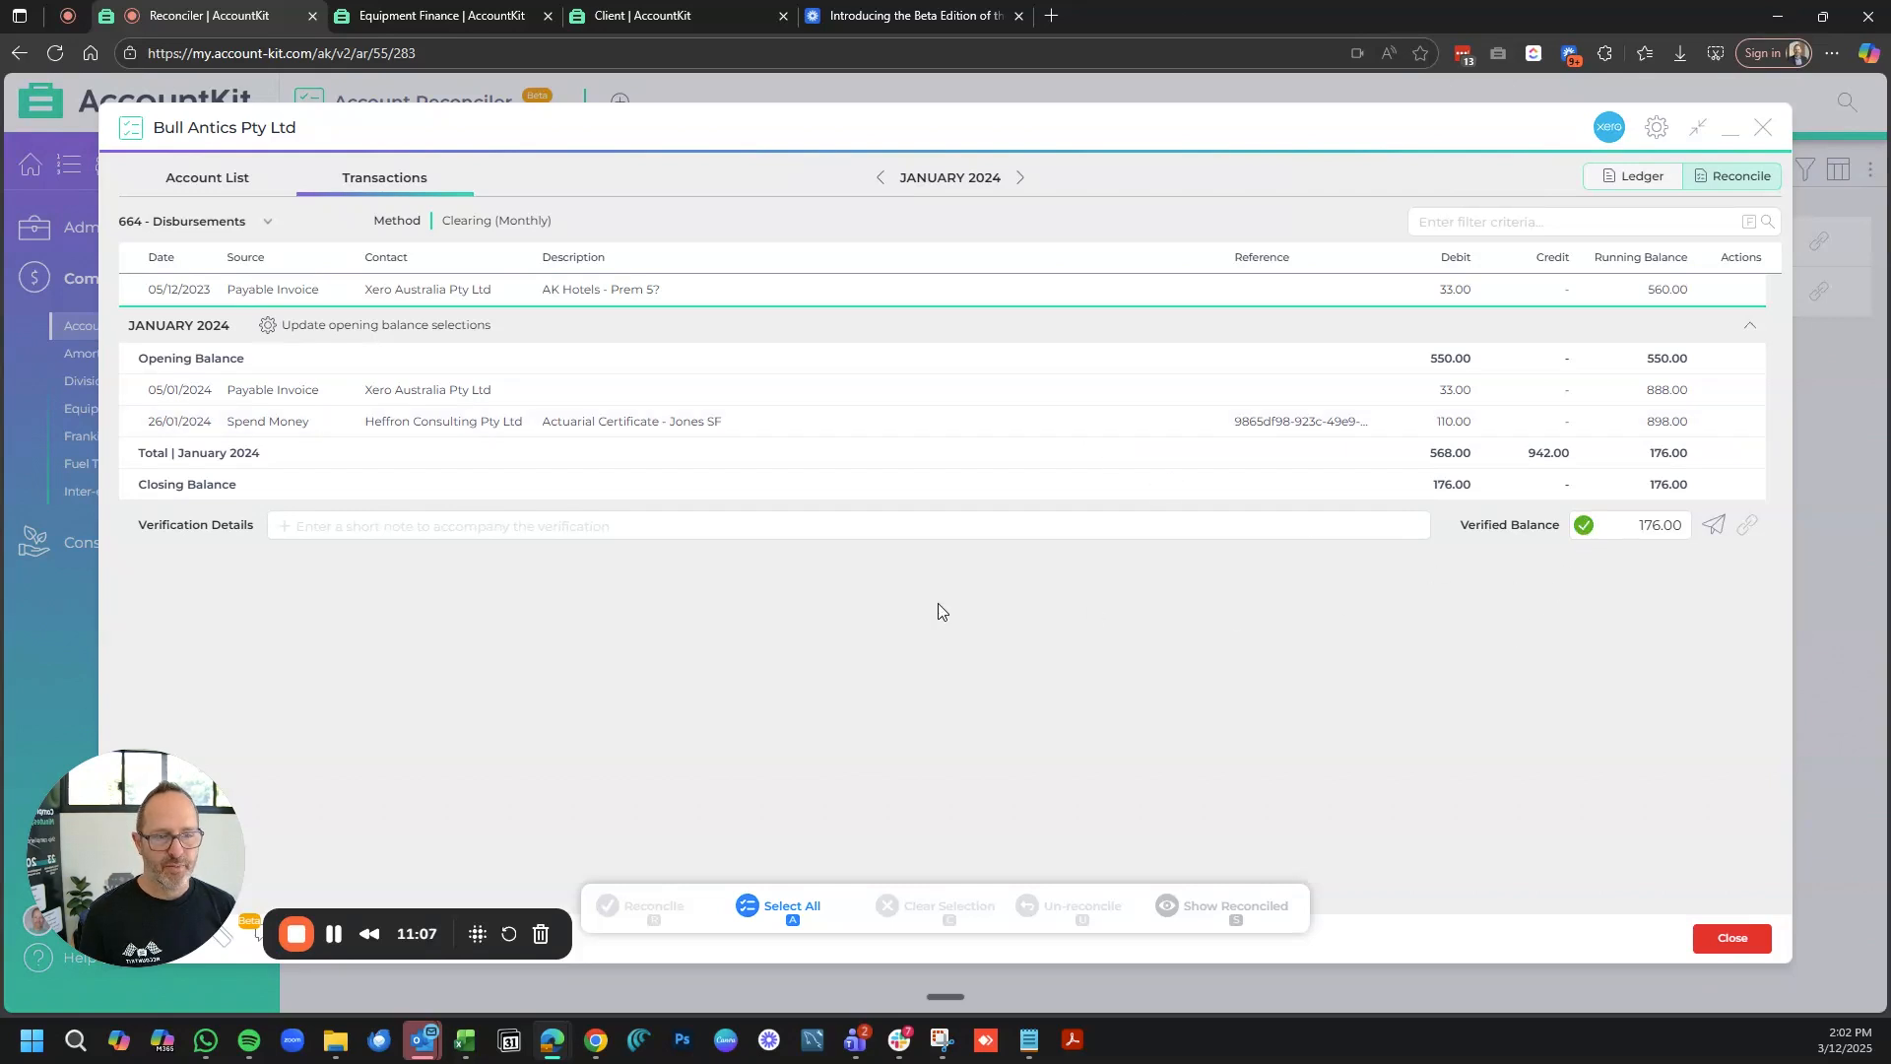
click(1020, 177)
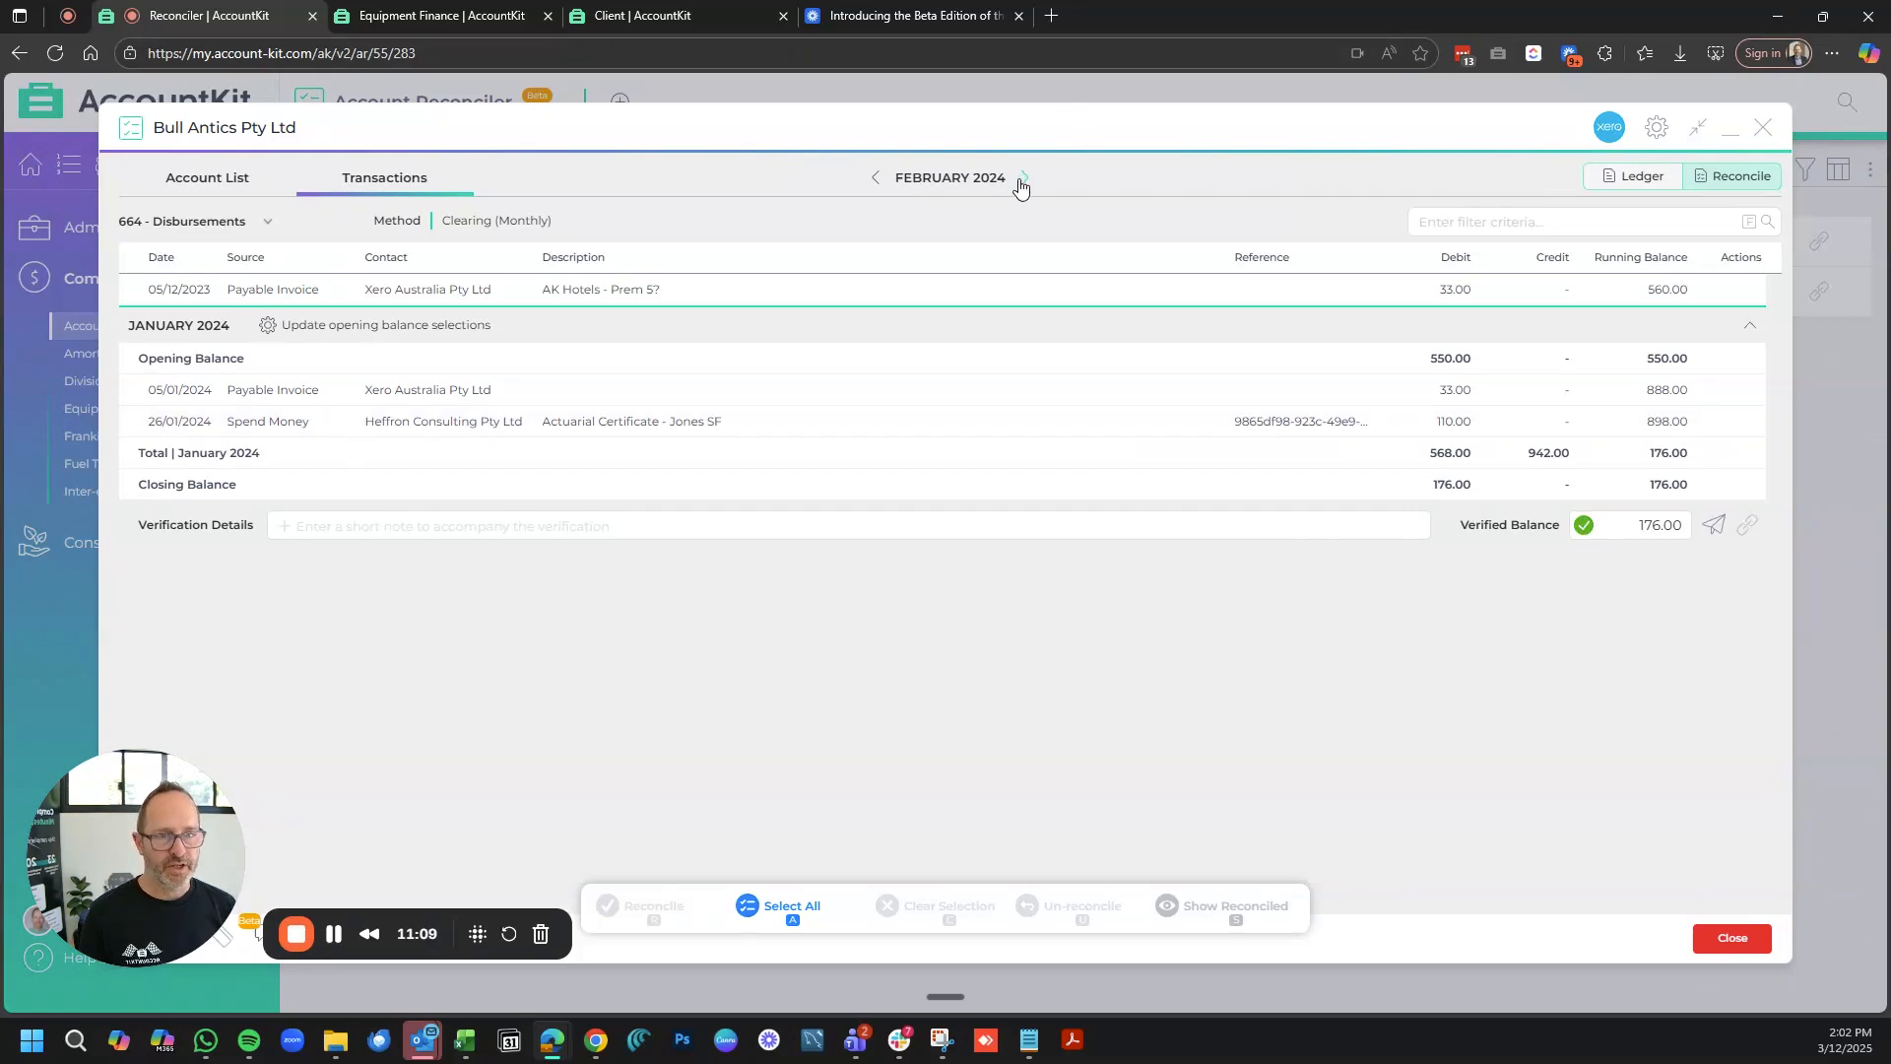
scroll(1162, 463, down, 2)
scroll(1162, 463, up, 2)
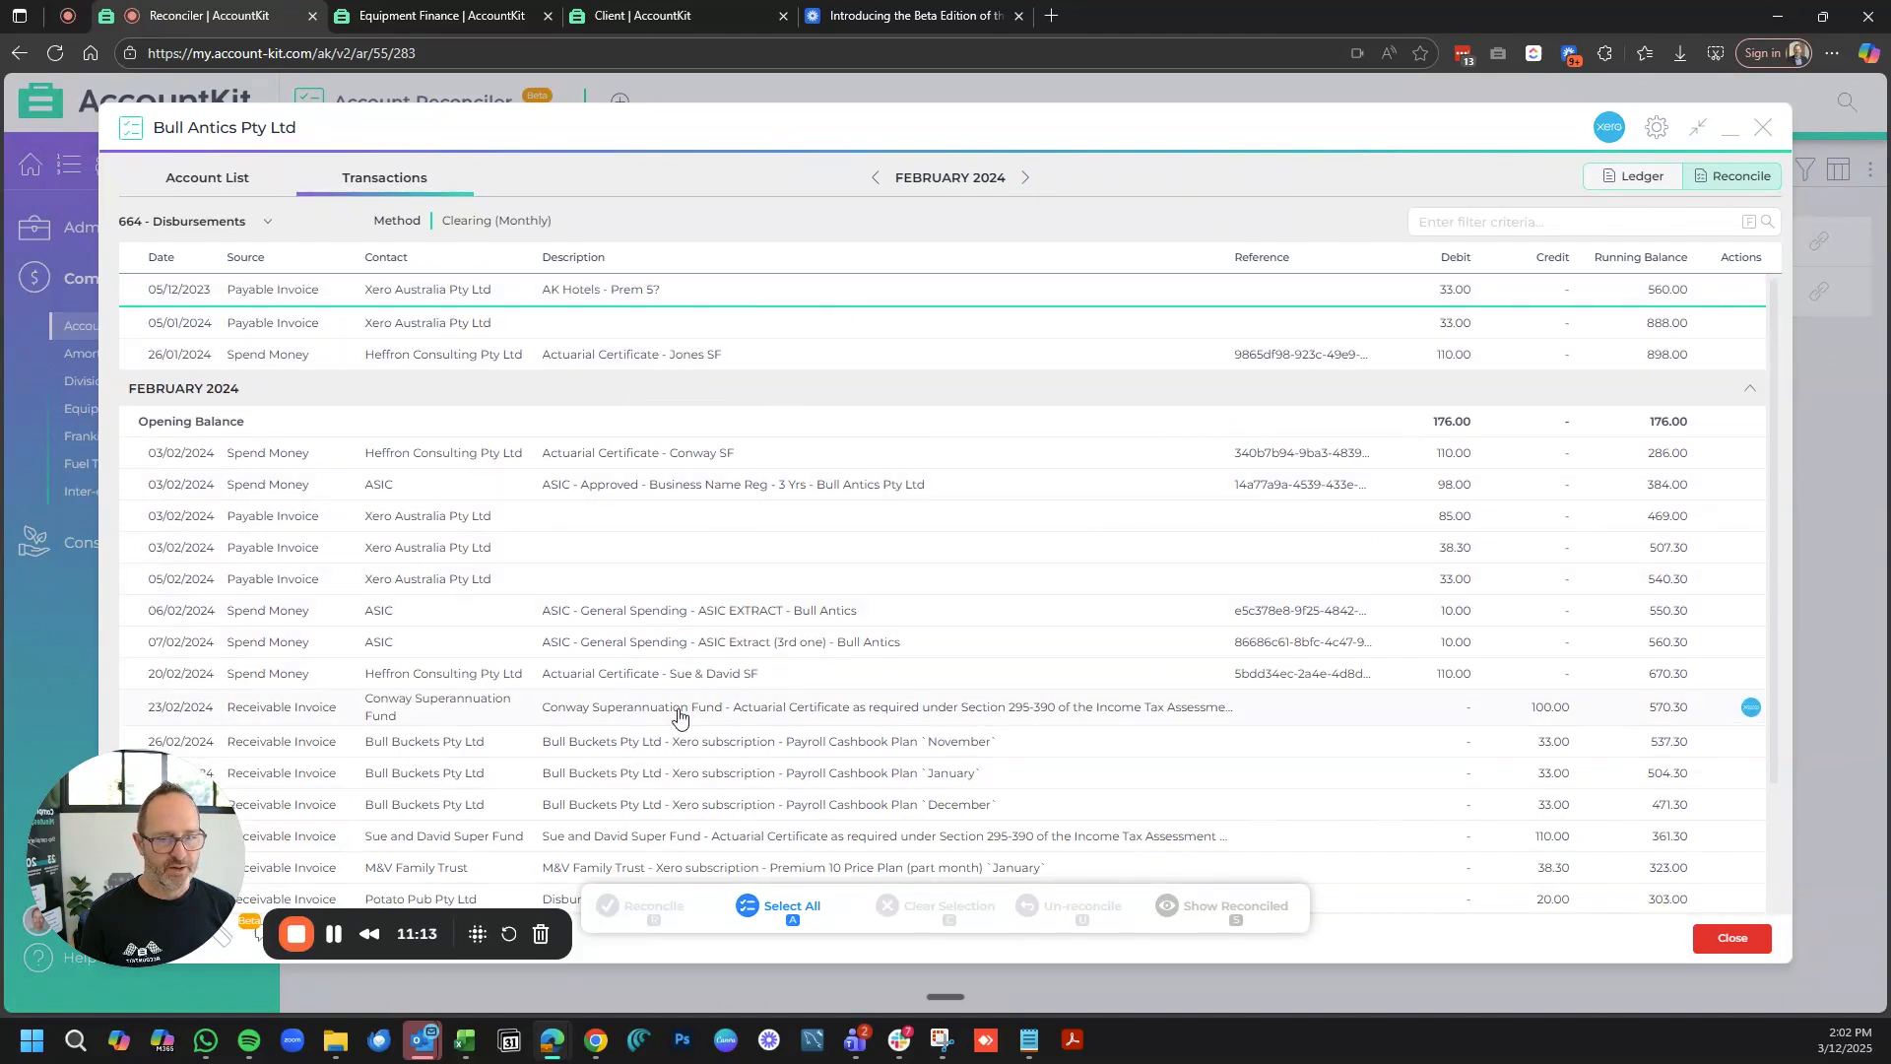
- Reconcile the three Bull Buckets payroll subscription invoices with the 33.00 Xero Australia charges of 05/12/2023, 05/01/2024 and 05/02/2024
click(962, 746)
drag(966, 766, 958, 800)
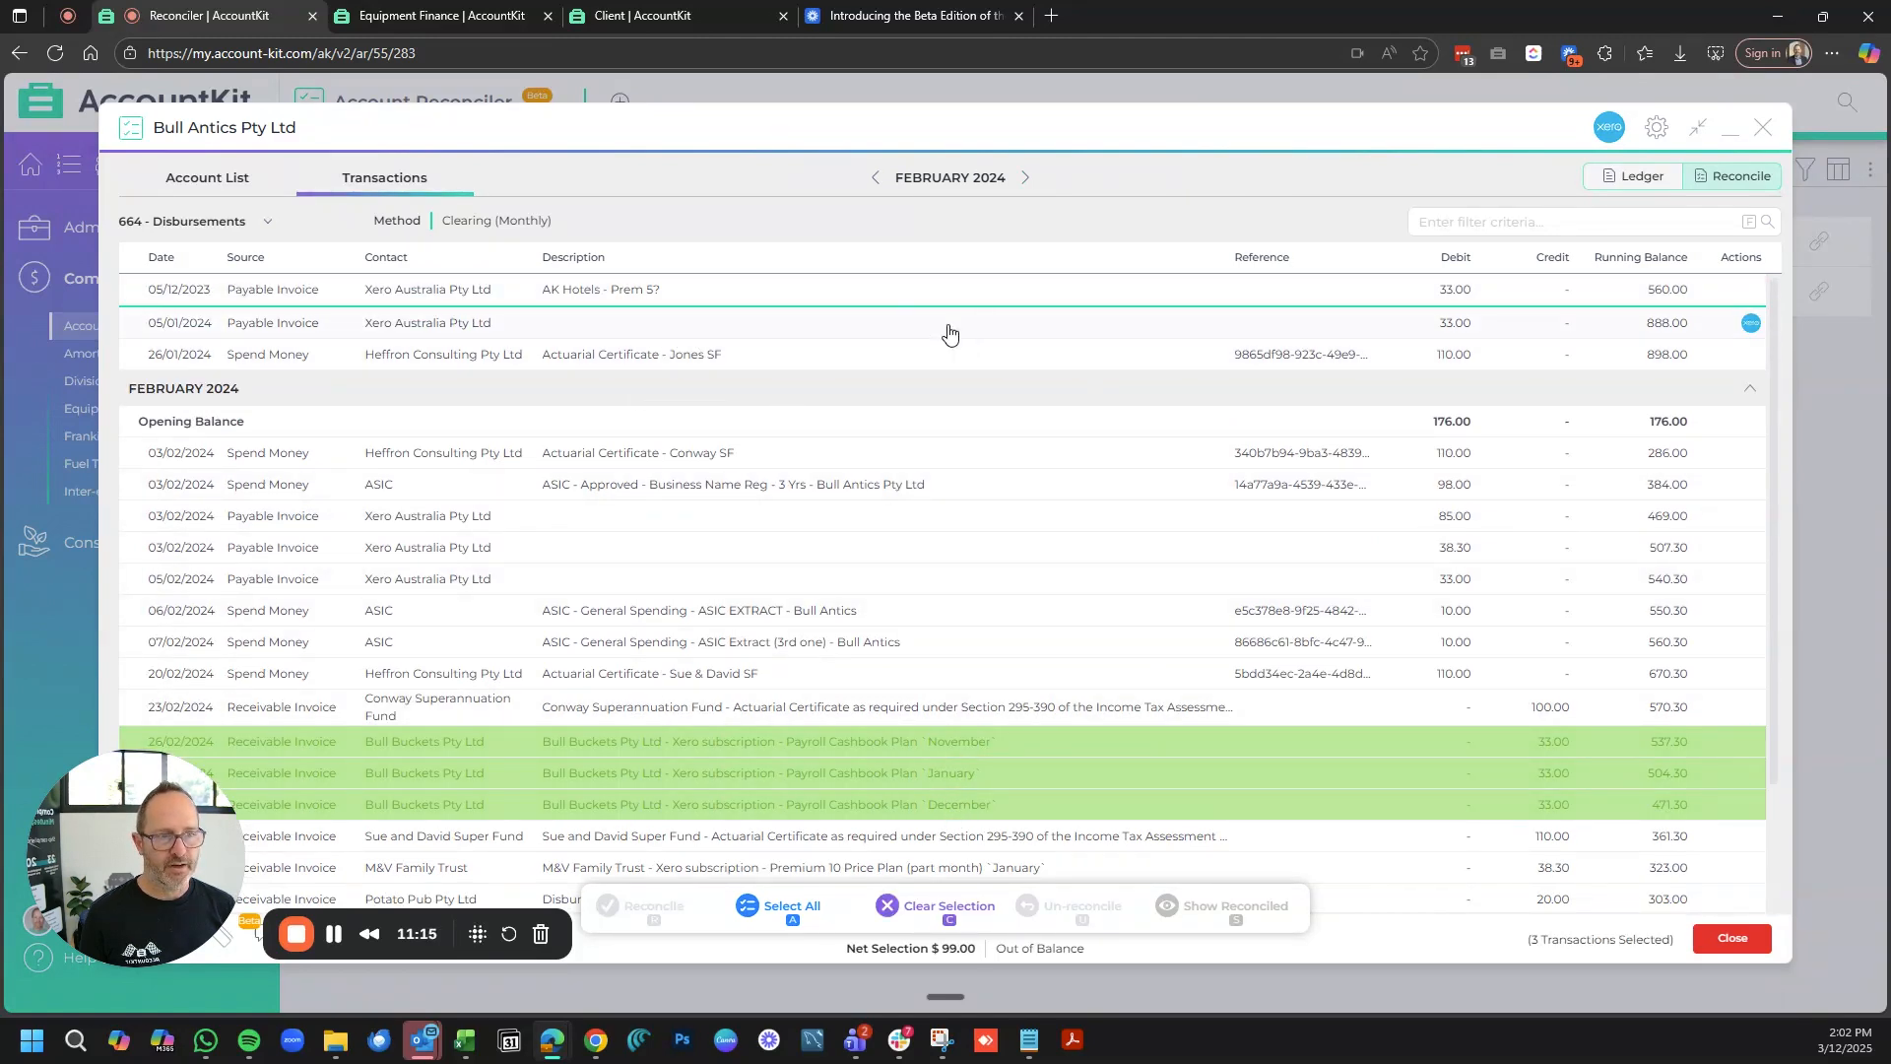
click(849, 293)
click(840, 323)
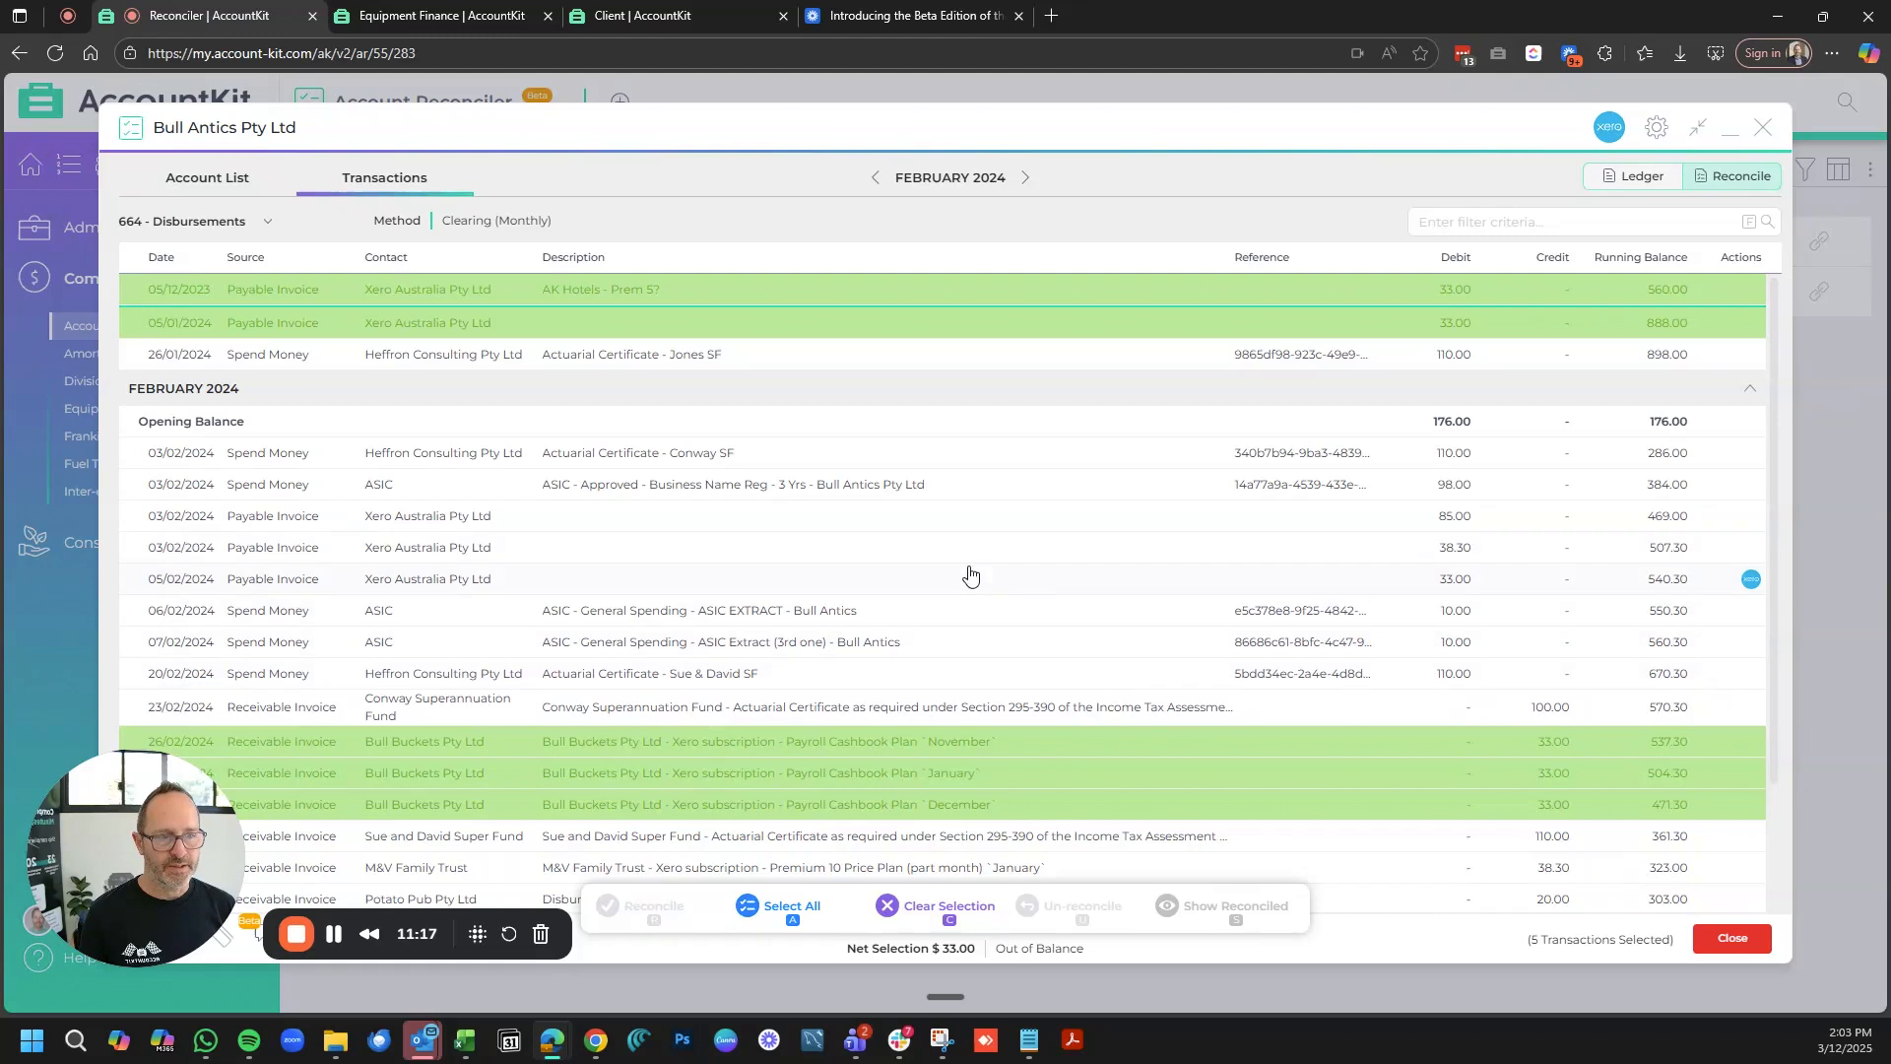
click(923, 588)
key(r)
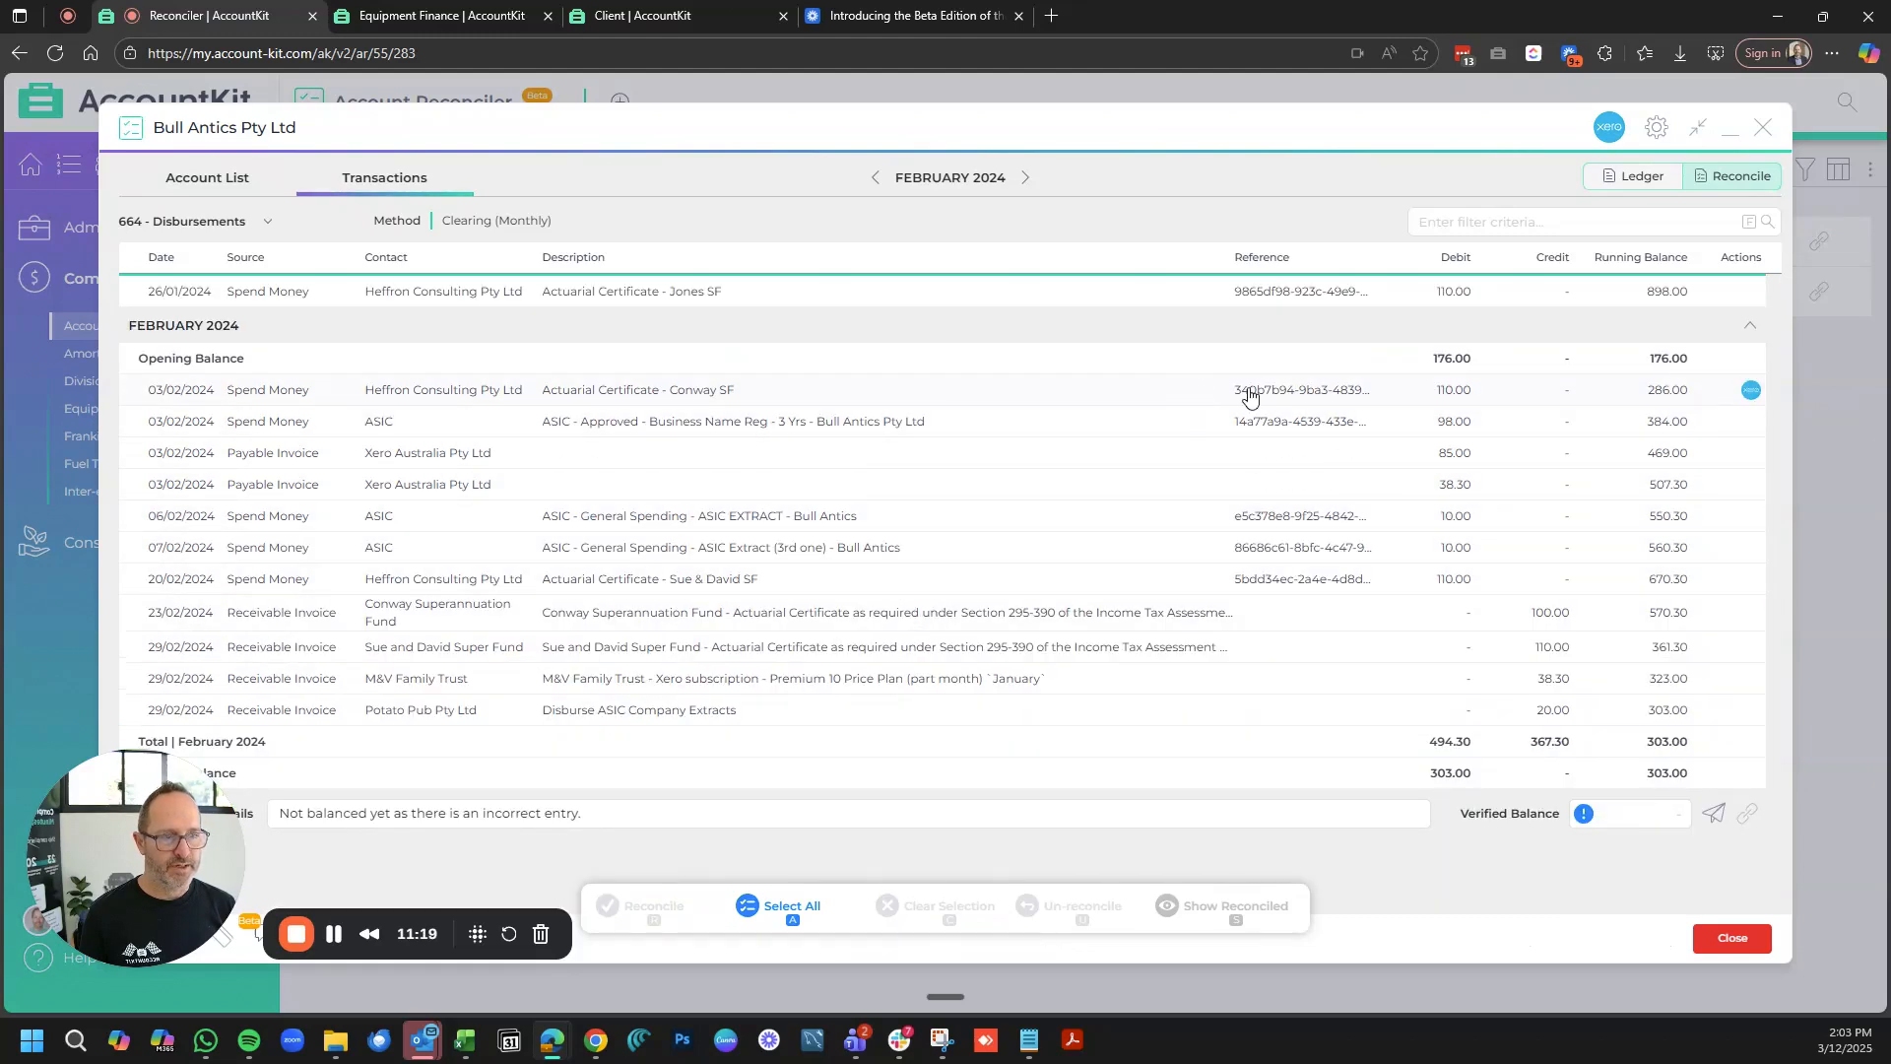
- Reconcile the 20/02/2024 Heffron Consulting actuarial certificate payment with the super fund's 110.00 receivable invoice of 29/02/2024
click(1048, 293)
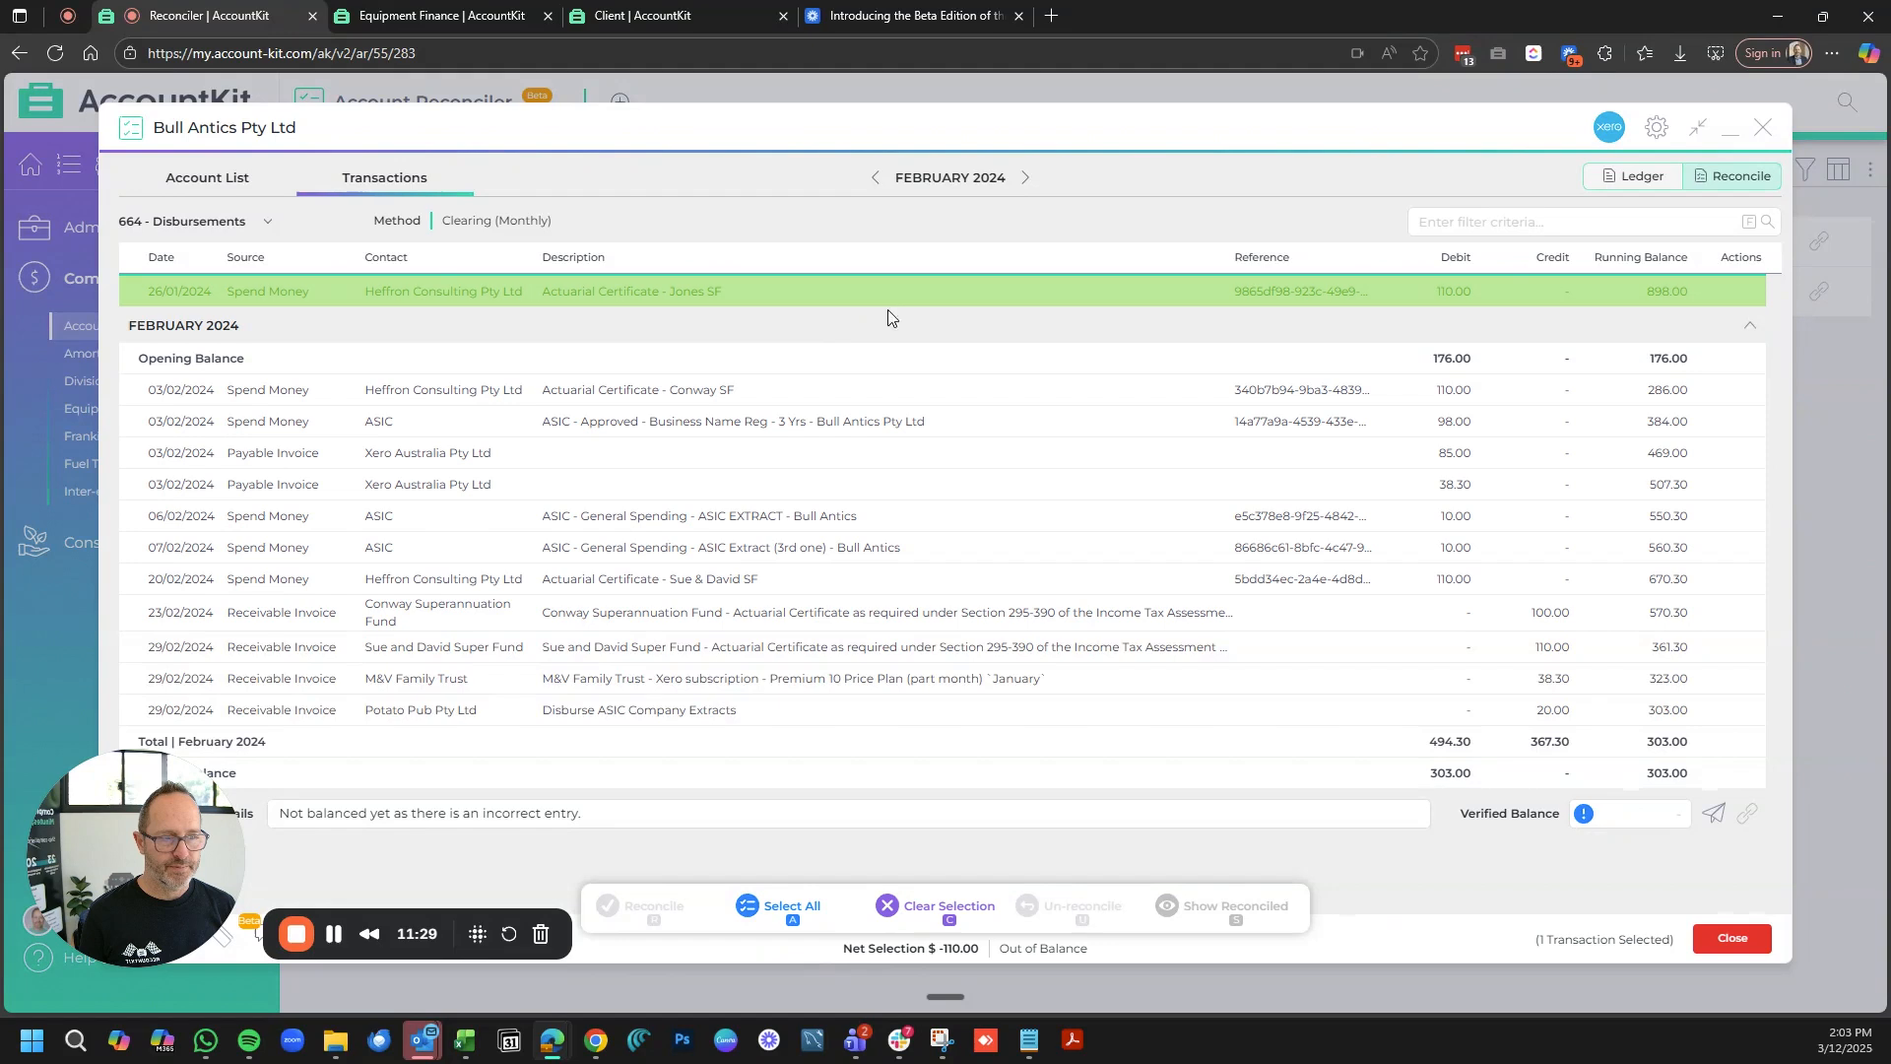
click(913, 585)
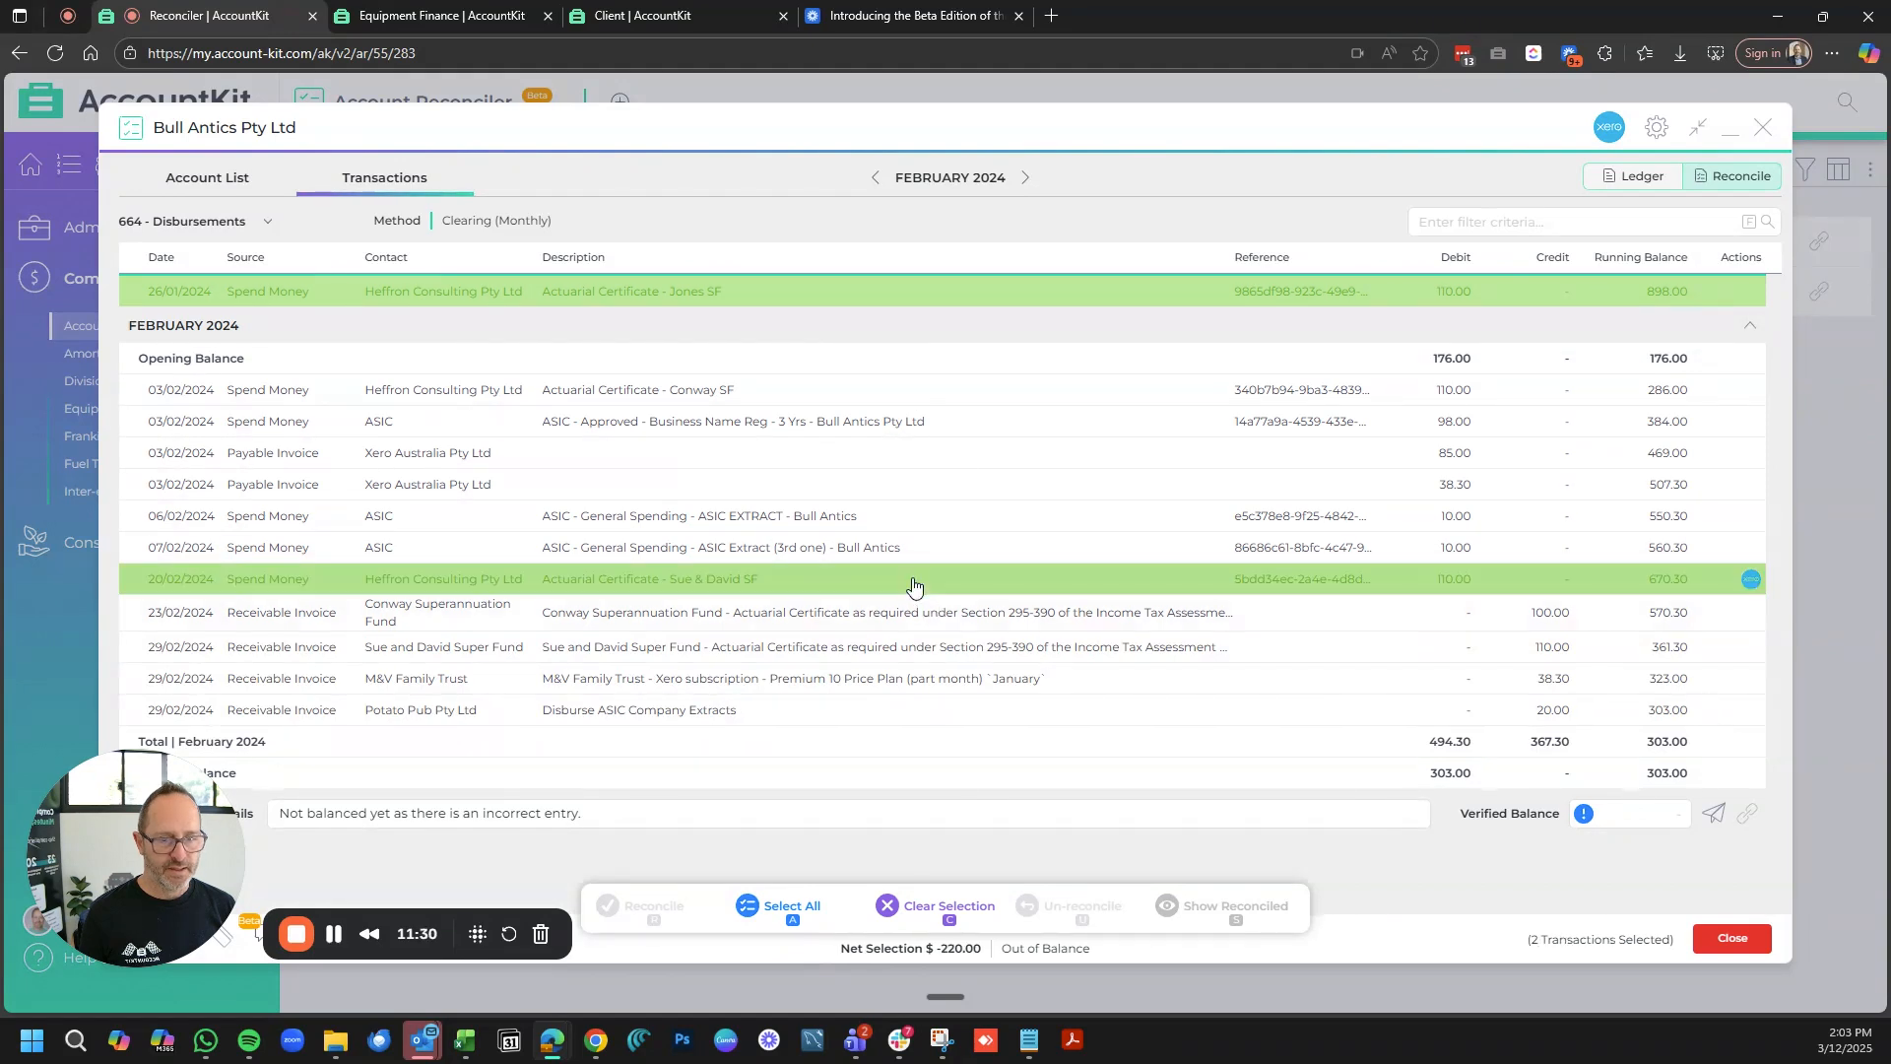
click(1046, 650)
click(831, 293)
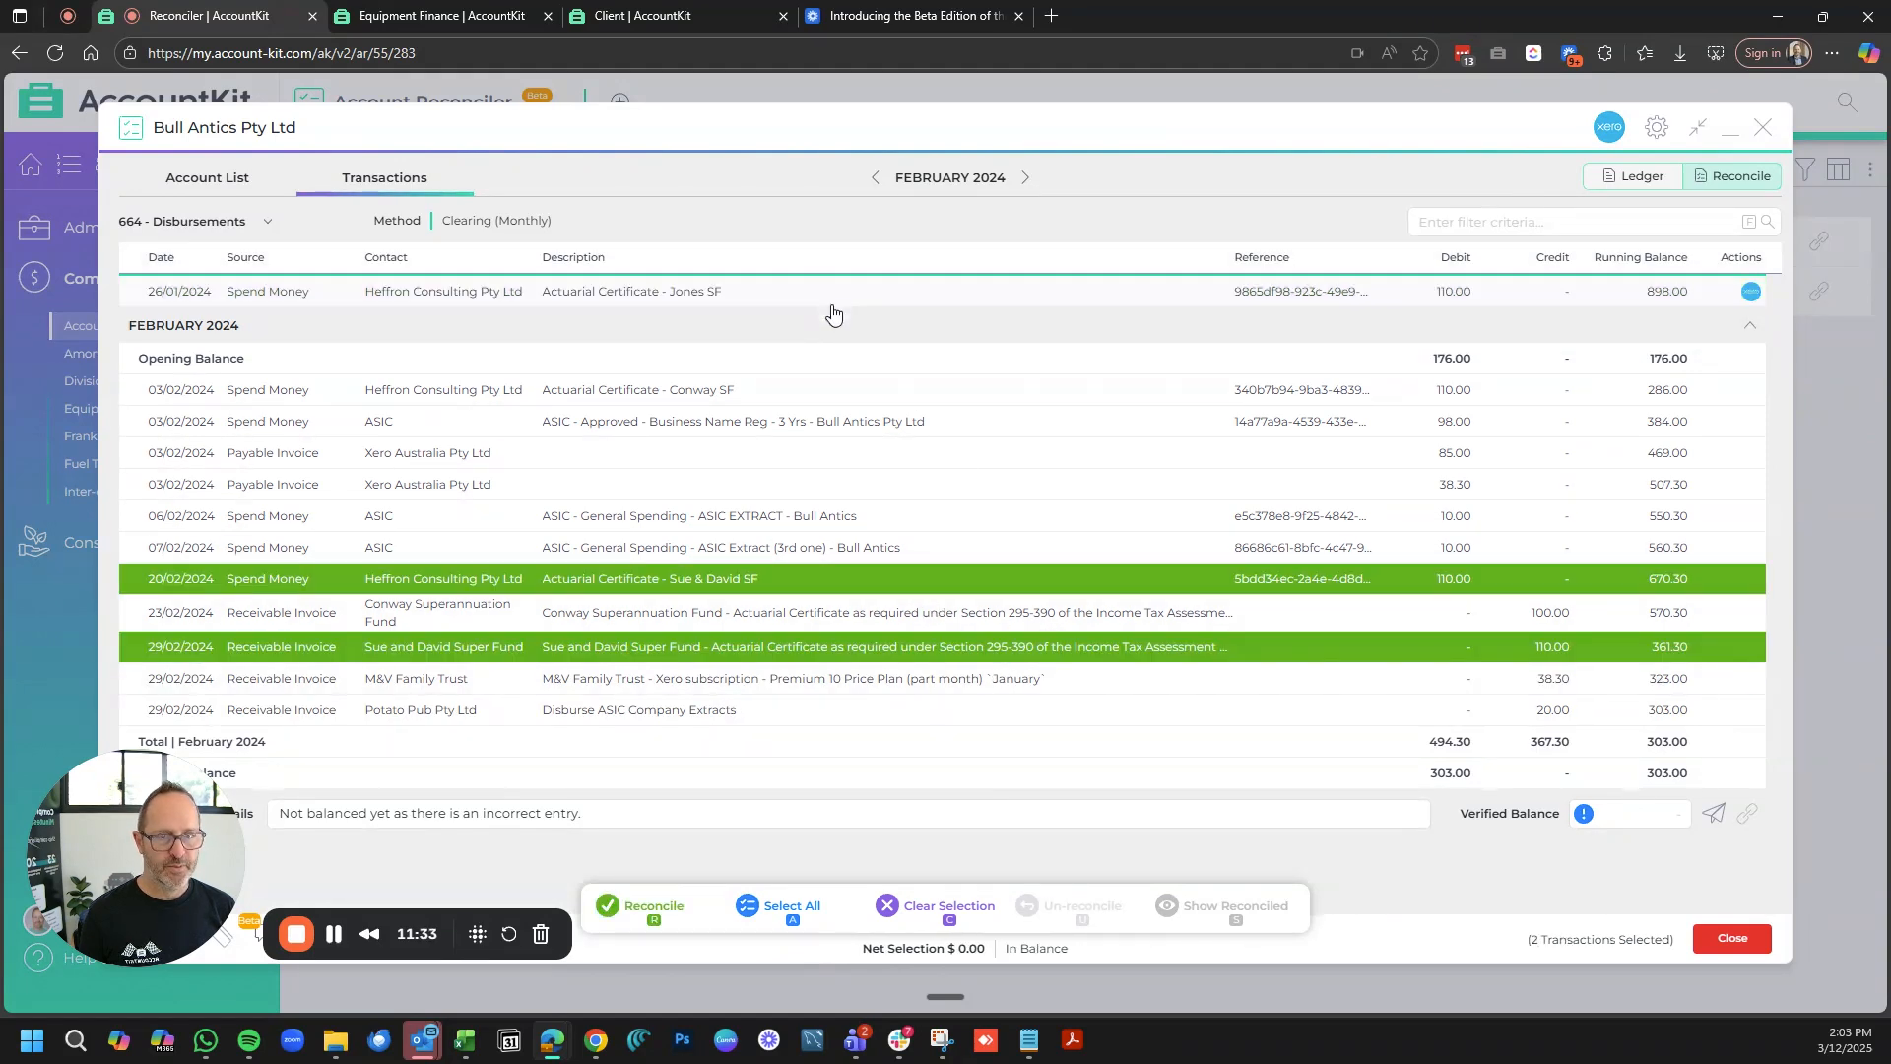
key(r)
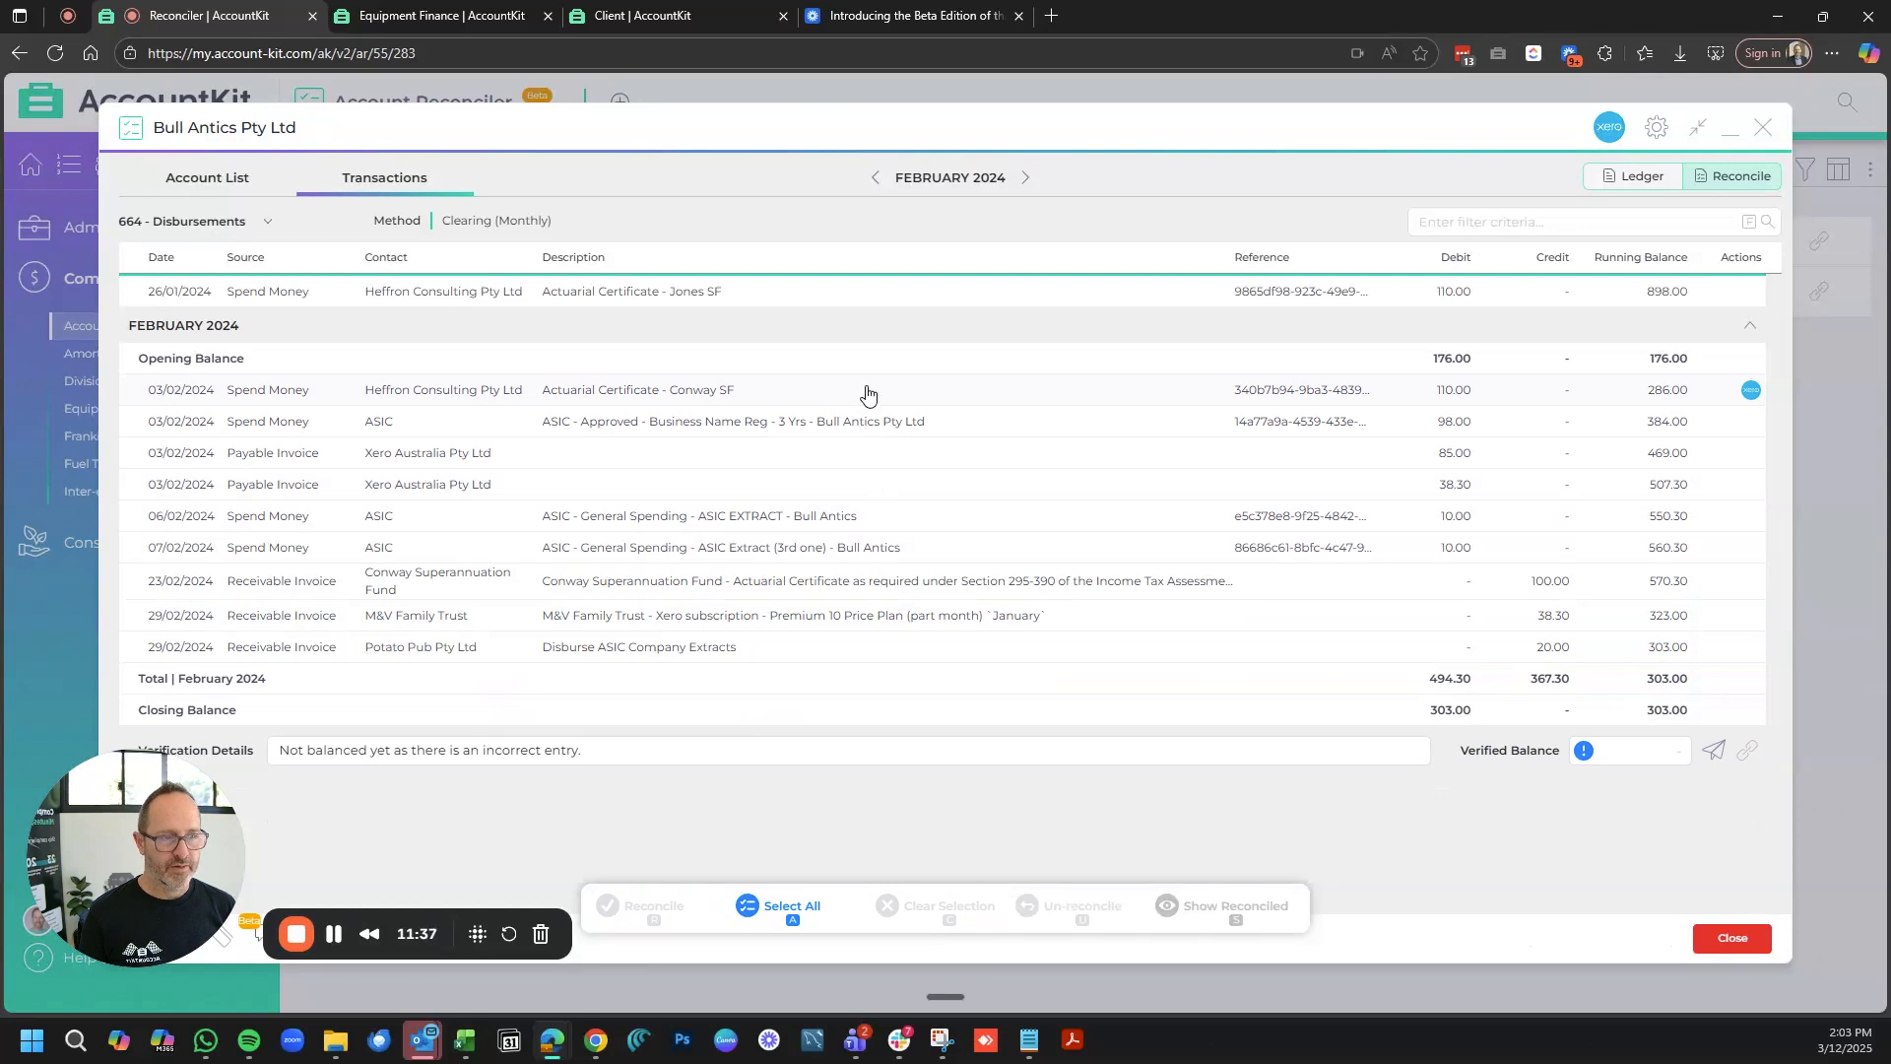
- Reconcile the two February ASIC extract payments with the Potato Pub invoice, and the 38.30 Xero Australia charge with the M&V Family Trust invoice
click(1054, 522)
click(1065, 549)
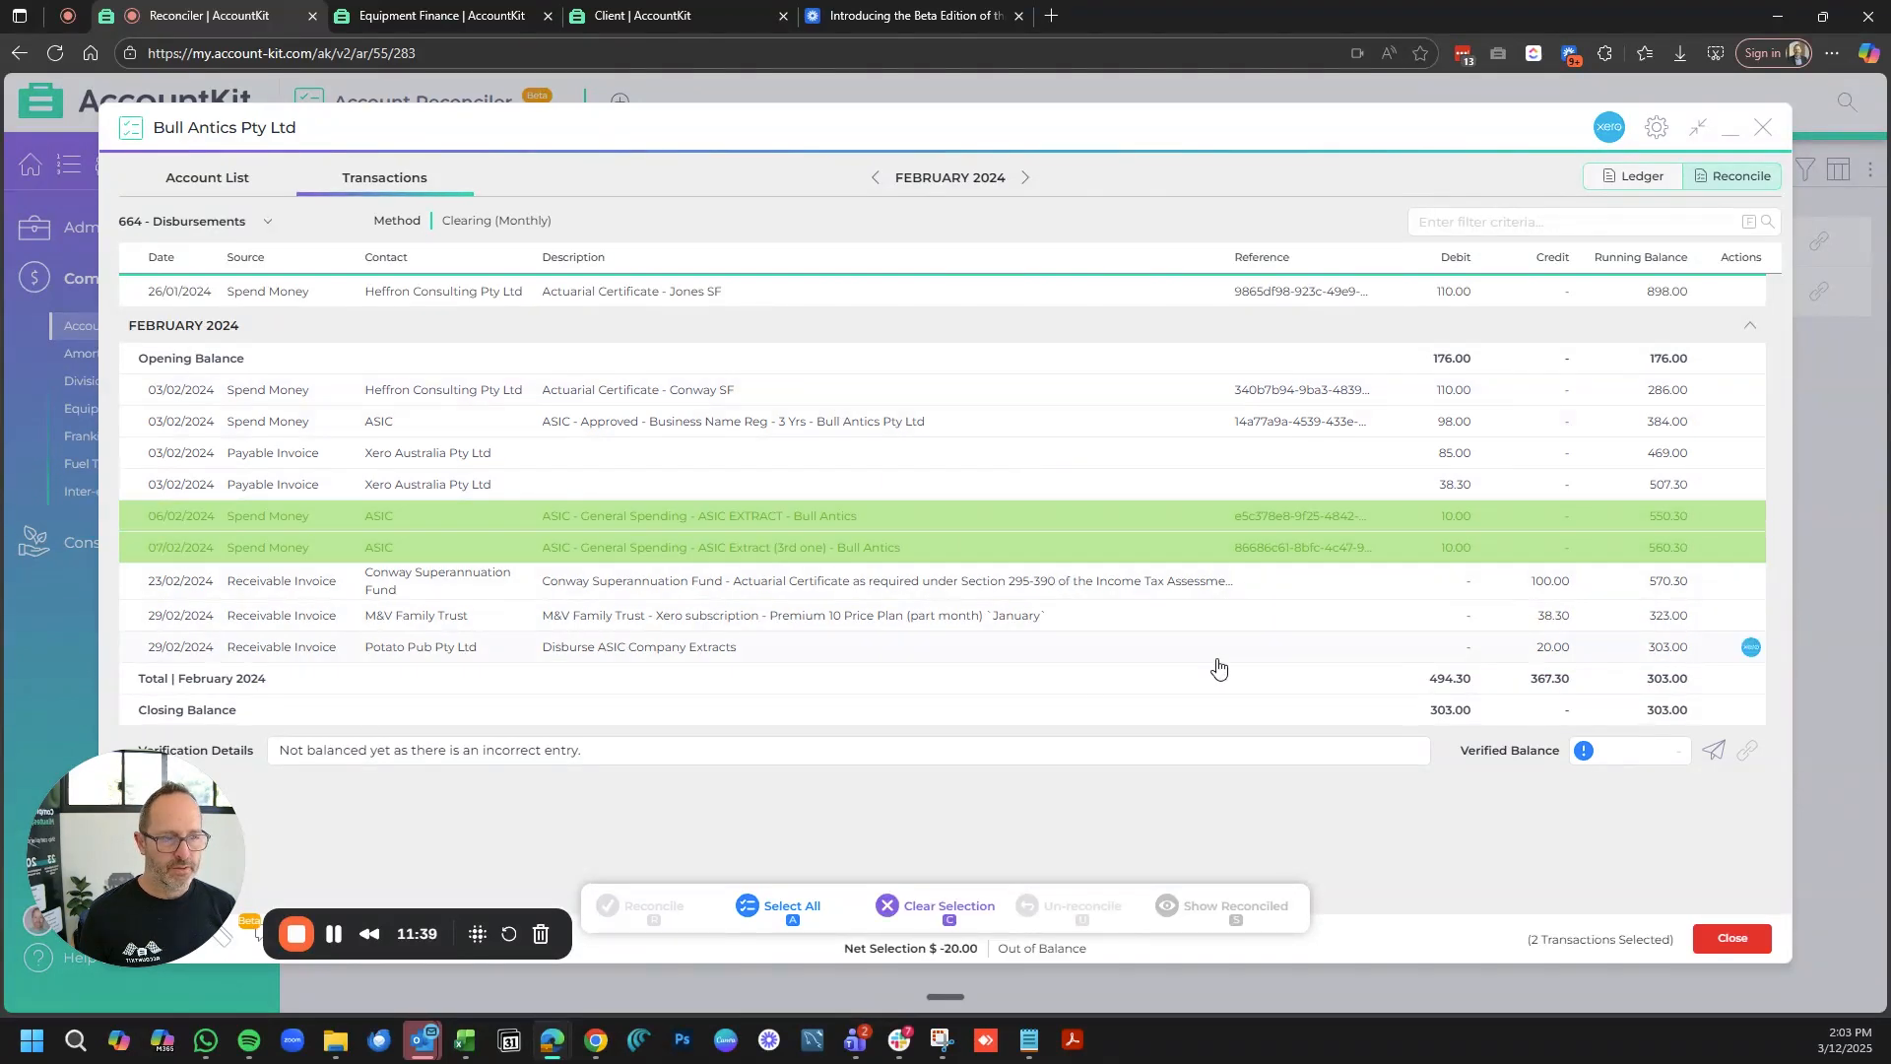
click(1213, 654)
key(r)
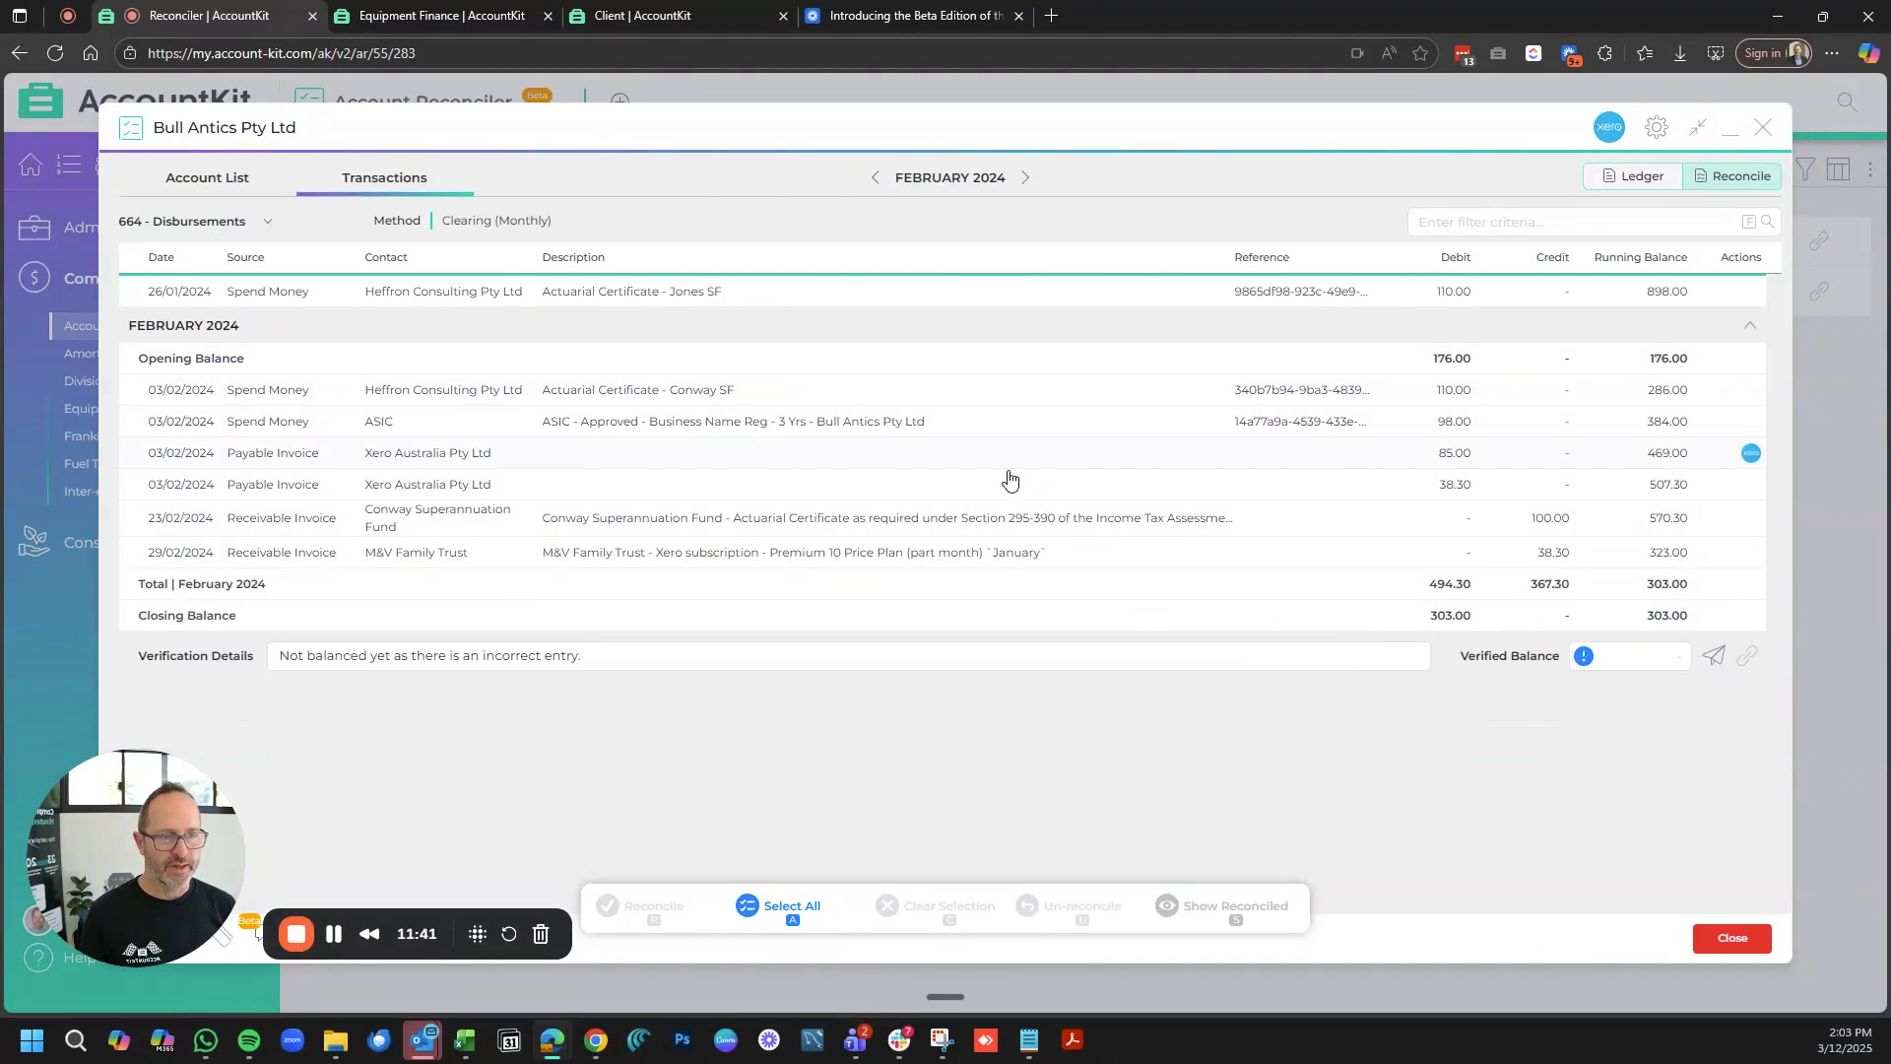
click(960, 490)
click(1042, 557)
key(r)
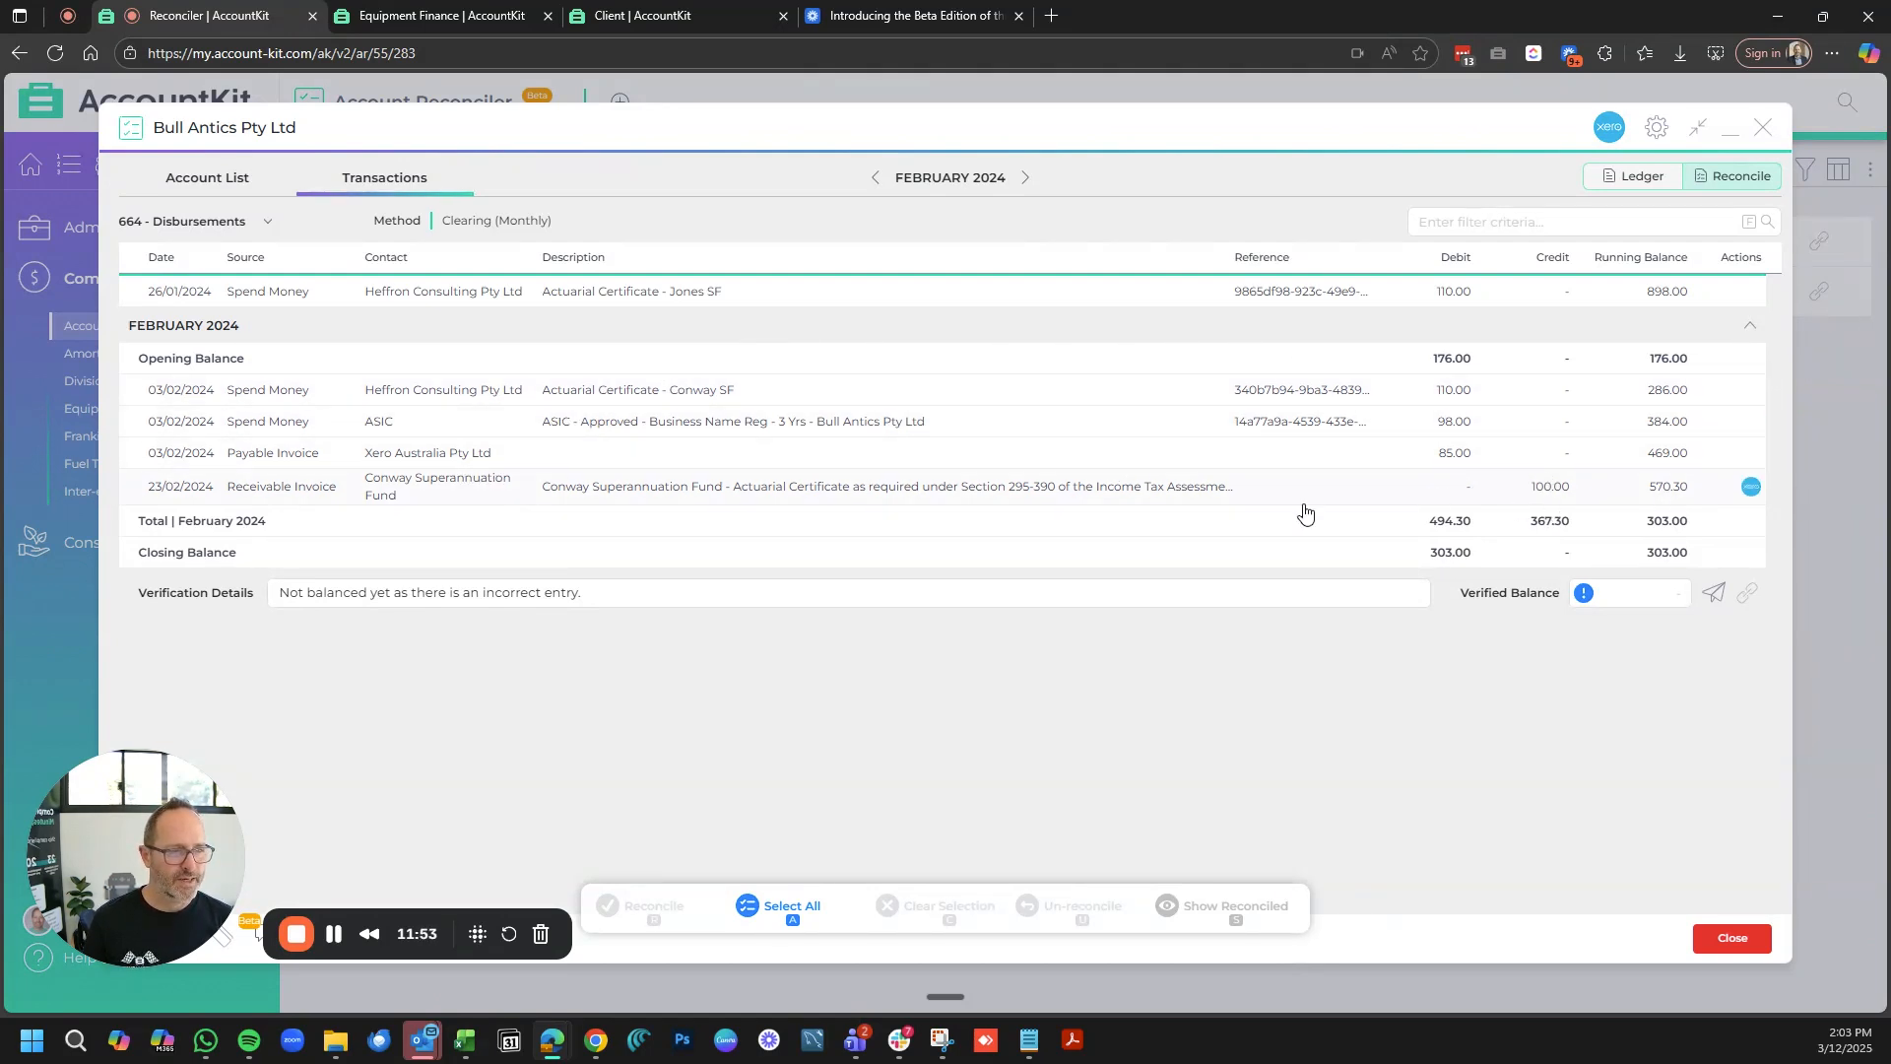
- Inspect the 23/02/2024 superannuation fund invoice in Xero, then return to AccountKit and view the Xero connection's refresh options
click(1748, 486)
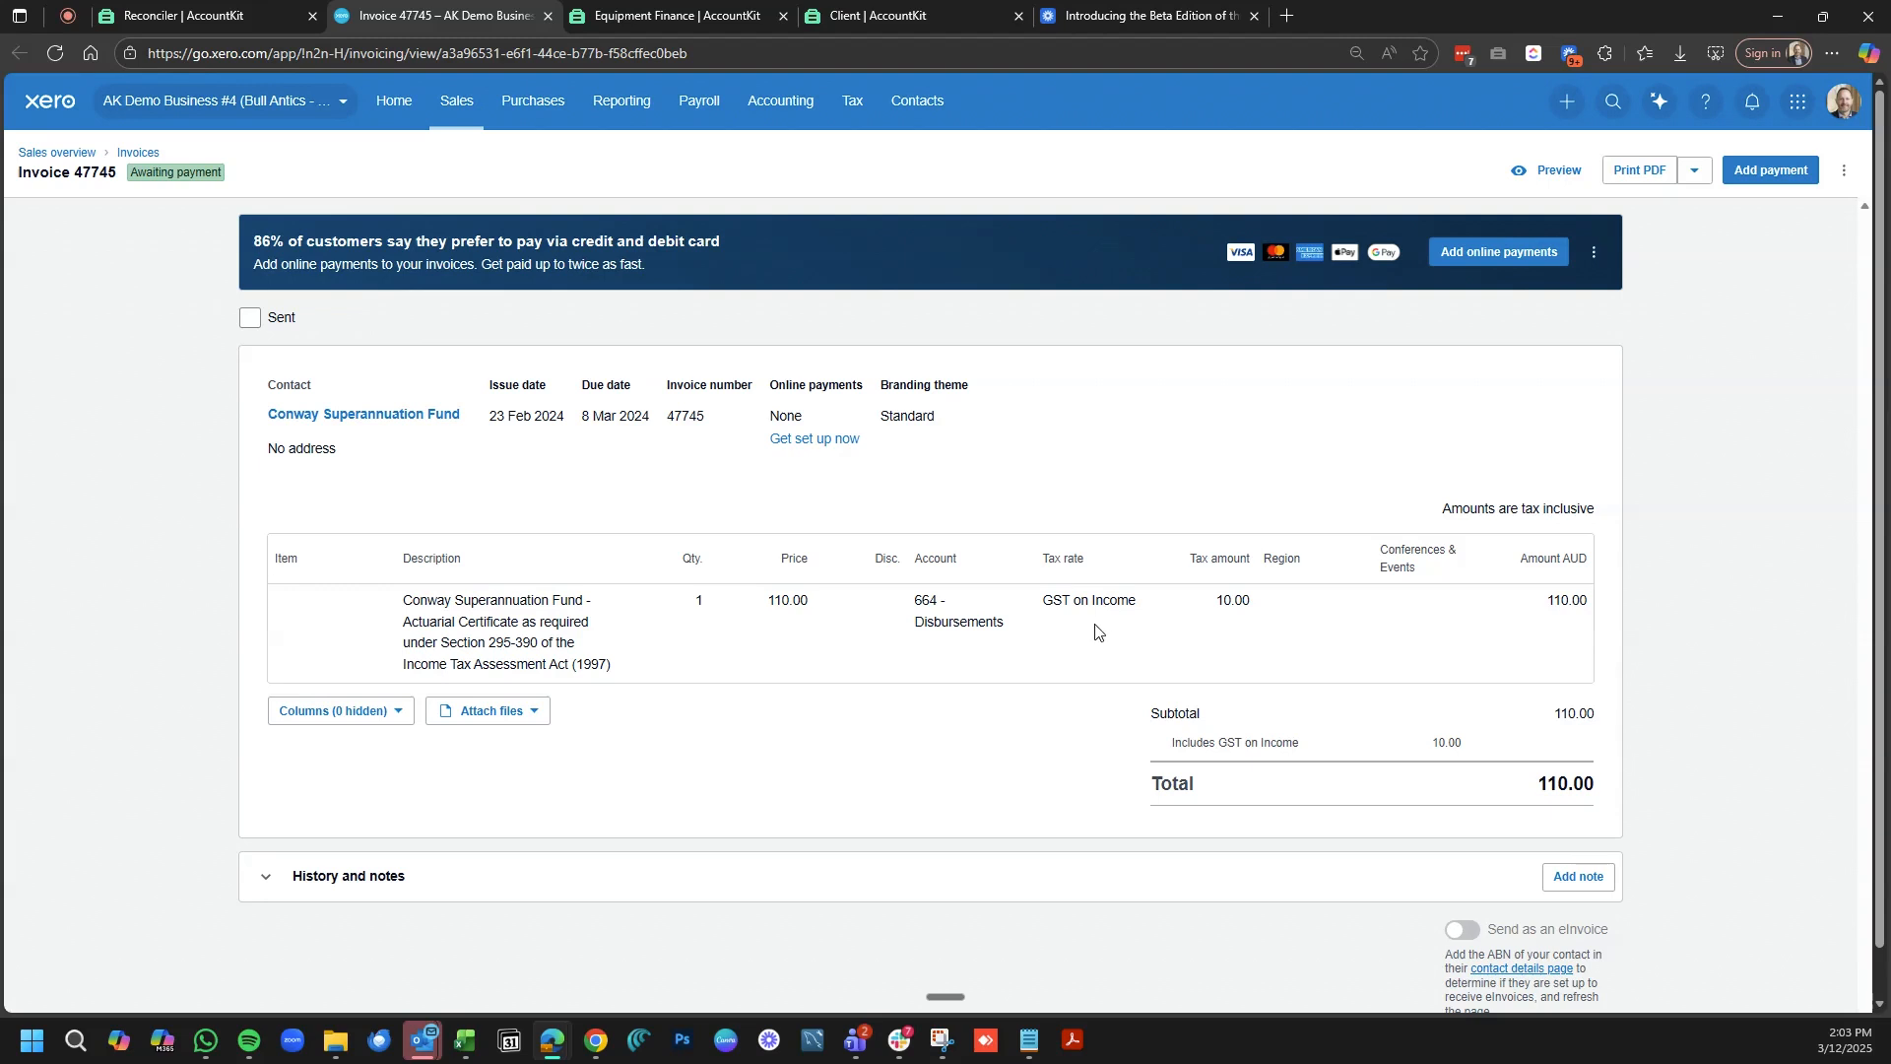
click(177, 13)
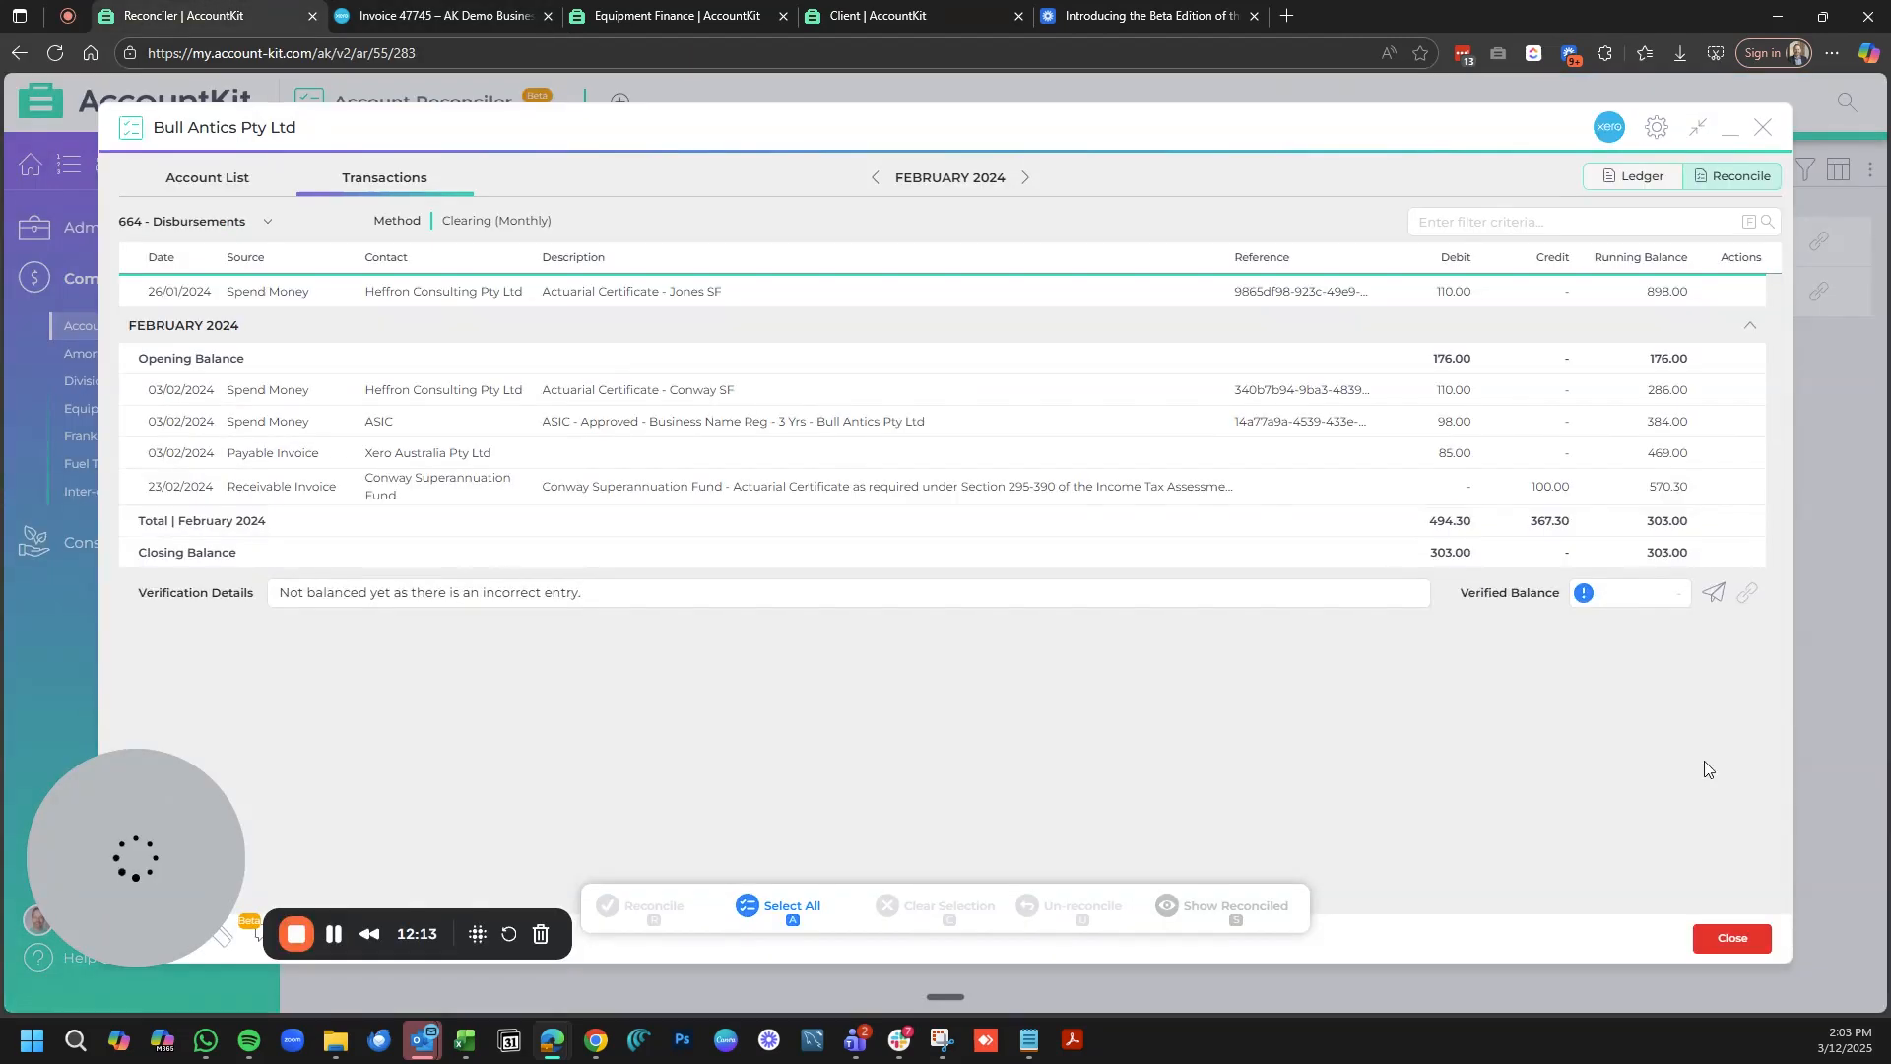
click(1610, 126)
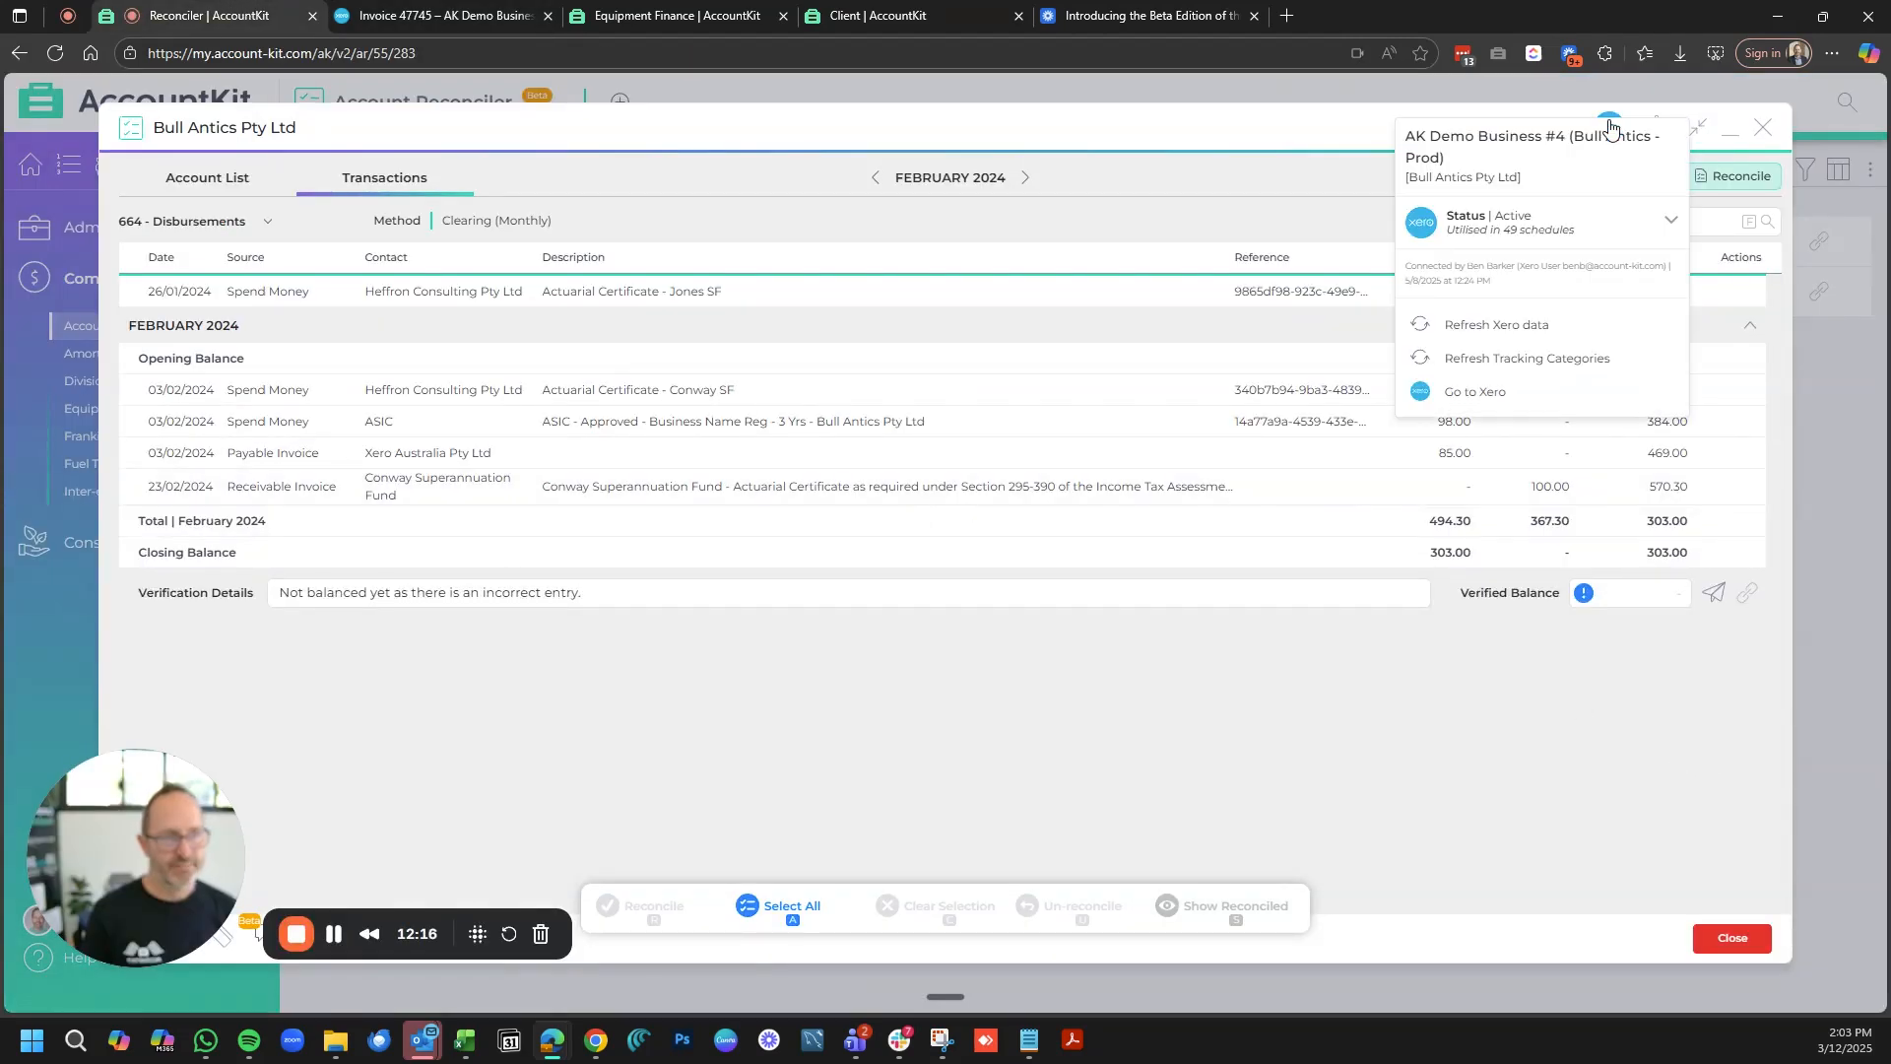
click(1172, 652)
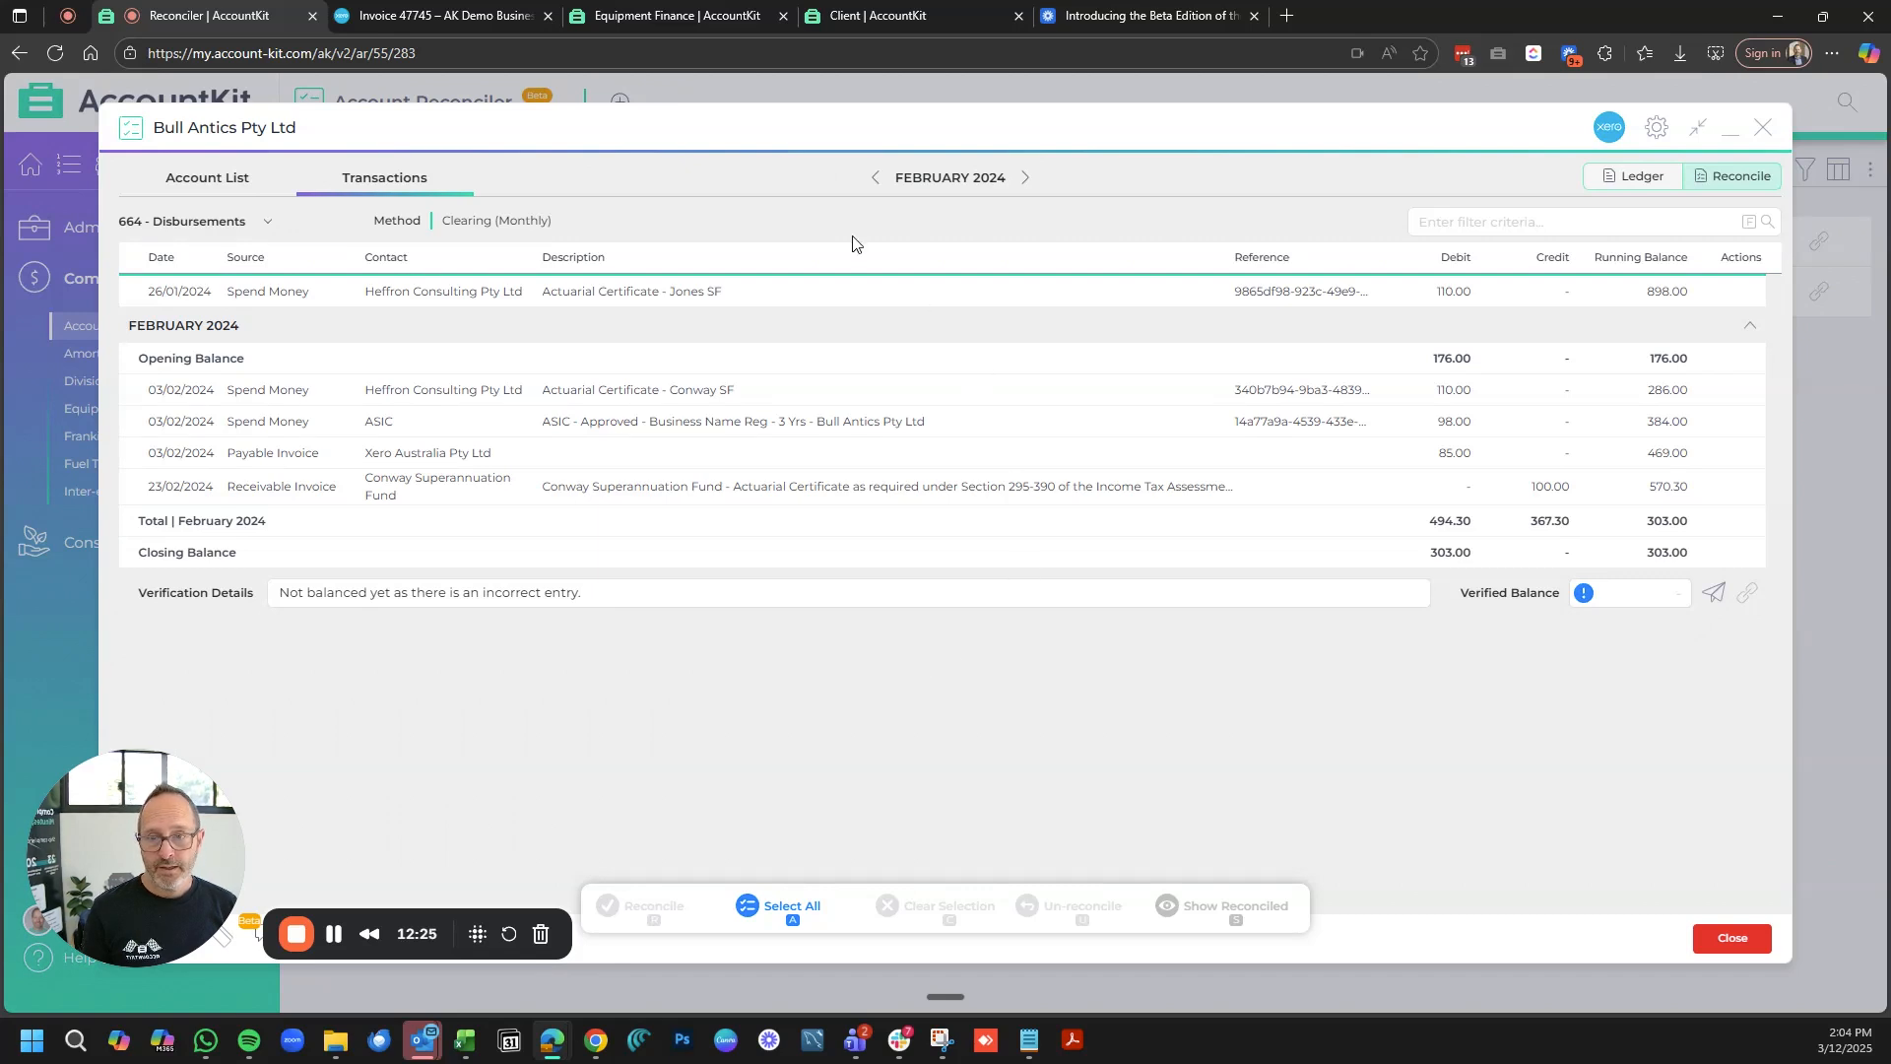
- Return to the account list, review the monthly verification statuses, and view the selection of accounts to reconcile without altering it
click(211, 184)
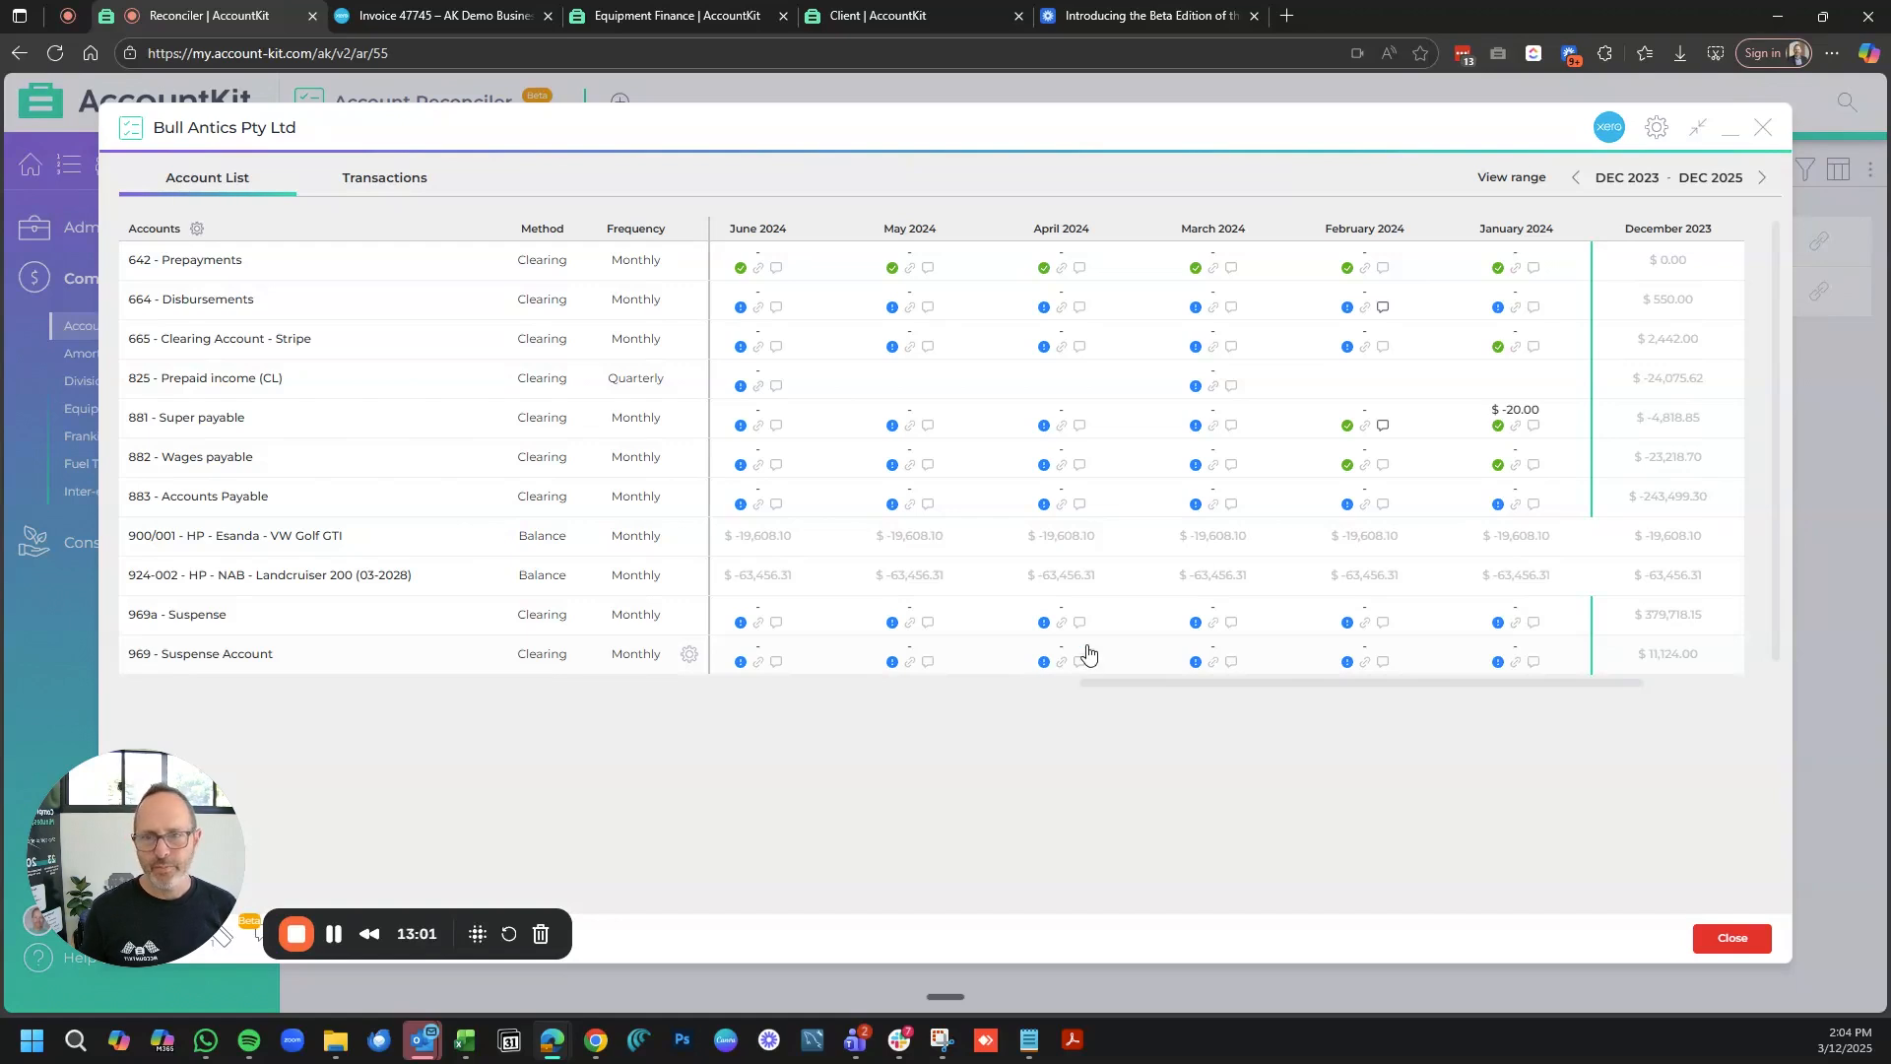
drag(1167, 682, 1148, 683)
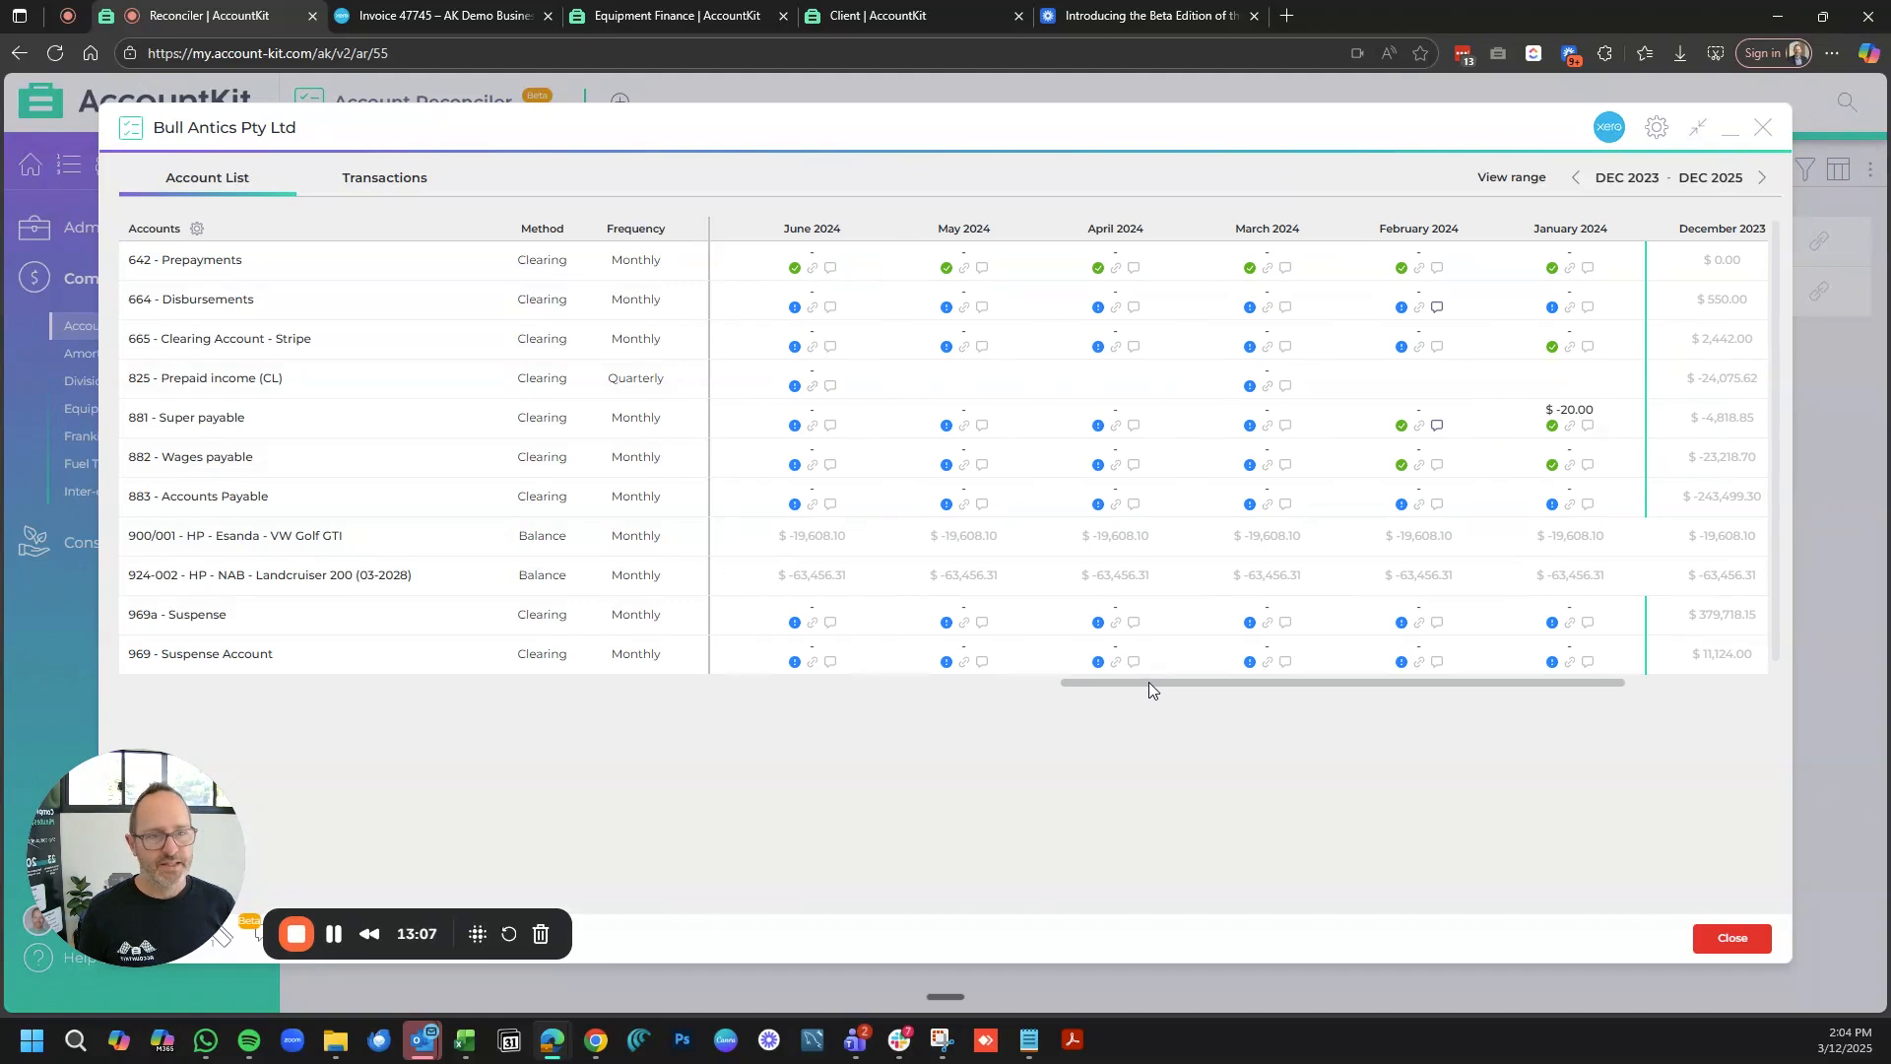
mouse_move(1096, 315)
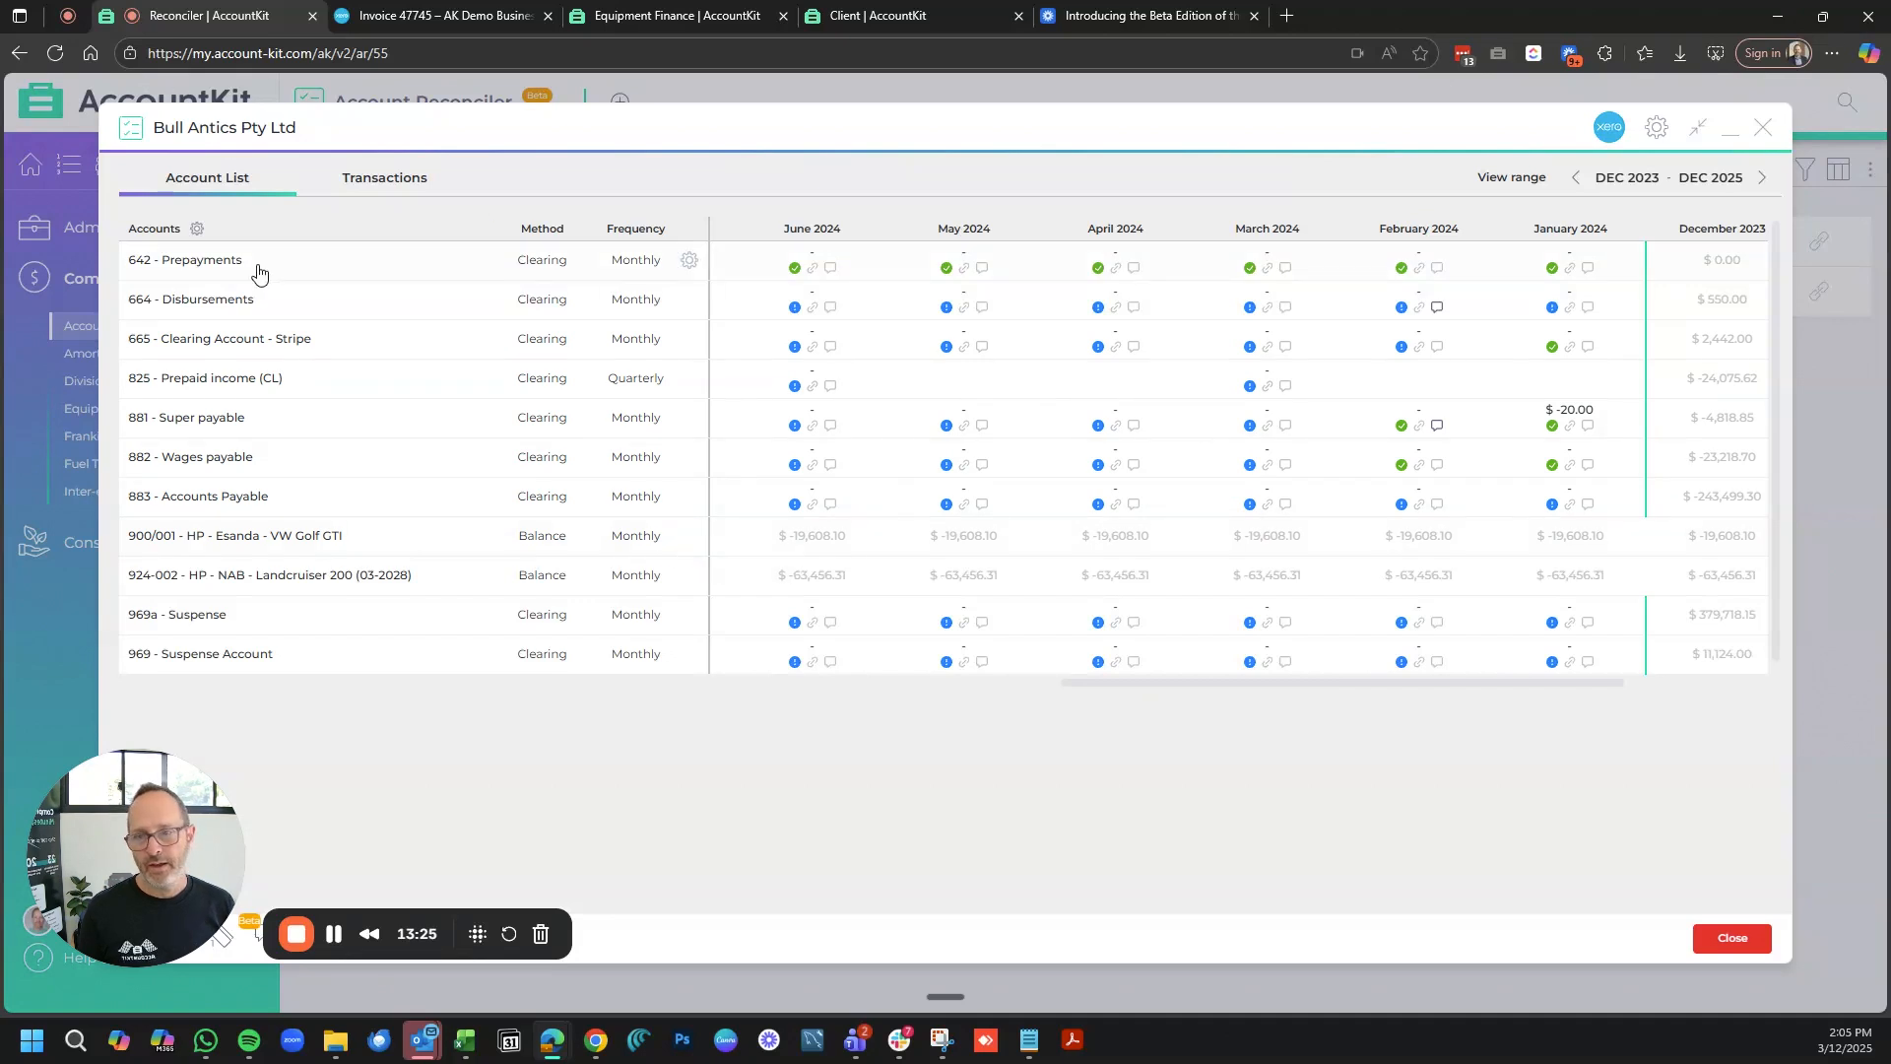
click(197, 228)
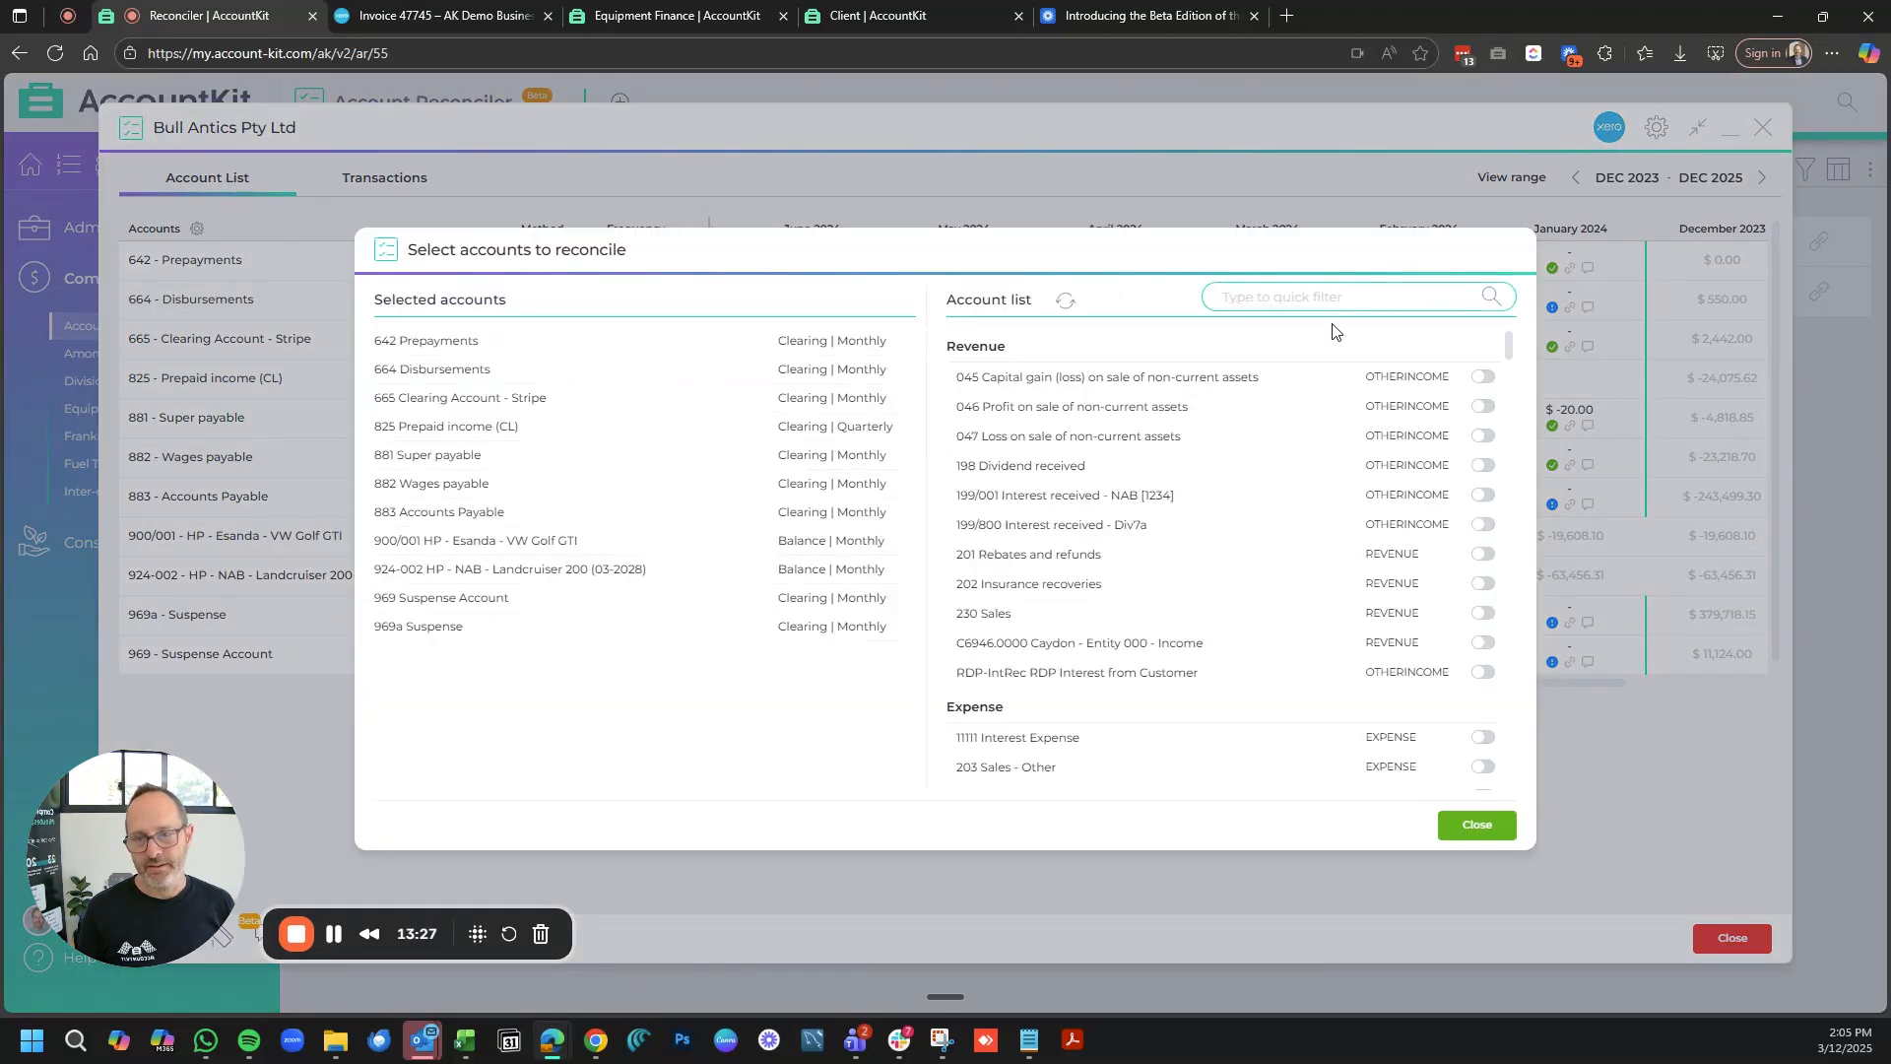
click(1475, 825)
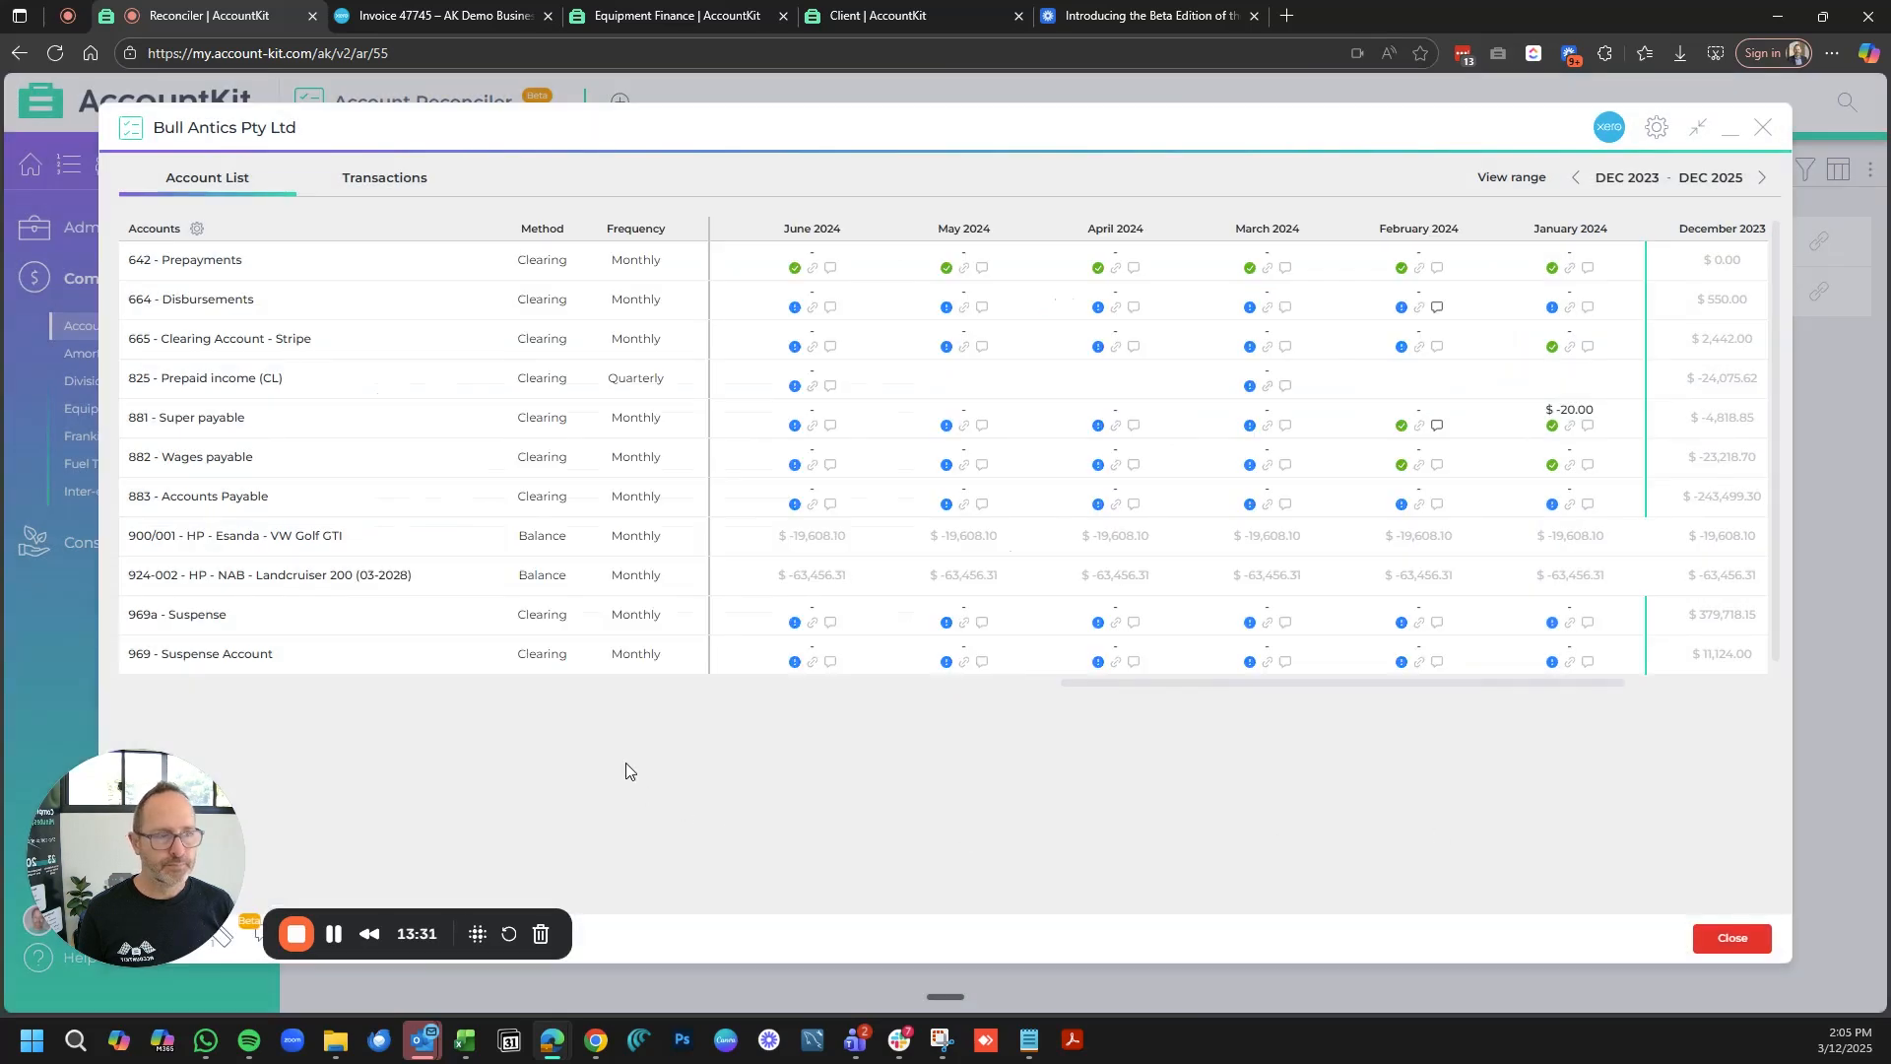